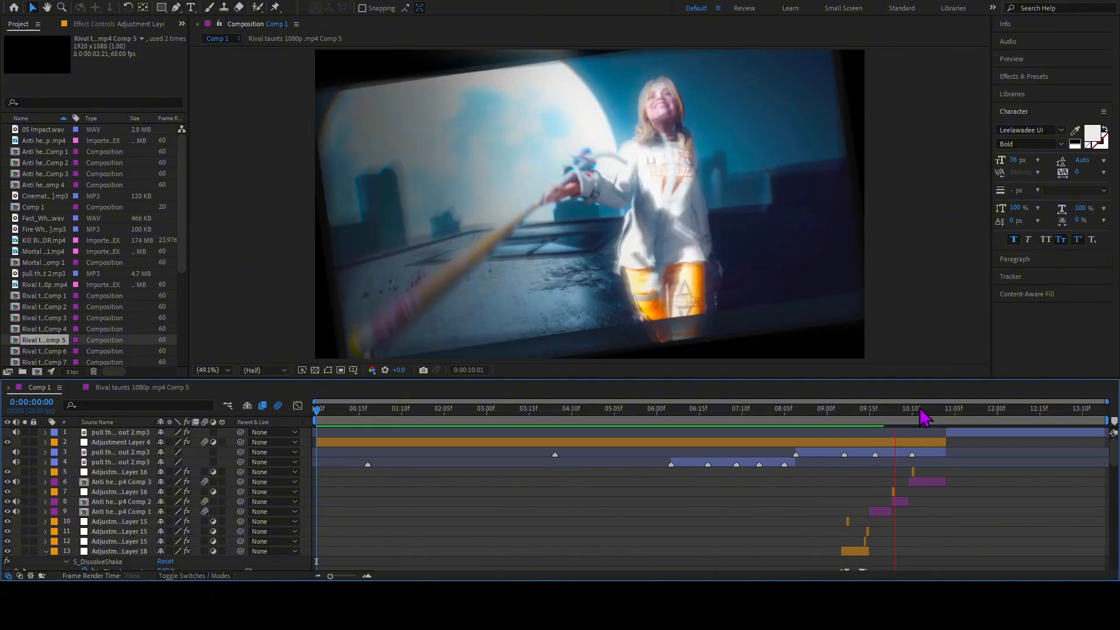
End the work area at 0:00:11:02, where the last clip finishes, and return the playhead to the start of the composition.
drag(923, 417, 950, 421)
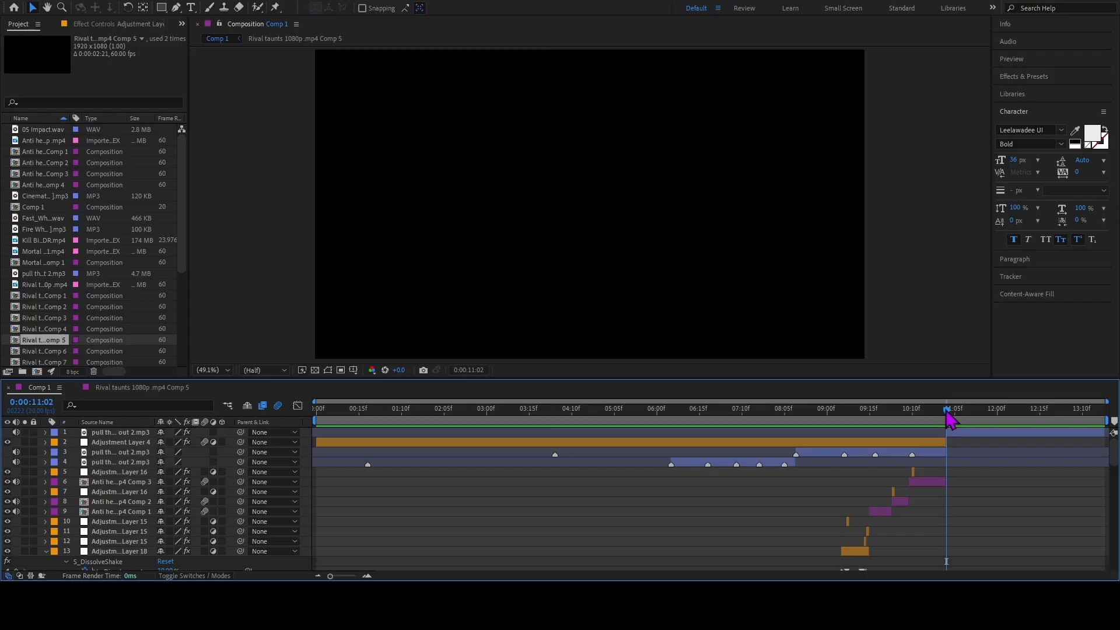
key(n)
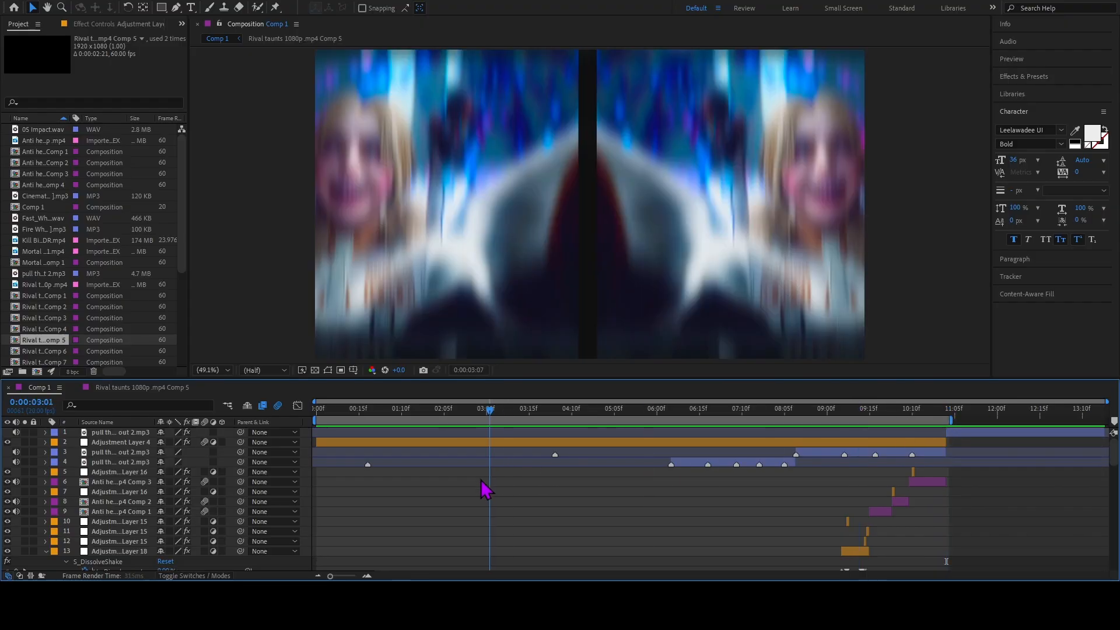
key(Home)
Go to the start of layer 58 and examine the settings of its Motion Tile and S_DissolveShake effects.
scroll(590, 531, down, 12)
scroll(577, 528, down, 3)
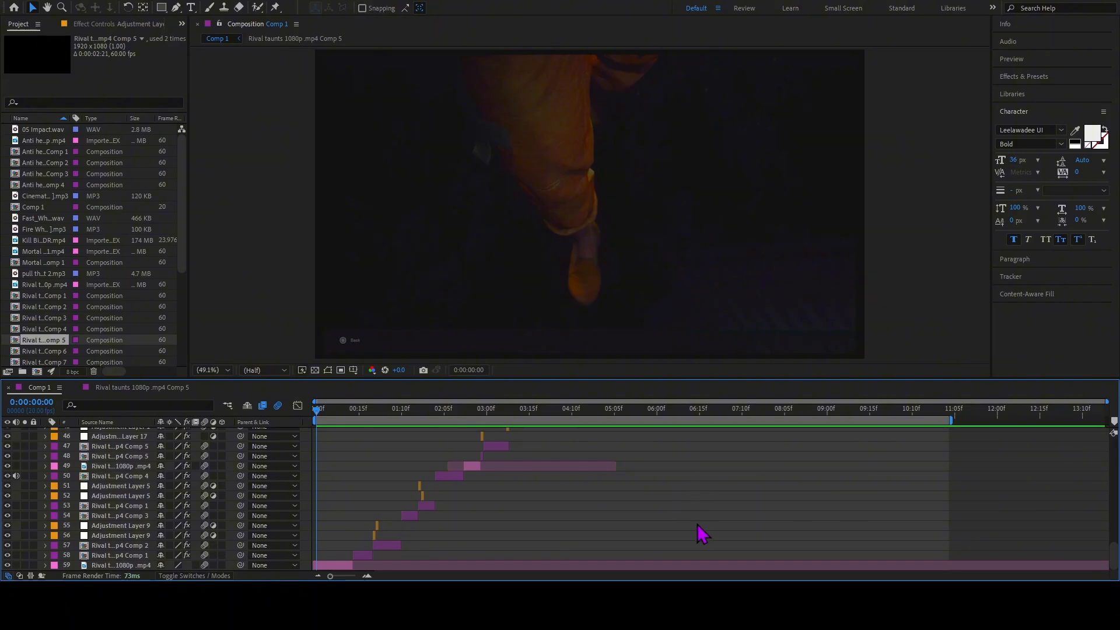
drag(363, 415, 321, 532)
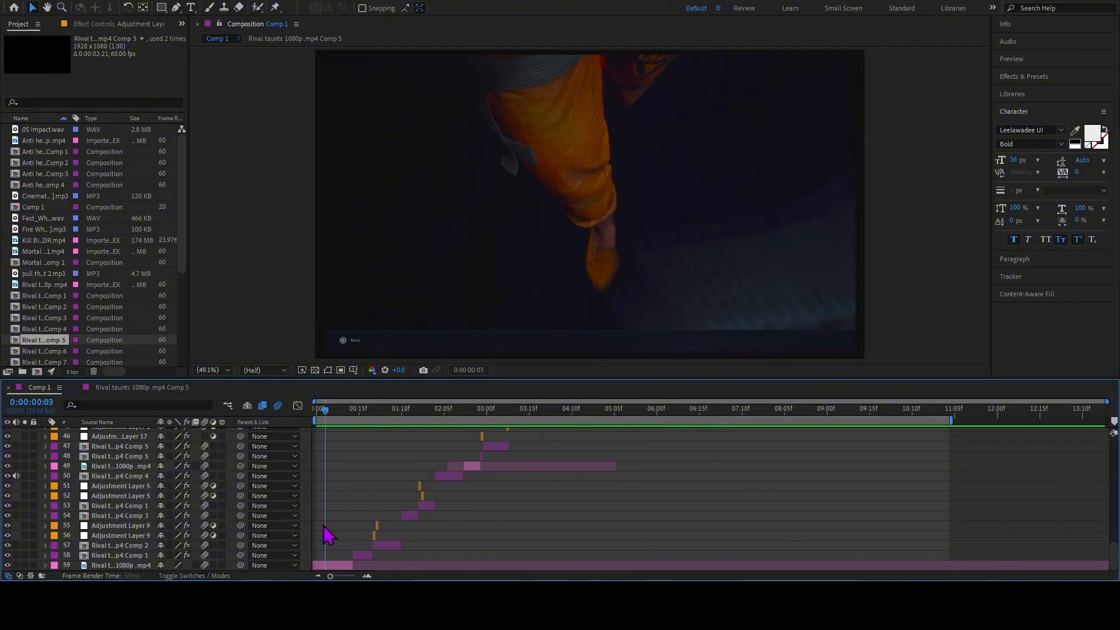
click(366, 556)
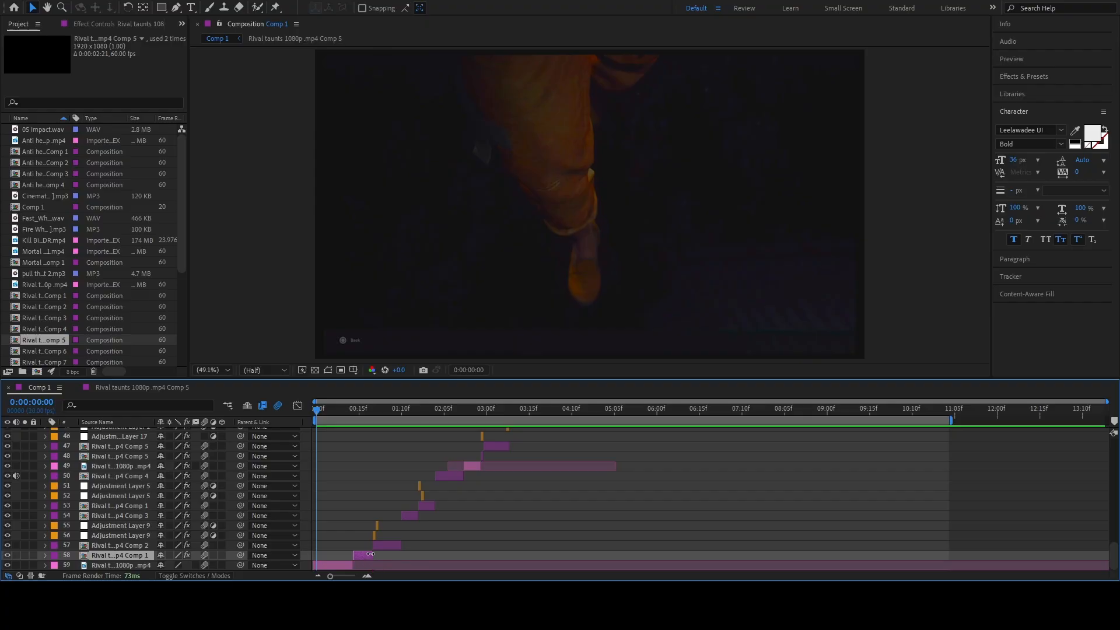
key(i)
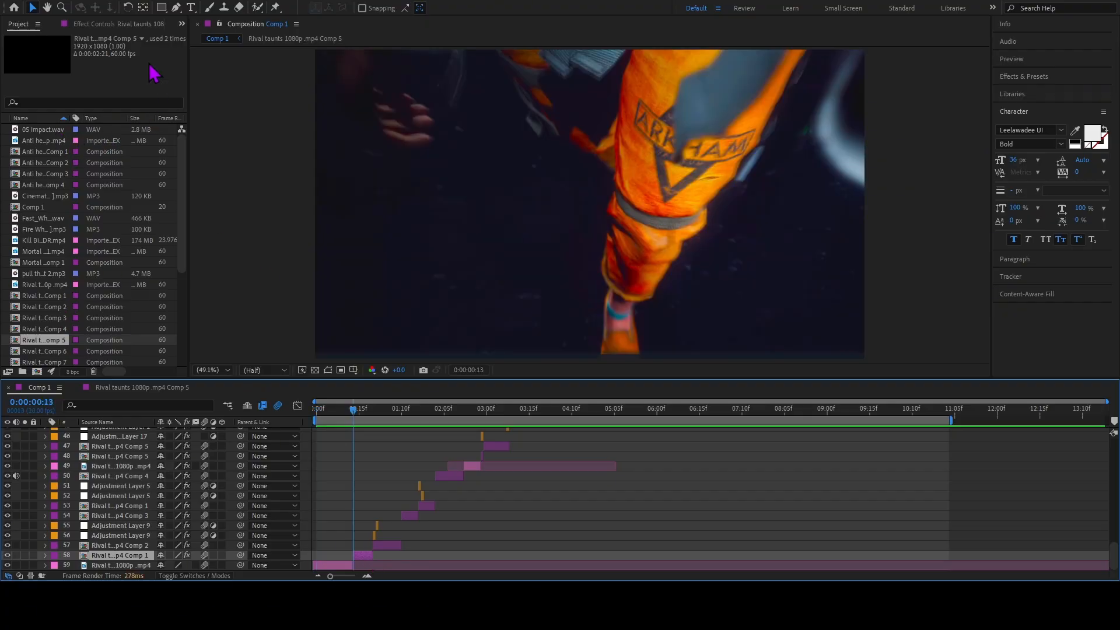
click(125, 27)
scroll(164, 120, down, 8)
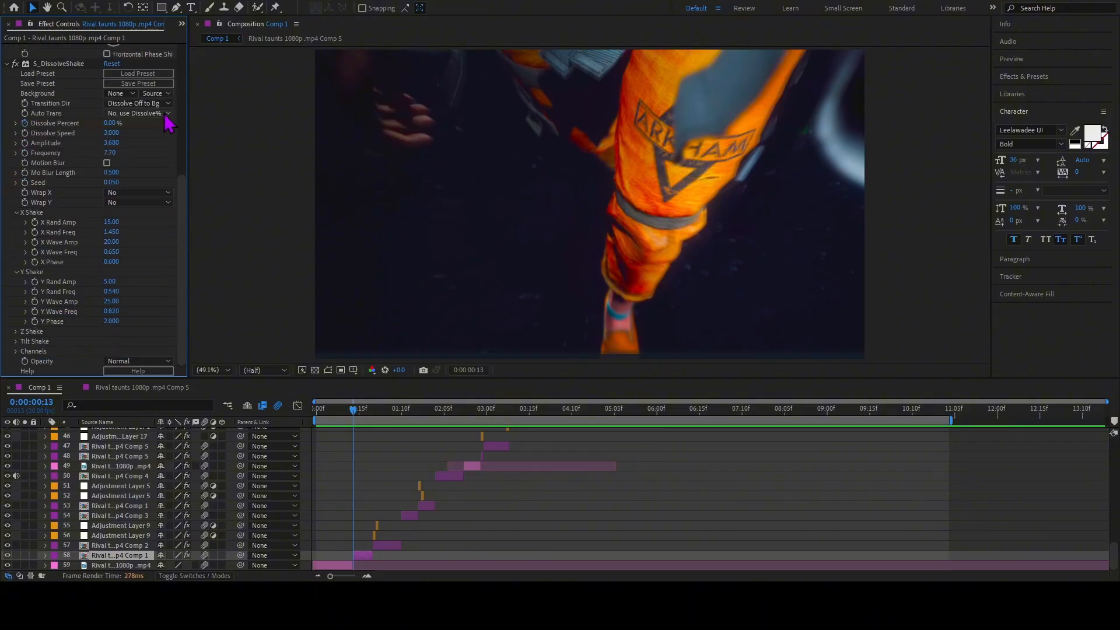
scroll(168, 123, up, 7)
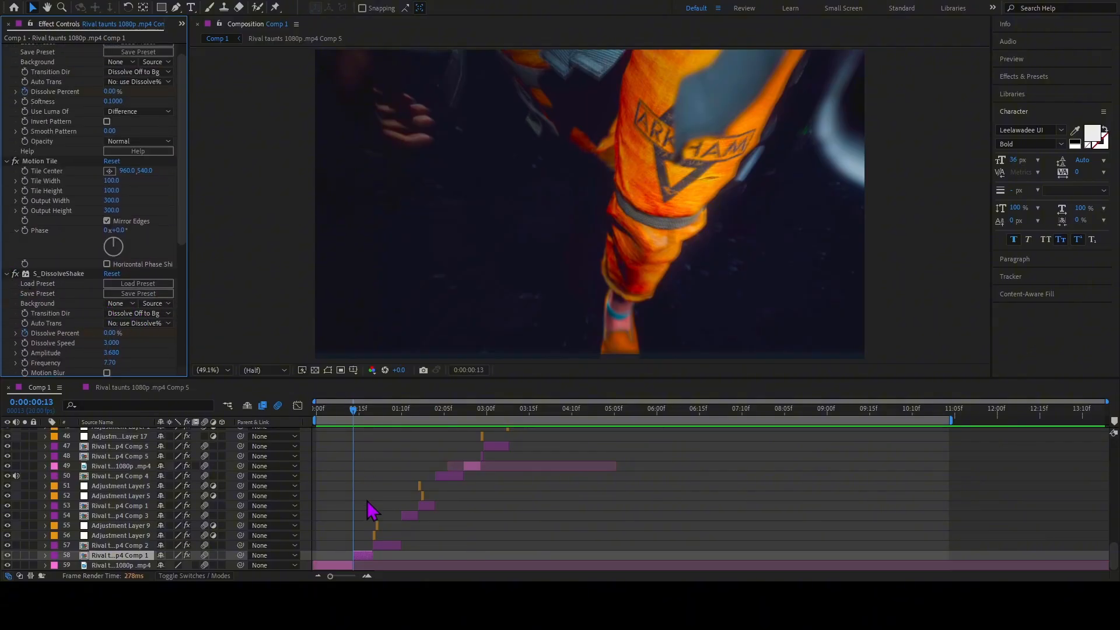
Reveal layer 58's Scale keyframes and examine their easing curve fitted to view in the graph editor.
key(s)
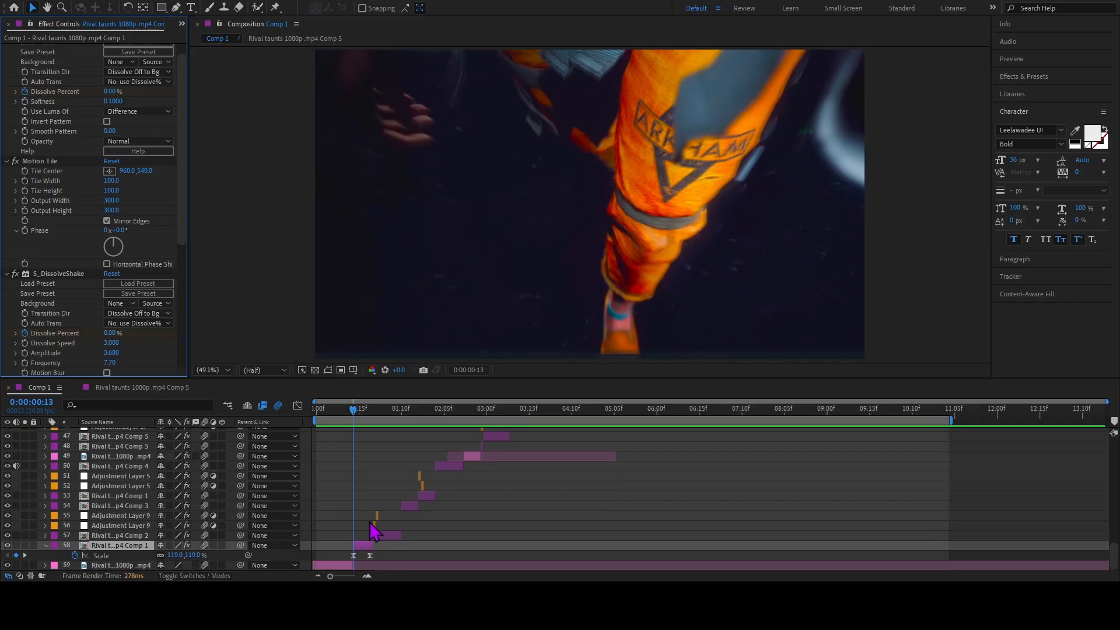
drag(349, 555, 373, 572)
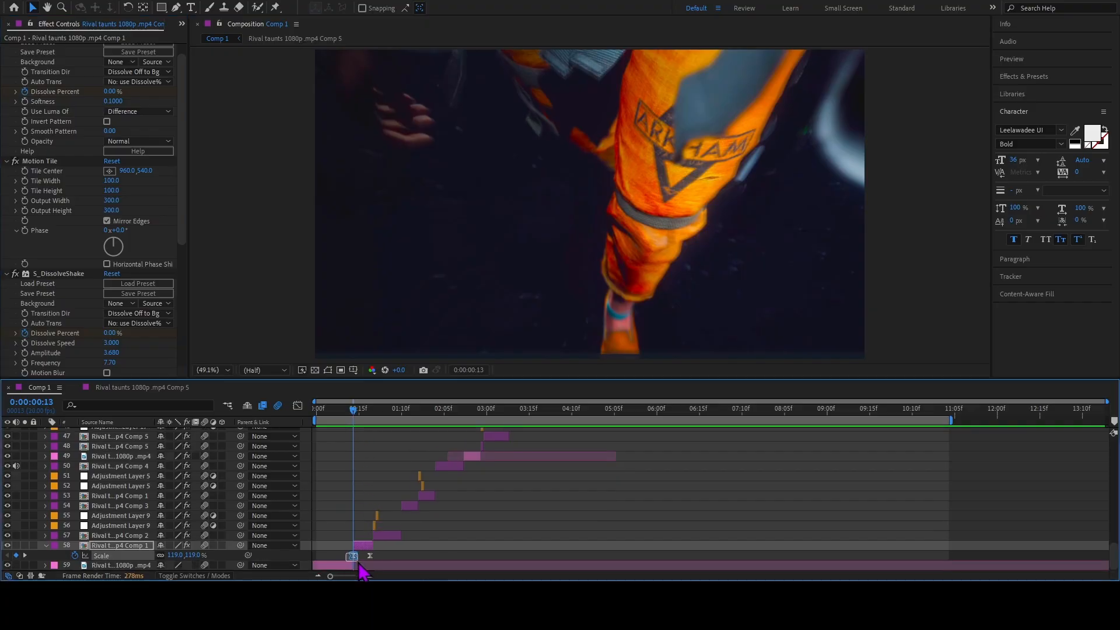
click(298, 405)
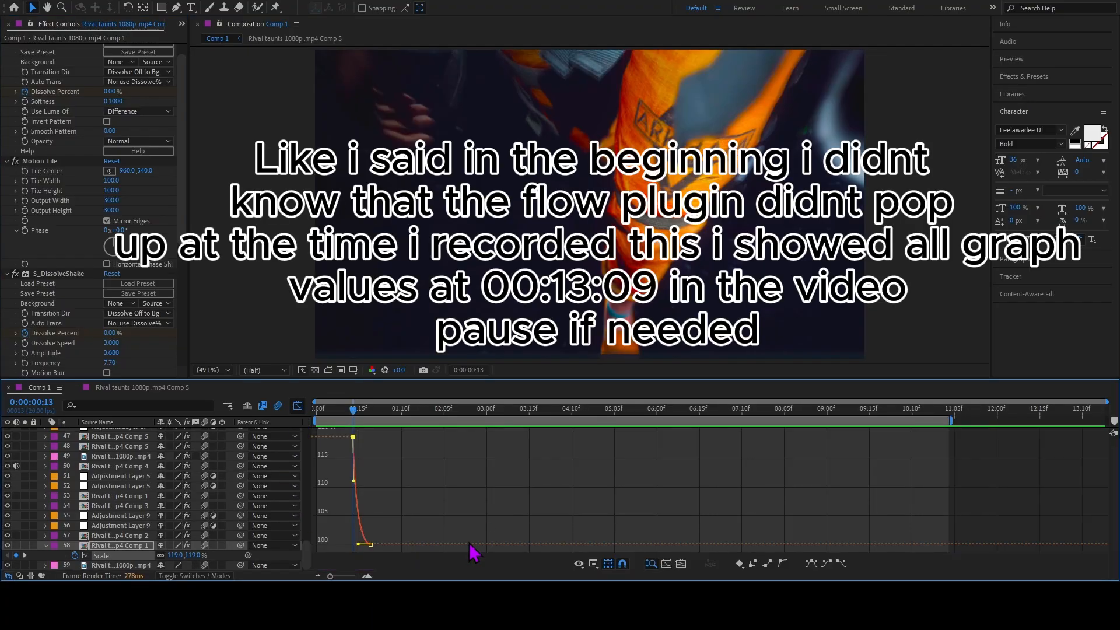
click(681, 564)
mouse_move(624, 441)
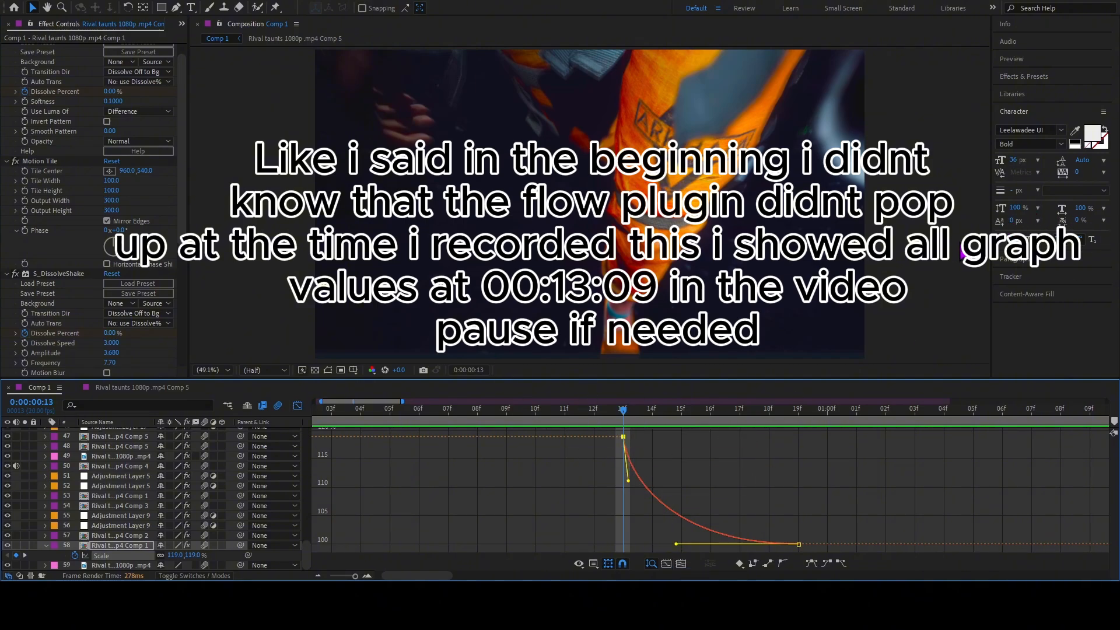
click(961, 245)
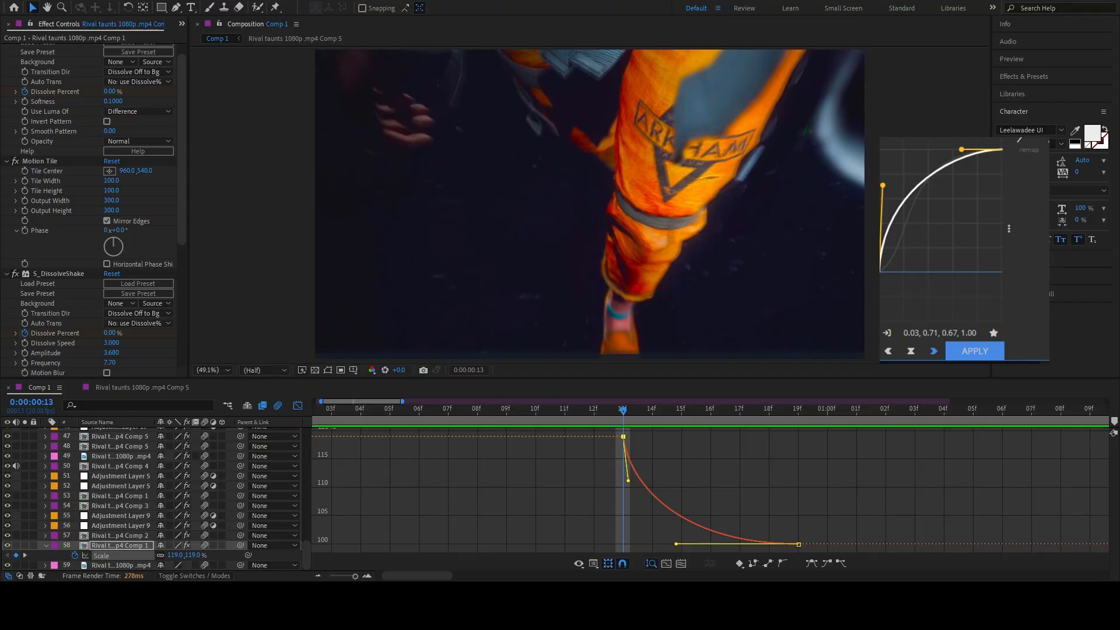
click(298, 405)
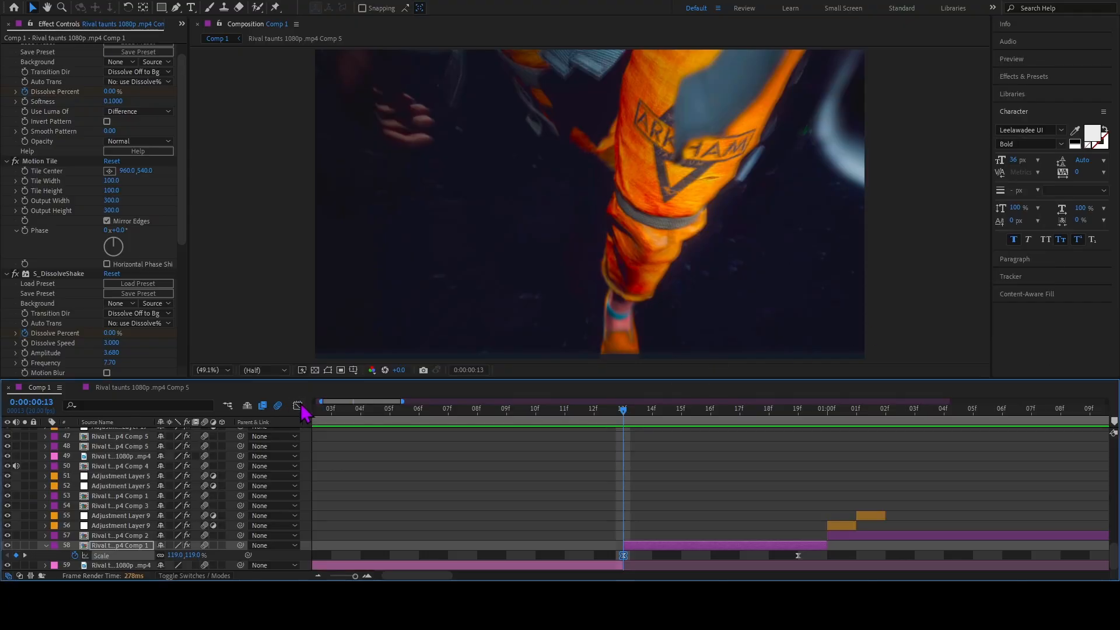
Select both Scale keyframes of layer 58 and preview the scale animation from 0:00:00:12.
drag(639, 569, 817, 556)
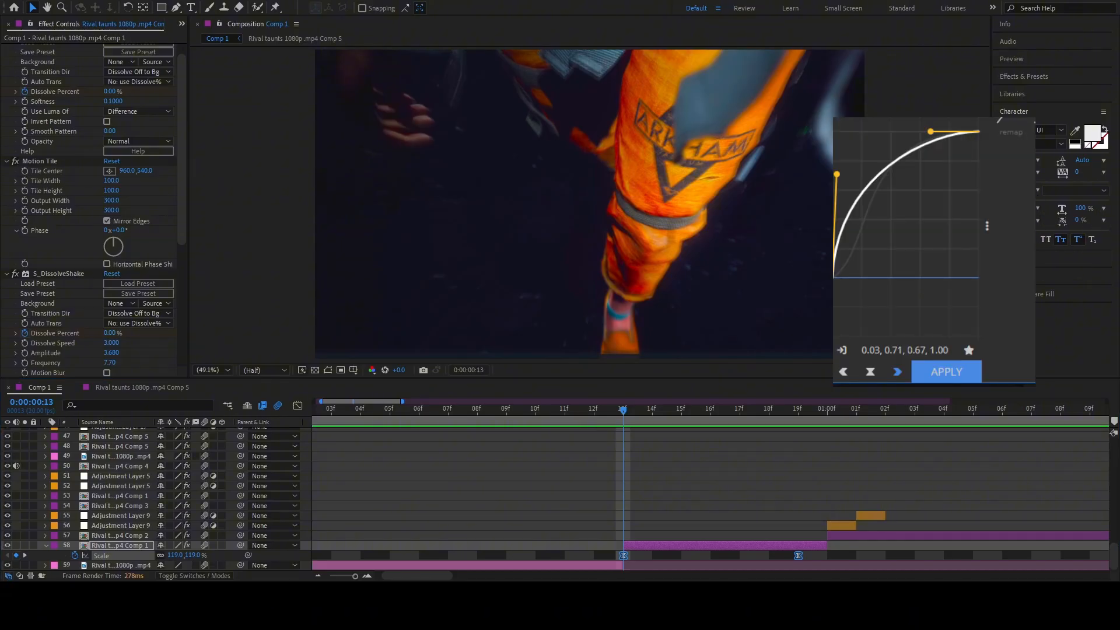
click(596, 412)
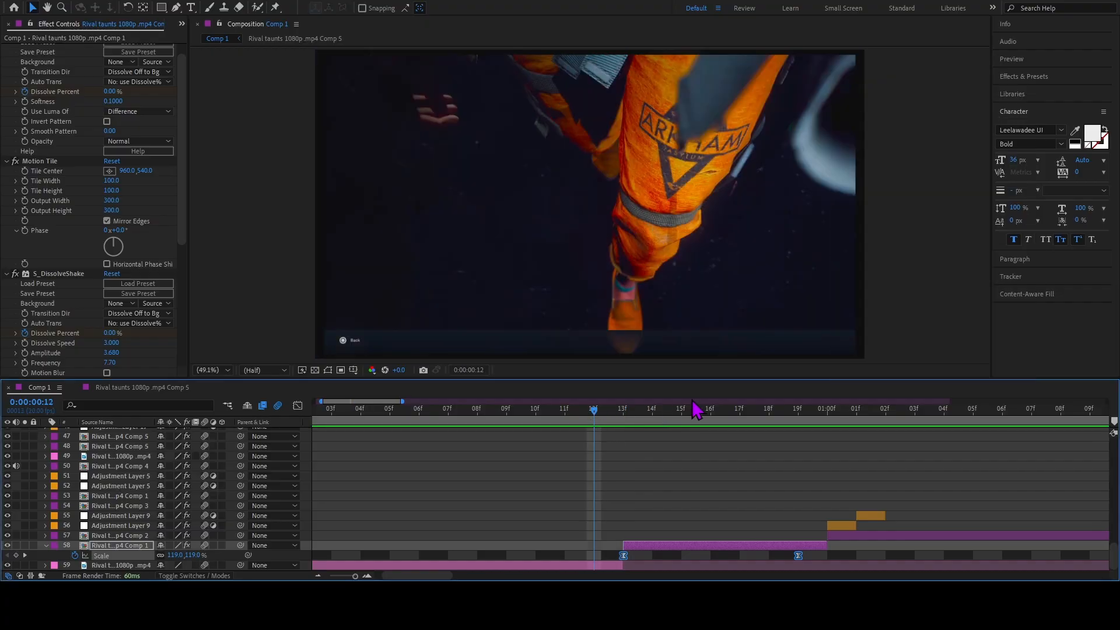
key(space)
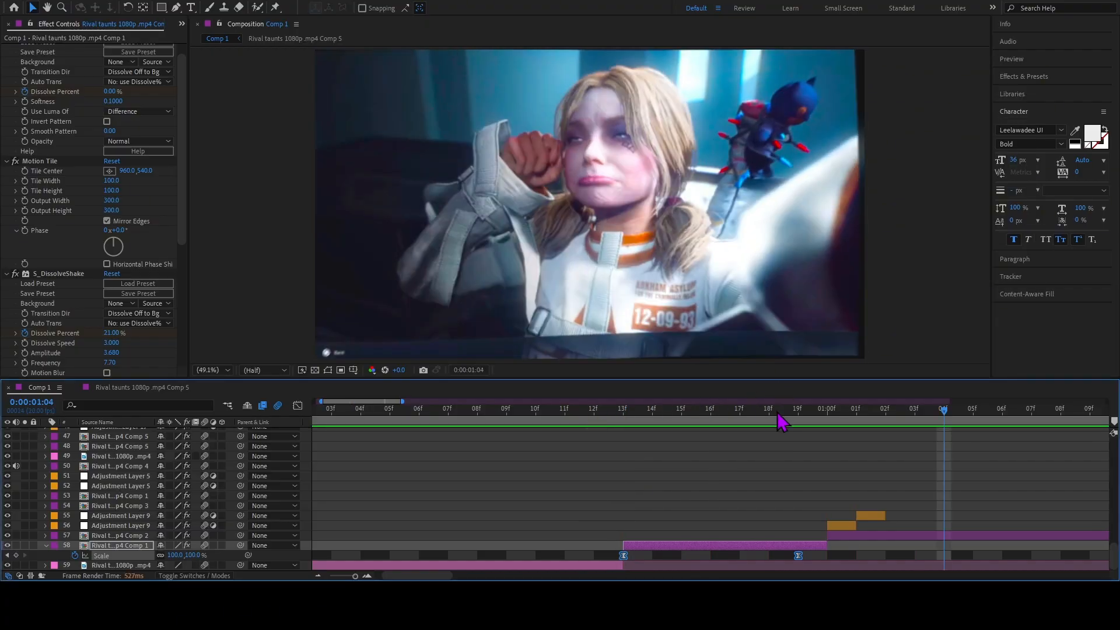
key(space)
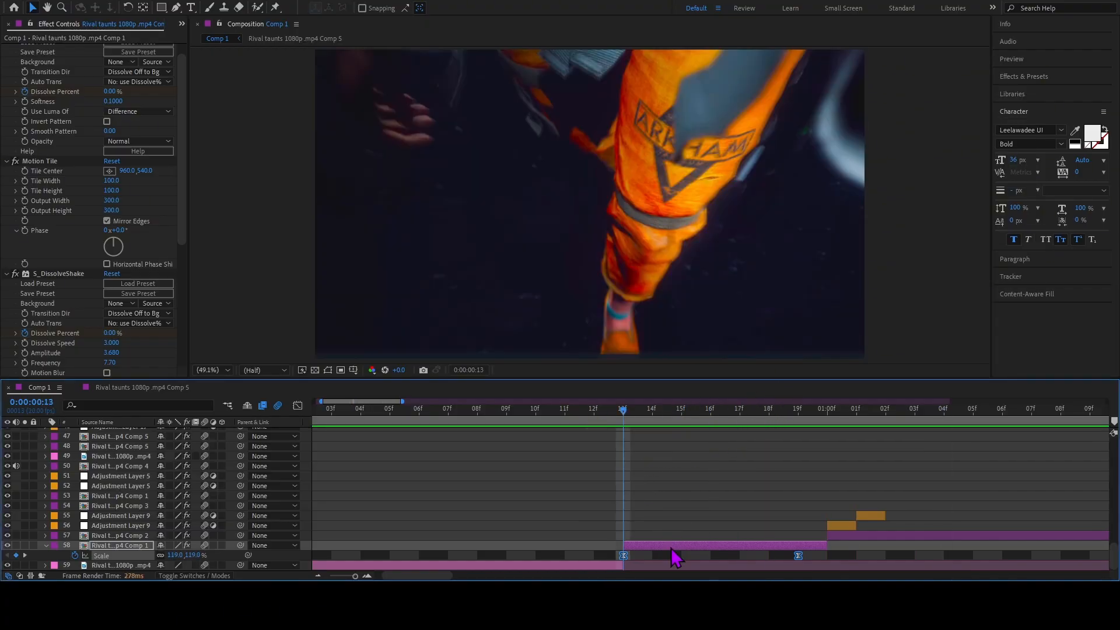
Reveal all keyframed properties of layer 58 and compare the S_DissolveShake Dissolve Percent at frames 13 and 14.
key(u)
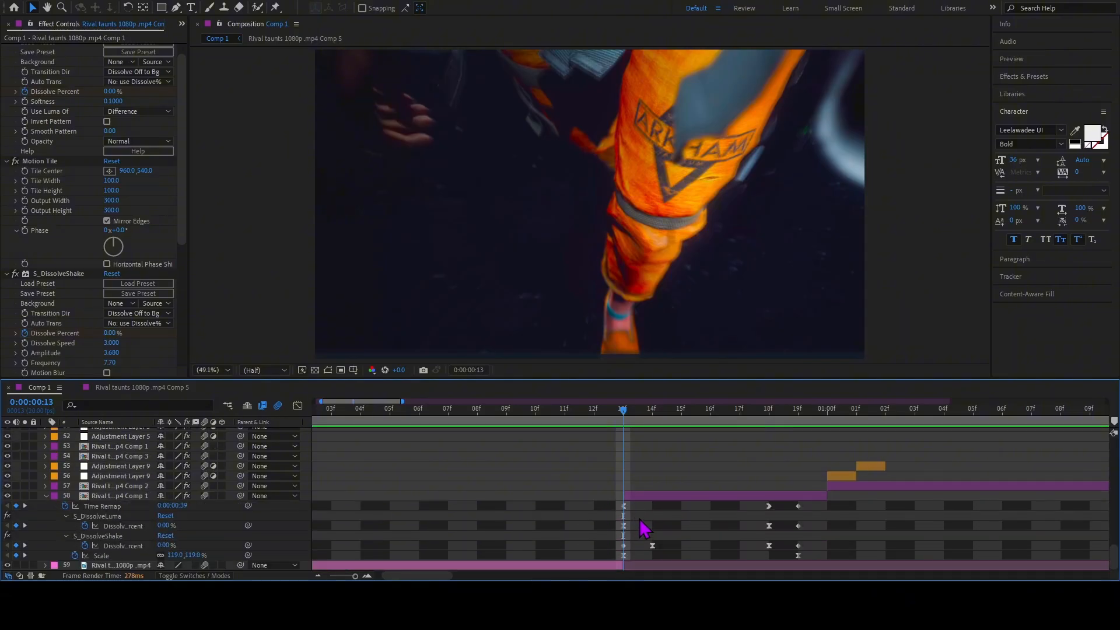
click(624, 546)
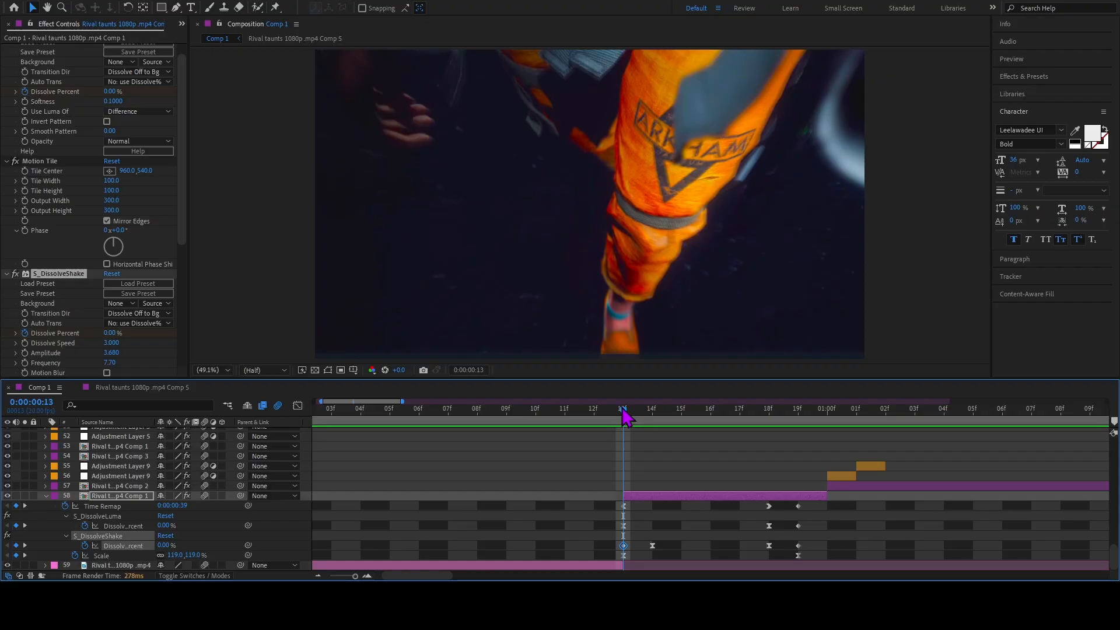
scroll(93, 245, up, 1)
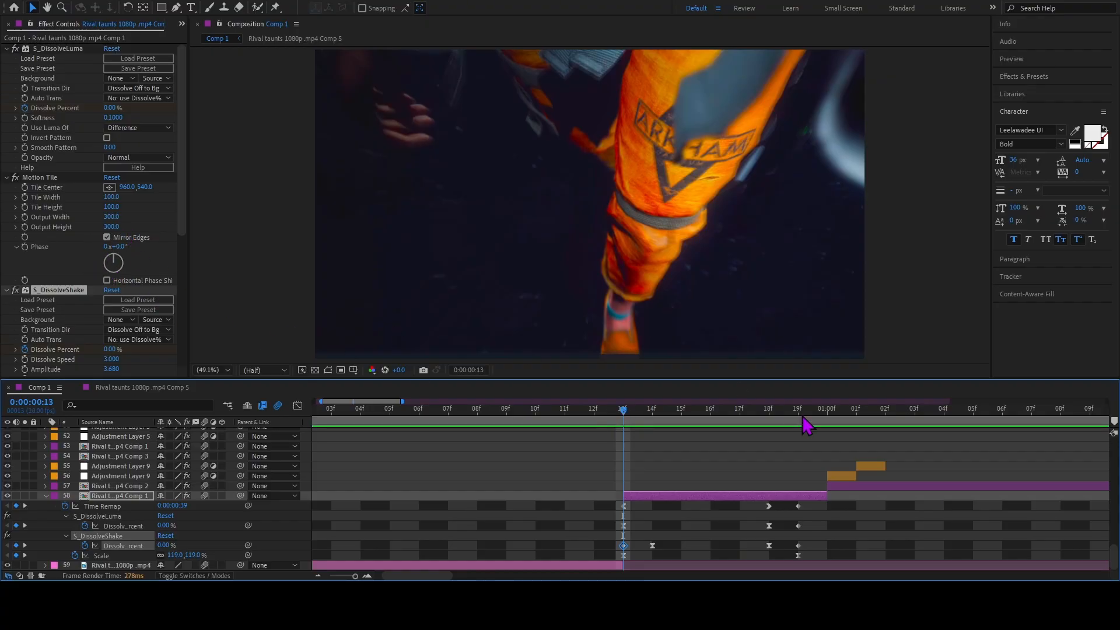
drag(626, 413, 652, 414)
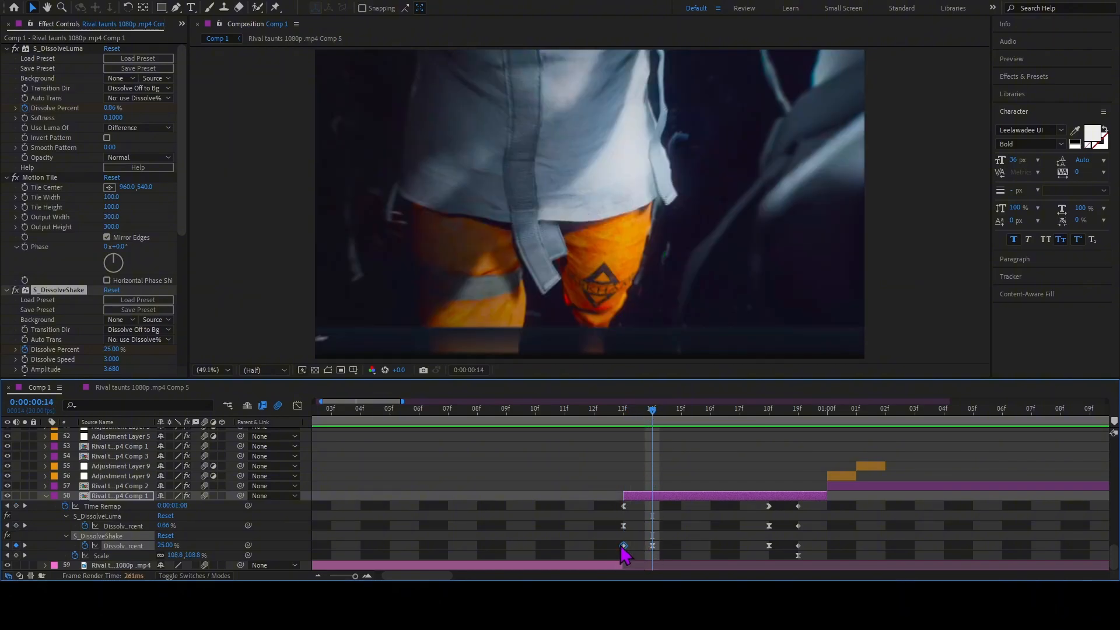
Examine the S_DissolveLuma Dissolve Percent keyframes of layer 58 at frames 13, 18 and 19.
click(624, 527)
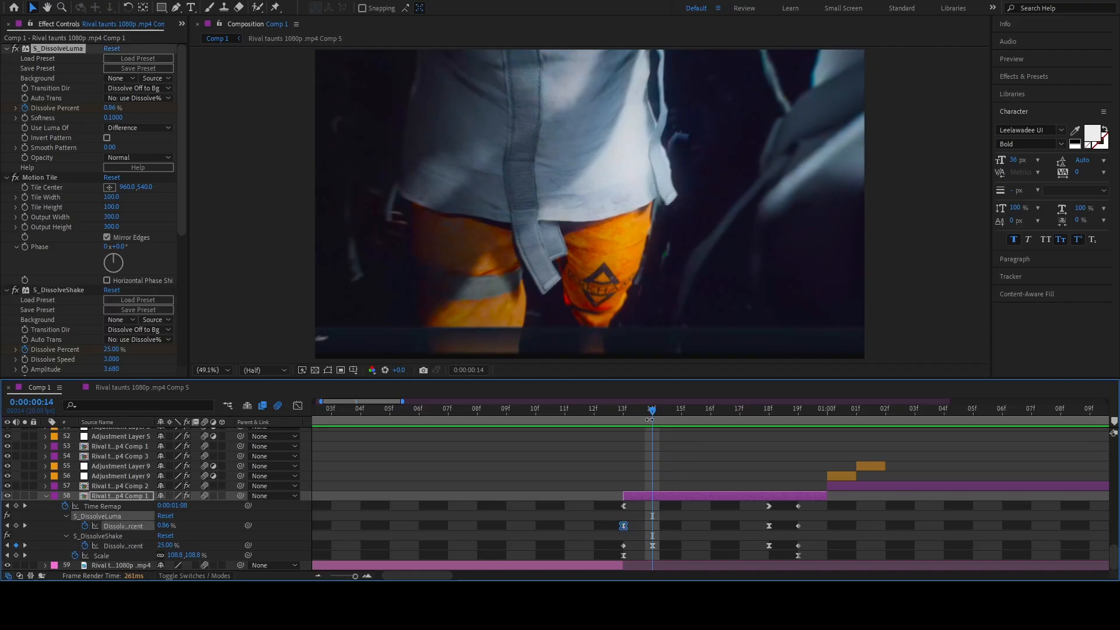
drag(652, 414, 786, 435)
click(773, 490)
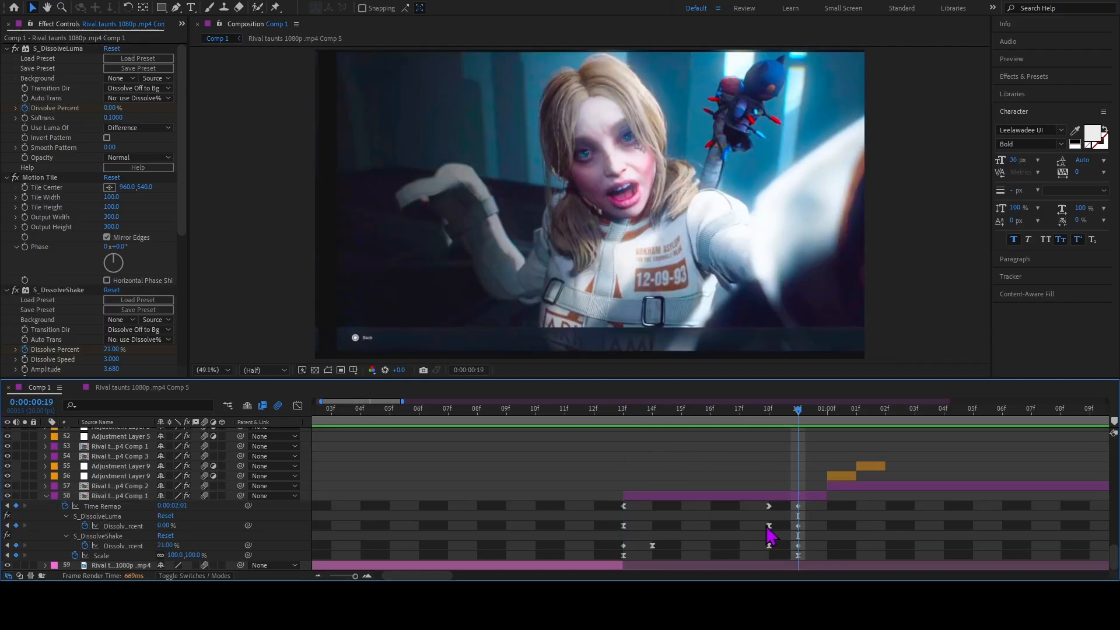
click(776, 415)
click(769, 526)
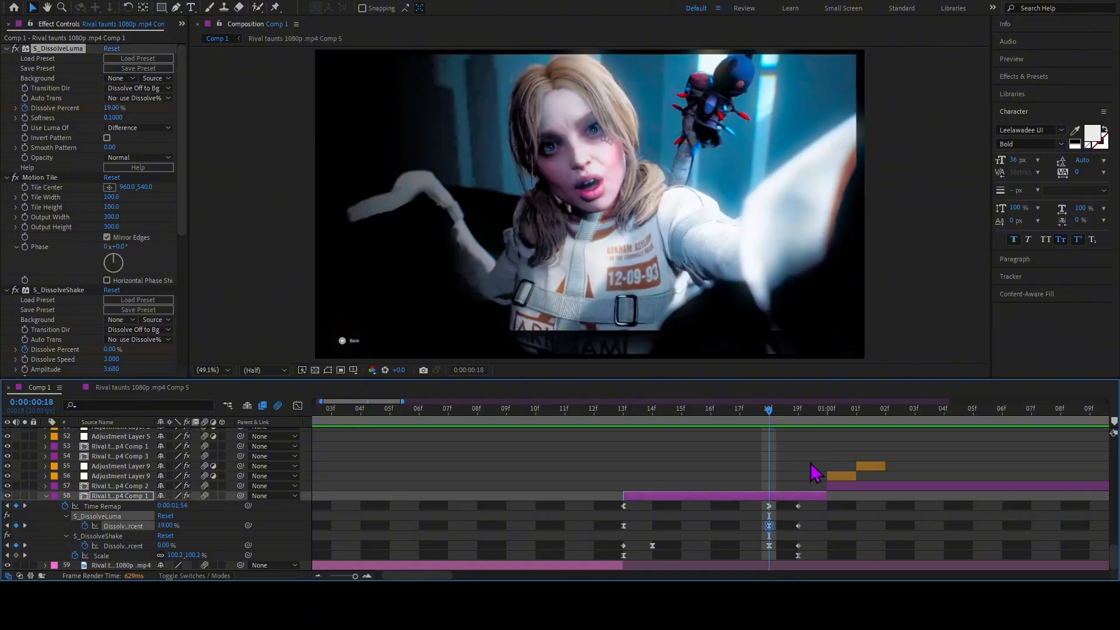
drag(769, 412, 790, 452)
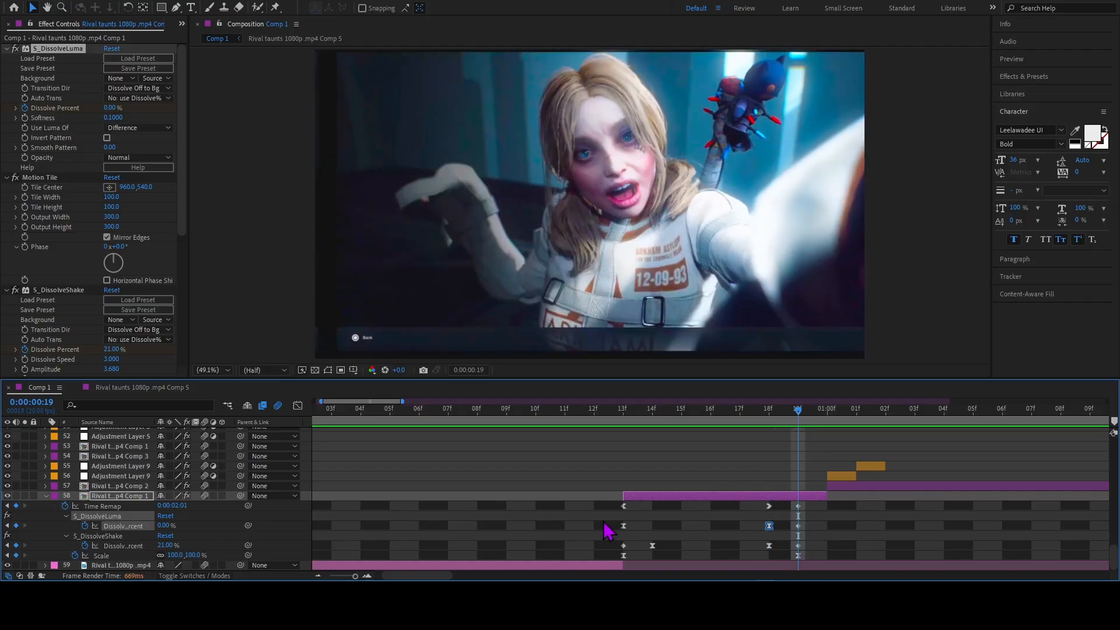
Examine the S_DissolveLuma Dissolve Percent curve in the graph editor while scrubbing between frames 13 and 19.
click(623, 526)
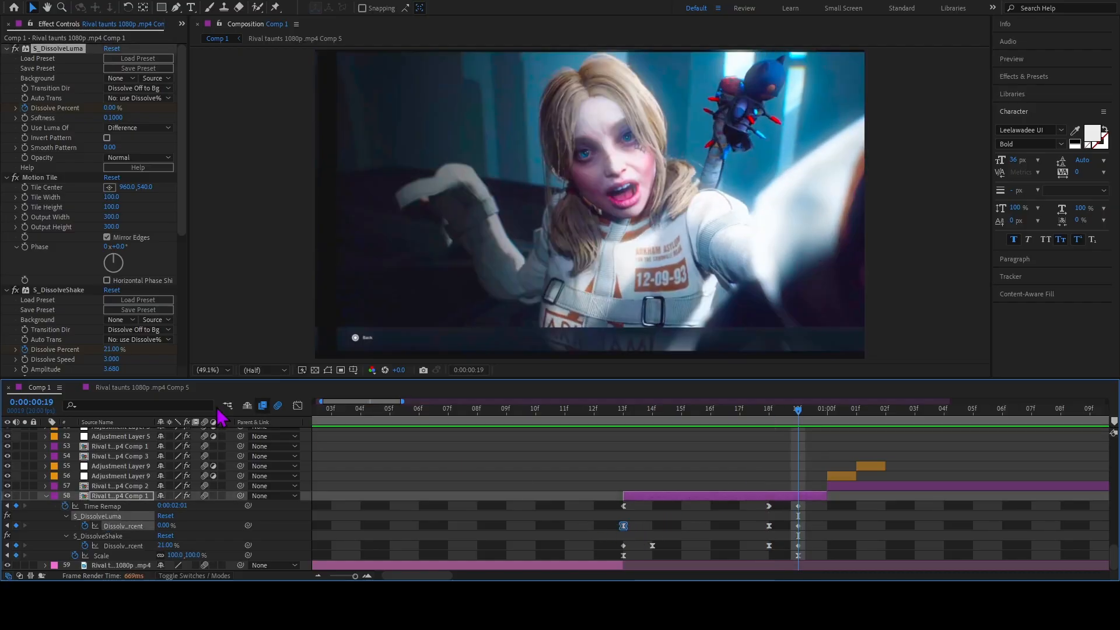
click(298, 405)
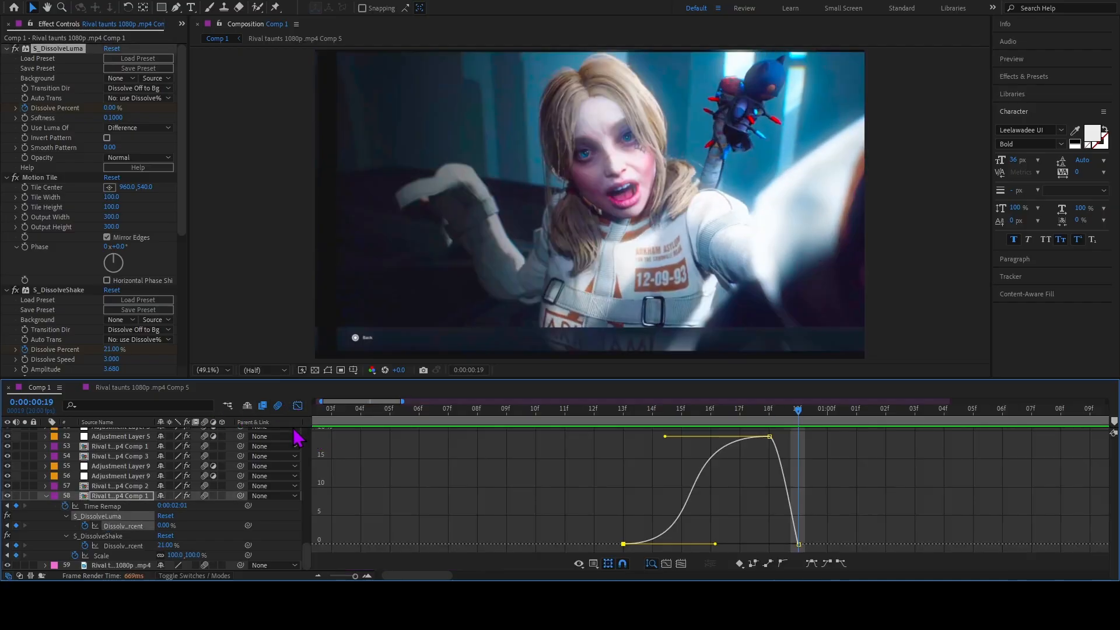
drag(687, 418, 630, 461)
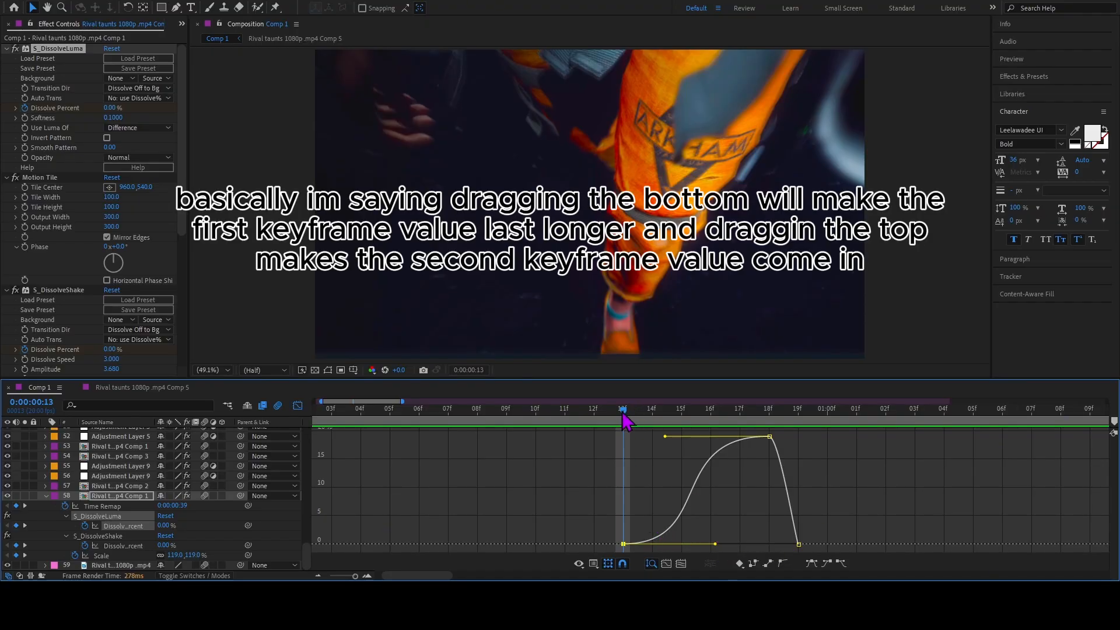
drag(640, 416, 811, 415)
Limit the work area to frames 12 through 19 and preview the luma dissolve, then leave the graph editor.
key(n)
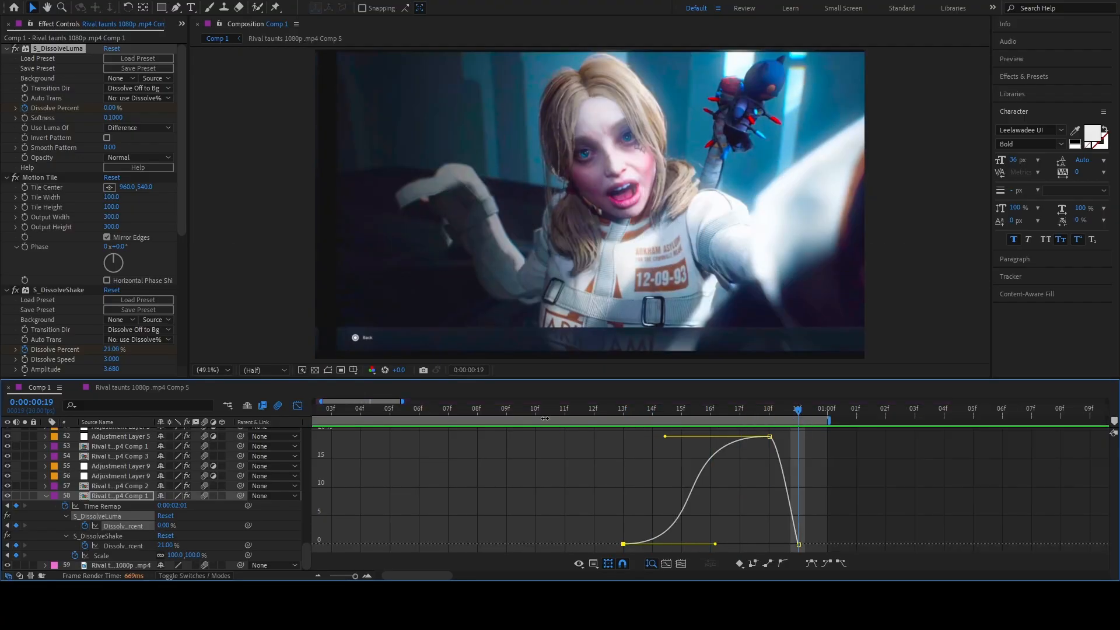
click(609, 417)
key(b)
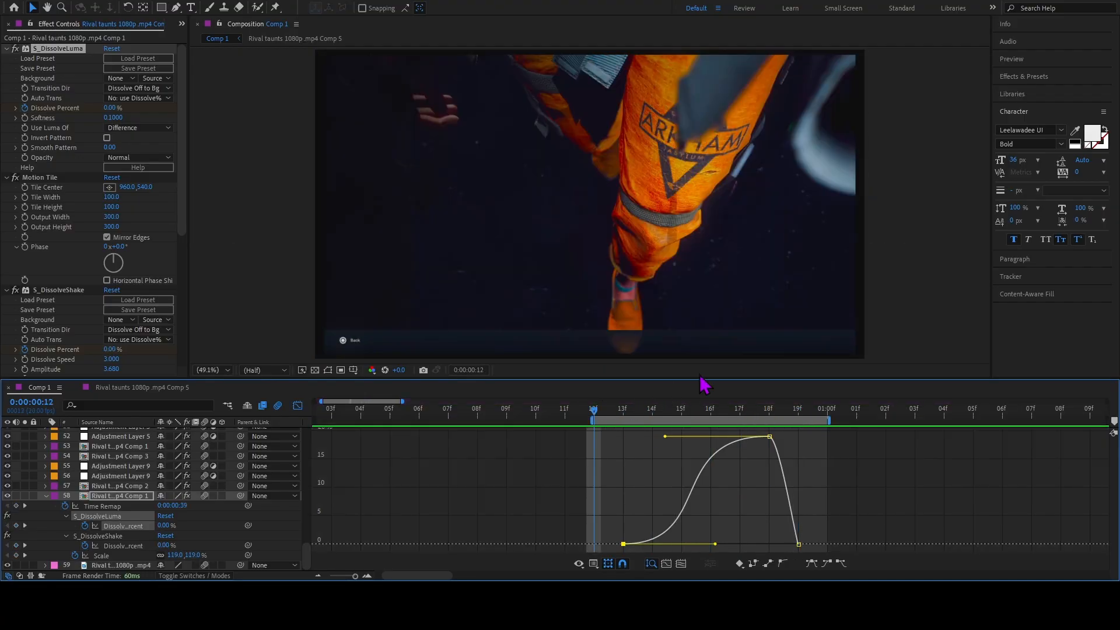
key(space)
drag(677, 418, 813, 443)
click(297, 405)
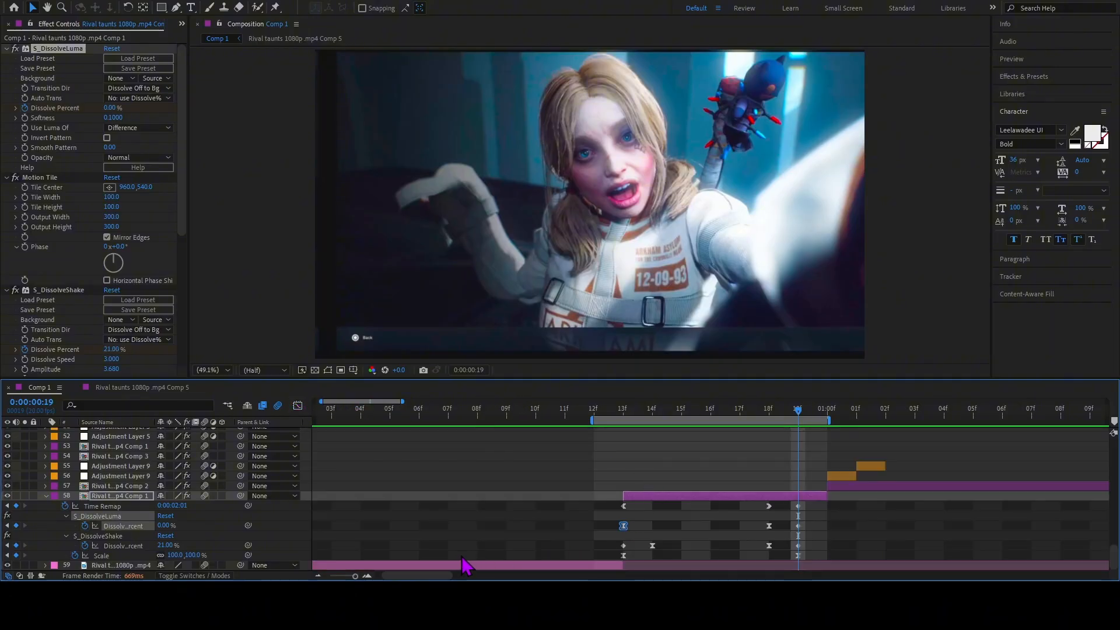
Extend the work area so it runs from 0:00:00:01 to about 0:00:02:06.
click(318, 575)
click(318, 576)
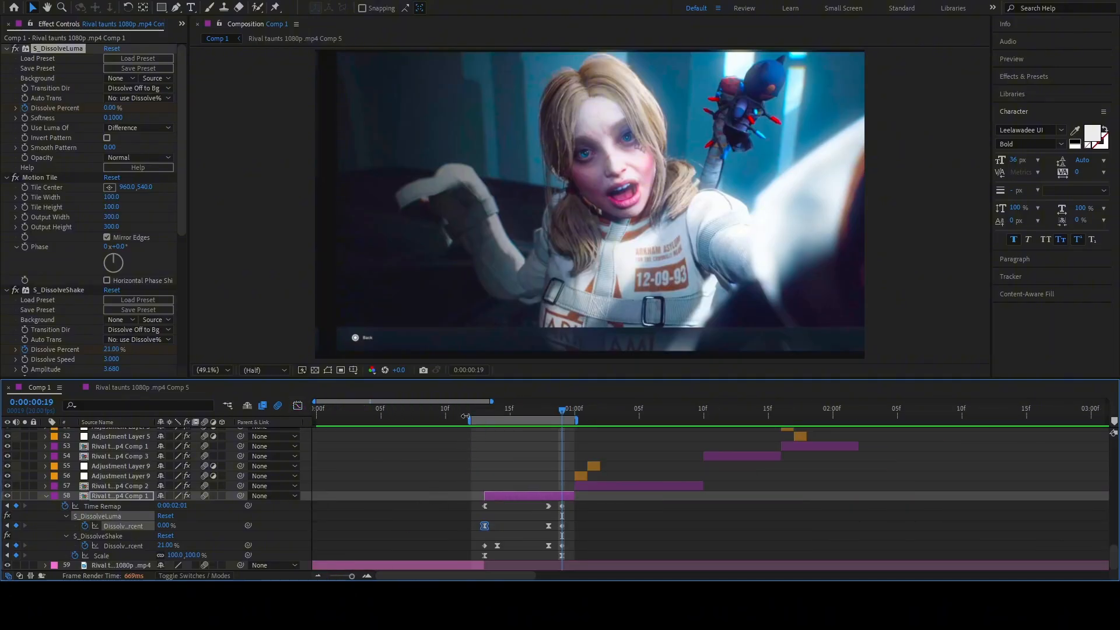
drag(470, 420, 326, 420)
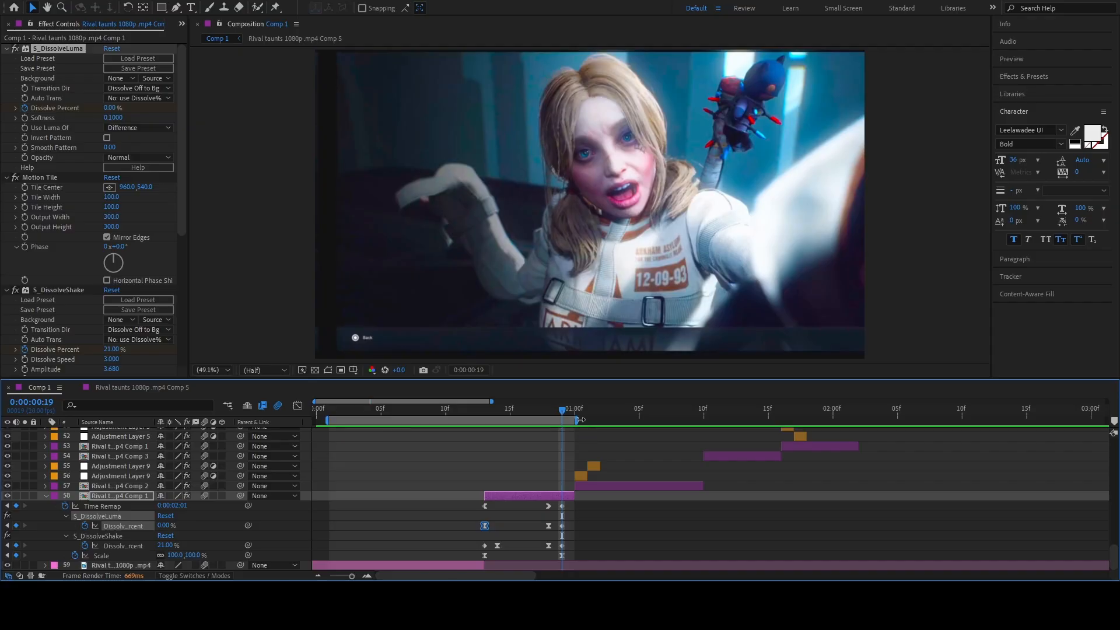
drag(576, 420, 911, 420)
Return to frame 13 of layer 58, select its first S_DissolveShake Dissolve Percent keyframe and examine the shake settings.
drag(560, 417, 484, 416)
drag(465, 548, 487, 548)
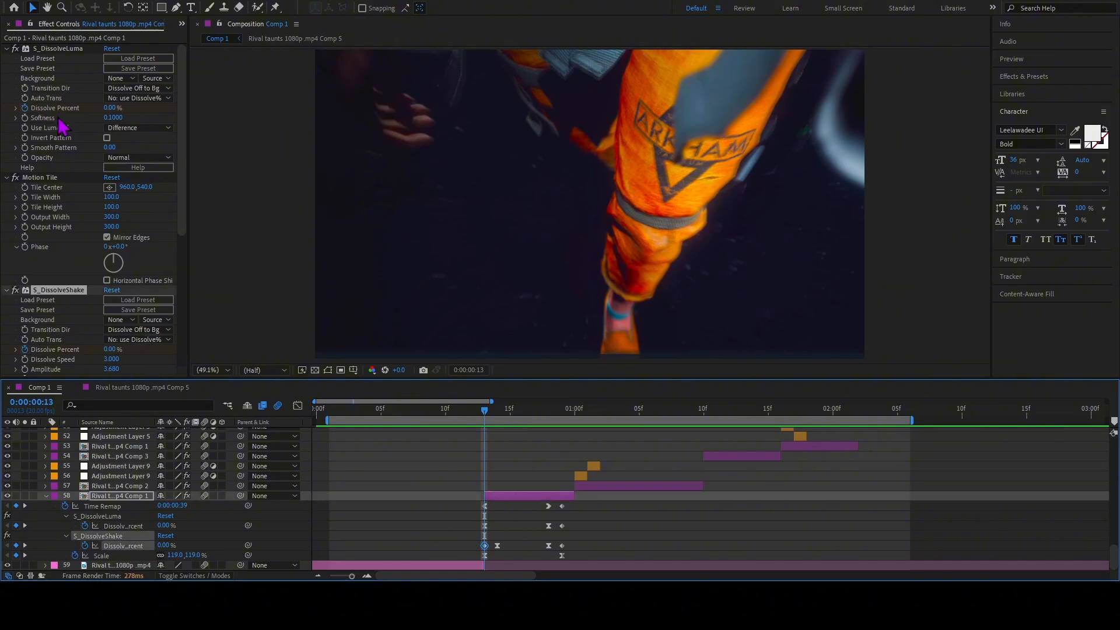
scroll(64, 129, down, 5)
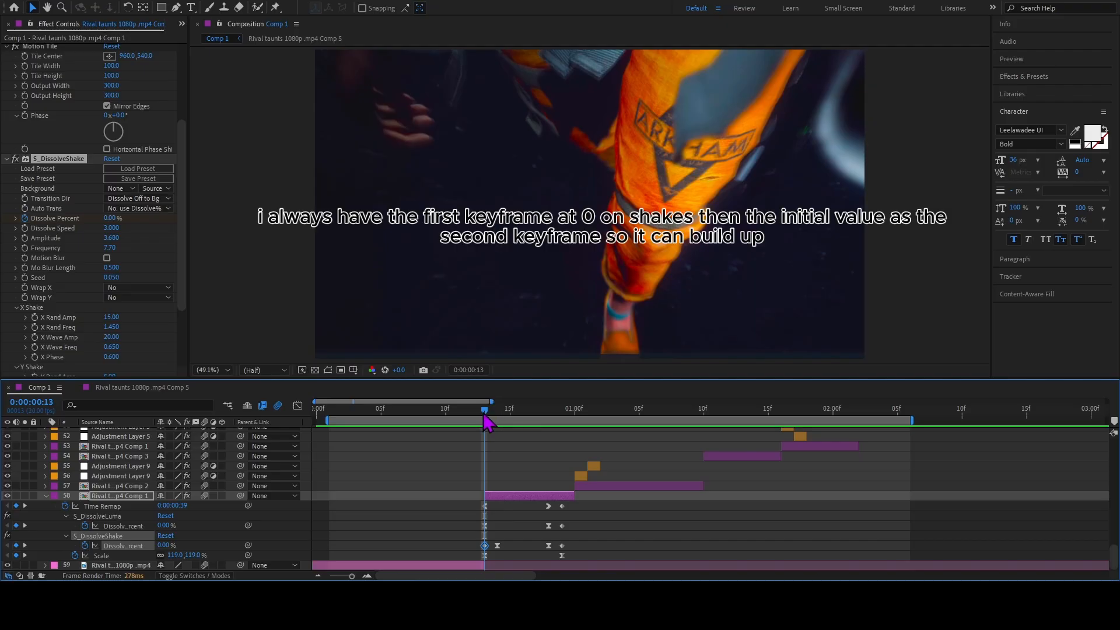
drag(491, 416, 487, 489)
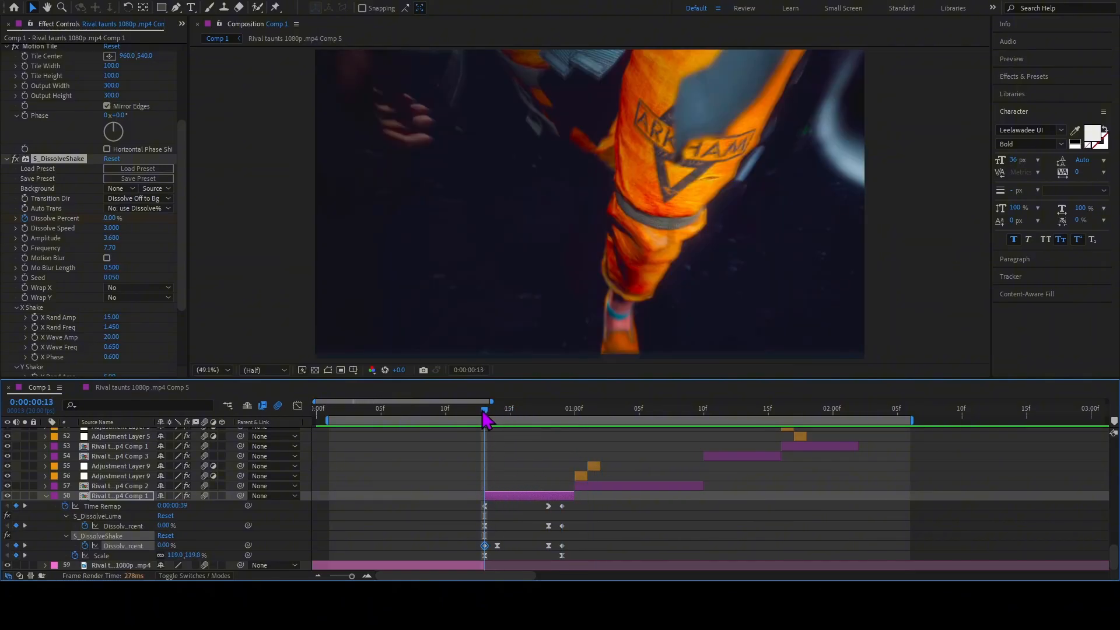
Compare the S_DissolveShake Dissolve Percent keyframes at frames 13 and 14 and examine the effect's X Shake and Y Shake settings.
mouse_move(483, 413)
mouse_down()
mouse_move(496, 424)
mouse_move(485, 420)
mouse_up()
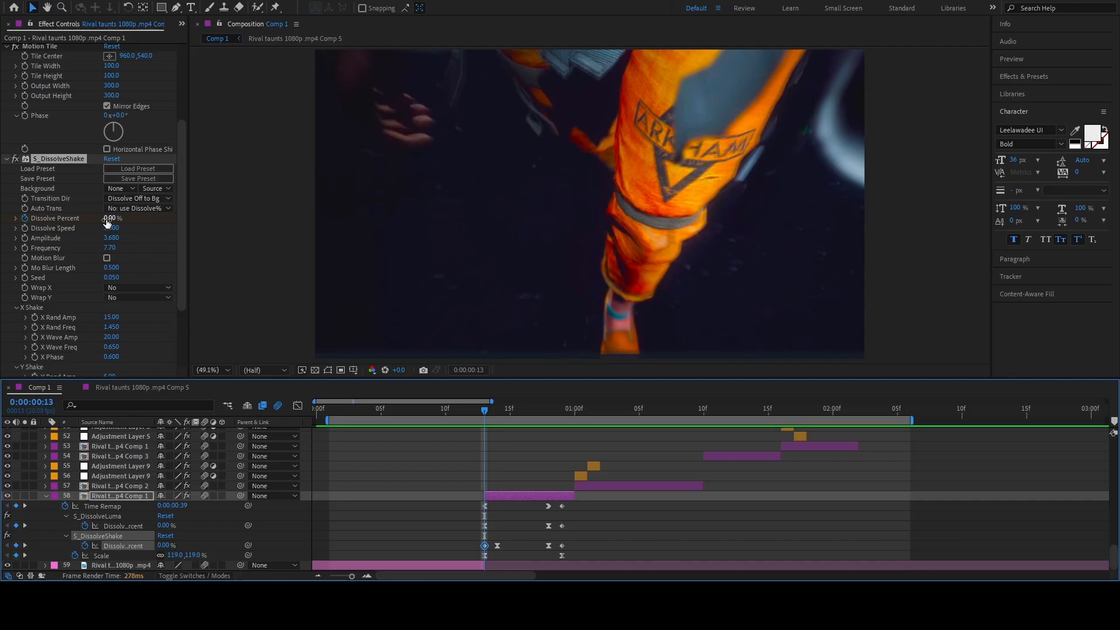
drag(485, 412, 497, 413)
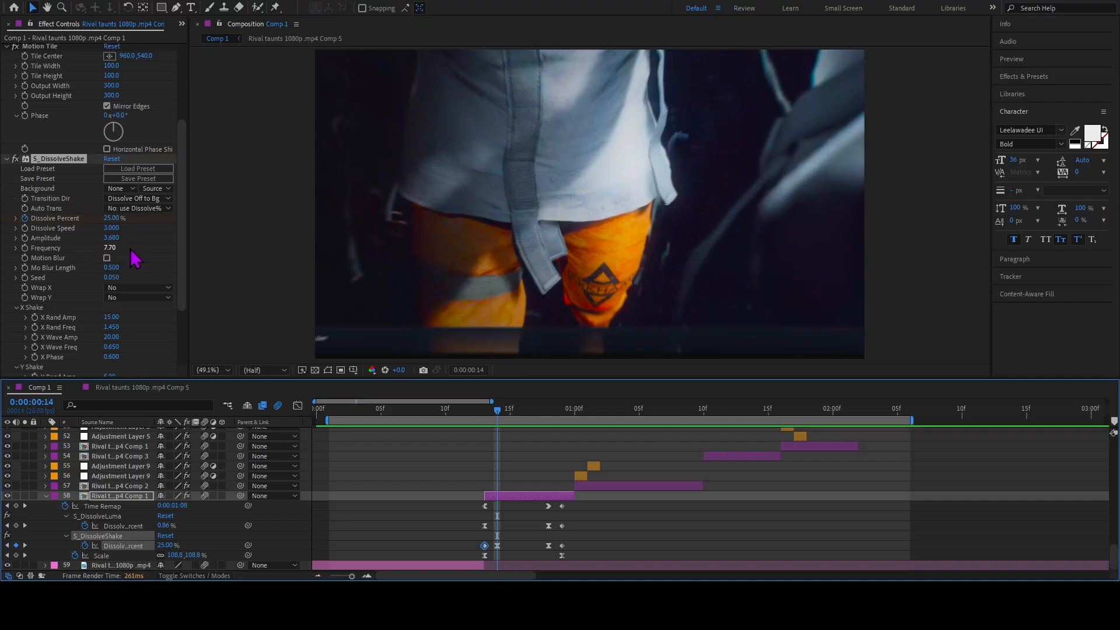
scroll(134, 261, down, 1)
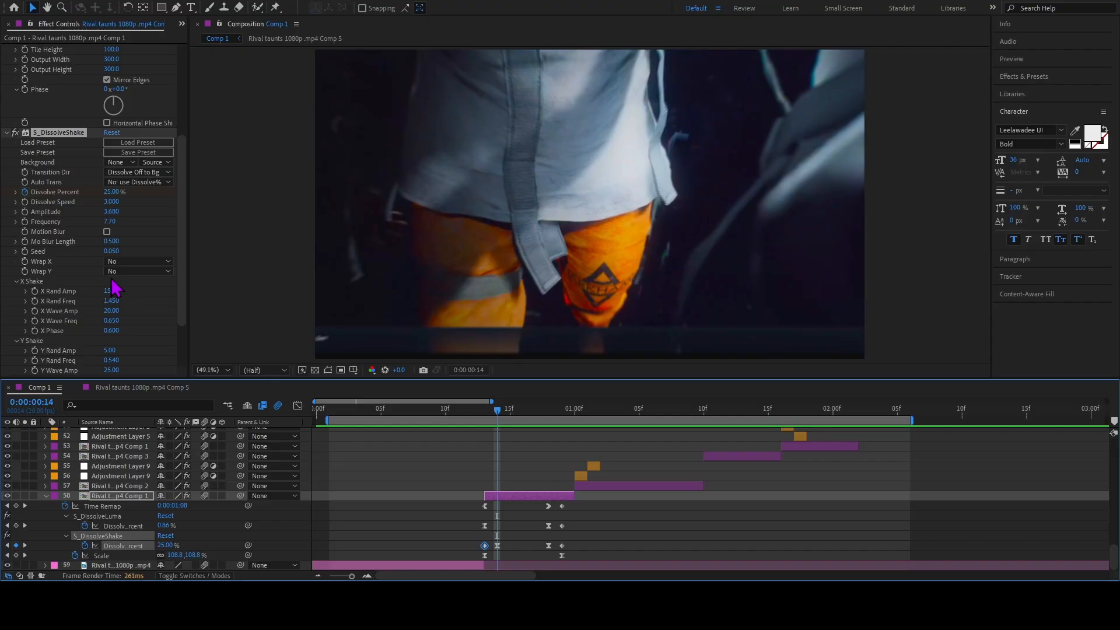
scroll(114, 286, down, 1)
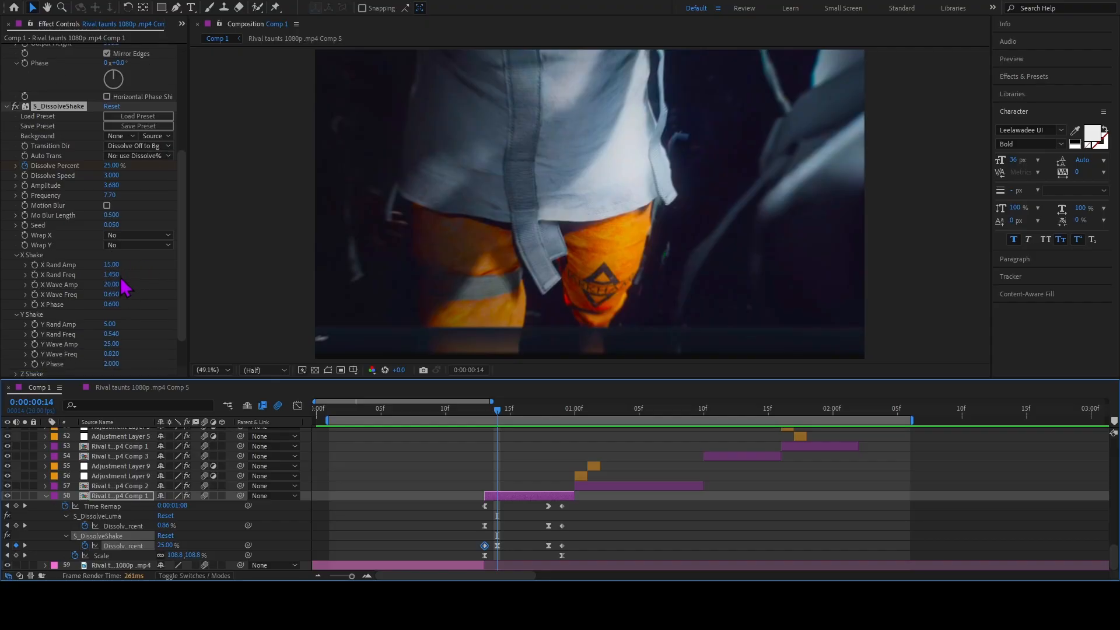
scroll(108, 280, down, 1)
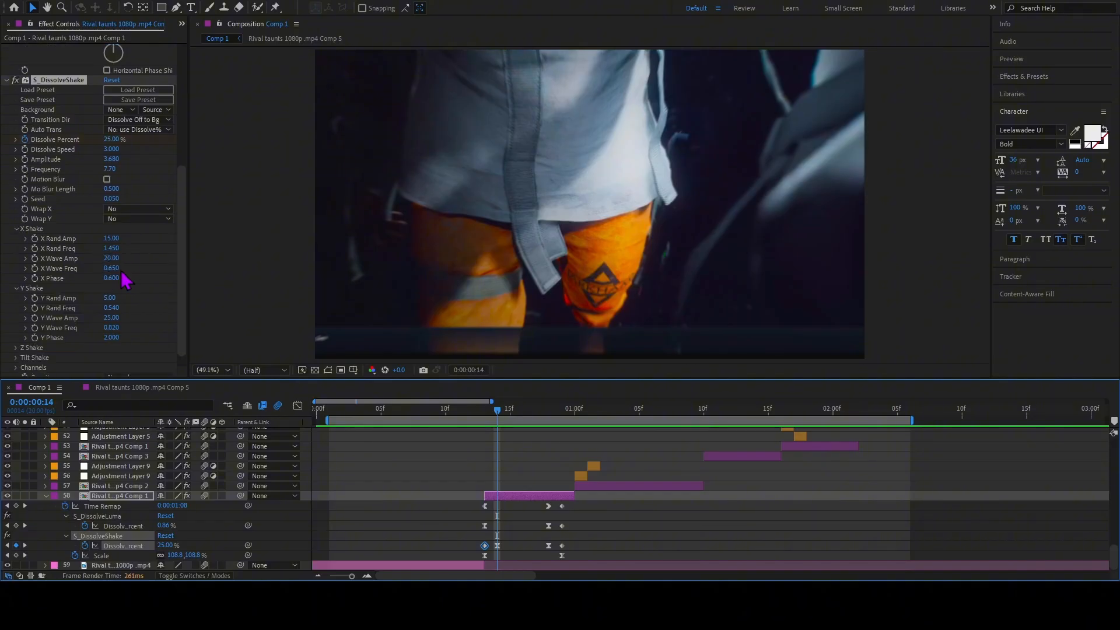
scroll(123, 266, down, 1)
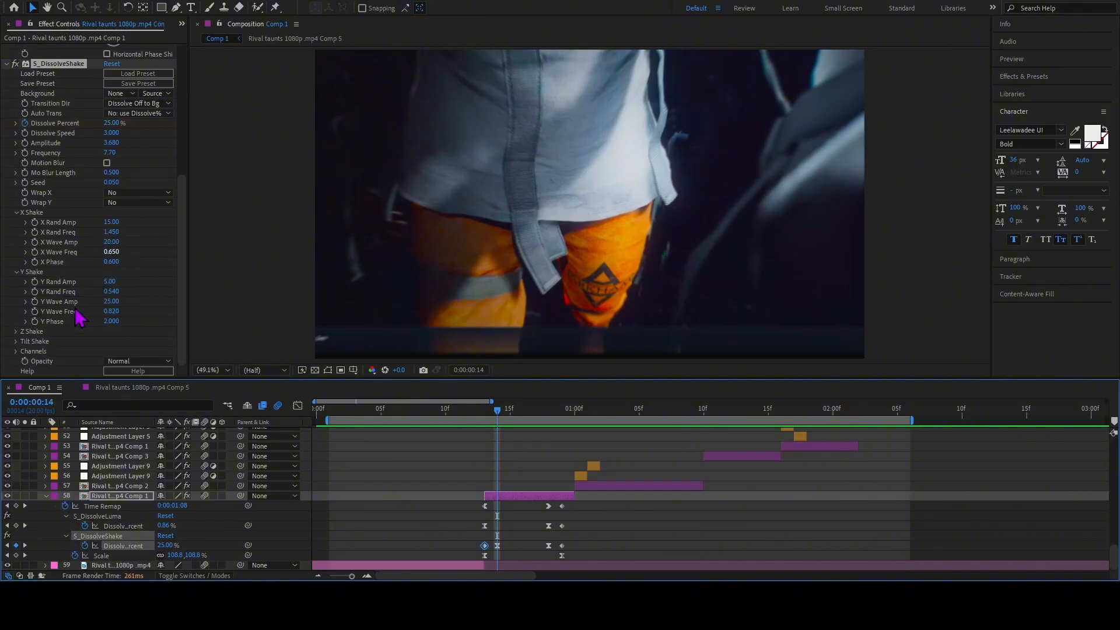
Expand the Tilt Shake and Z Shake groups of S_DissolveShake to examine their settings, and collapse both groups again.
click(16, 342)
scroll(136, 329, down, 1)
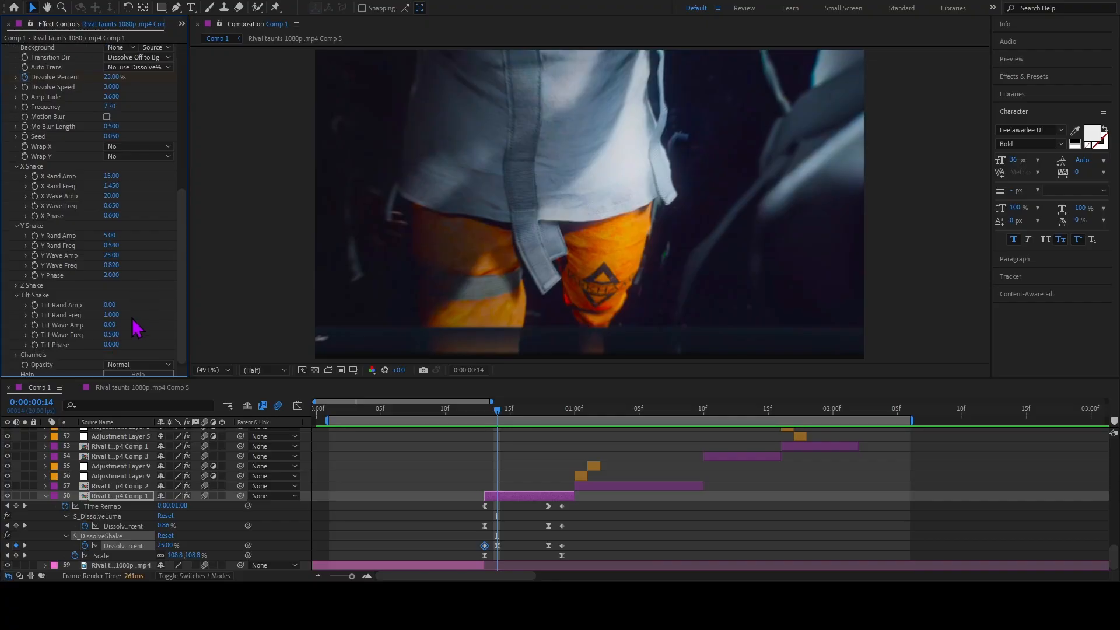
click(16, 286)
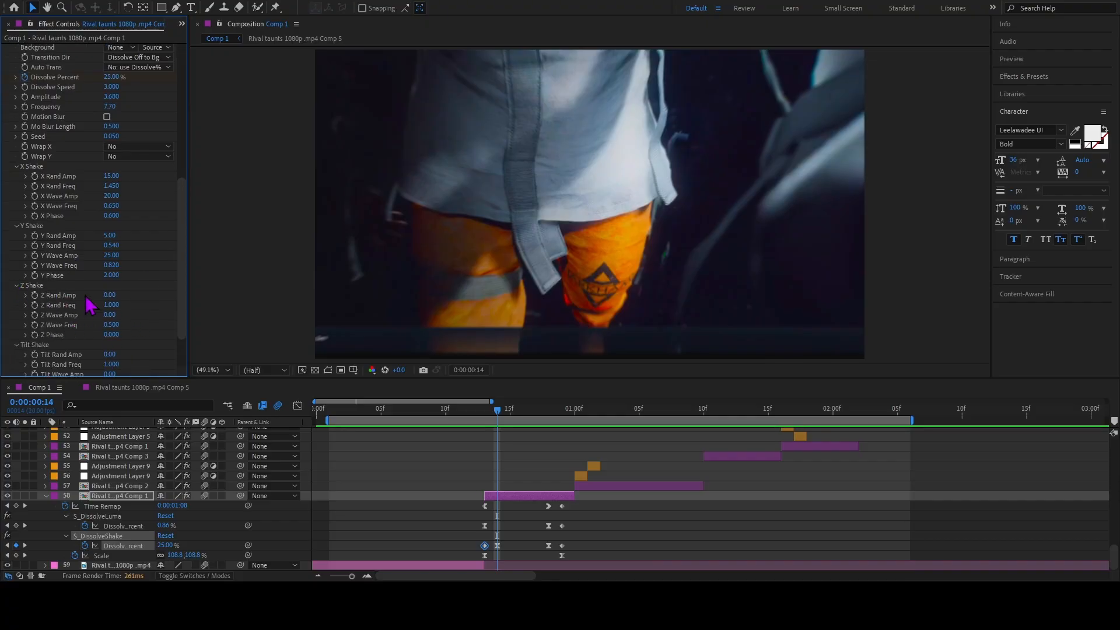
scroll(107, 298, down, 1)
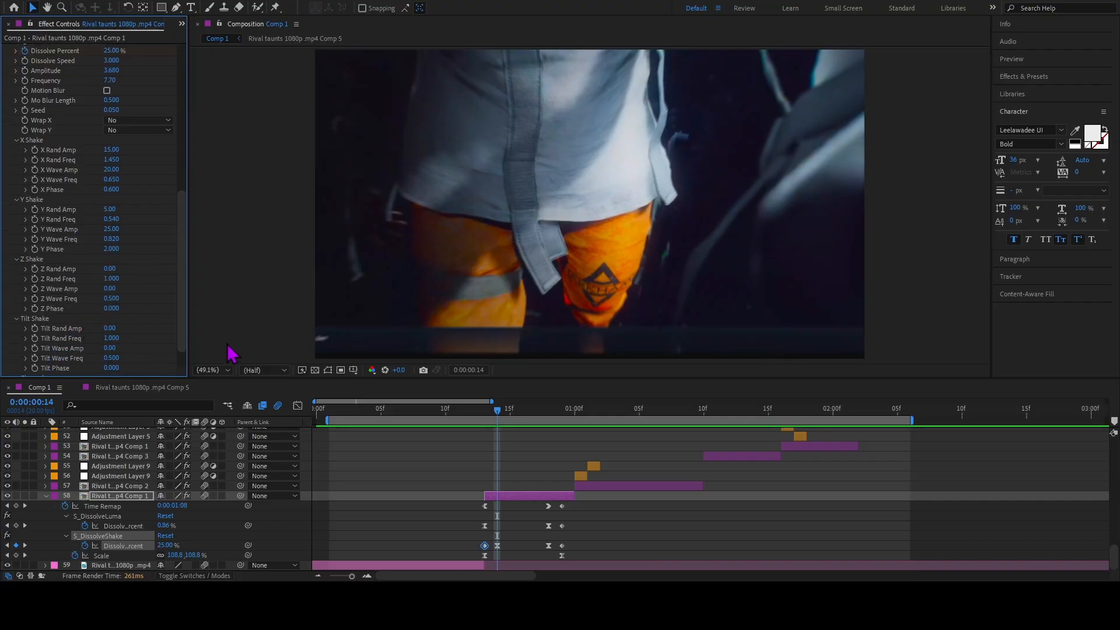
click(18, 260)
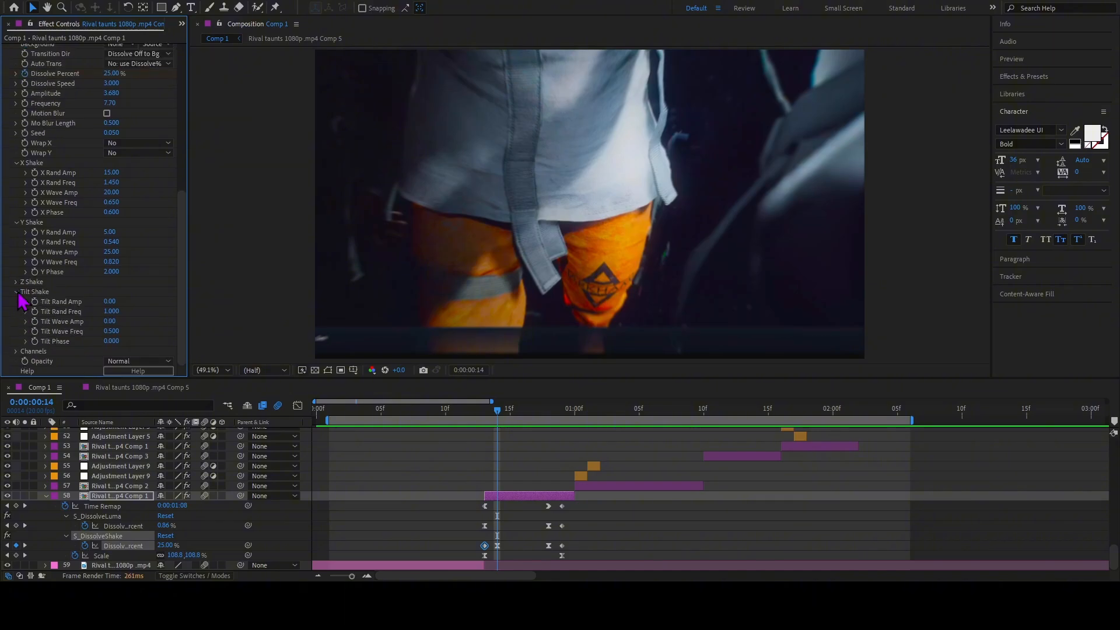
click(16, 292)
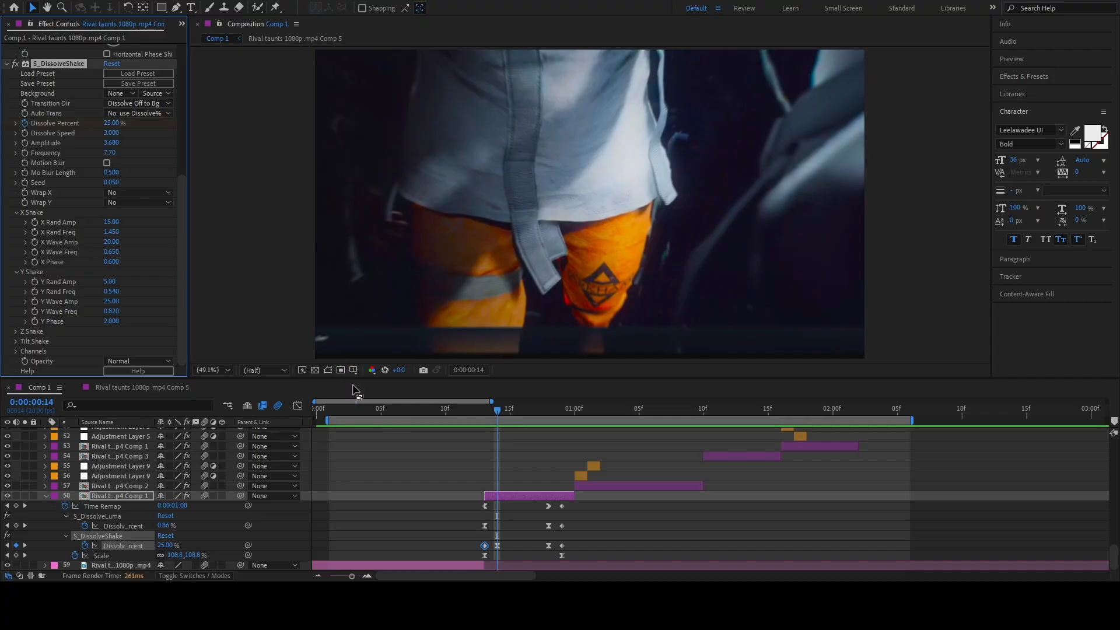
Select the S_DissolveShake keyframes at frames 14 and 18, examine their Dissolve Percent curve in the graph editor, and leave the graph editor.
drag(499, 415, 483, 417)
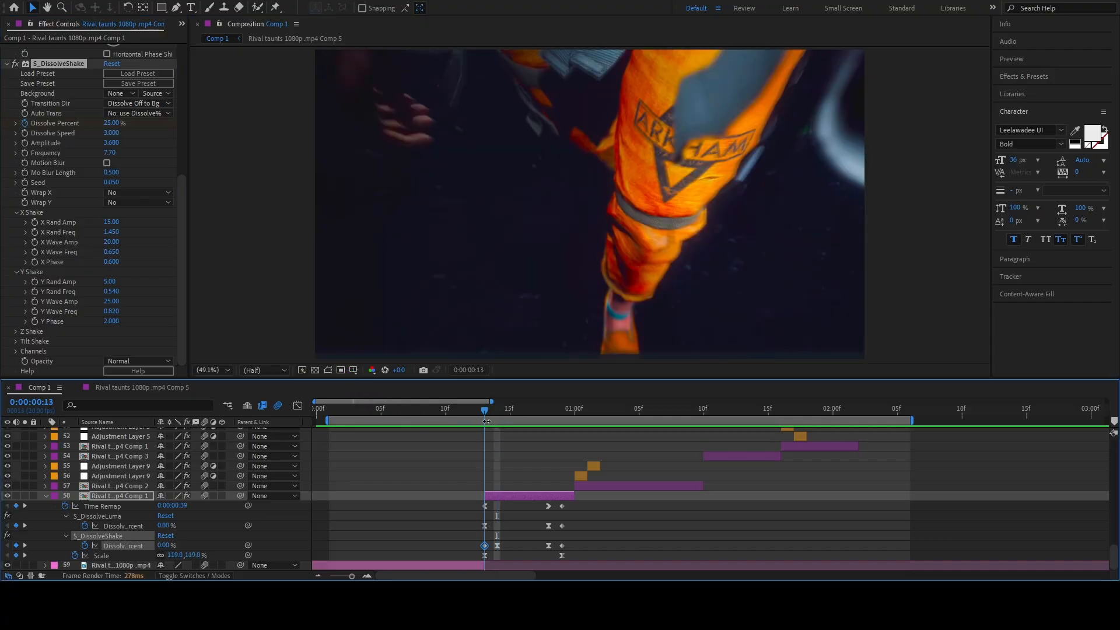
click(511, 540)
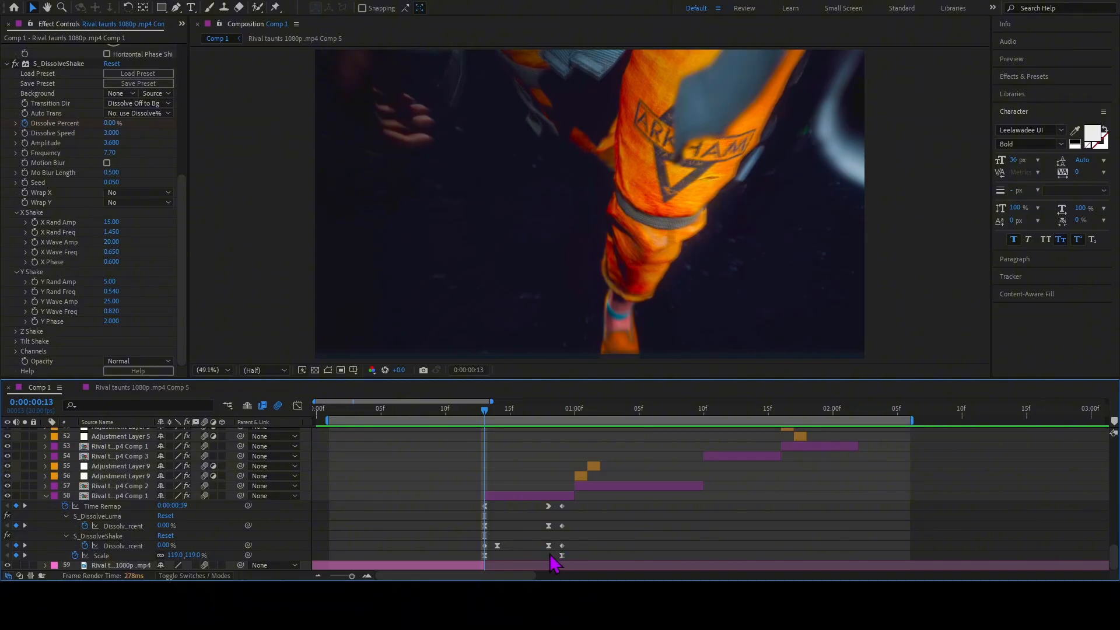
drag(553, 563, 491, 541)
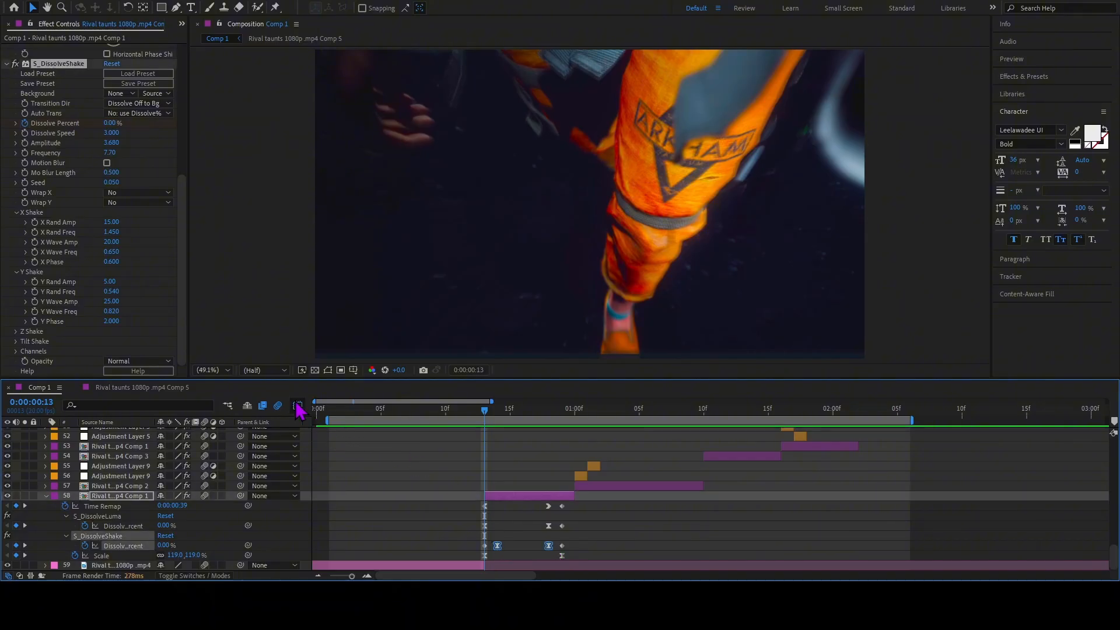
click(298, 406)
click(681, 564)
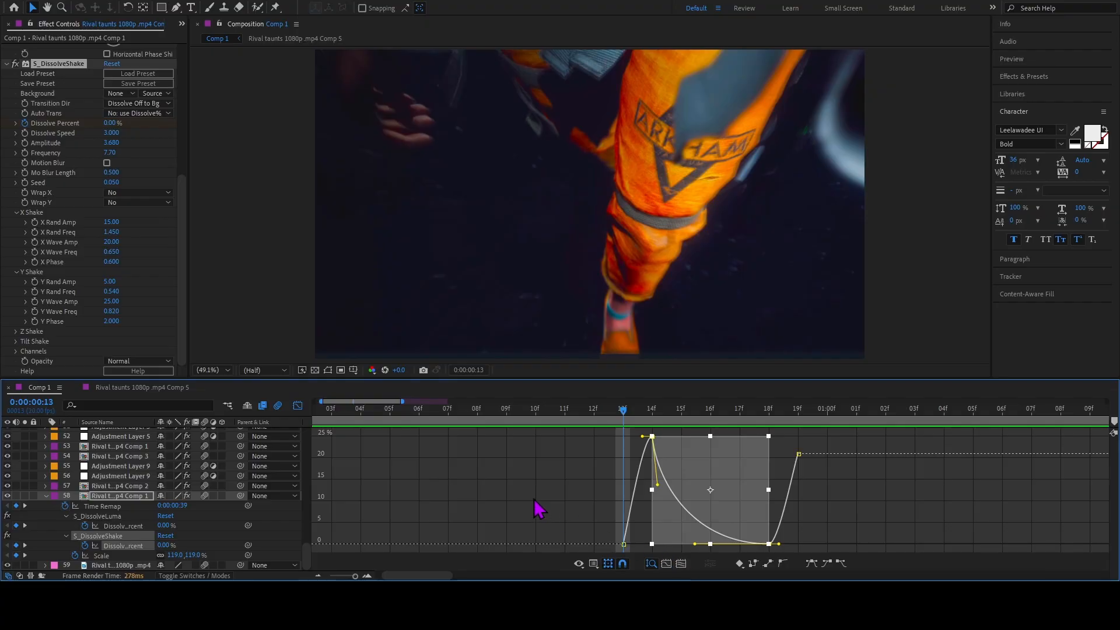
click(538, 509)
click(652, 436)
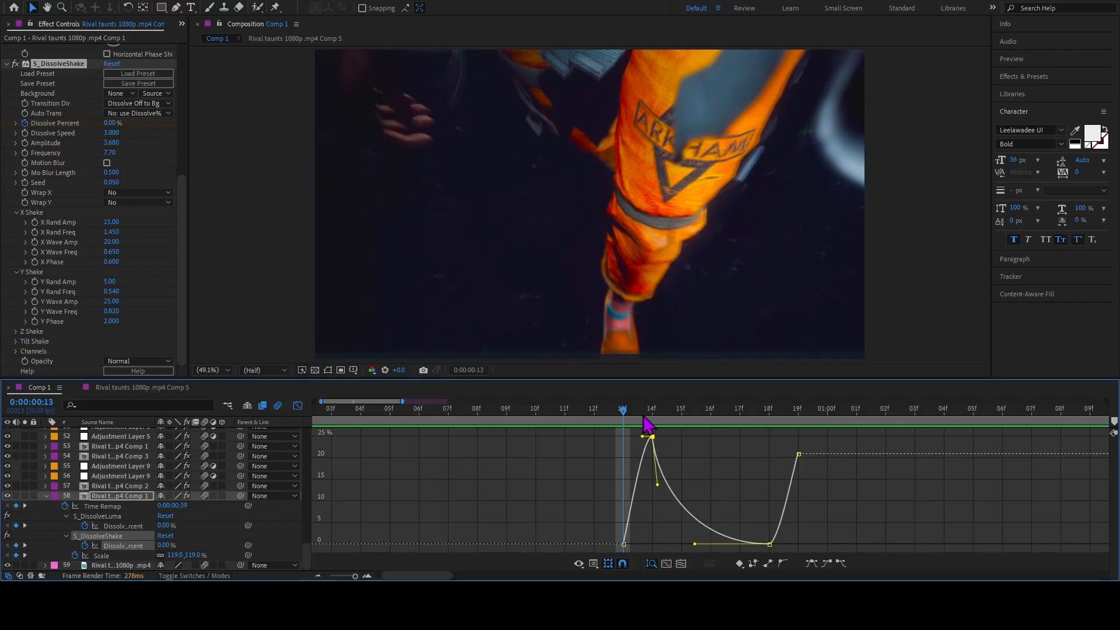
click(649, 424)
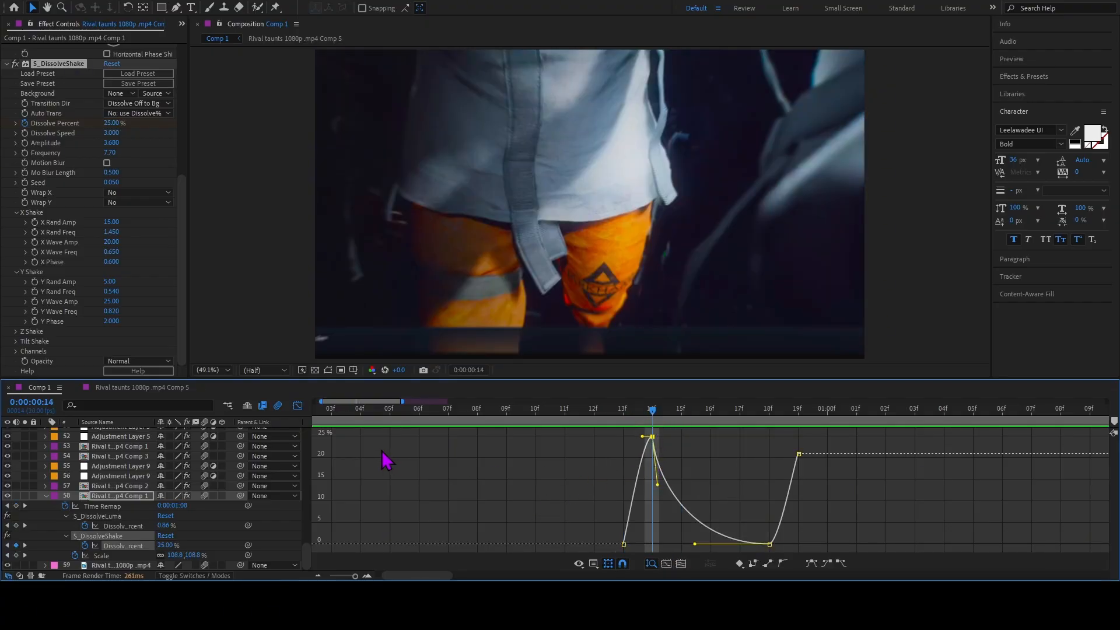
click(297, 406)
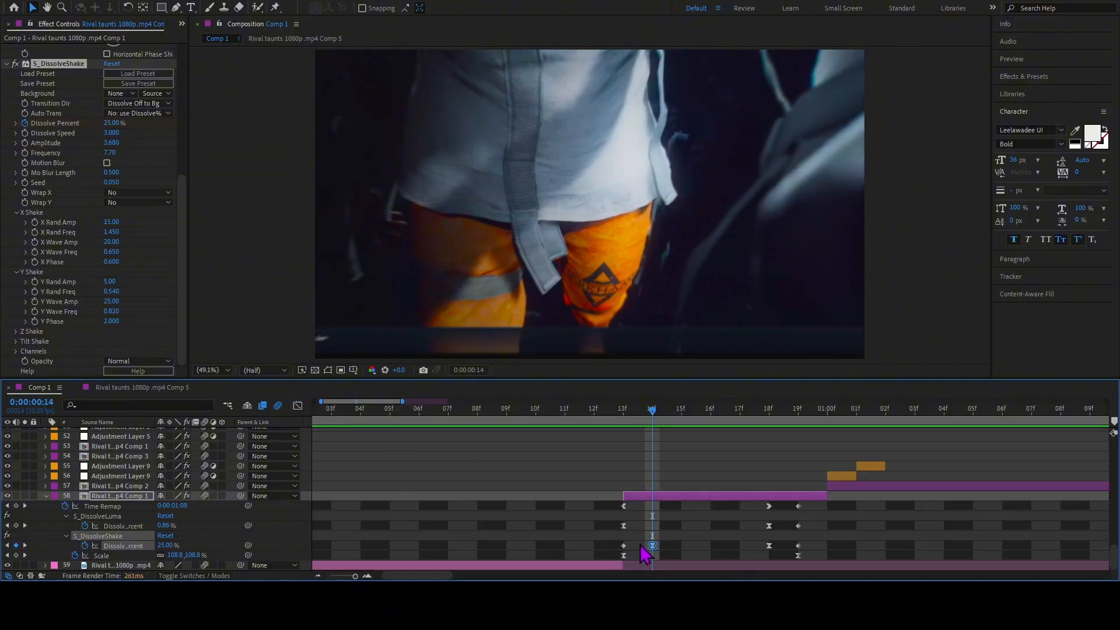
Reselect the two S_DissolveShake Dissolve Percent keyframes at frames 14 and 18 and return to frame 13.
drag(641, 549, 788, 554)
click(963, 244)
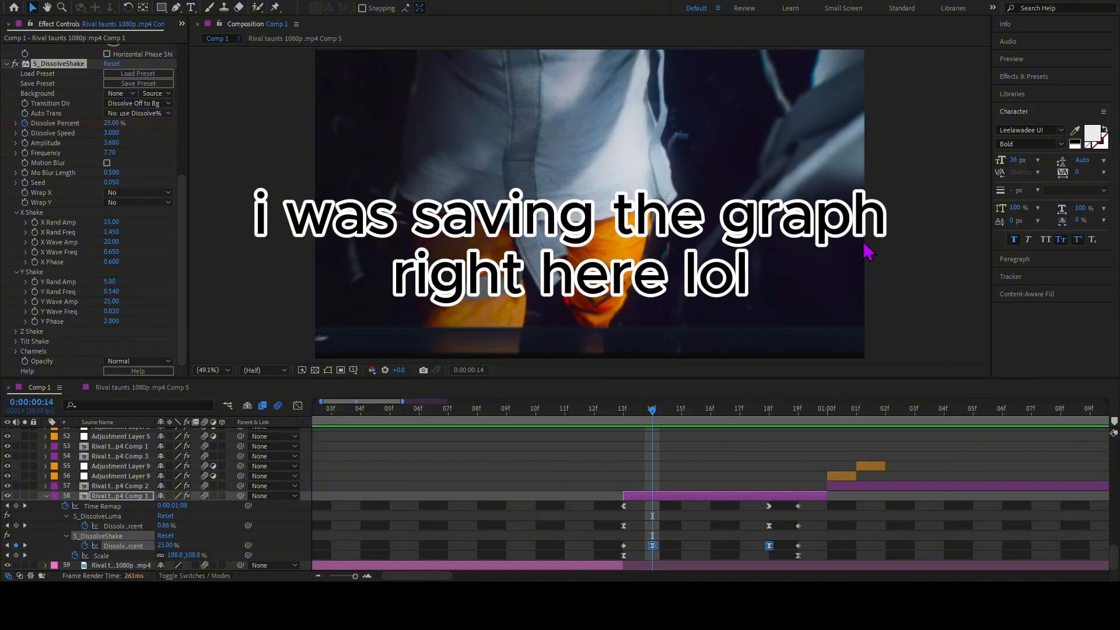
drag(621, 424, 626, 465)
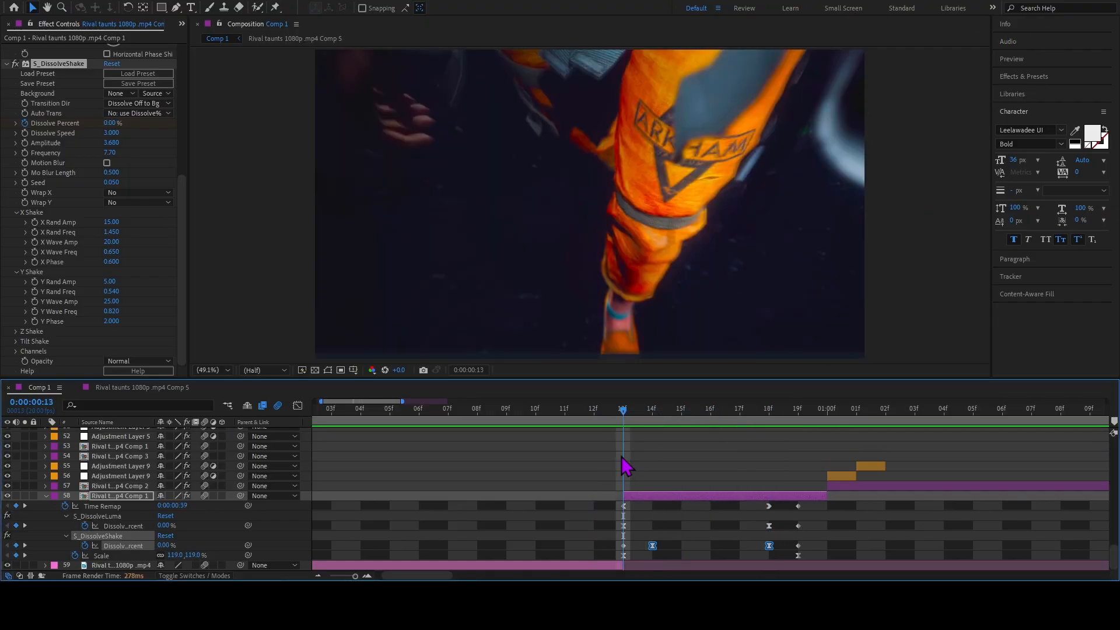
Check layer 58 for rotation keyframes, collapse its properties and preview the edit from the start of the composition.
key(r)
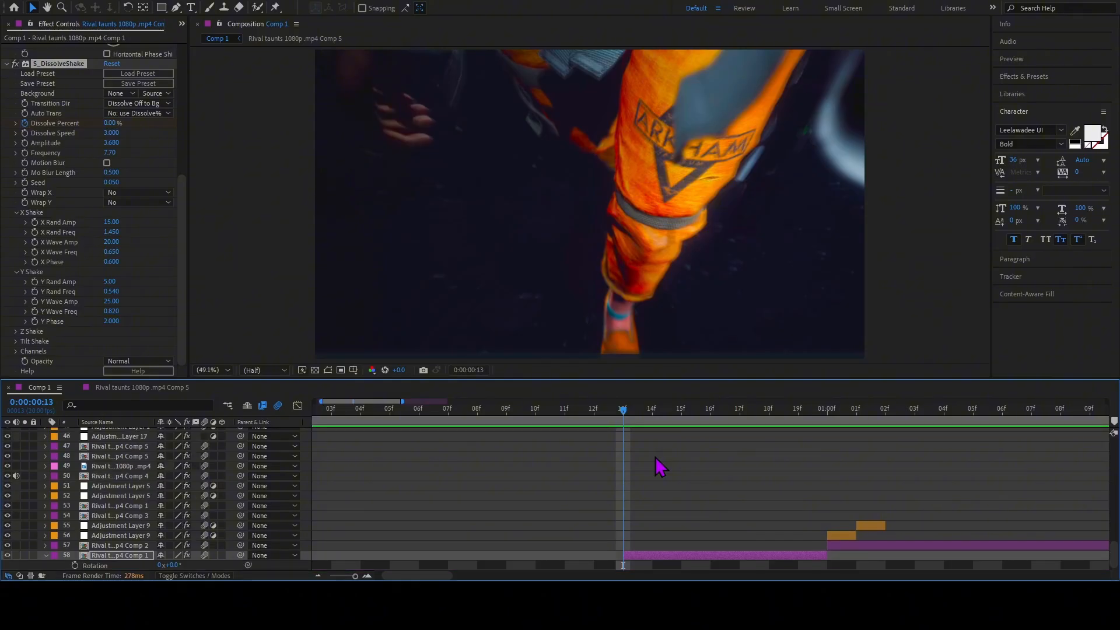
key(r)
key(Home)
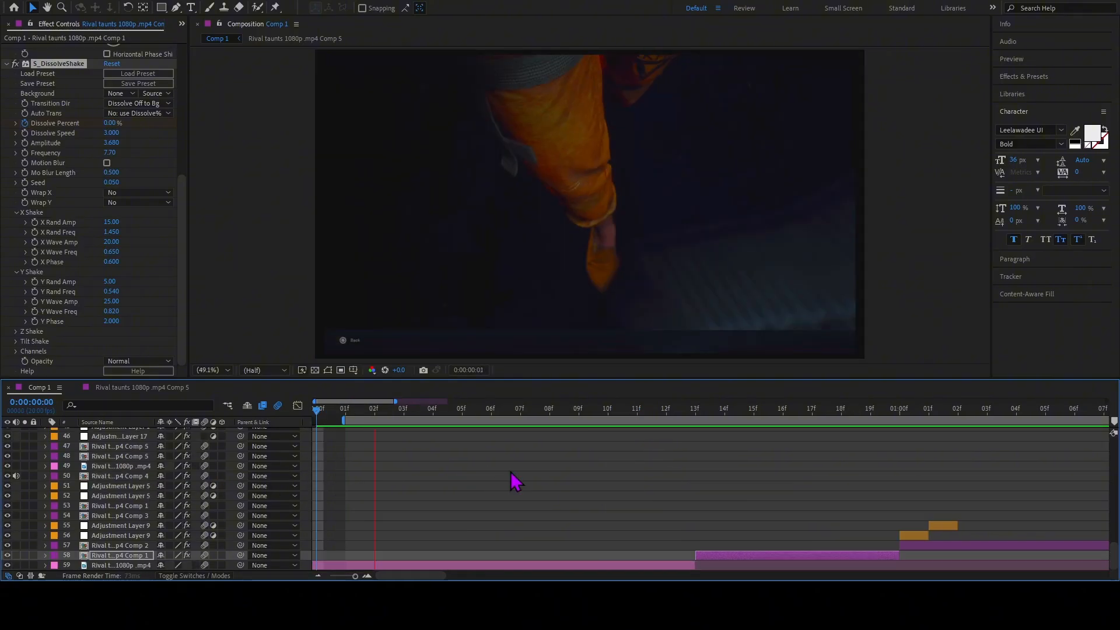
key(space)
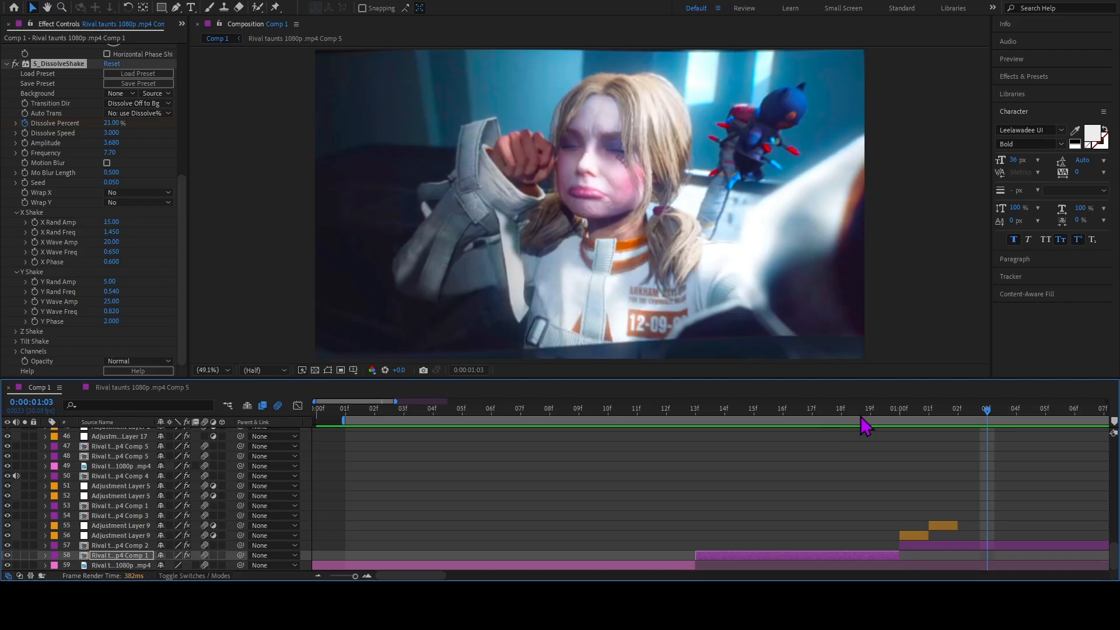
Examine the Radial Blur on adjustment layer 56 at 0:00:01:00 and the Tint on adjustment layer 55 at 0:00:01:01.
drag(863, 416, 900, 445)
click(914, 536)
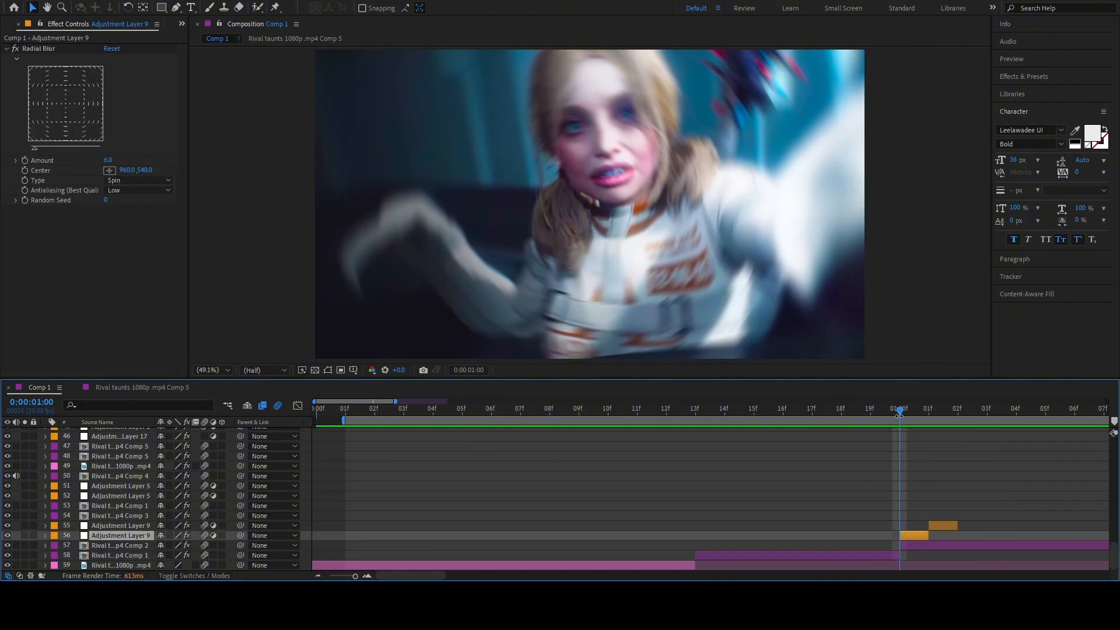
drag(905, 421, 930, 426)
click(945, 527)
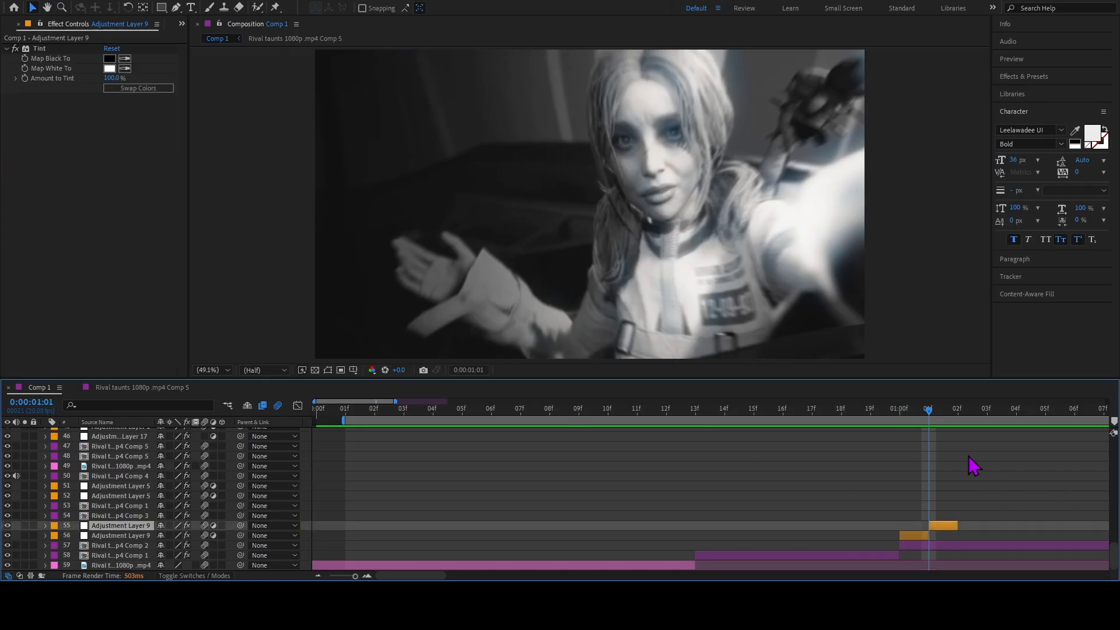
Return to 0:00:01:00 and reveal the Rotation keyframes of layer 57 along the full length of the clip.
drag(930, 422, 903, 423)
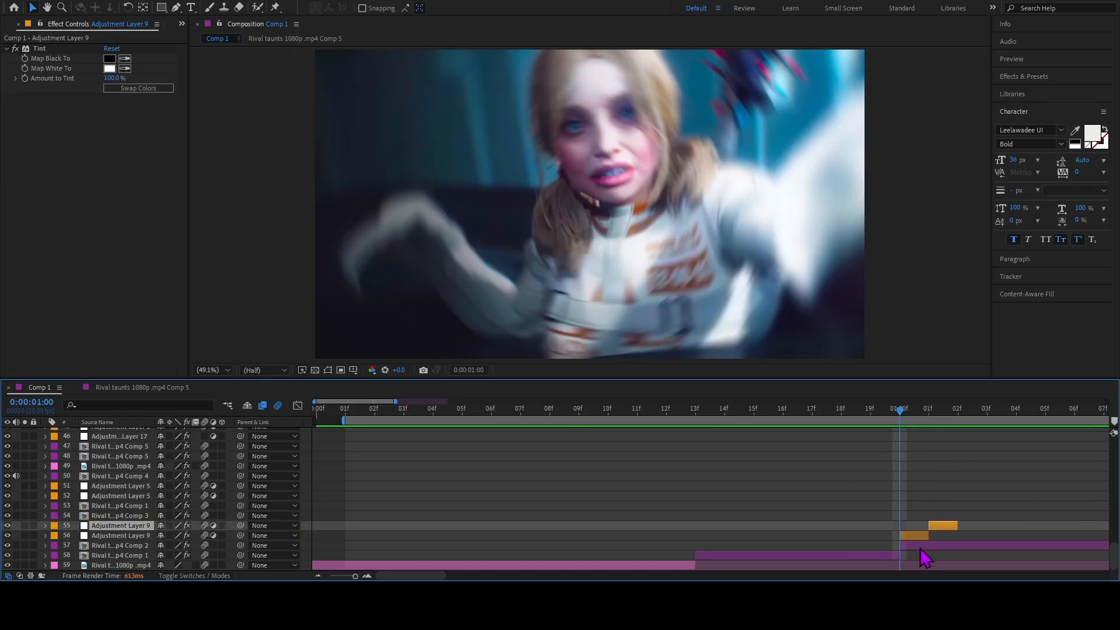
click(927, 546)
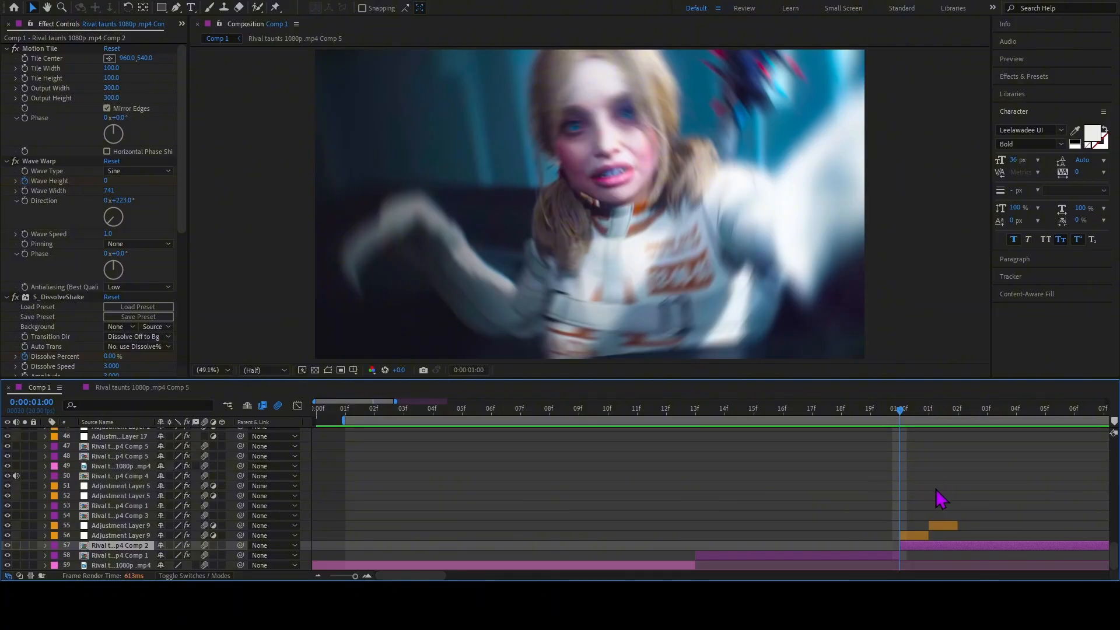
key(r)
scroll(936, 489, down, 1)
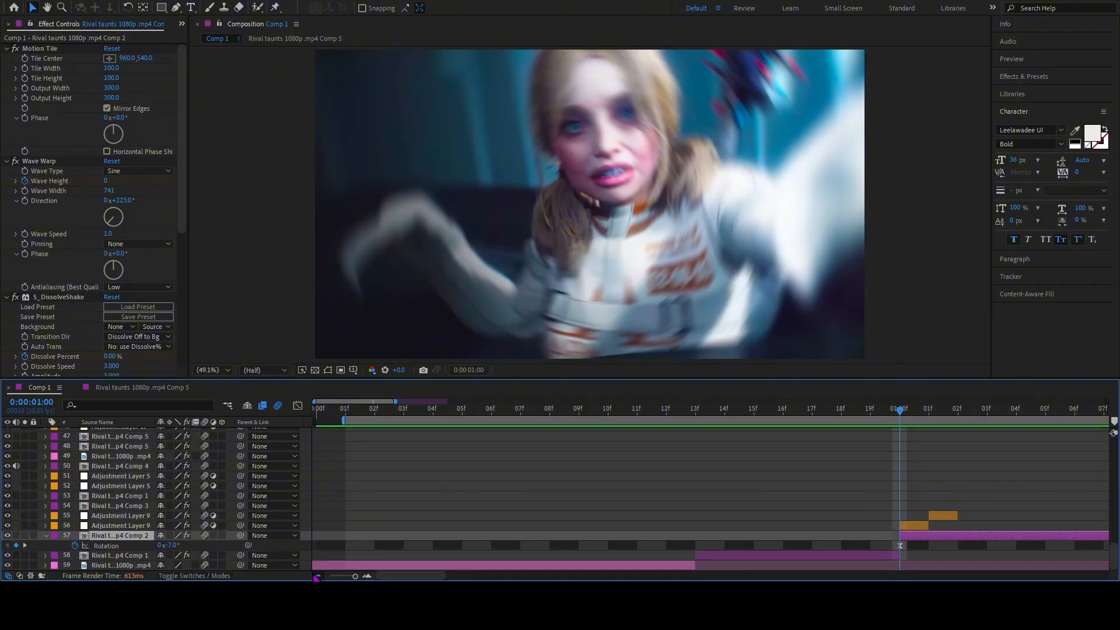
click(316, 576)
Turn off the Radial Blur effect on adjustment layer 56 and the Tint effect on adjustment layer 55.
click(649, 525)
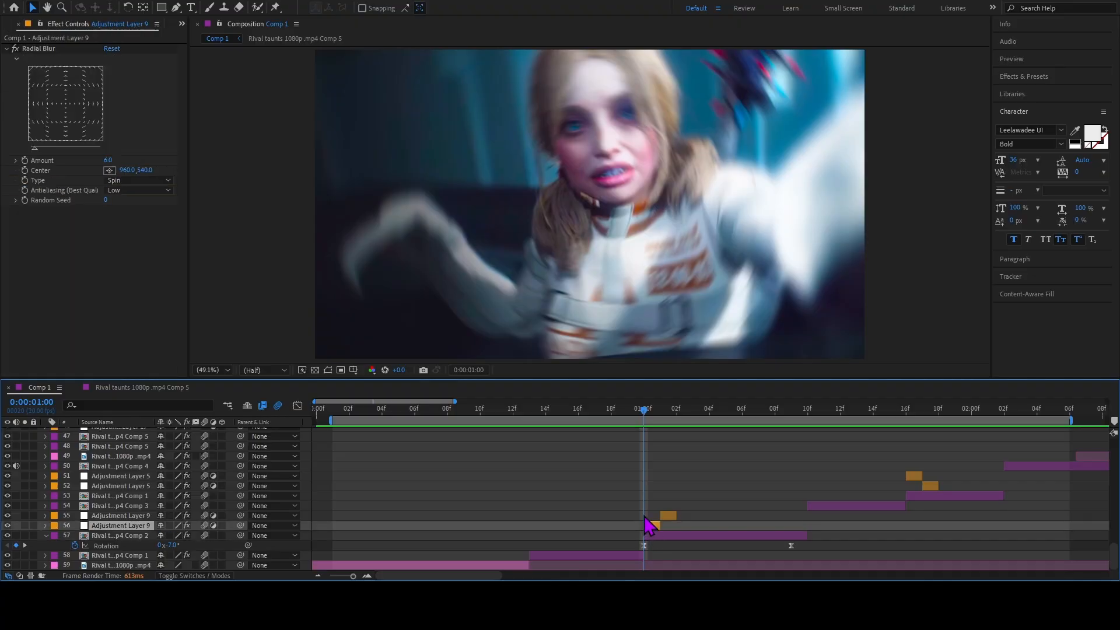
click(16, 48)
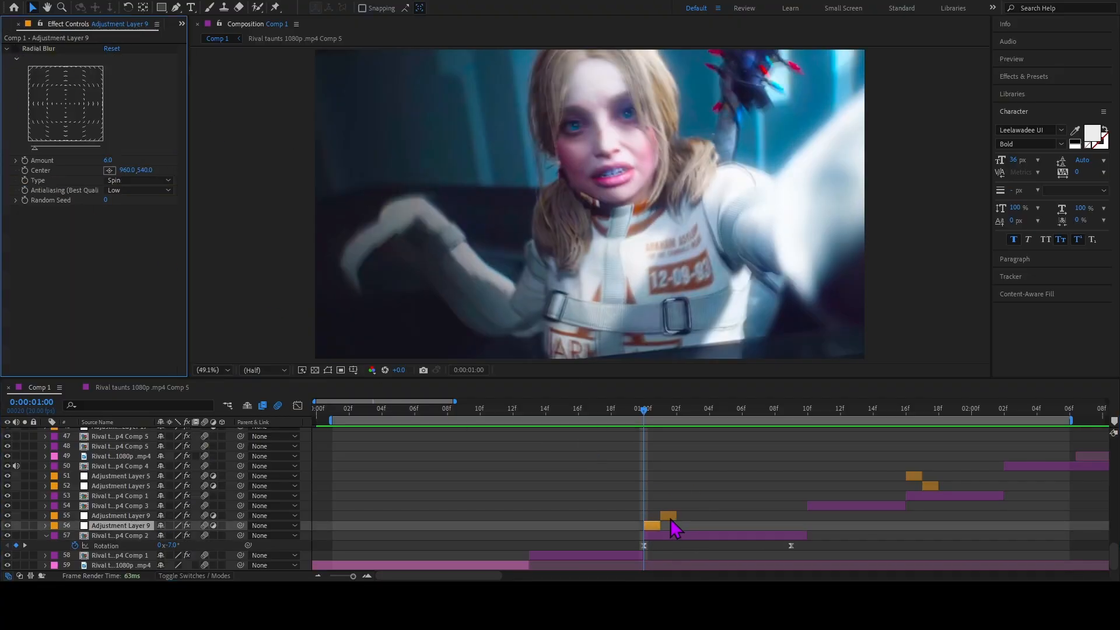
click(671, 516)
key(Page_Down)
click(25, 48)
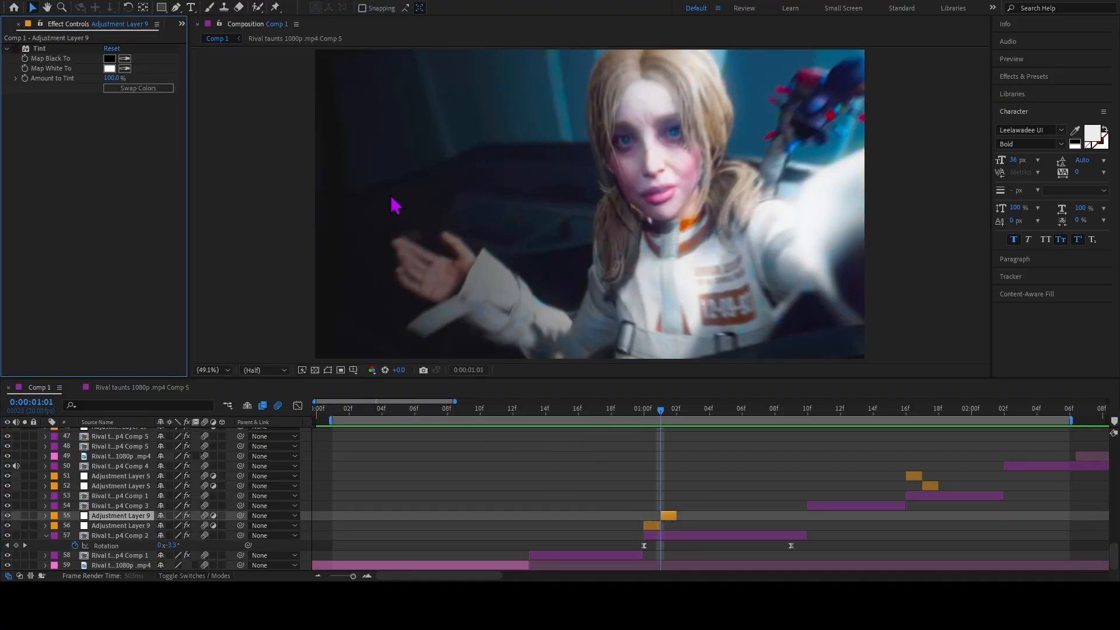
Try a 0° rotation on layer 57's first Rotation keyframe at 0:00:01:00, and undo the rotation changes.
click(645, 414)
mouse_move(645, 416)
mouse_down()
mouse_move(665, 418)
mouse_move(636, 418)
mouse_up()
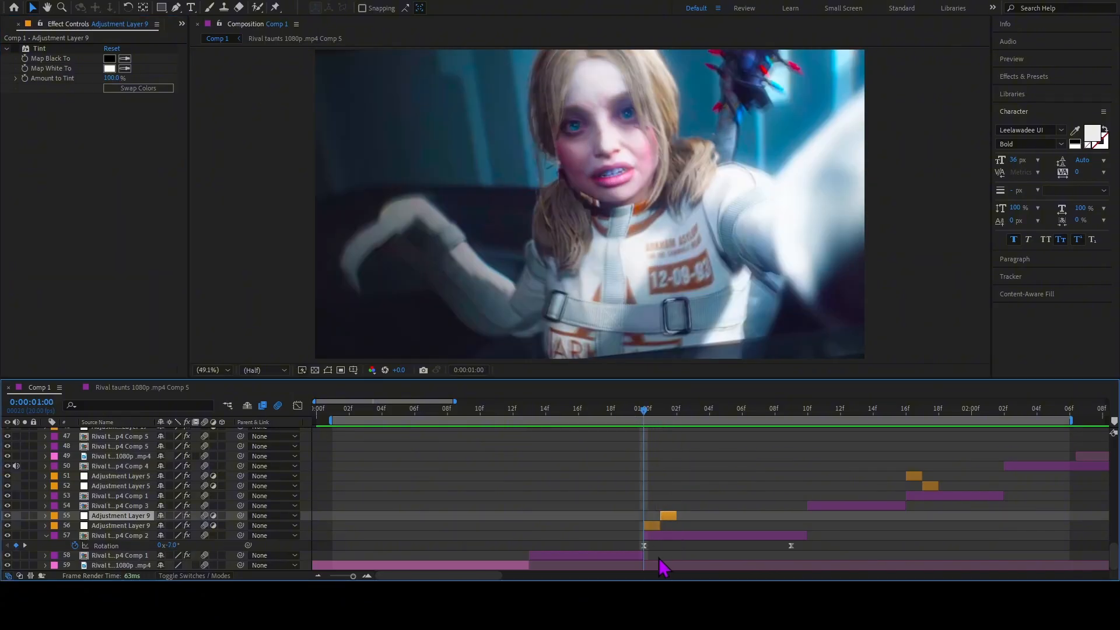
click(644, 546)
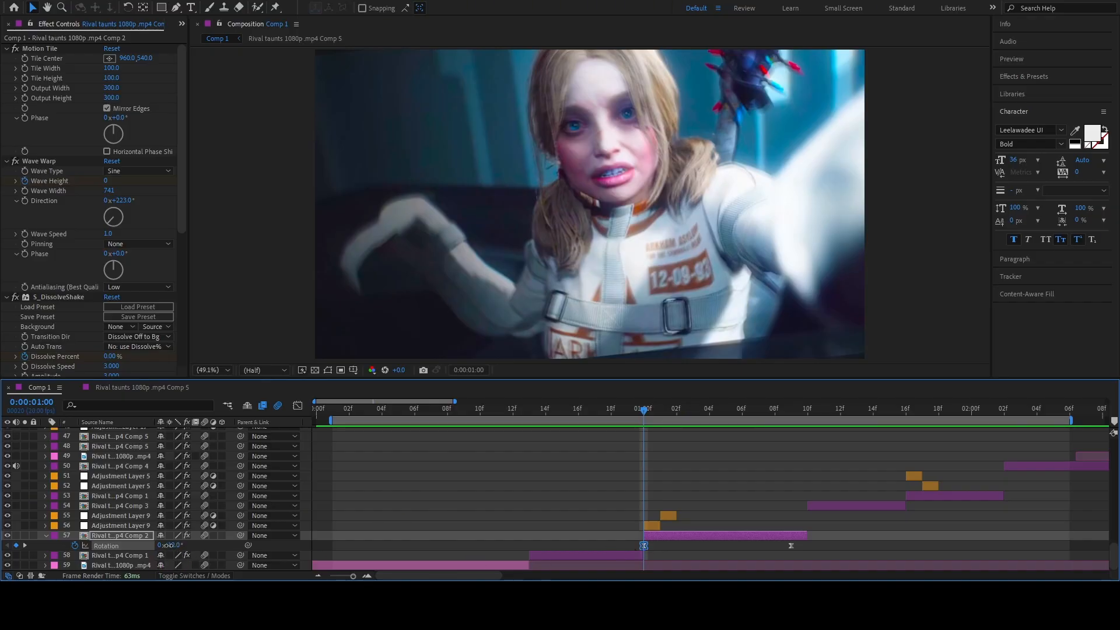
drag(167, 546, 177, 545)
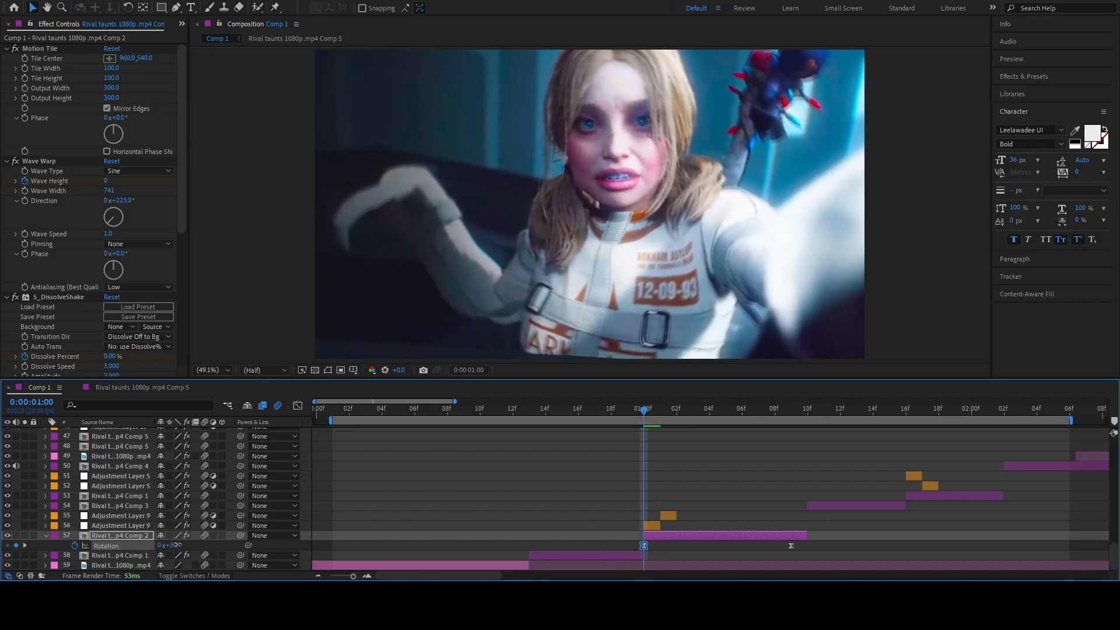
click(174, 545)
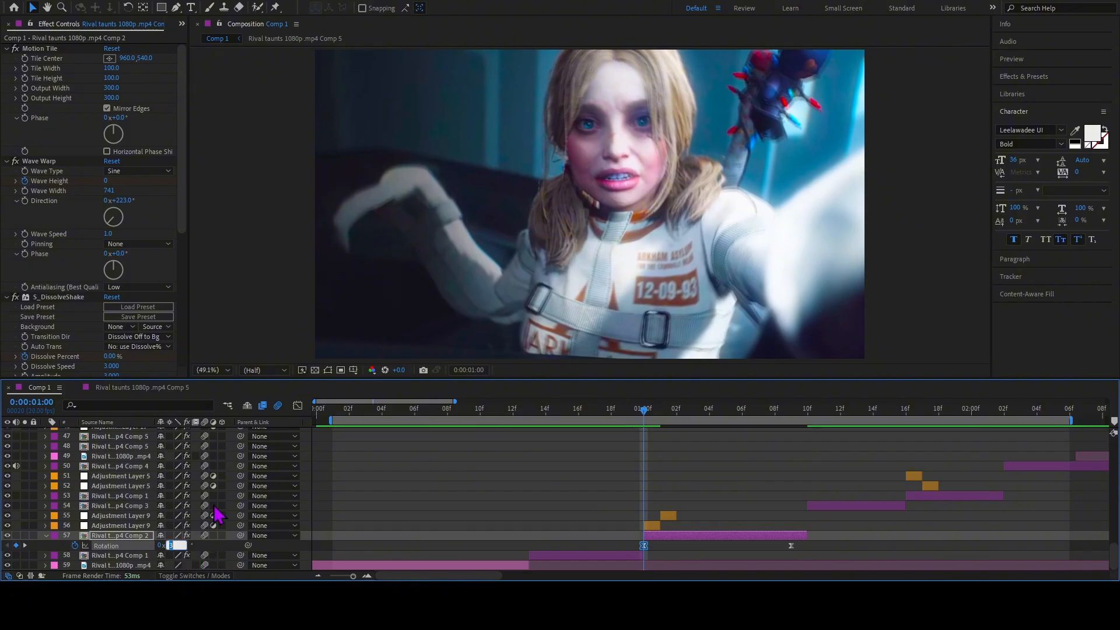
text(0)
key(Return)
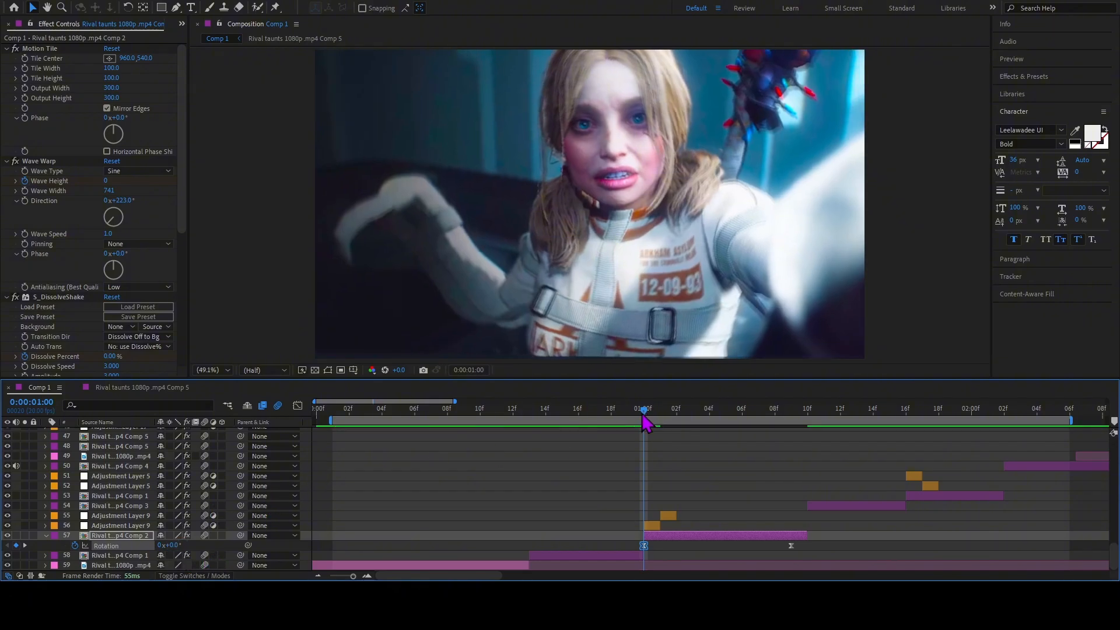
key(ctrl+z)
key(ctrl+z)
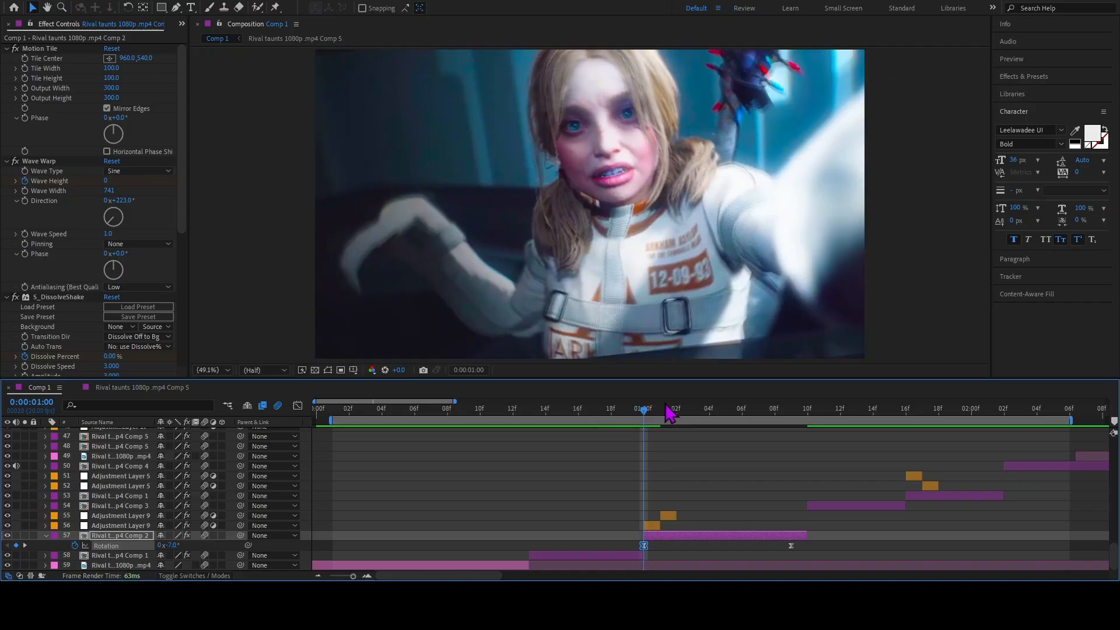
Scrub through the opening frames of layer 57 and reveal its Scale keyframes at 0:00:01:00.
drag(641, 420, 682, 542)
drag(693, 411, 650, 454)
key(s)
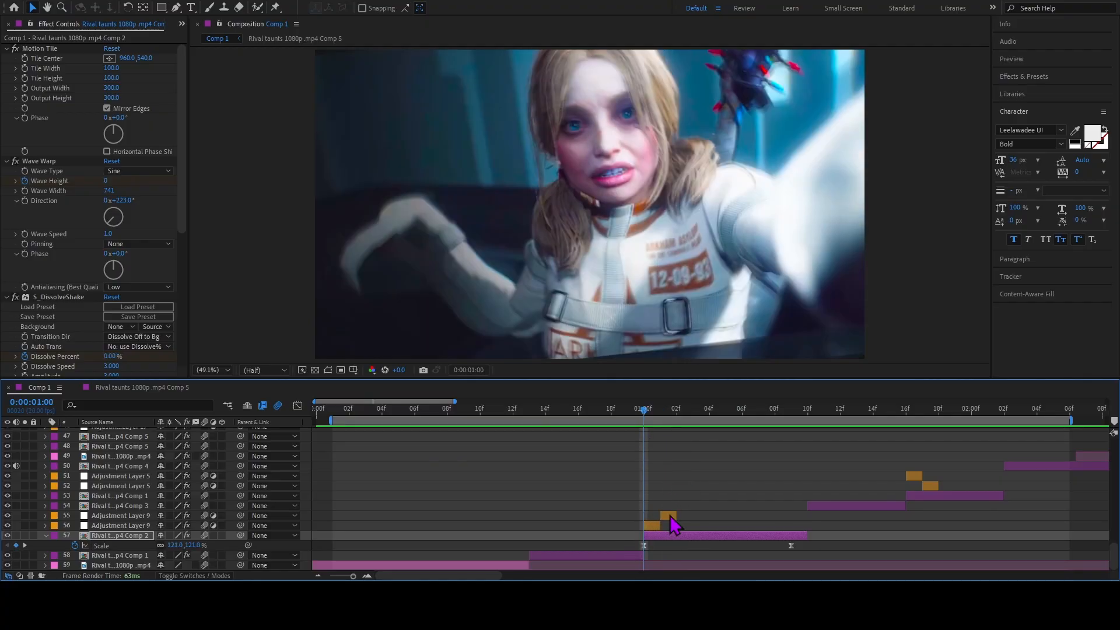
Check the effects on adjustment layers 56 and 55, and turn off Wave Warp and S_DissolveShake on layer 57.
click(650, 526)
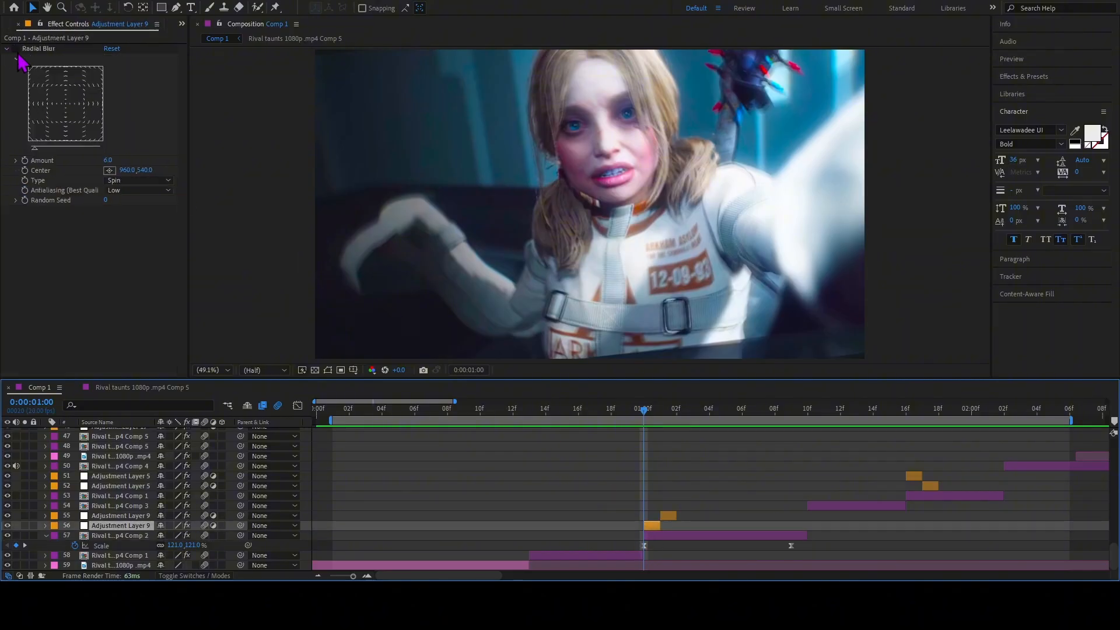
click(676, 513)
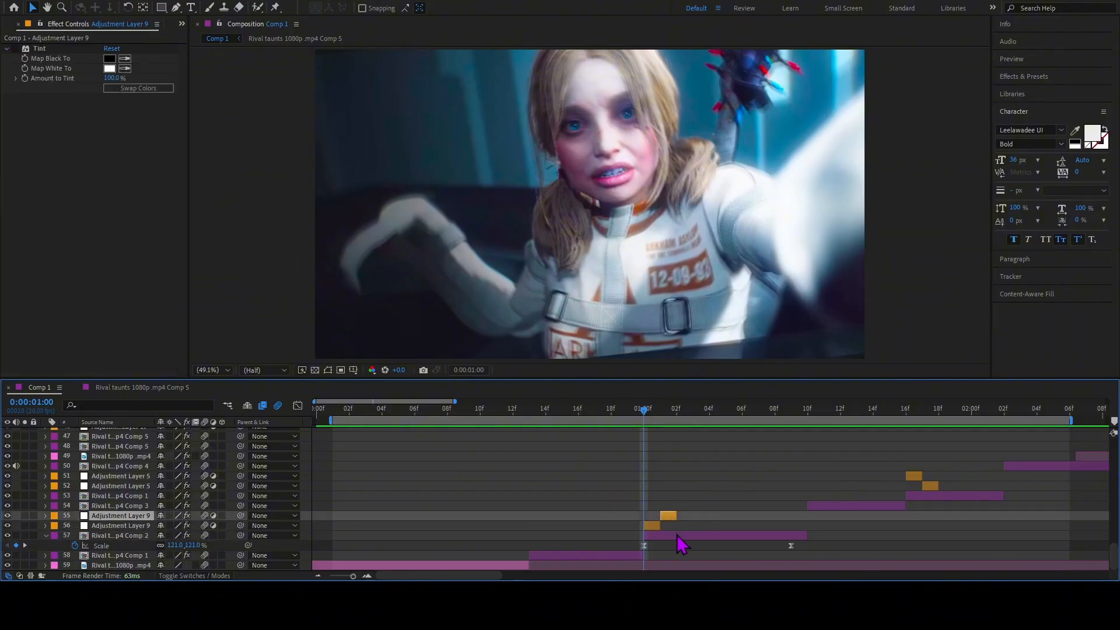
click(677, 534)
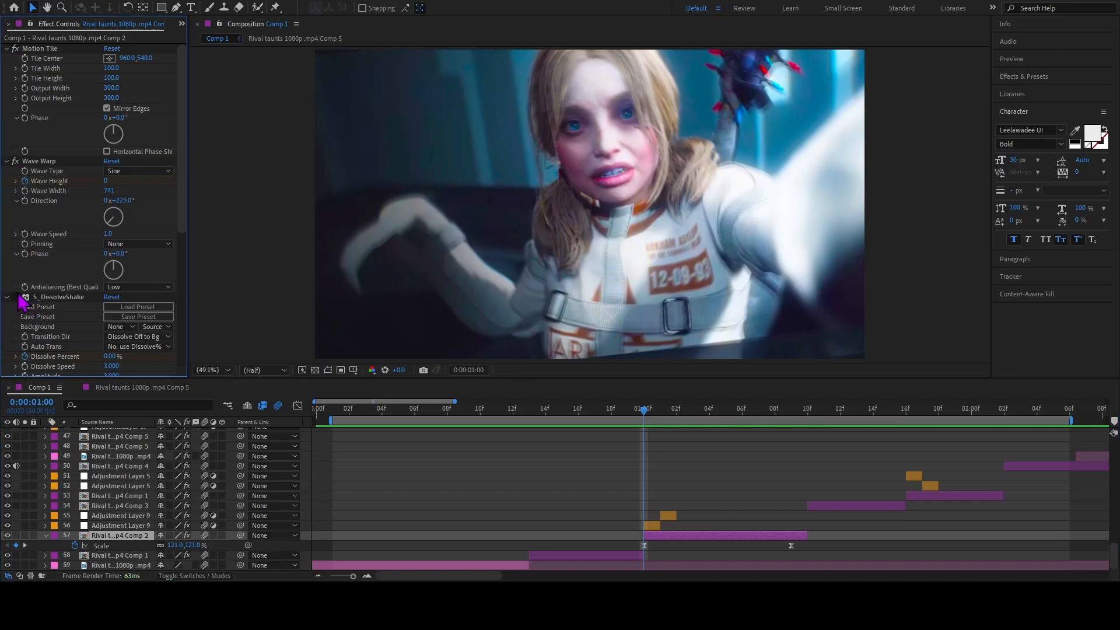
scroll(26, 306, down, 6)
scroll(23, 300, up, 6)
Preview and scrub the transition from 0:00:00:14 through the end of layer 57.
key(space)
key(space)
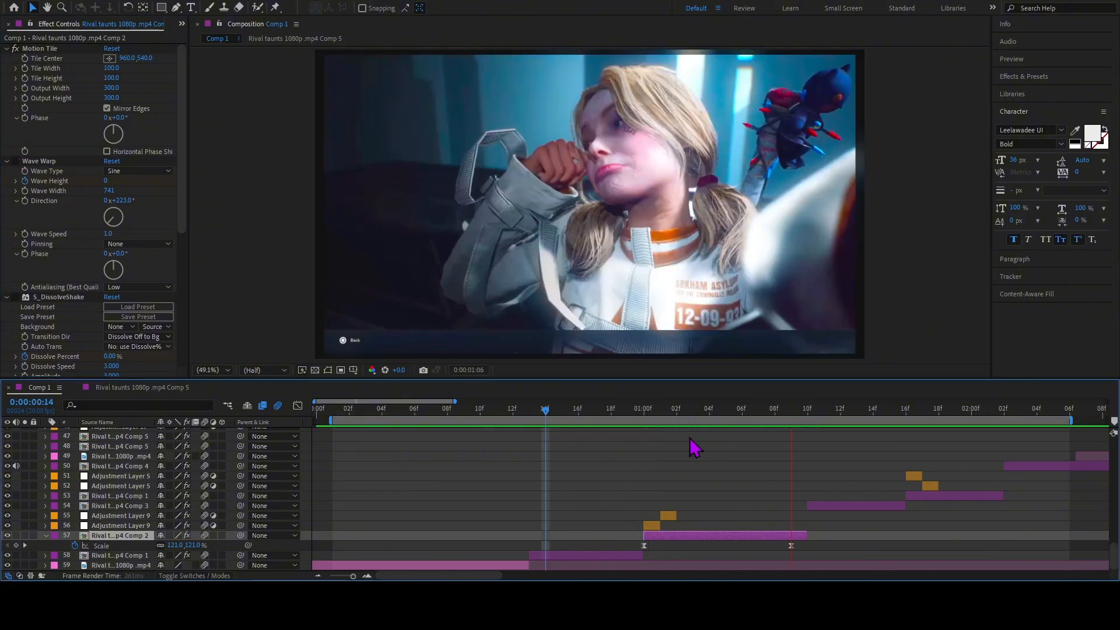
drag(681, 413, 808, 443)
drag(700, 438, 549, 433)
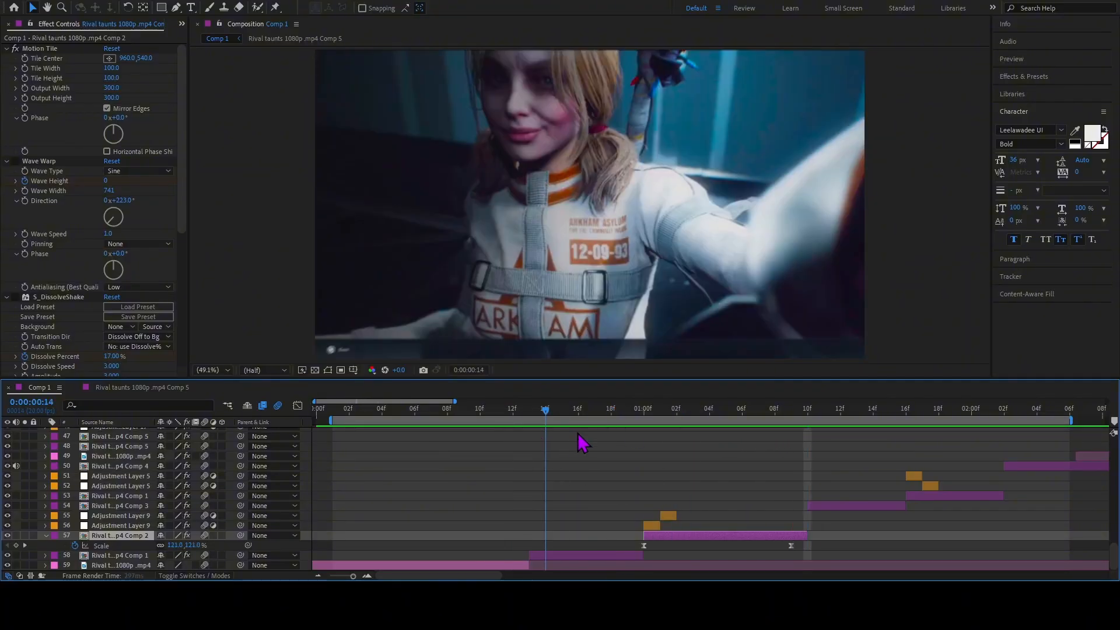
key(space)
key(space)
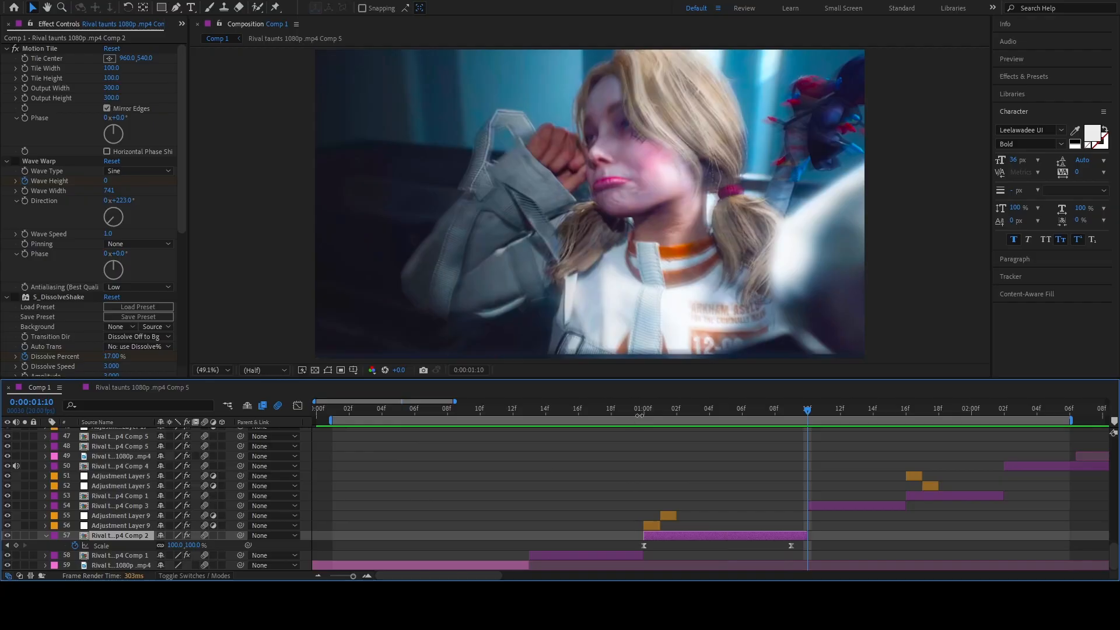
Return to 0:00:01:00 and turn Wave Warp and S_DissolveShake on layer 57 back on.
drag(639, 415, 643, 415)
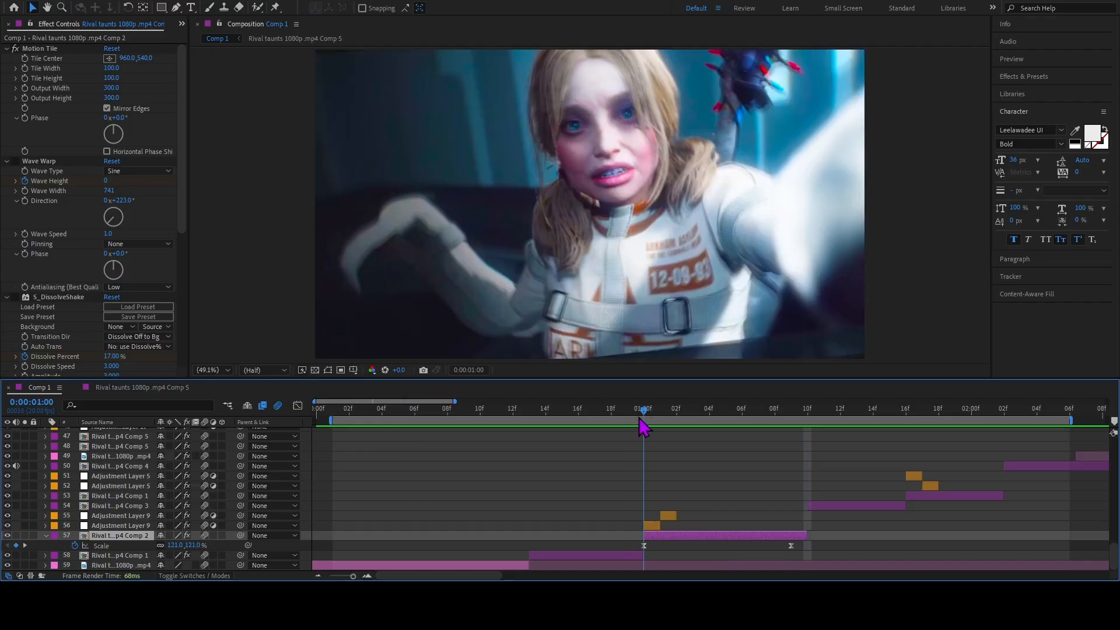
click(18, 309)
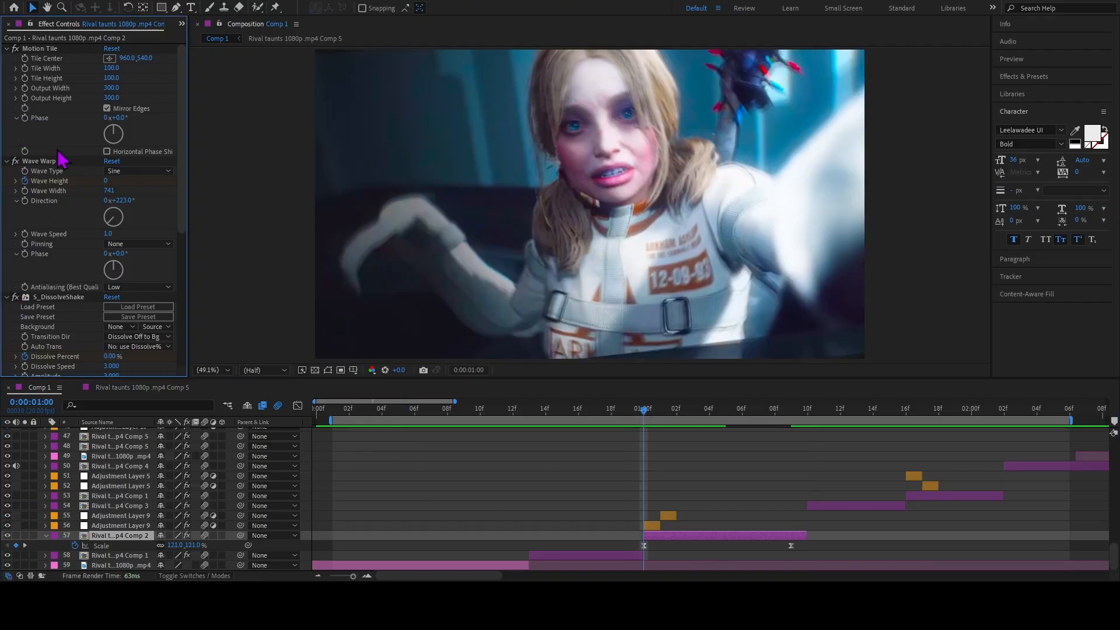
Turn on Radial Blur on adjustment layer 56 and Tint on layer 55 for comparison, and switch both off again.
click(652, 526)
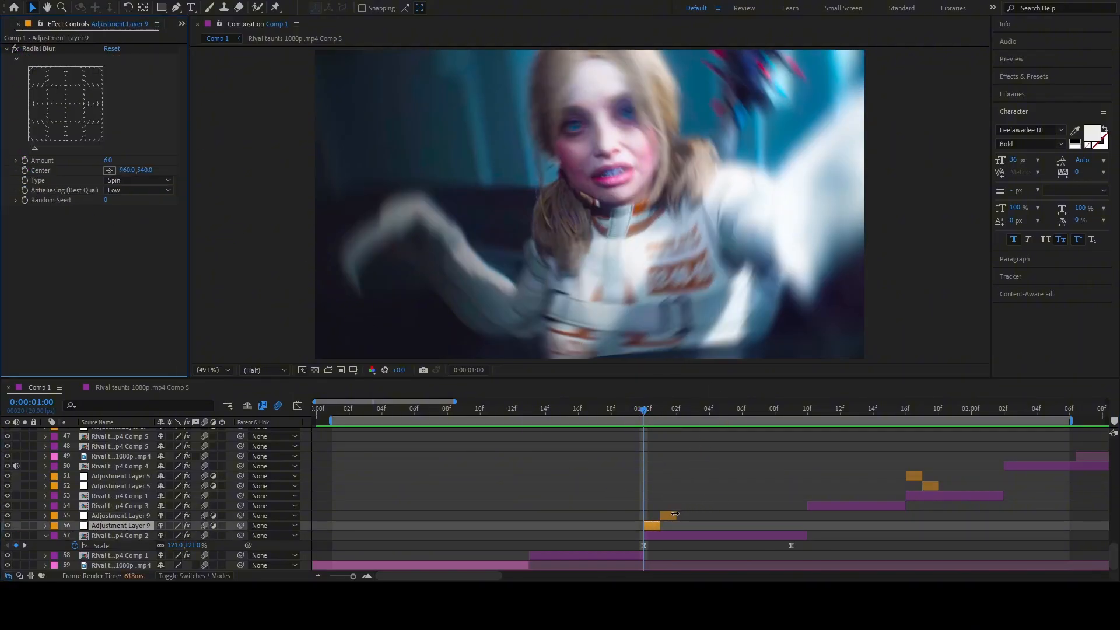
click(671, 515)
click(87, 107)
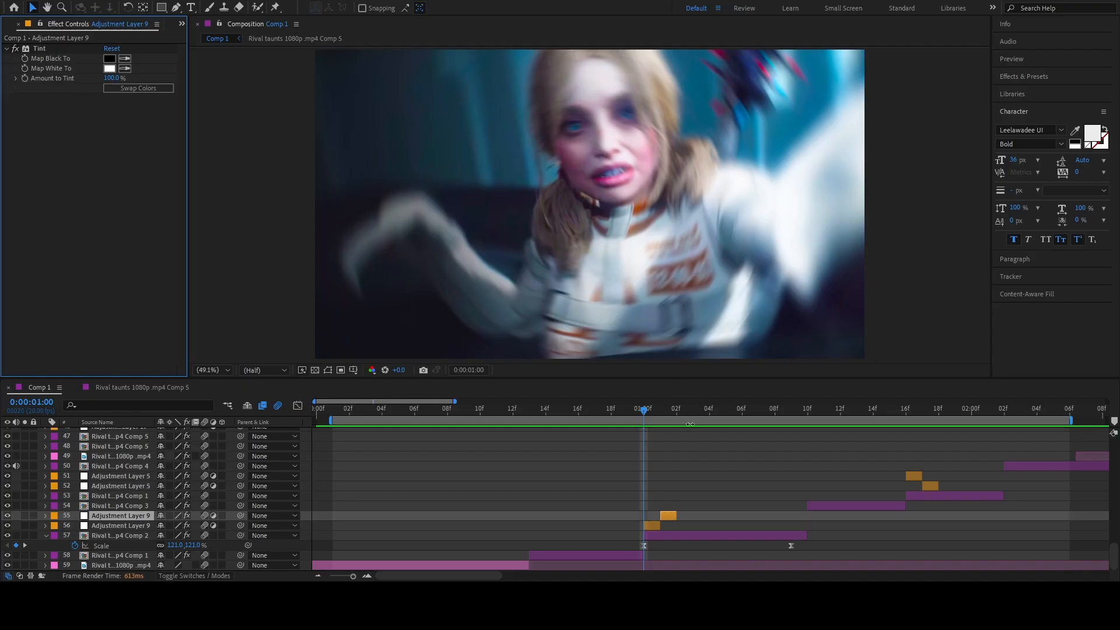
mouse_move(649, 418)
mouse_down()
mouse_move(682, 423)
mouse_move(642, 432)
mouse_up()
click(15, 48)
click(652, 526)
click(15, 50)
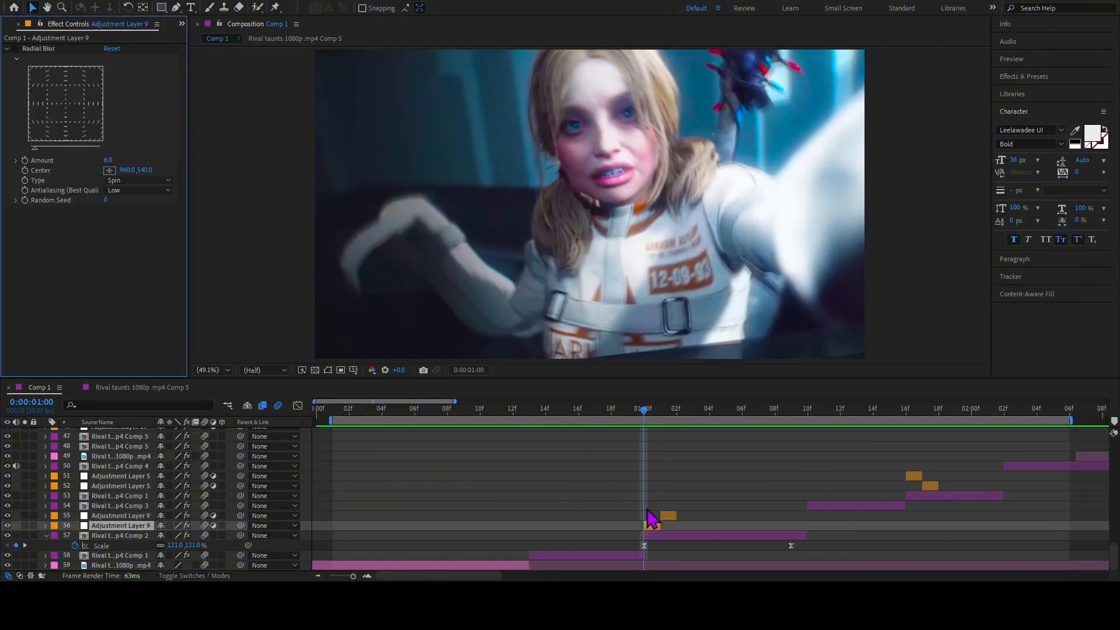
Reveal all keyframed properties of layer 57 and select the first Wave Height keyframe of Wave Warp.
click(670, 535)
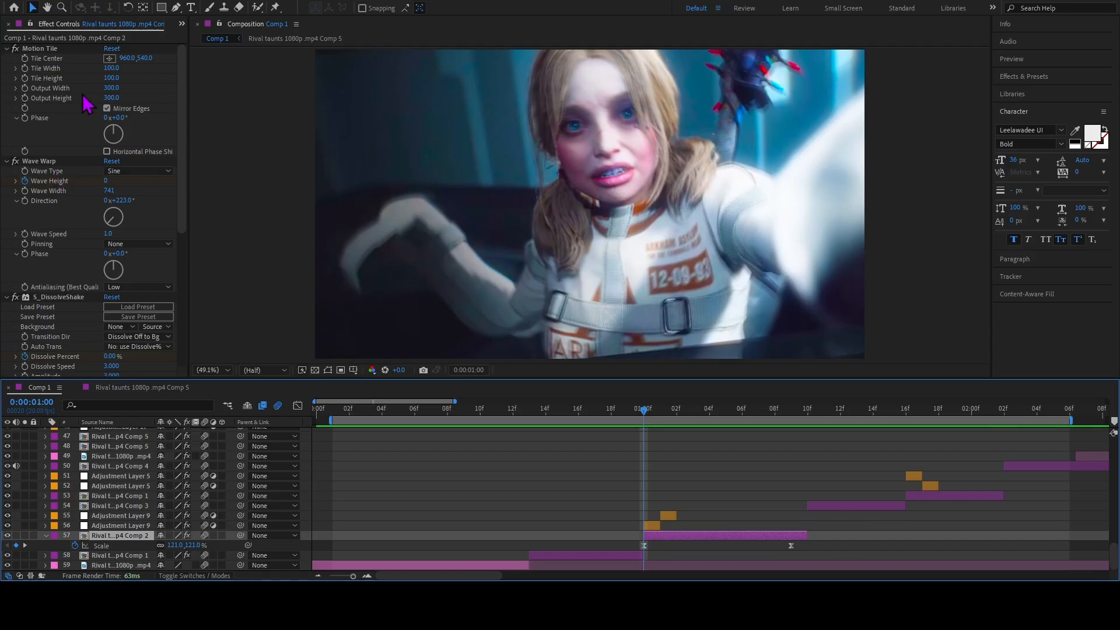
key(u)
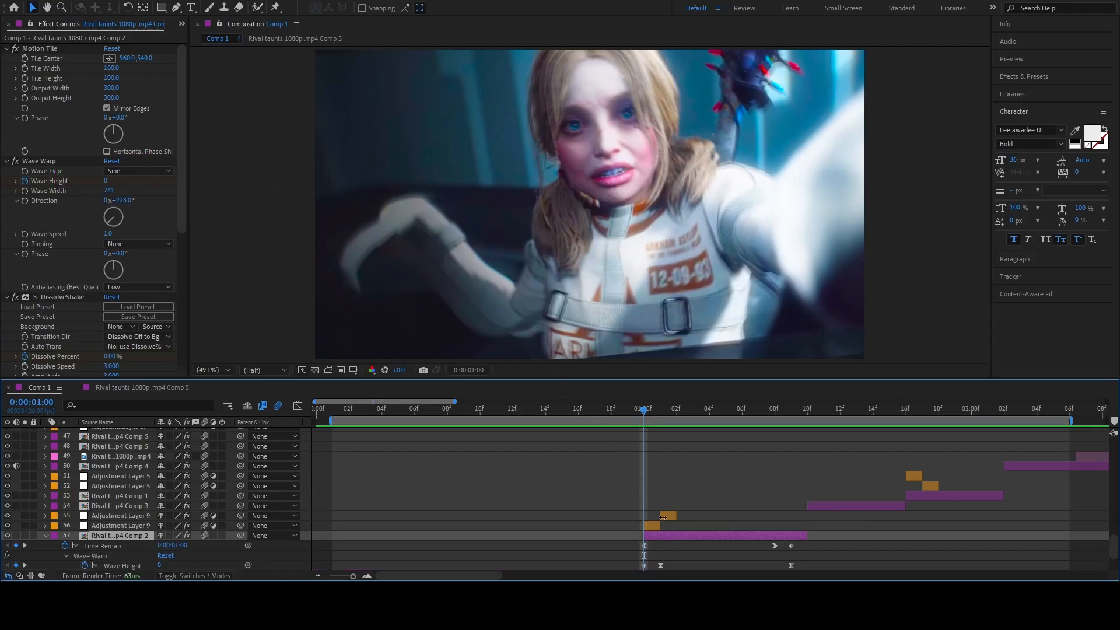
scroll(662, 518, down, 1)
click(95, 528)
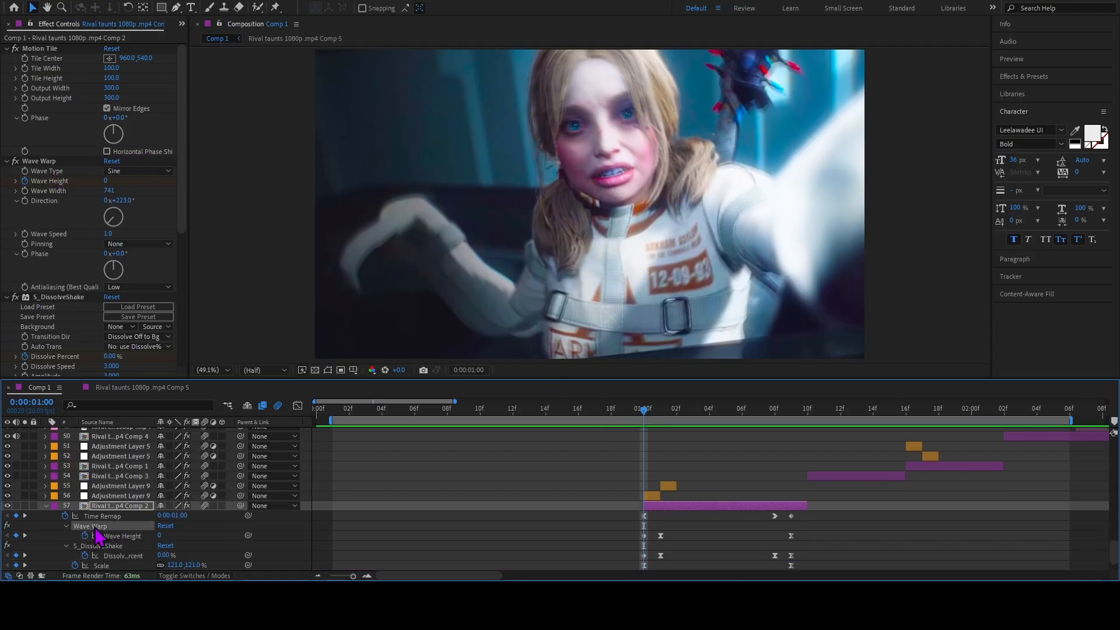
click(644, 536)
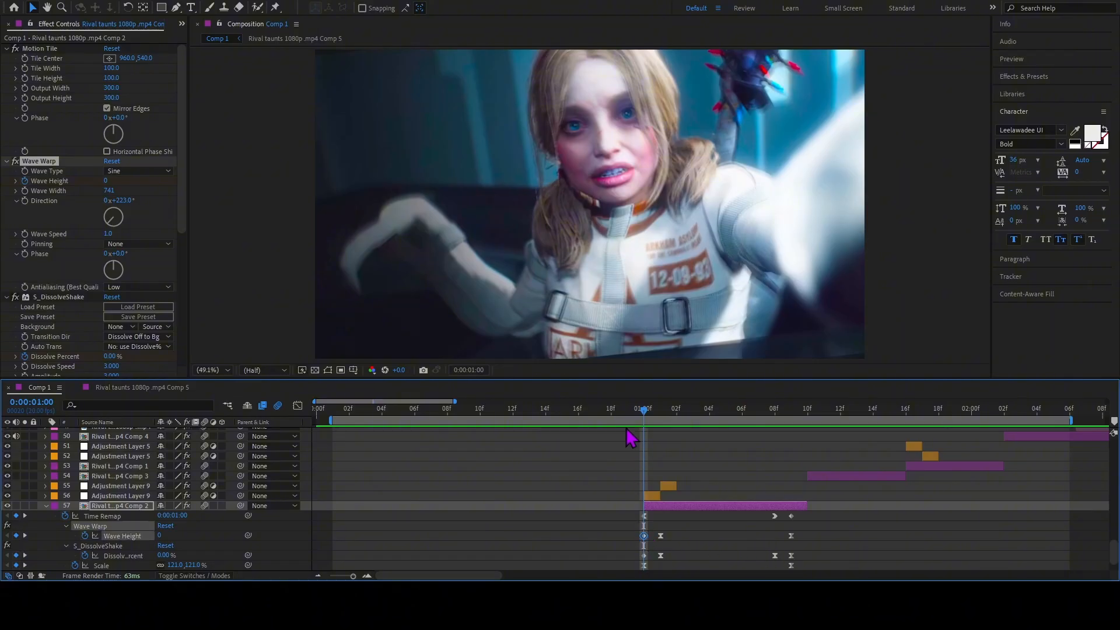
Examine layer 57's Wave Warp height, width and direction settings at 0:00:01:01.
click(655, 412)
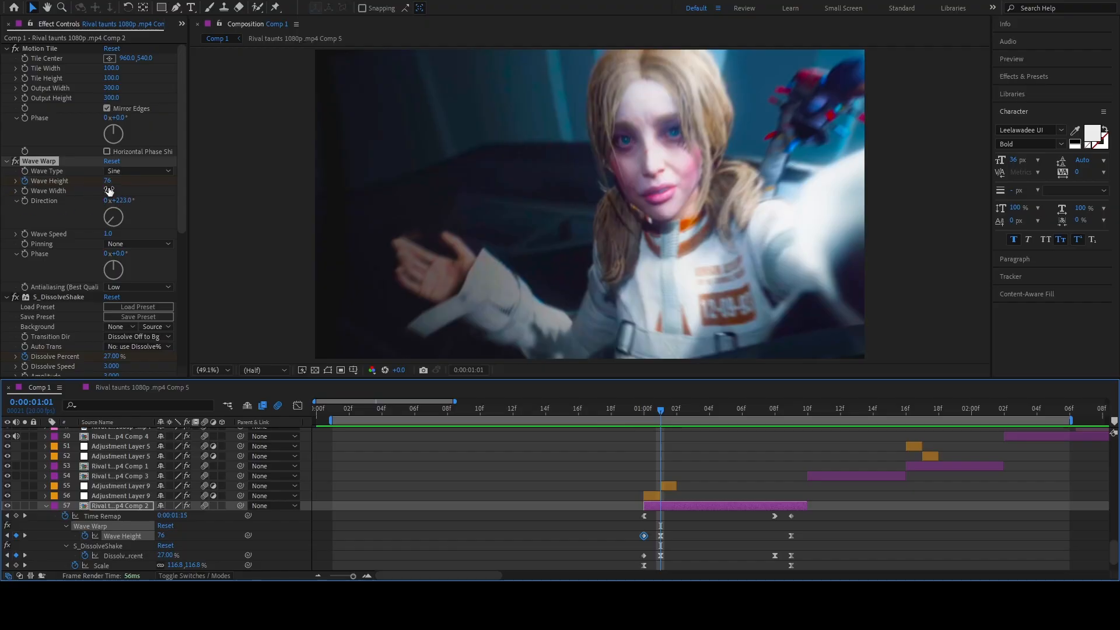
click(107, 191)
text(741)
click(117, 200)
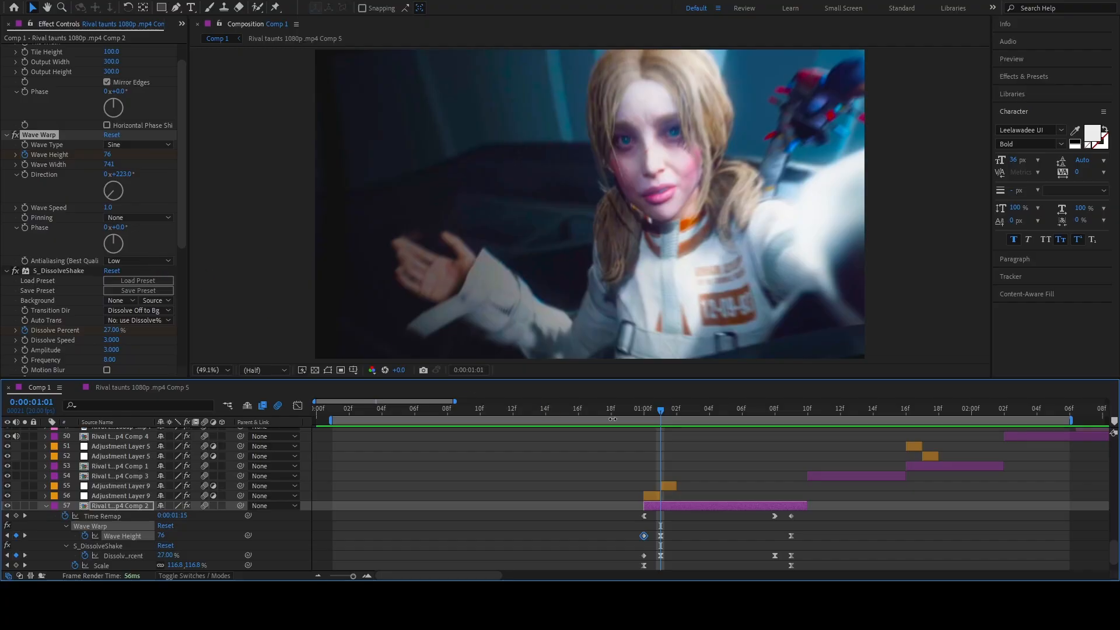
Turn off S_DissolveShake on layer 57, and scrub and preview the clip from 0:00:01:00.
click(15, 270)
scroll(96, 298, down, 8)
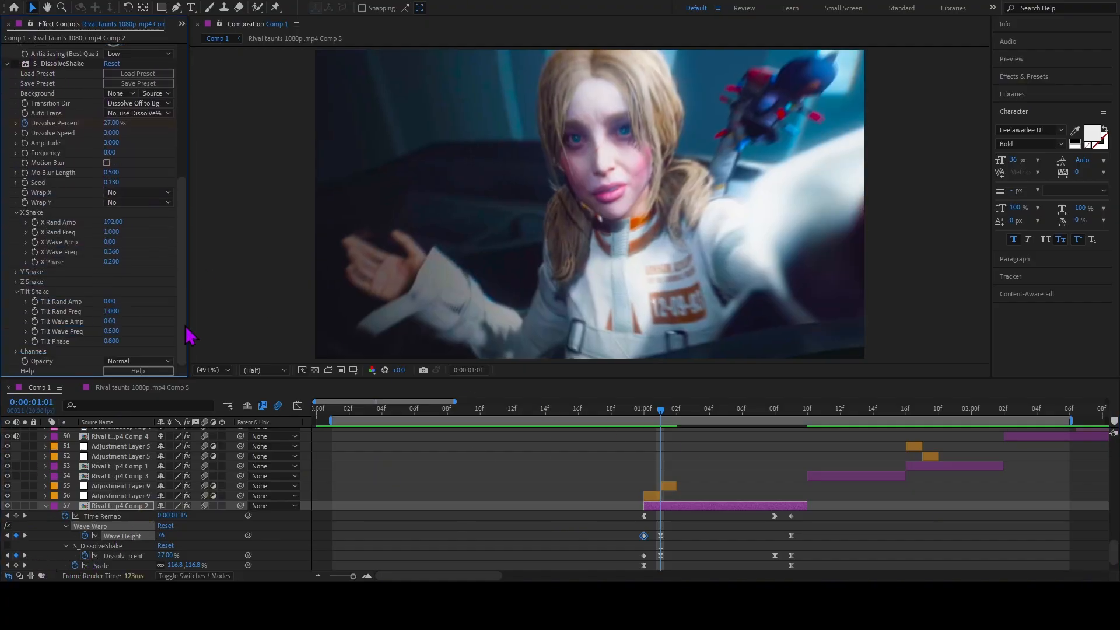
key(Page_Up)
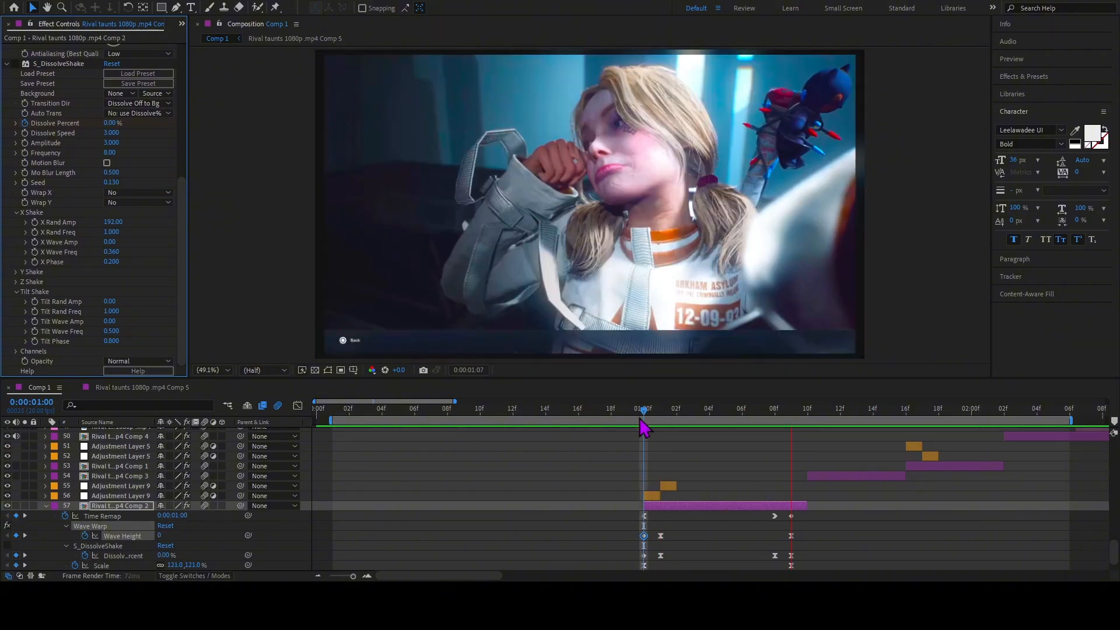
drag(642, 424, 681, 431)
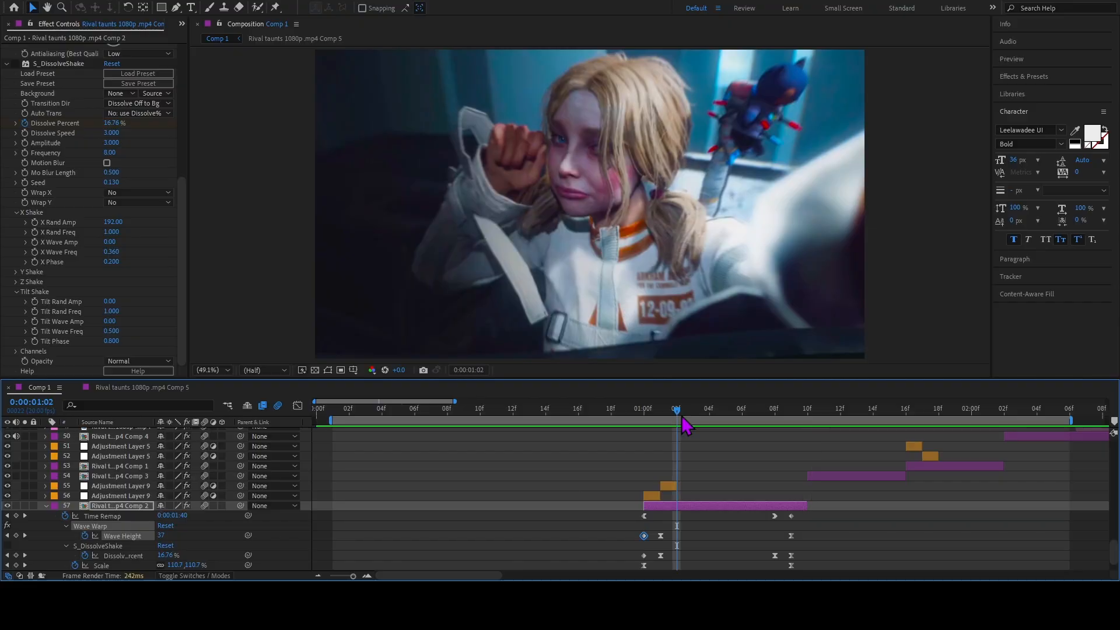
key(space)
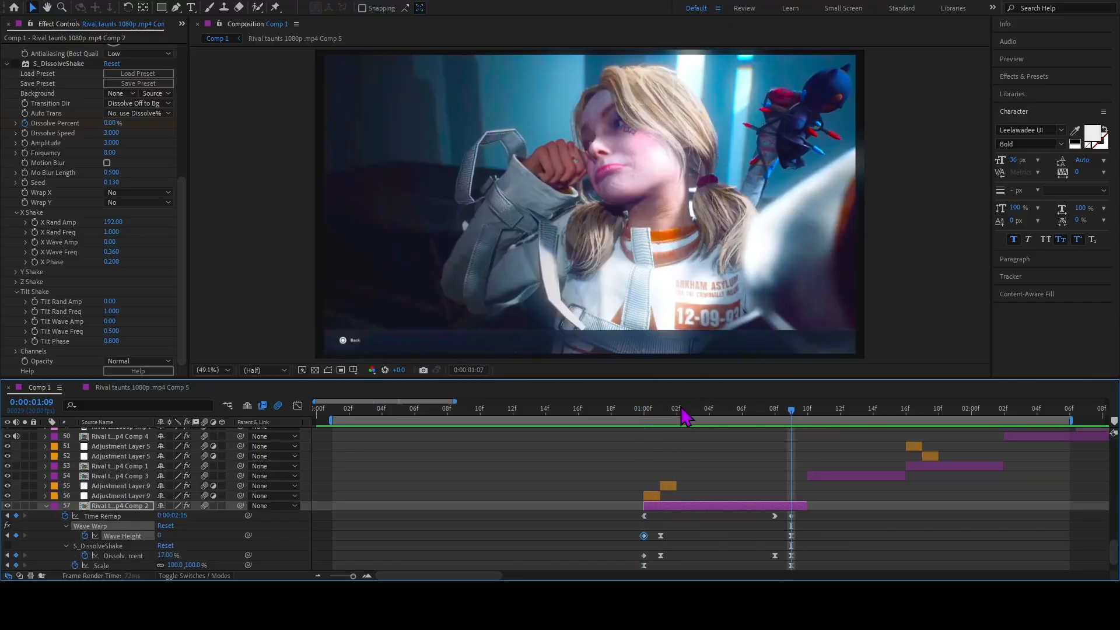
Return to 0:00:01:00 and turn S_DissolveShake on layer 57 back on.
click(645, 415)
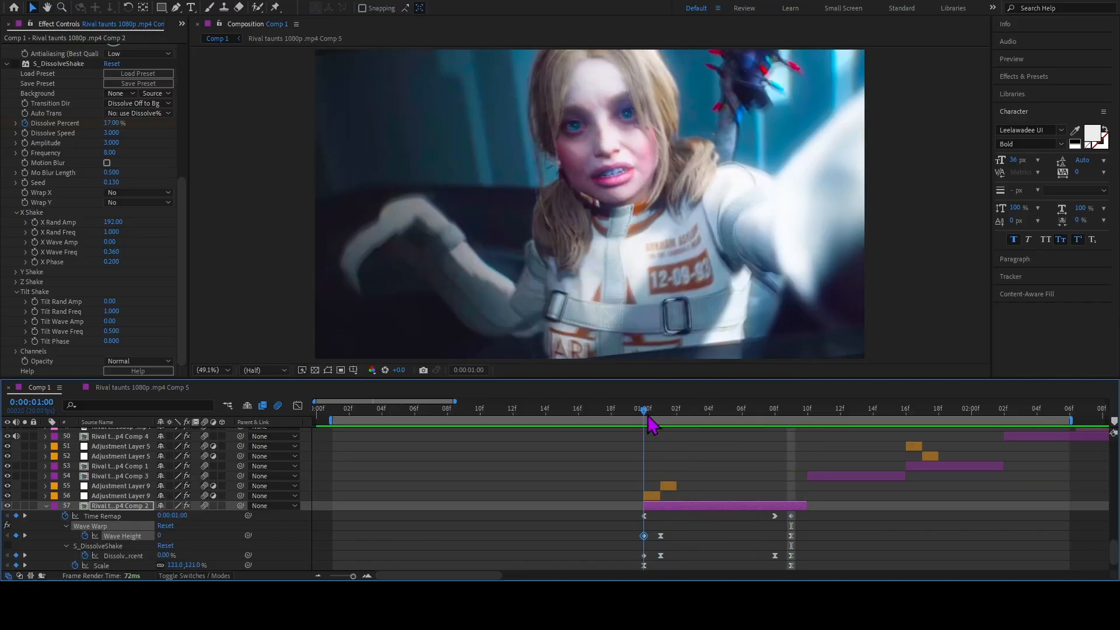
click(15, 63)
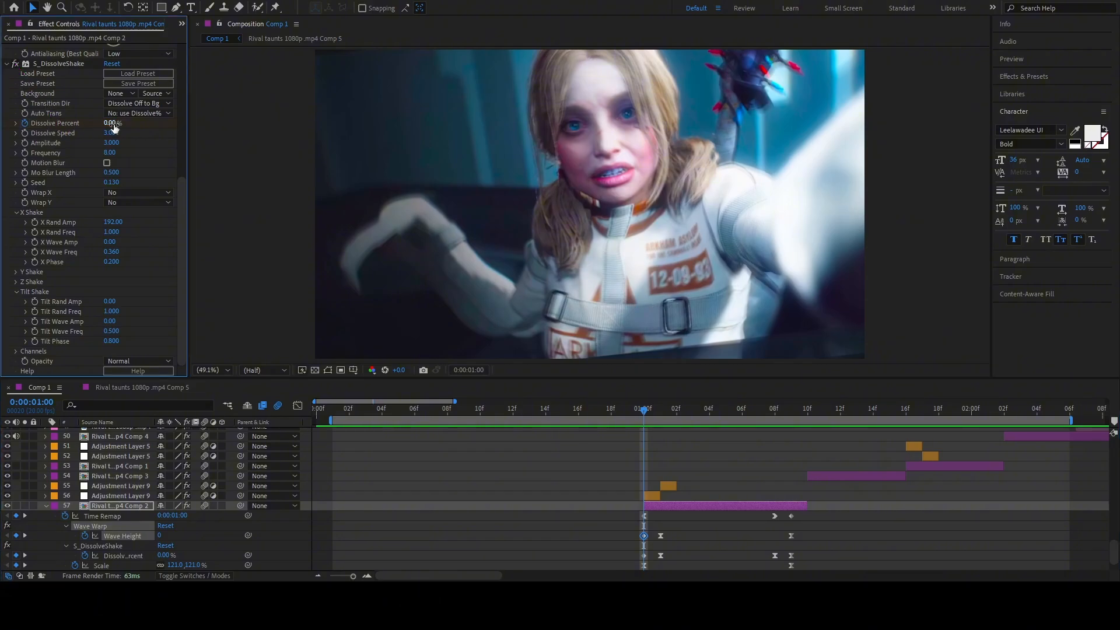
scroll(133, 149, up, 8)
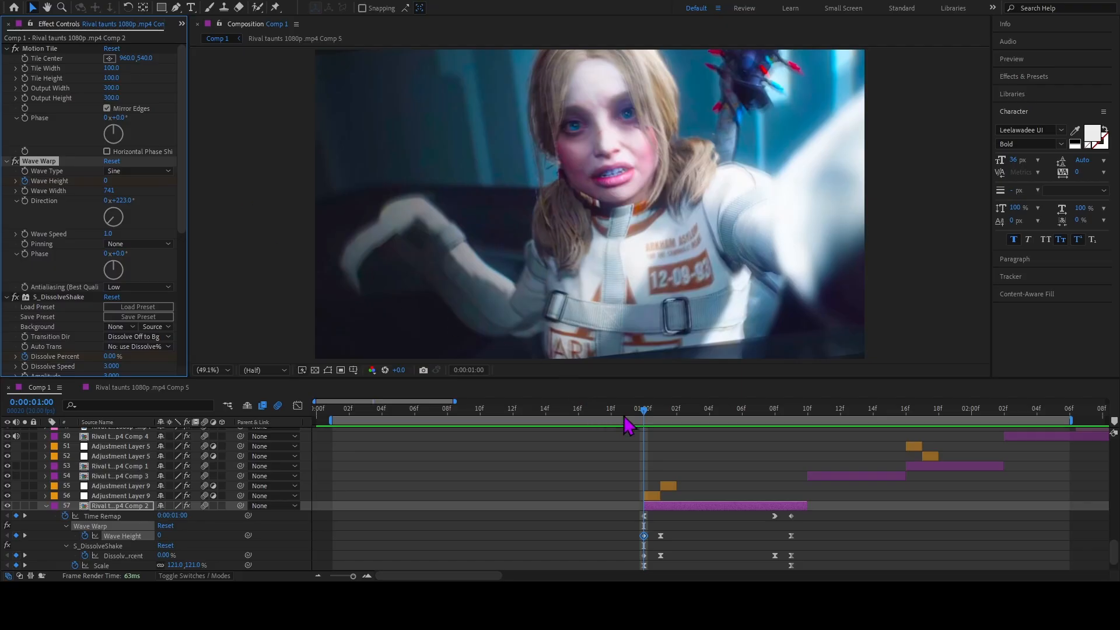
Select the Dissolve Percent keyframe at 0:00:01:01 on layer 57 and examine the S_DissolveShake speed, amplitude, seed and X Shake settings.
scroll(107, 265, down, 4)
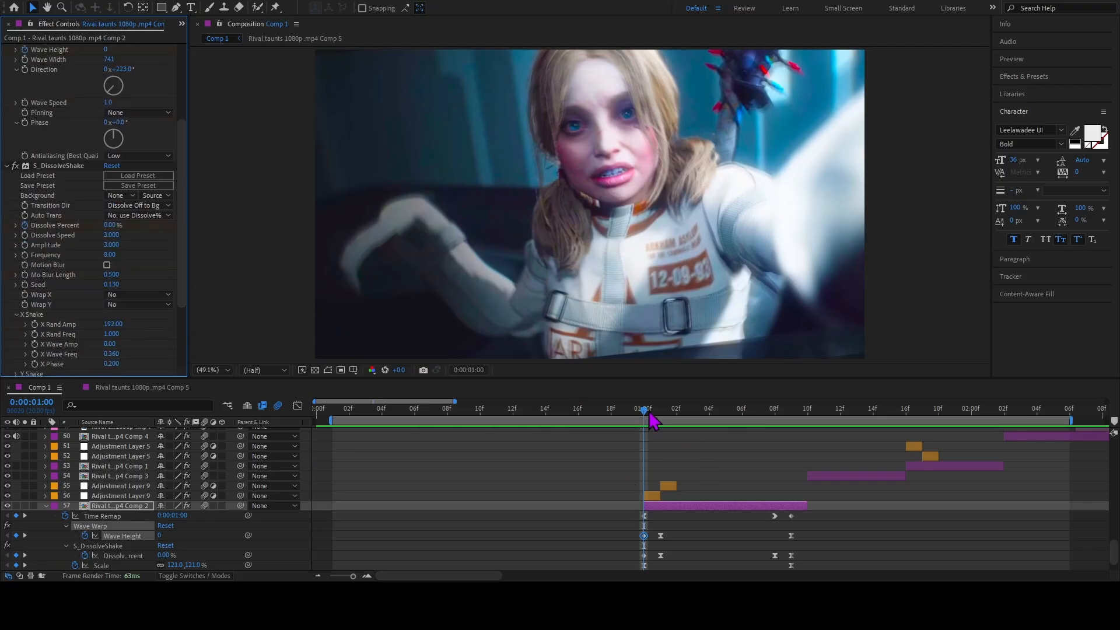
drag(649, 412, 666, 437)
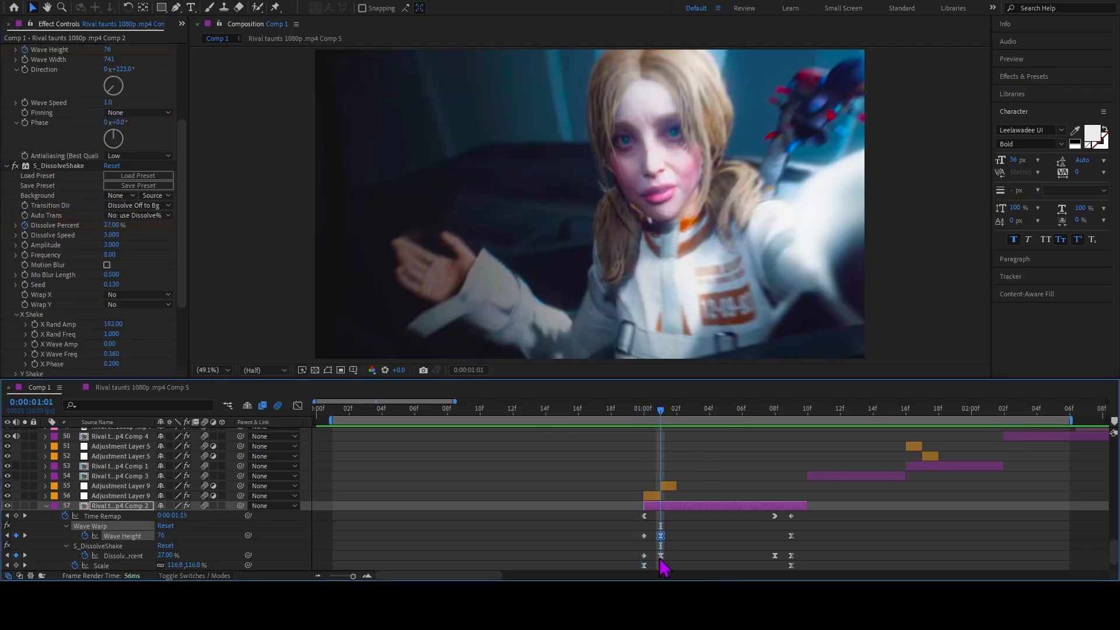
click(660, 555)
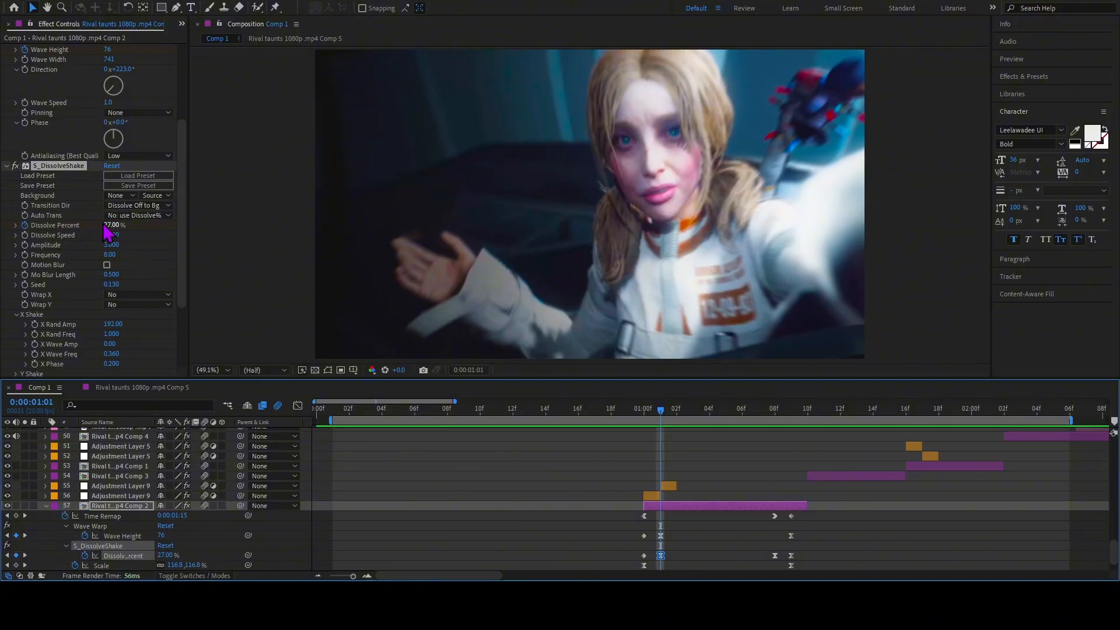
click(119, 235)
scroll(135, 302, down, 1)
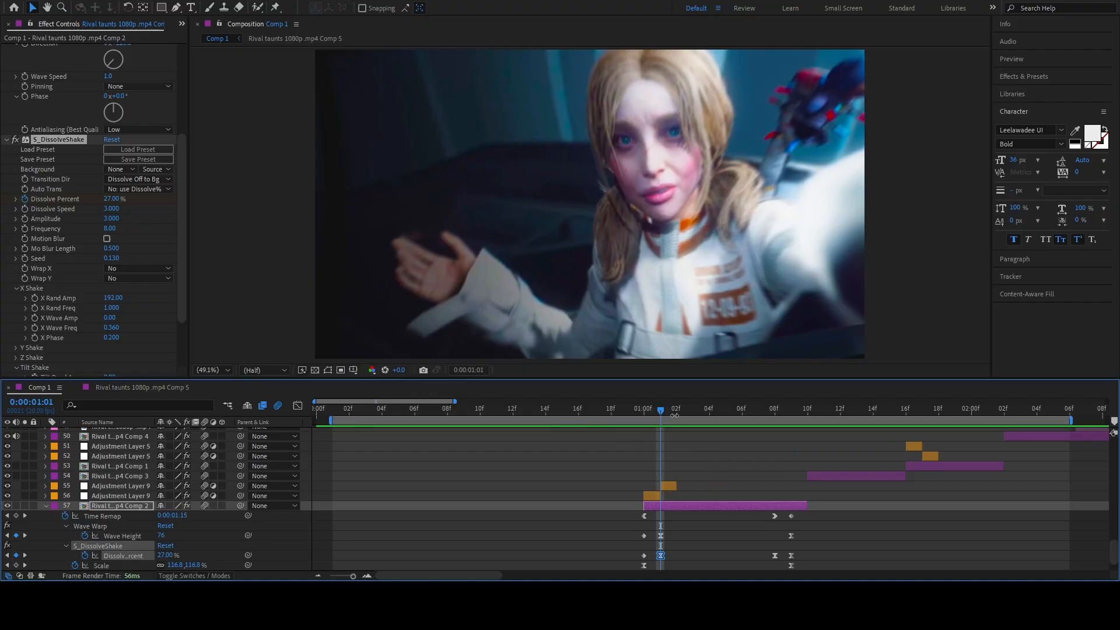
Move to 0:00:01:08 and examine the Y Shake, Z Shake and Tilt Shake settings of layer 57's S_DissolveShake.
drag(663, 418, 783, 450)
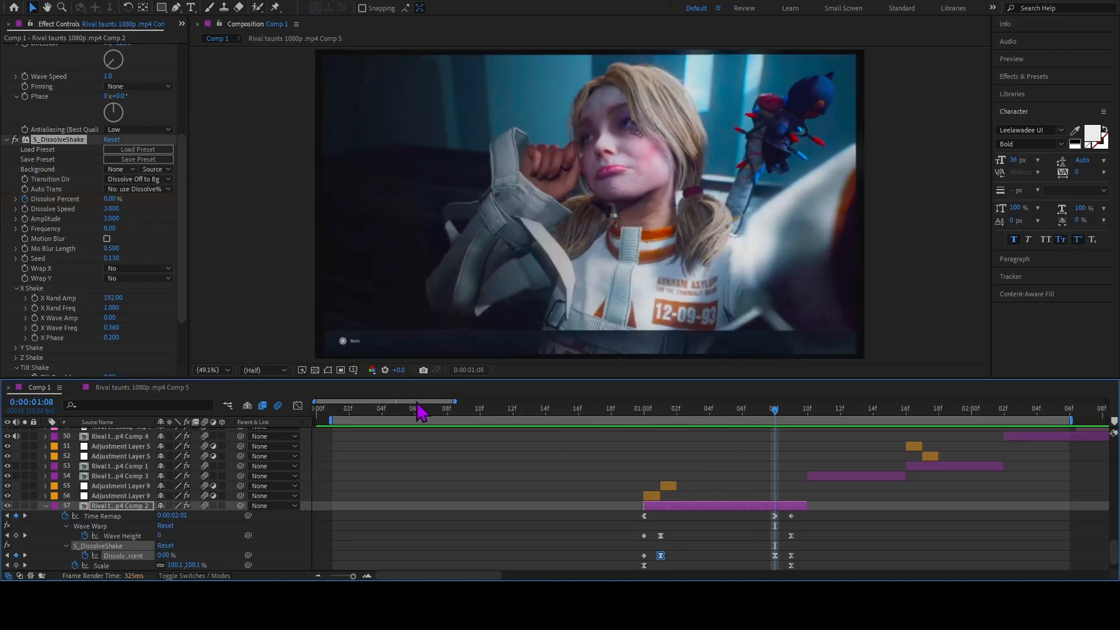
scroll(96, 282, down, 2)
click(15, 296)
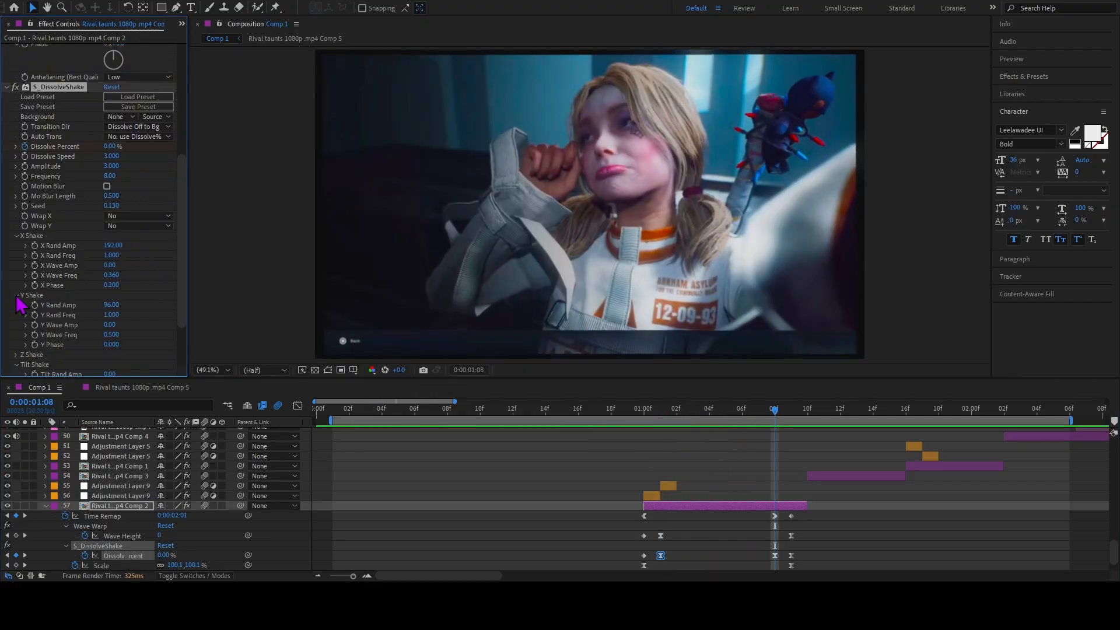
click(16, 296)
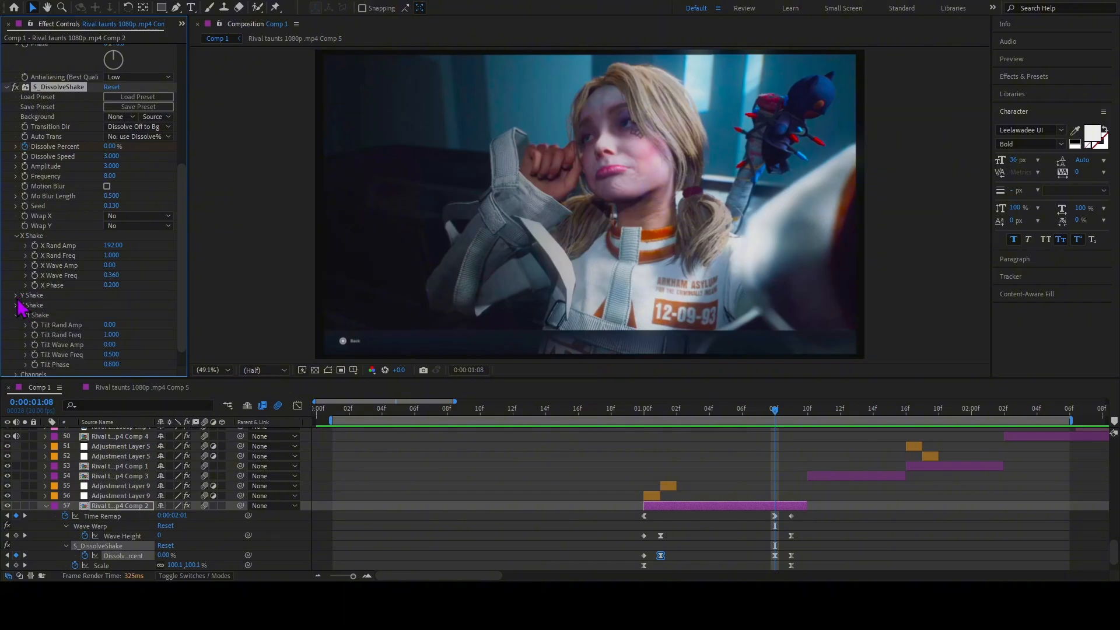
click(16, 307)
scroll(53, 317, down, 2)
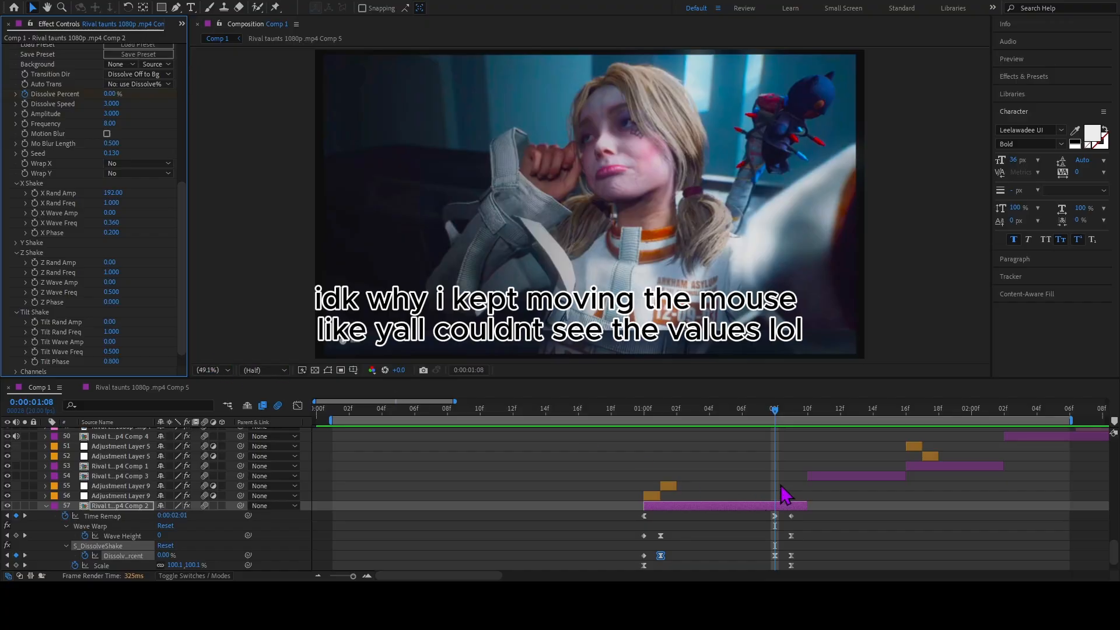
Preview layer 57's shake from 0:00:01:00 and examine the last S_DissolveShake settings, down to Opacity.
drag(774, 414, 641, 457)
key(space)
key(space)
click(297, 404)
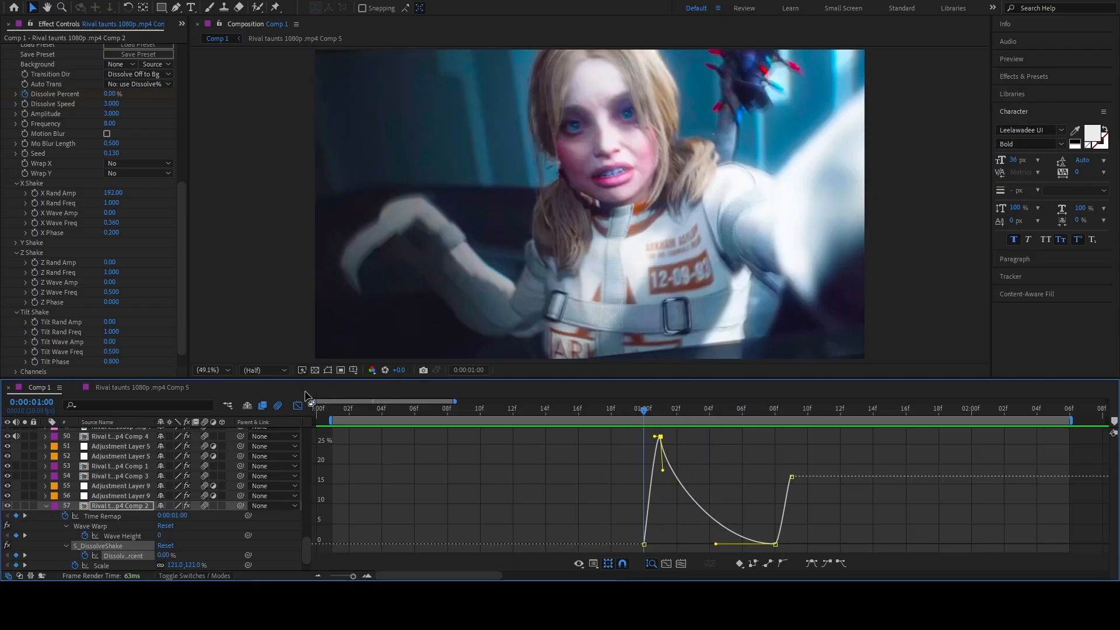
click(297, 405)
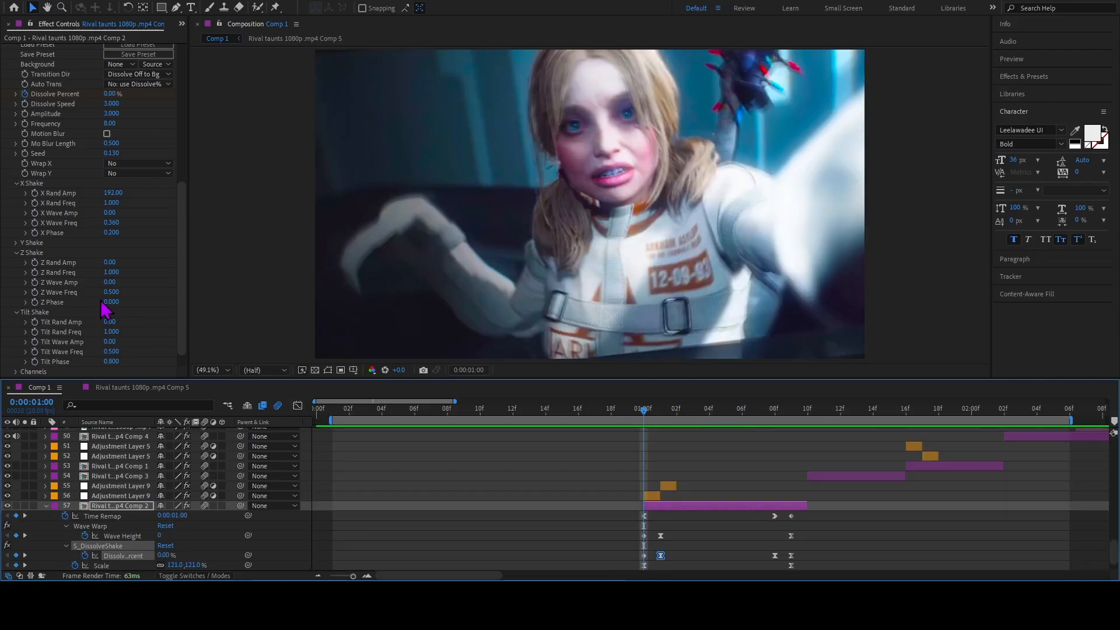
scroll(104, 309, down, 1)
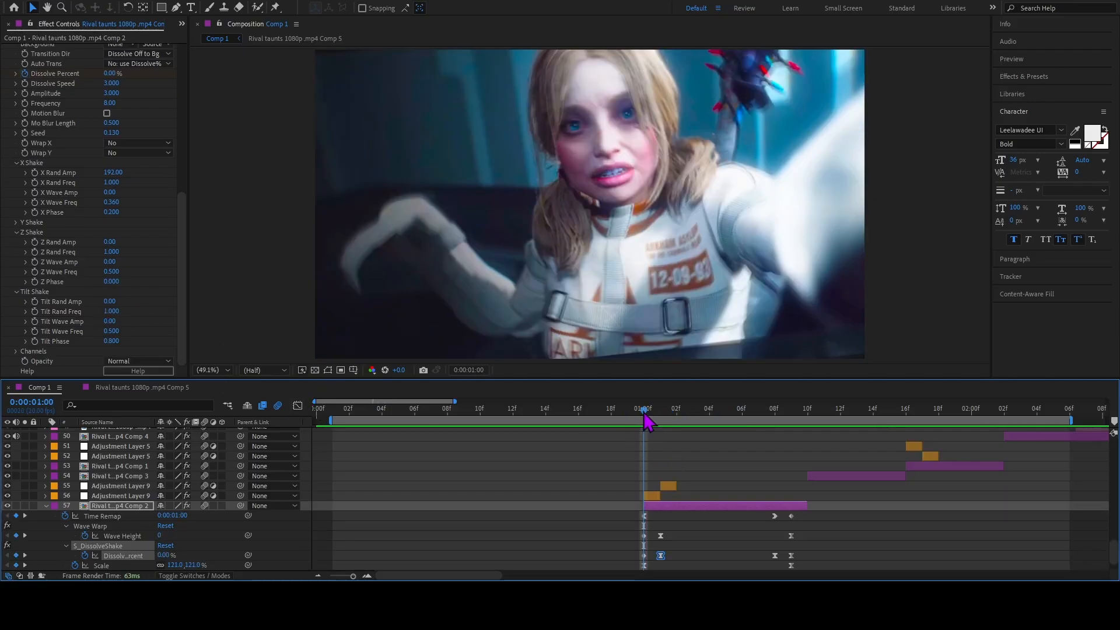
Move to 0:00:01:10, select layer 54 and examine its S_DissolveShake frequency, seed, X Shake, Y Shake and Tilt Shake settings.
drag(645, 412, 807, 462)
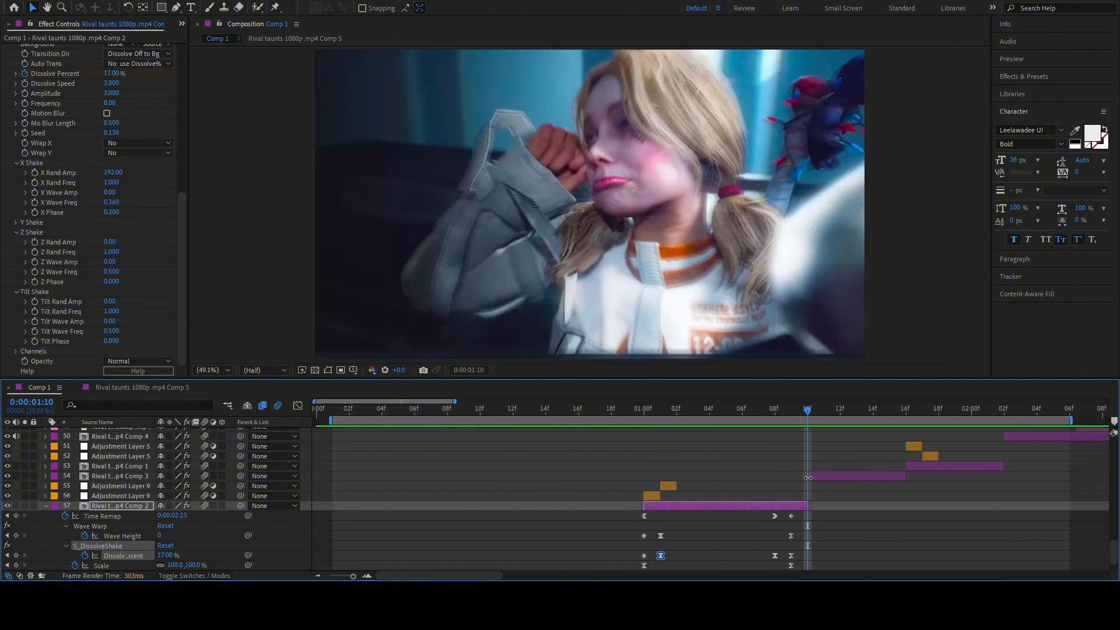
click(816, 478)
scroll(105, 245, down, 5)
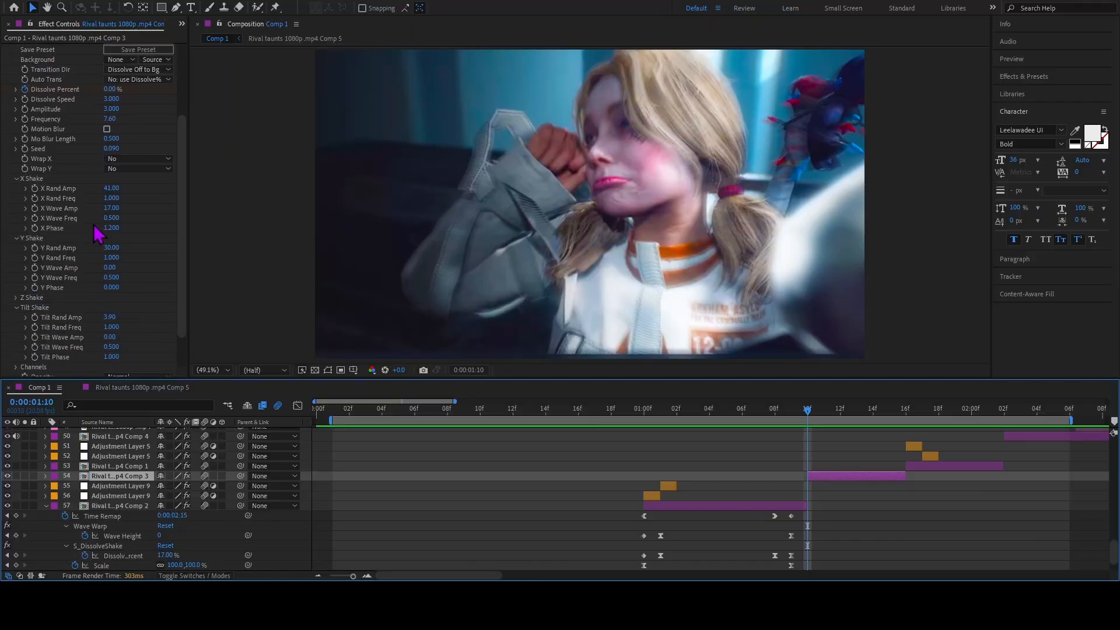
scroll(121, 279, up, 4)
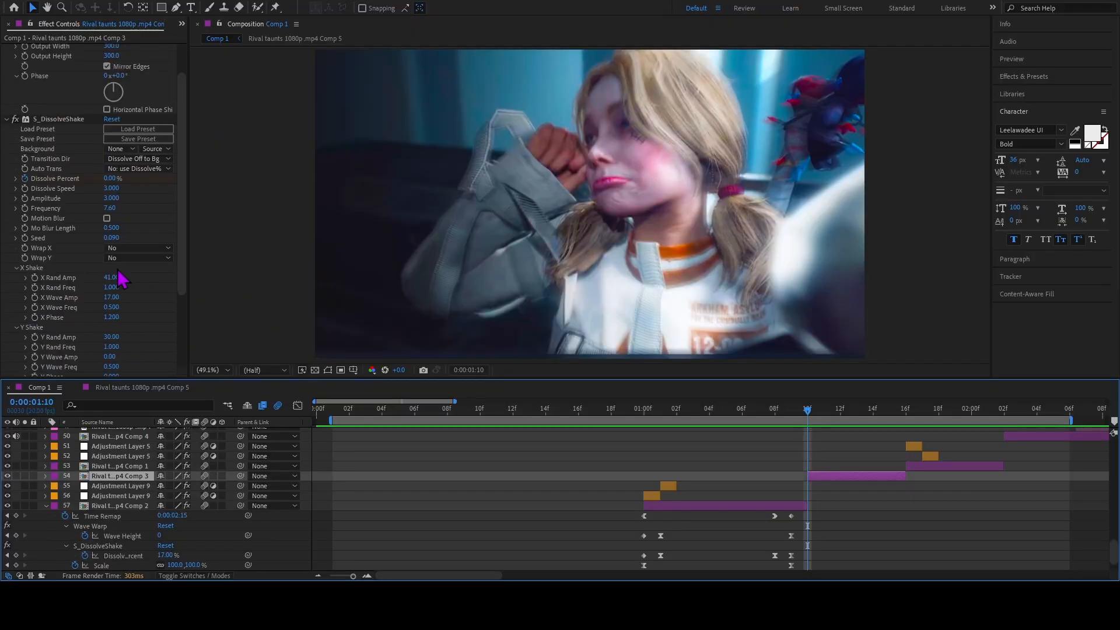
scroll(69, 286, down, 4)
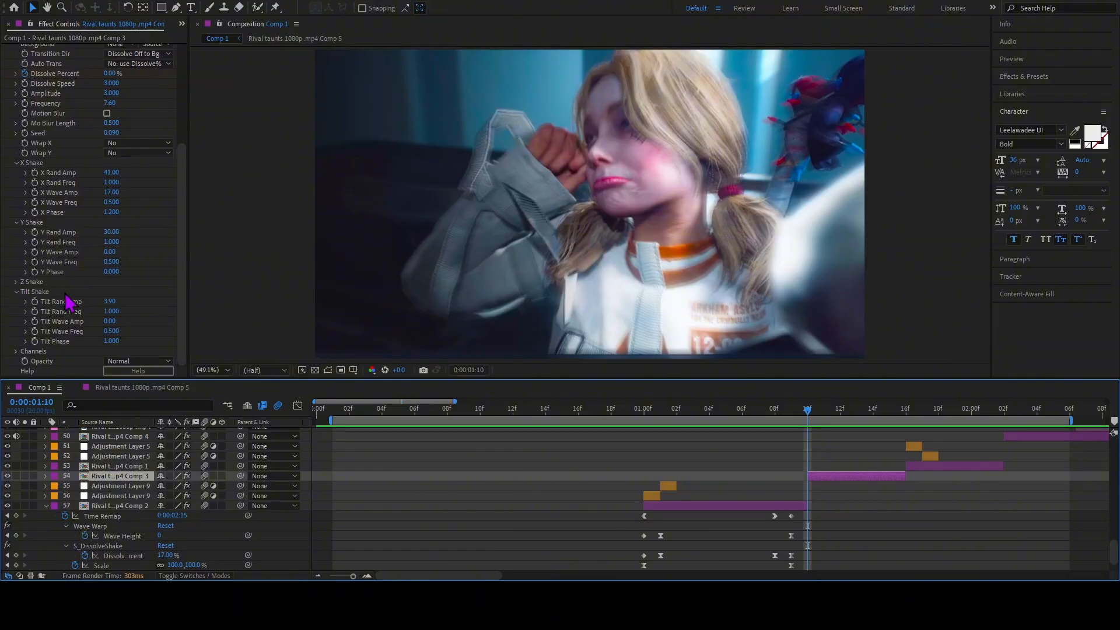
scroll(111, 203, up, 1)
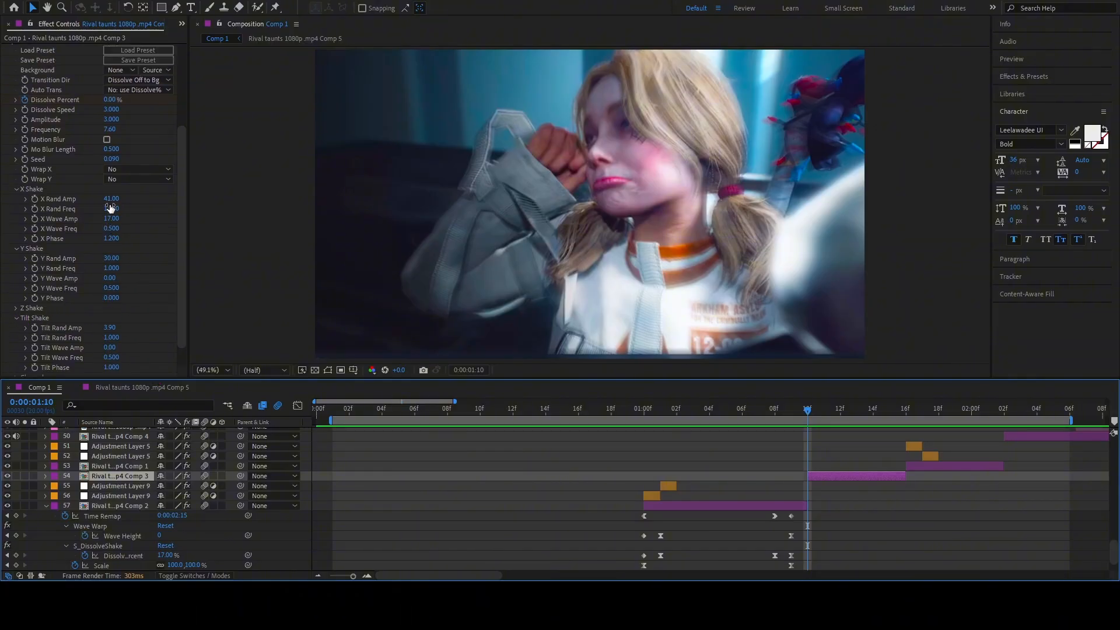
Reveal layer 54's keyframes and scrub through the clip to 0:00:01:16.
key(u)
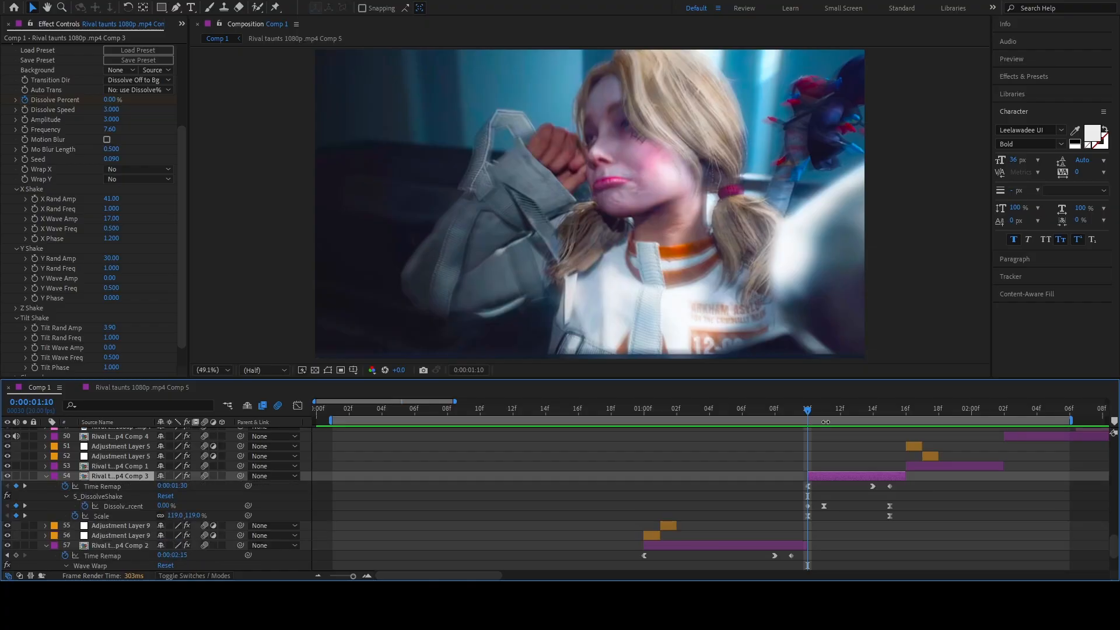
drag(810, 419, 805, 444)
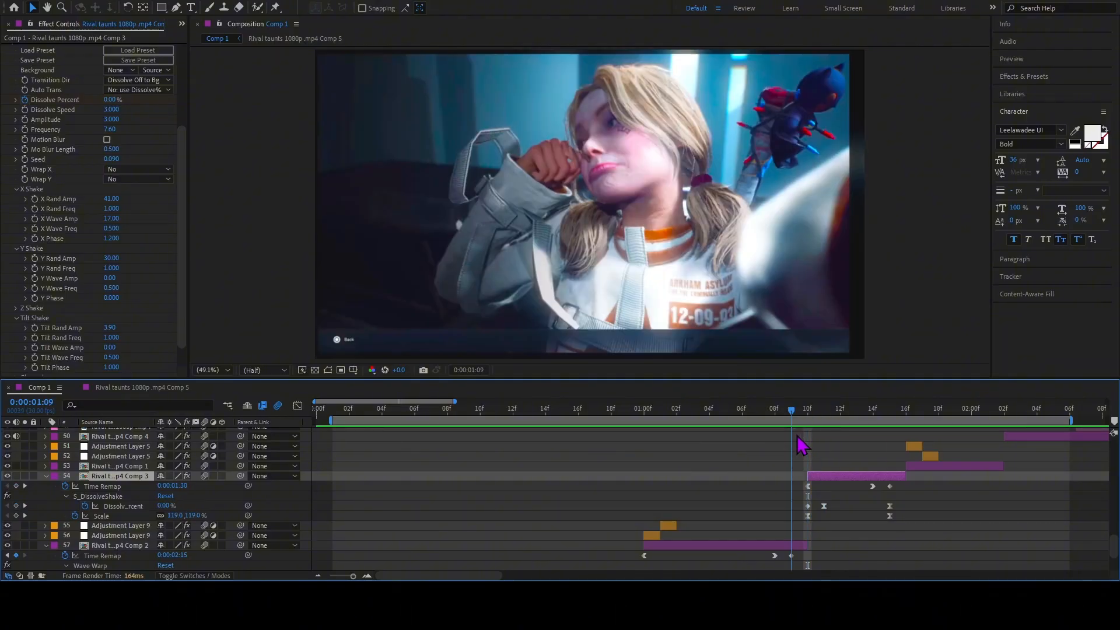
drag(877, 425, 909, 458)
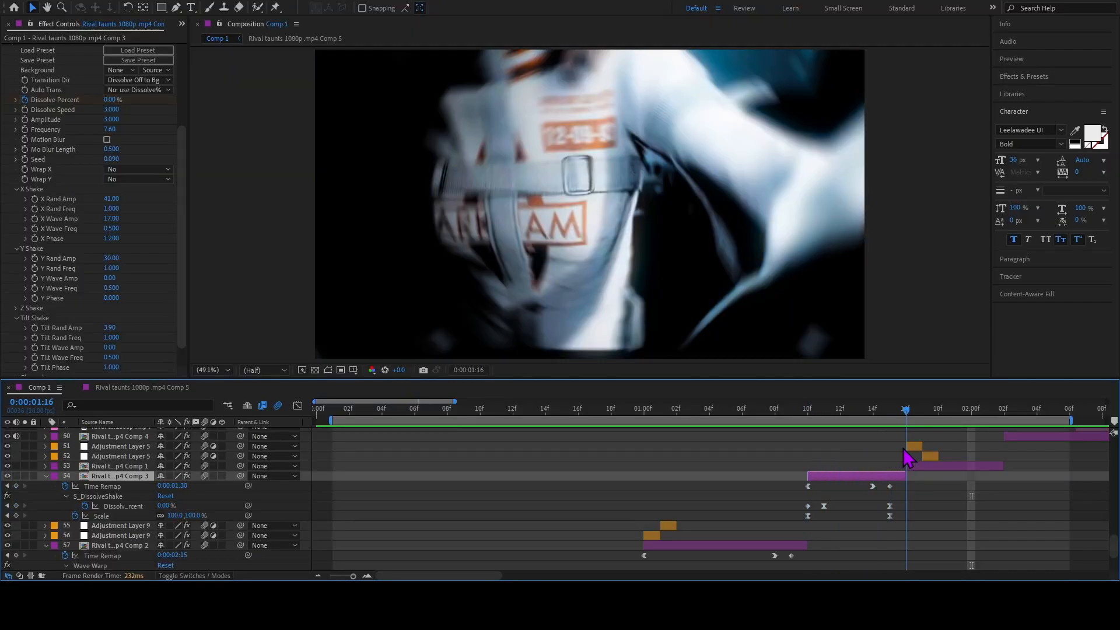
Examine the S_DissolveLuma and Radial Blur settings of adjustment layers 51 and 52, and preview the transition from 0:00:01:13.
click(913, 447)
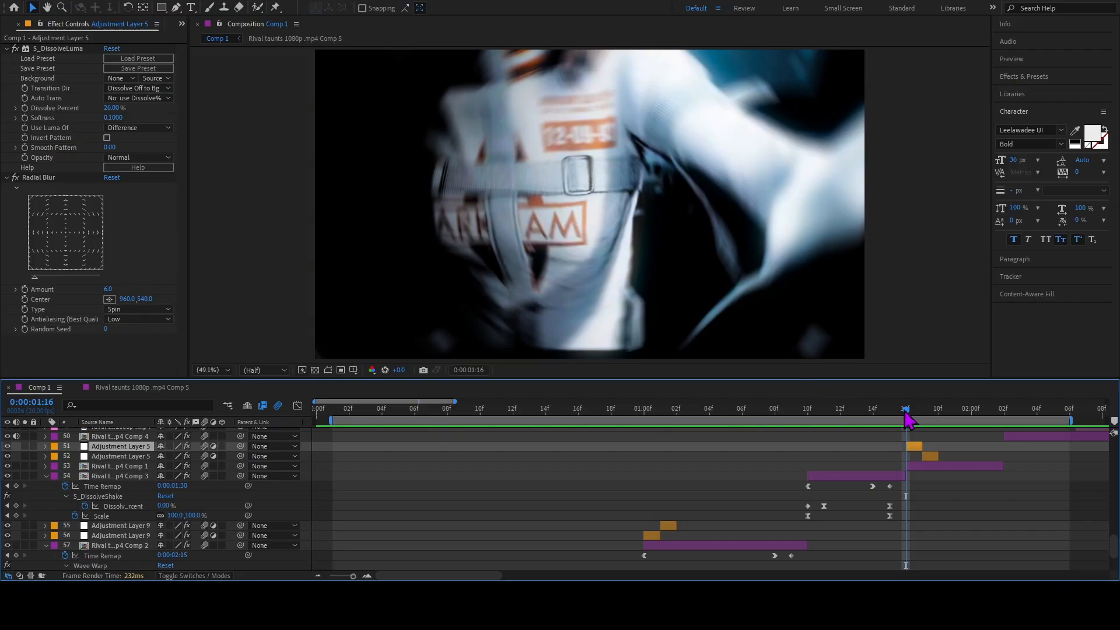
drag(906, 412, 923, 415)
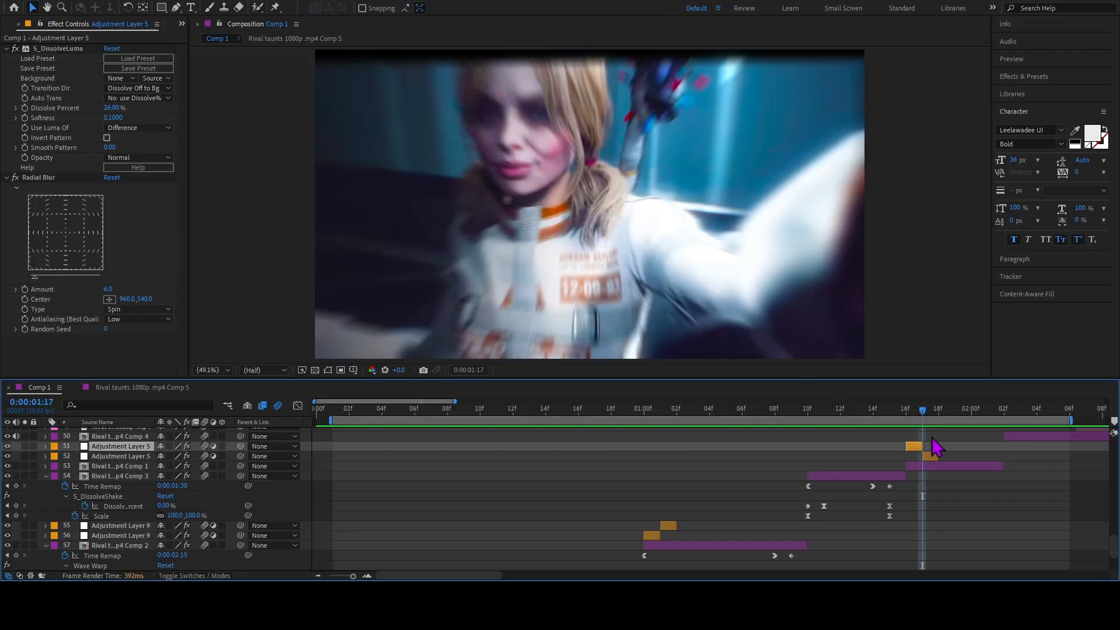
click(931, 456)
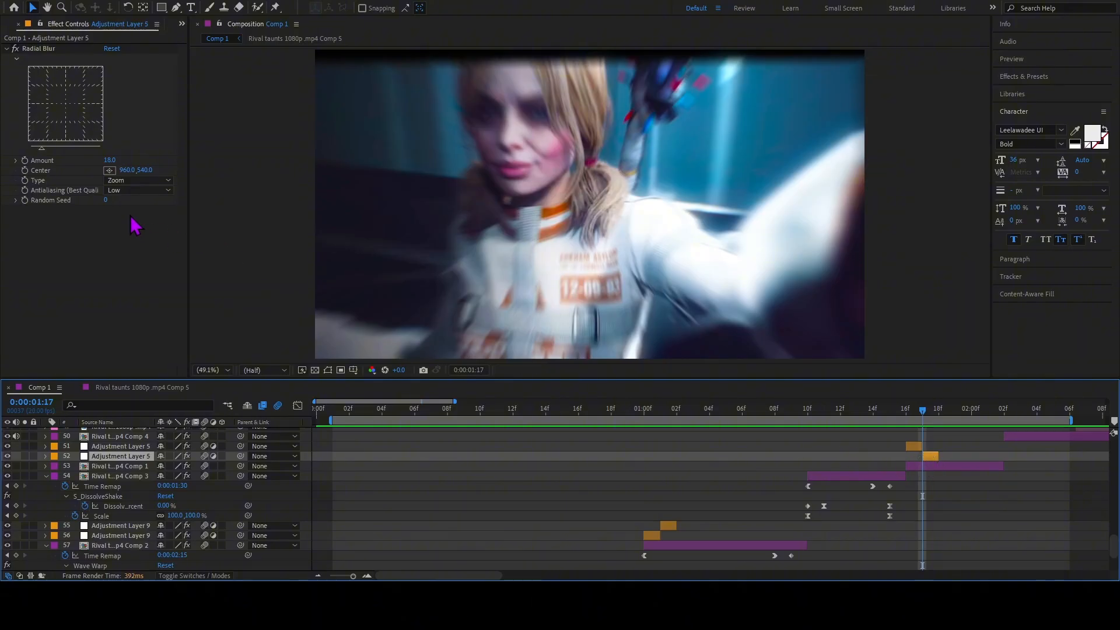
drag(922, 410, 858, 445)
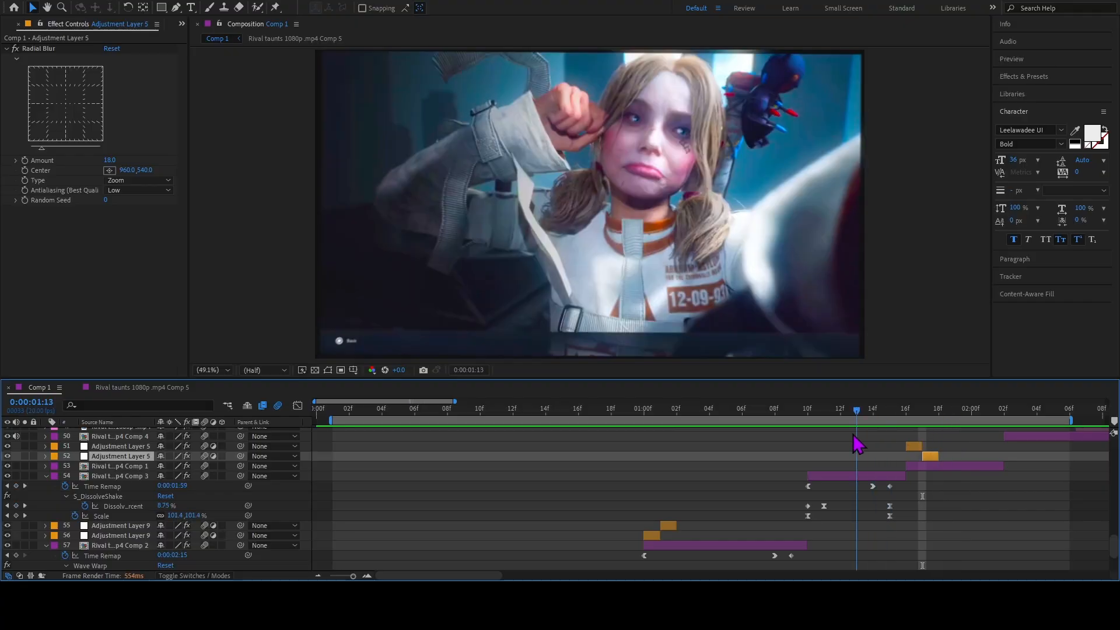
key(space)
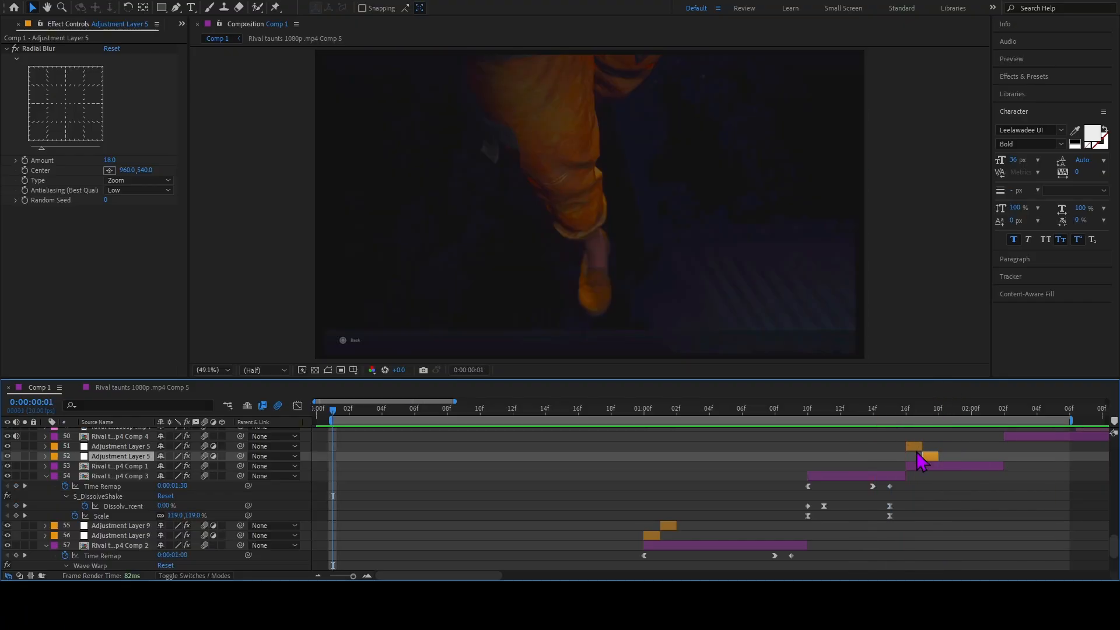
Select layer 53, go to its start at 0:00:01:16, reveal its keyframes and select the first Dissolve Percent keyframe.
click(914, 466)
key(i)
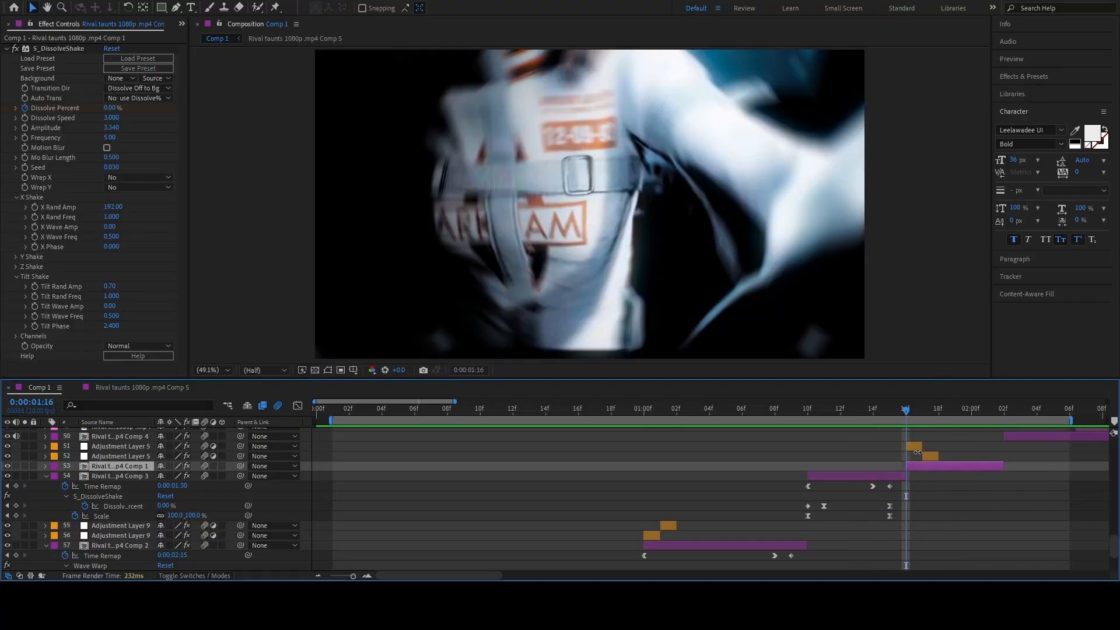
key(u)
click(906, 496)
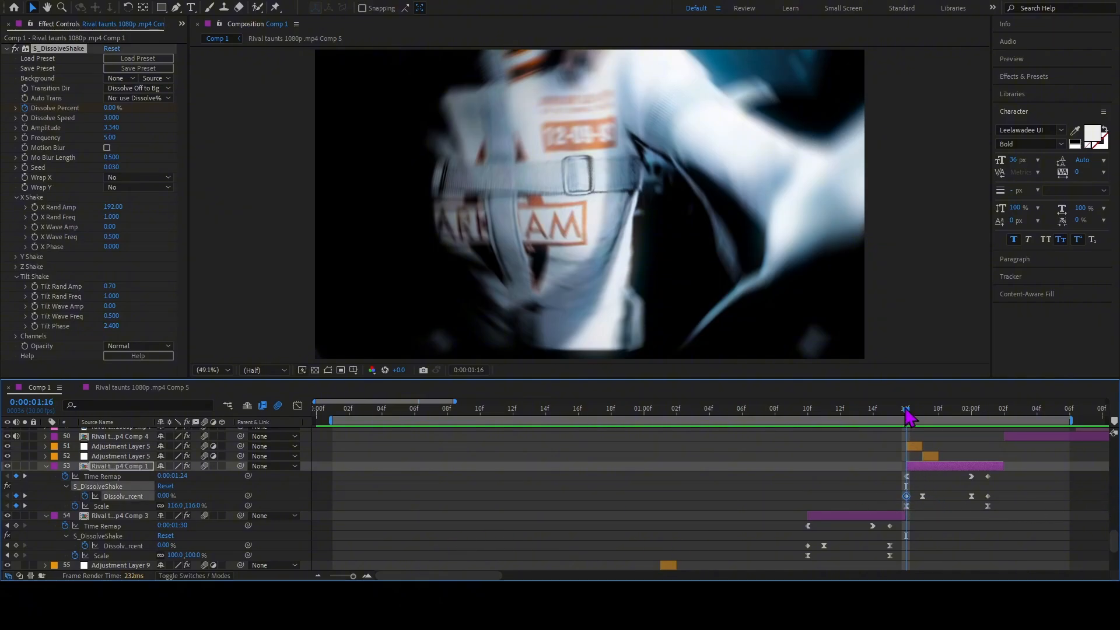
Preview the composition from 0:00:00:01.
drag(906, 410, 330, 513)
key(space)
key(space)
key(space)
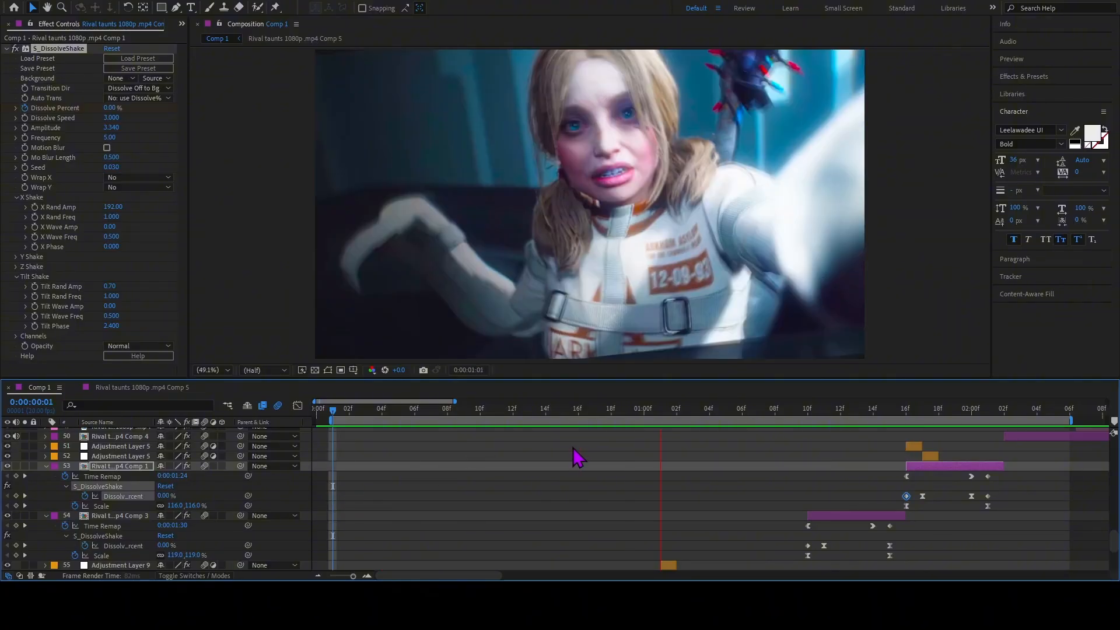
key(space)
key(Page_Down)
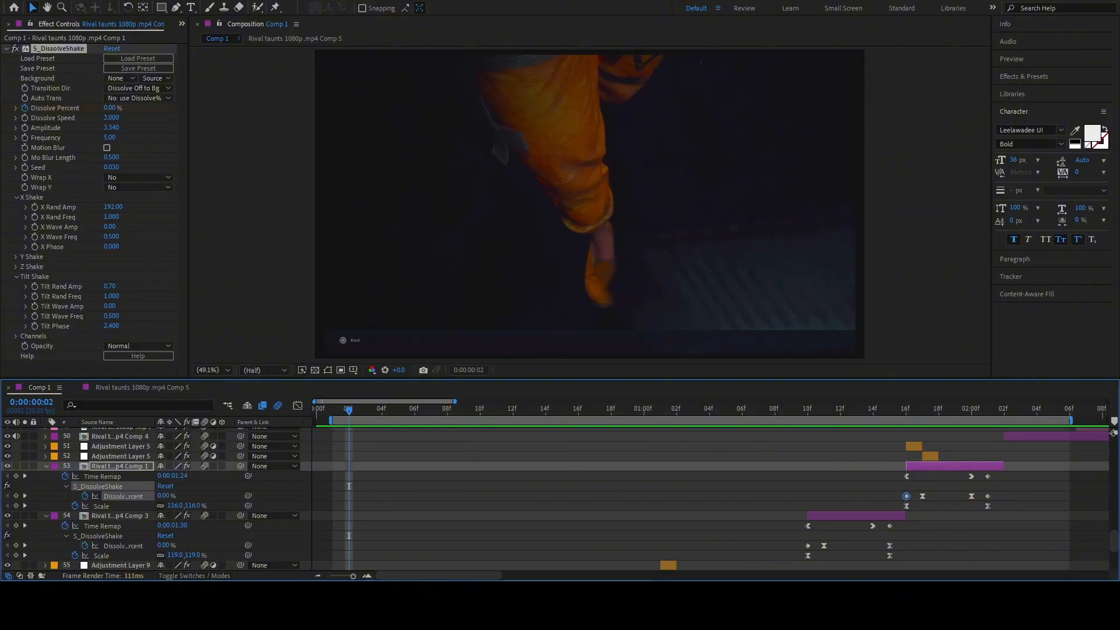
Extend the work area's end past 0:00:03:00, and select layer 50 at 0:00:02:02.
drag(1073, 420, 1118, 419)
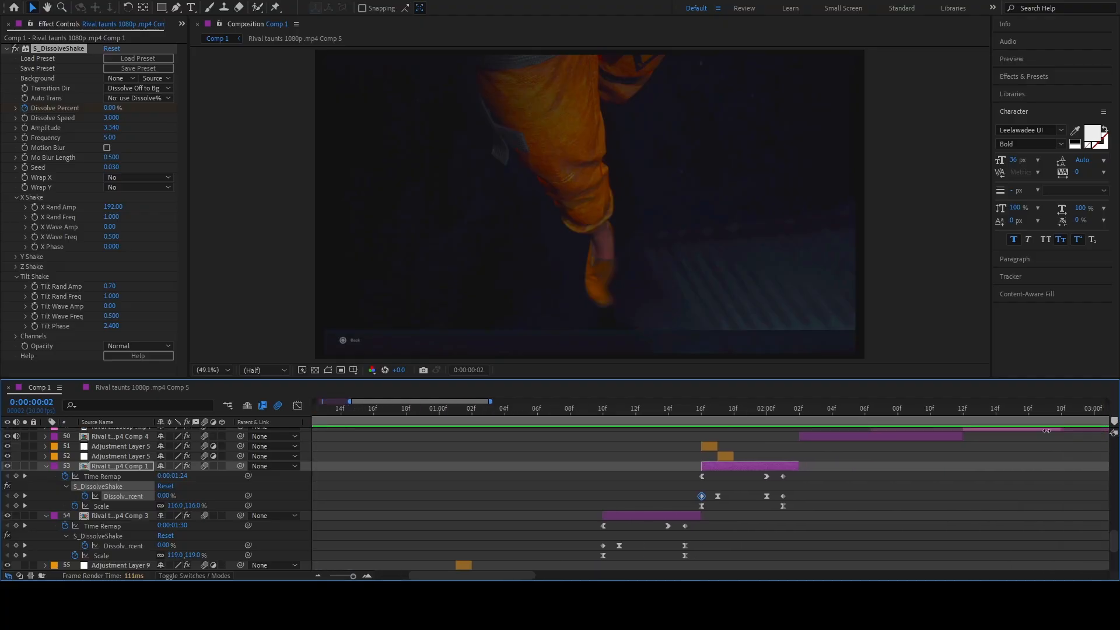
drag(817, 413, 804, 439)
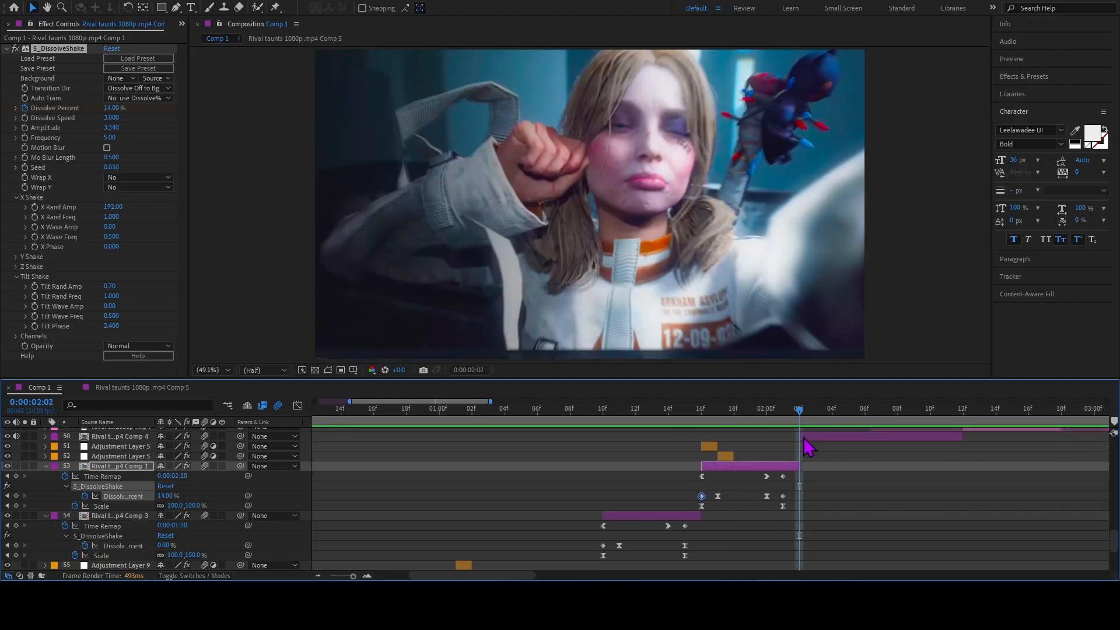
click(804, 437)
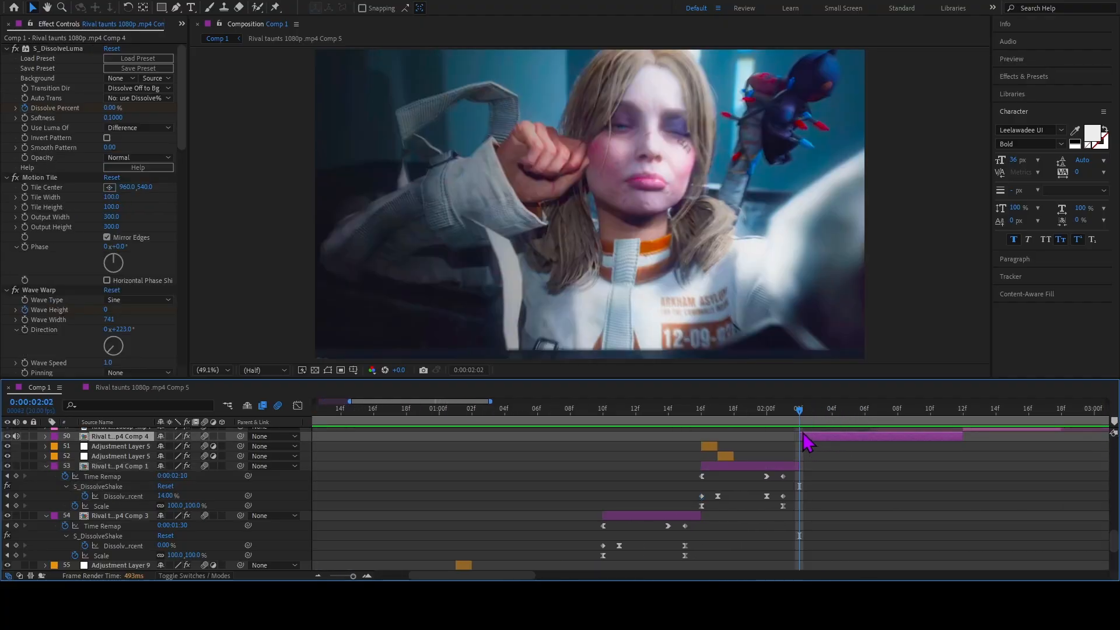
Reveal layer 50's keyframes and select the S_DissolveLuma Dissolve Percent keyframe at 0:00:02:02.
scroll(801, 426, up, 4)
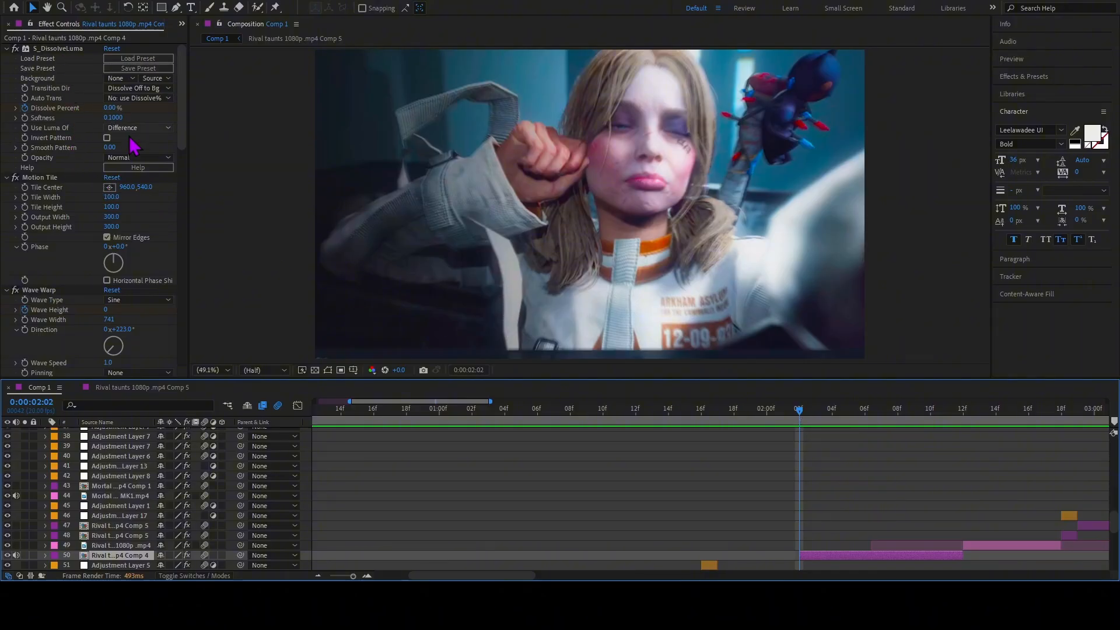
click(139, 168)
key(u)
scroll(813, 451, down, 3)
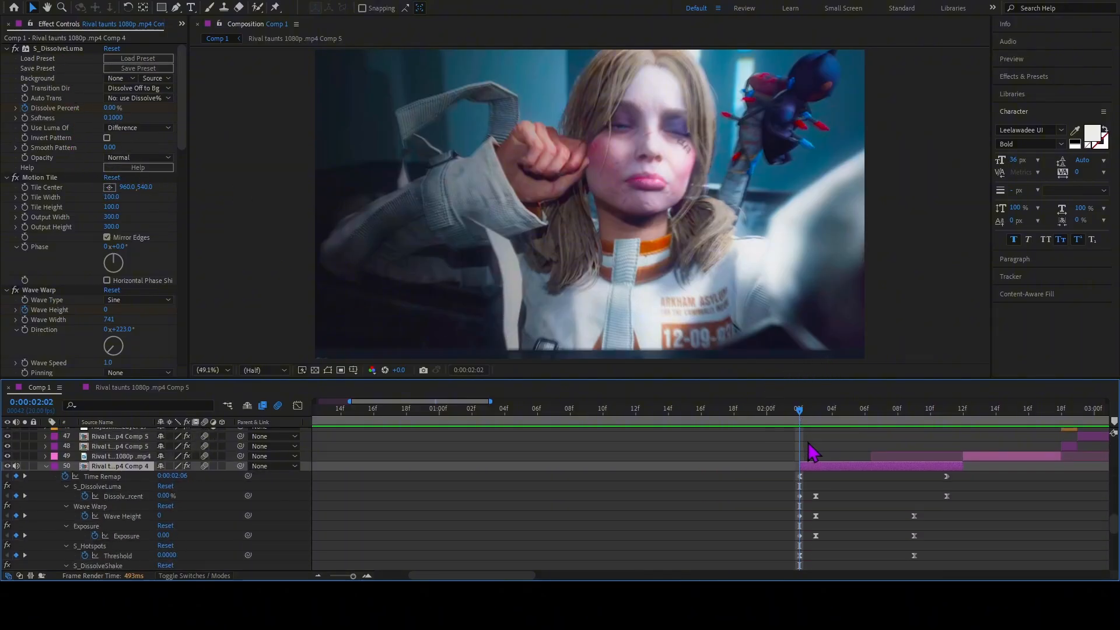
drag(800, 410, 800, 475)
click(800, 496)
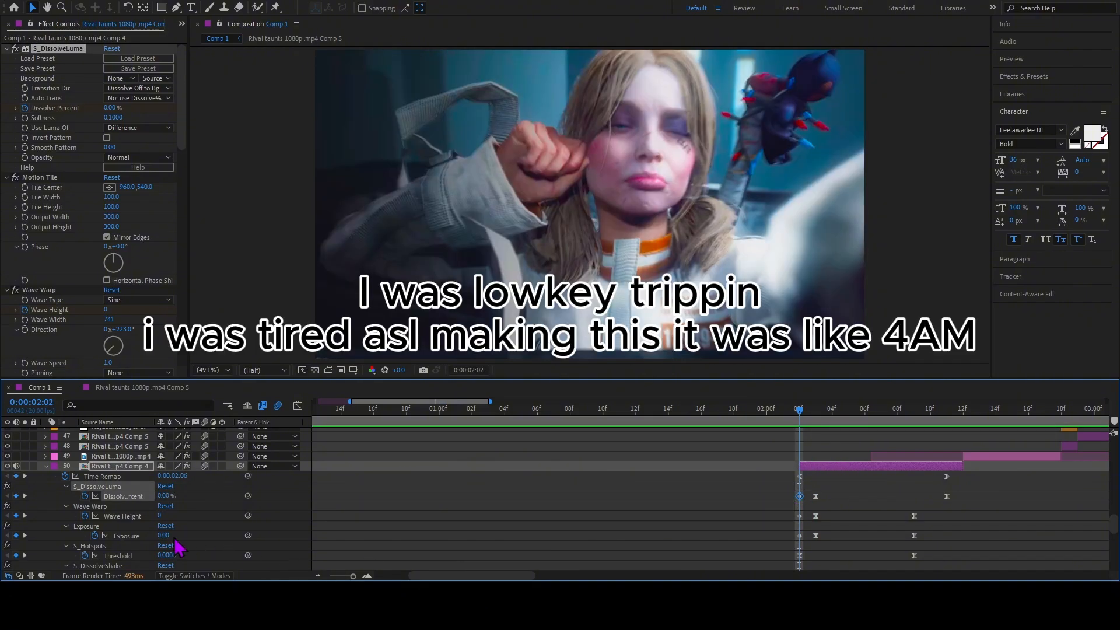
Examine layer 50's remaining effect keyframes at 0:00:02:02, selecting the Exposure keyframe and the S_Hotspots Threshold keyframe.
click(120, 548)
scroll(869, 534, down, 2)
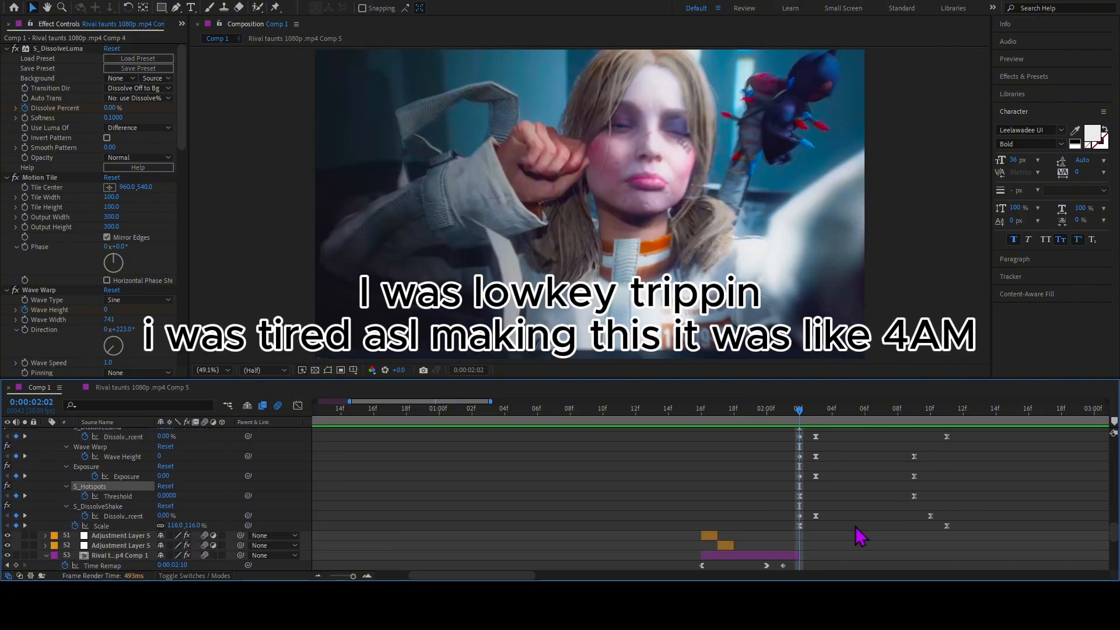
click(798, 519)
click(800, 476)
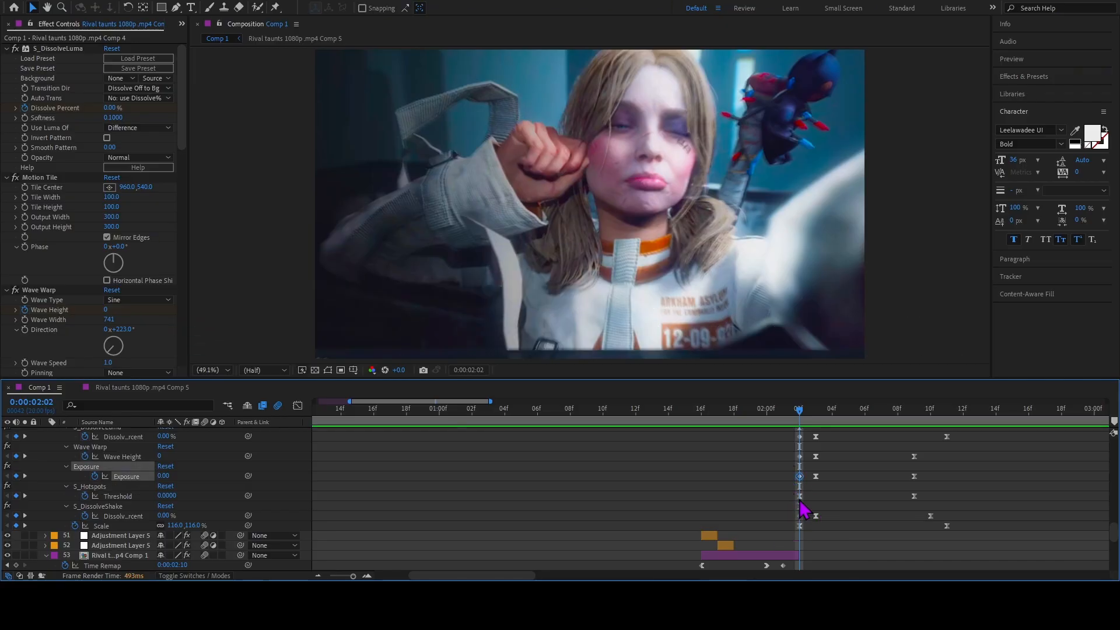
click(800, 497)
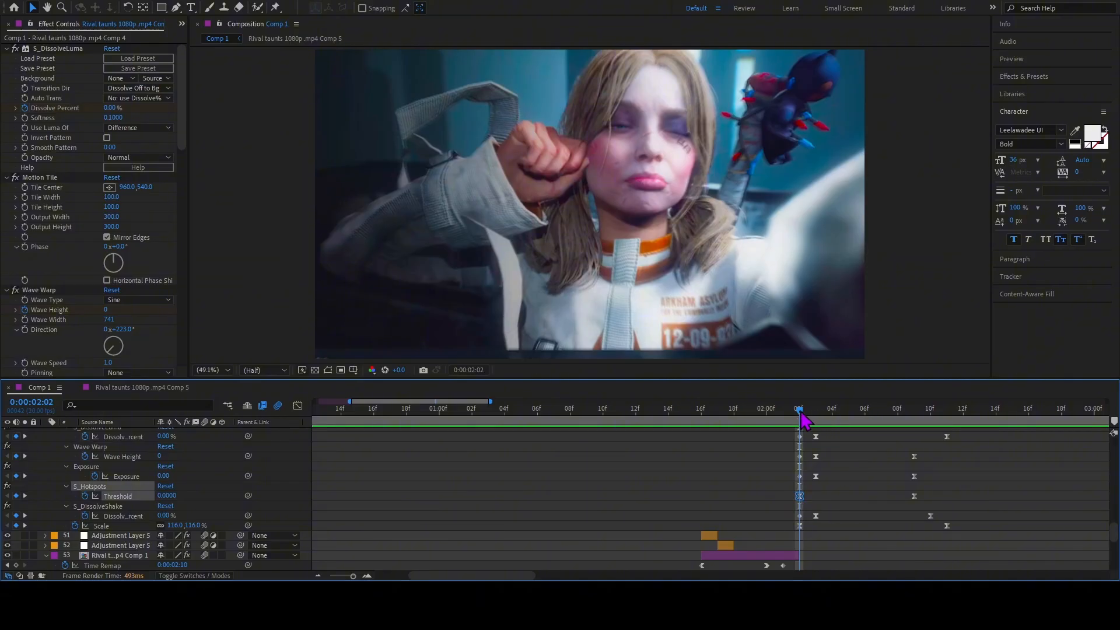
Scrub layer 50 from 0:00:02:02 to the Threshold keyframe at 0:00:02:09 and back.
mouse_move(811, 424)
mouse_down()
mouse_move(866, 443)
mouse_move(811, 437)
mouse_up()
drag(801, 412, 915, 450)
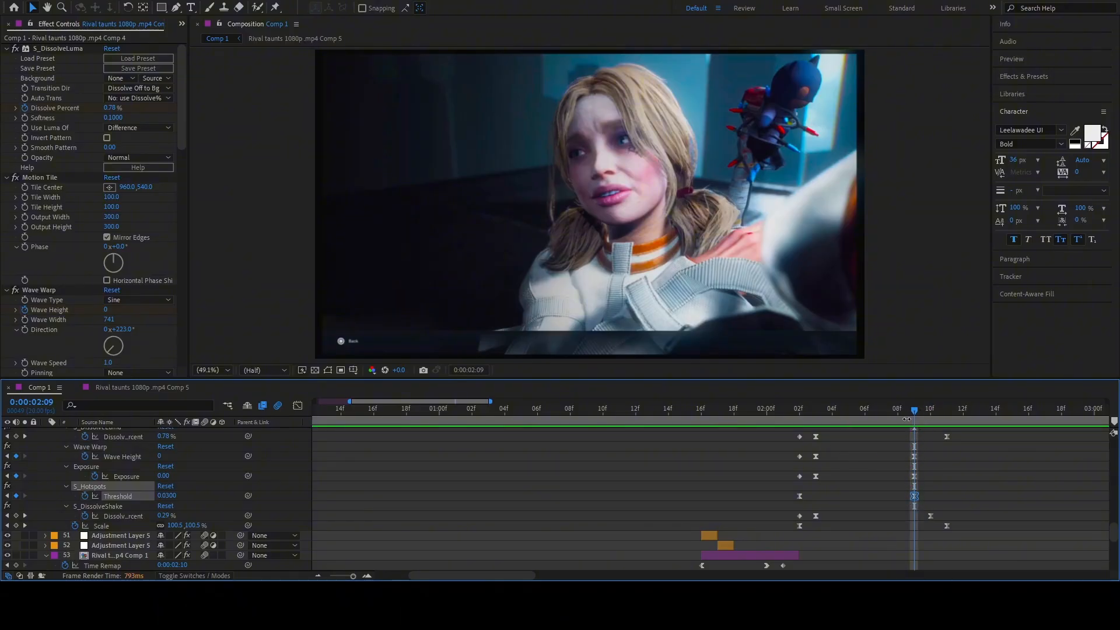
drag(914, 420, 807, 467)
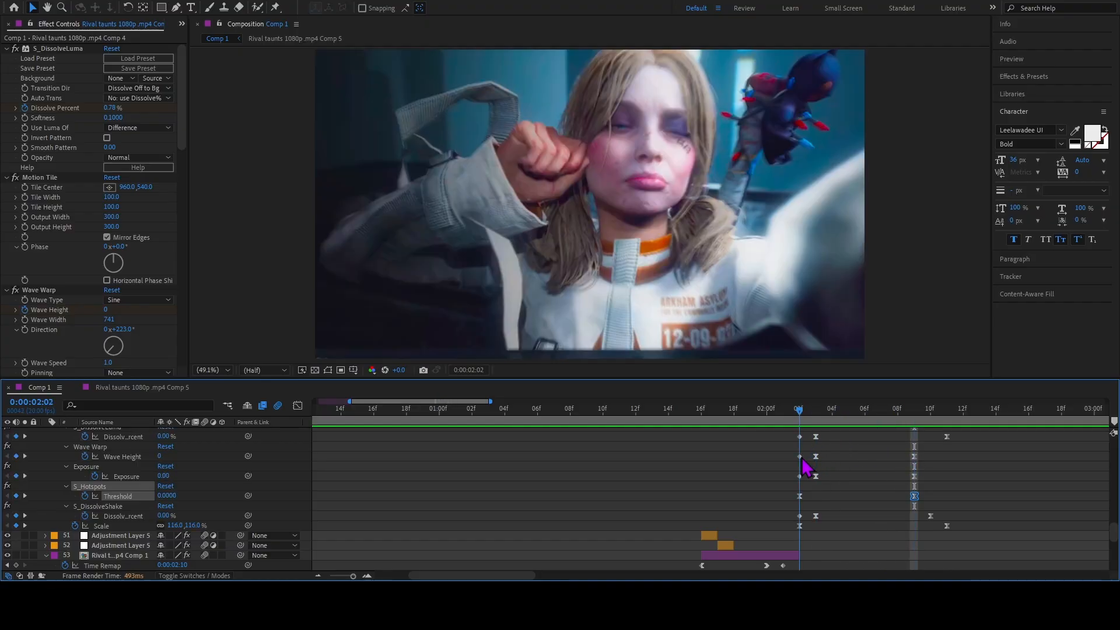
Select layer 50's S_DissolveLuma Dissolve Percent keyframe at 0:00:02:02 and examine the clip's effect settings down to S_Hotspots.
scroll(808, 469, up, 3)
click(800, 496)
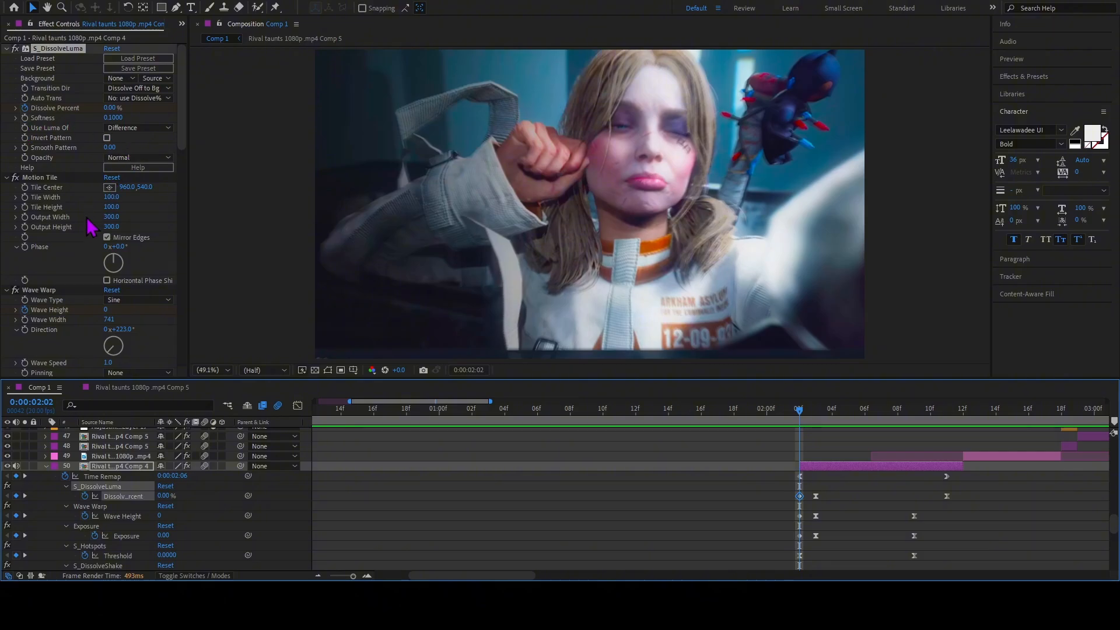
scroll(100, 282, down, 10)
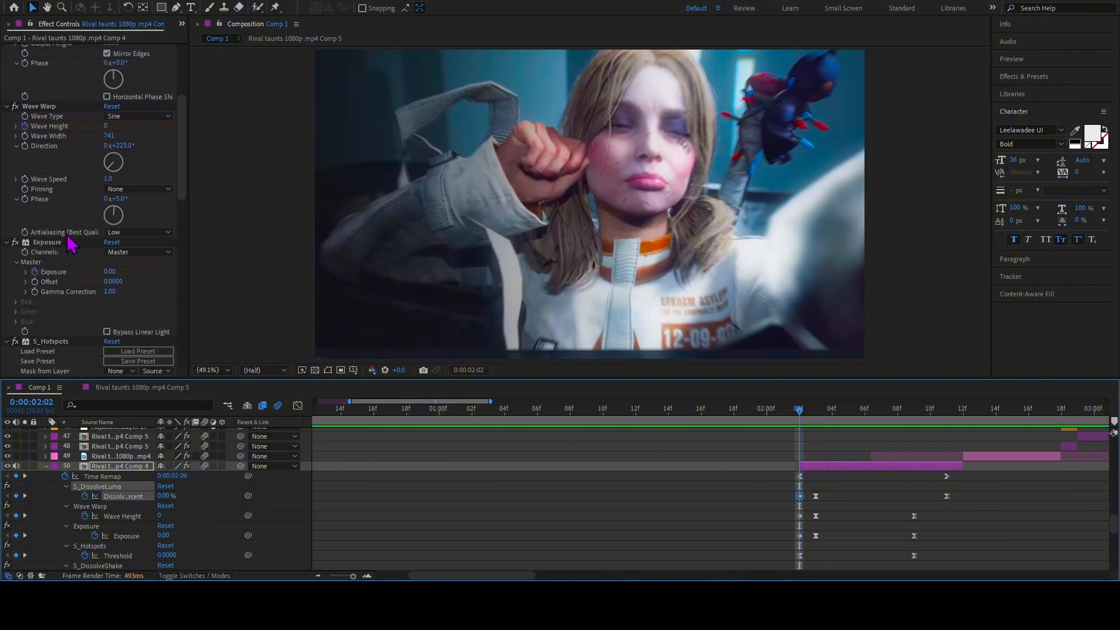
scroll(76, 251, down, 1)
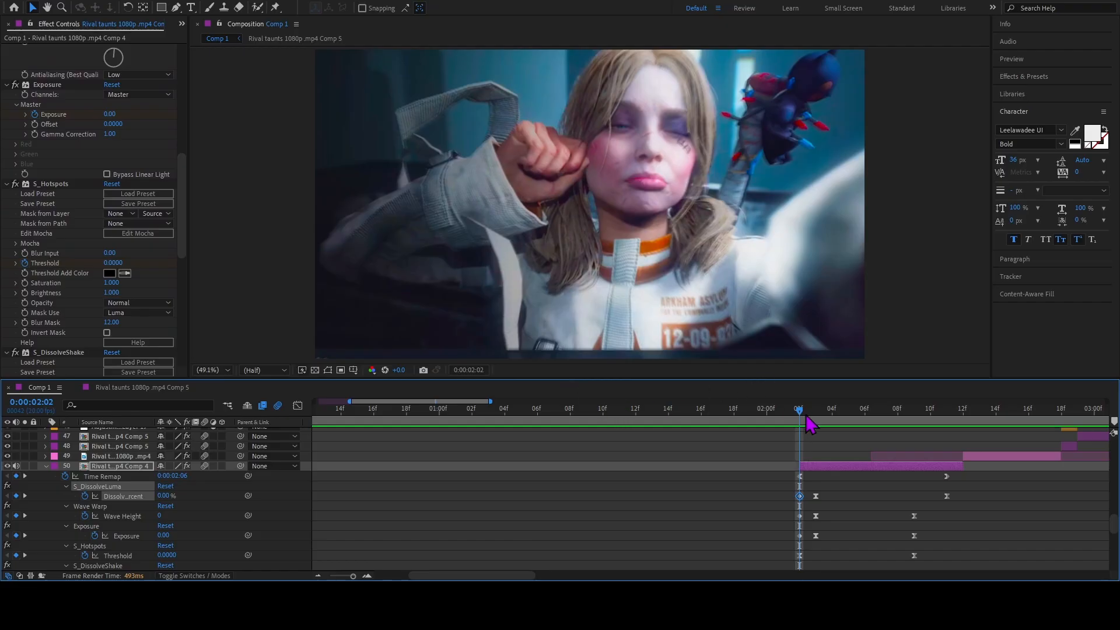
Select layer 50's Wave Height keyframe at 0:00:02:03 and examine the S_Hotspots and S_DissolveShake settings at that frame.
key(Page_Down)
click(816, 516)
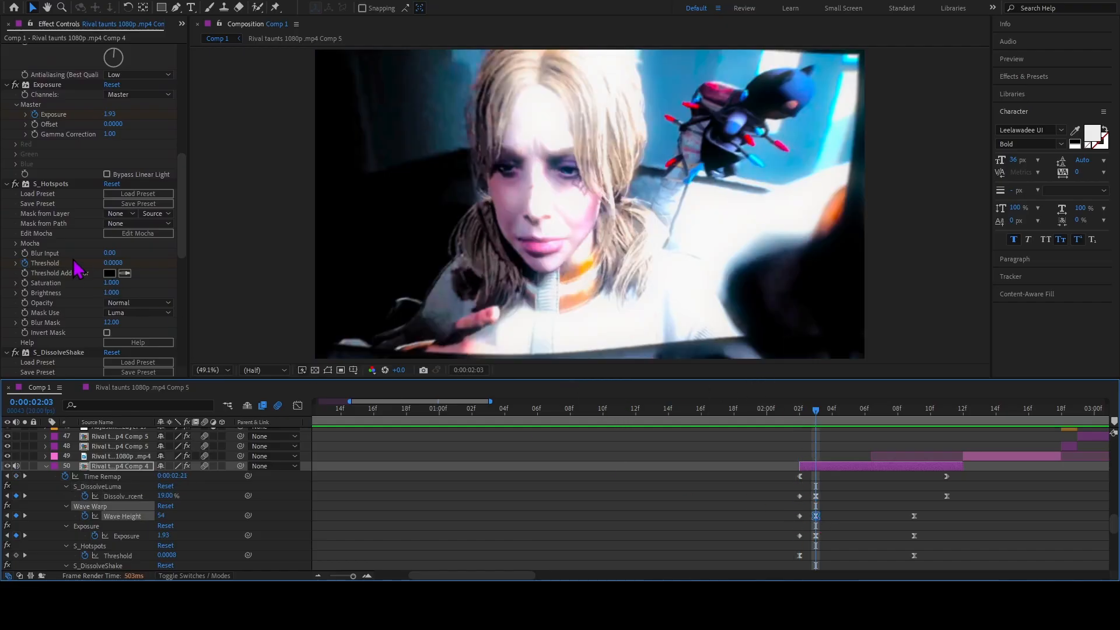
scroll(80, 268, down, 4)
scroll(70, 274, down, 1)
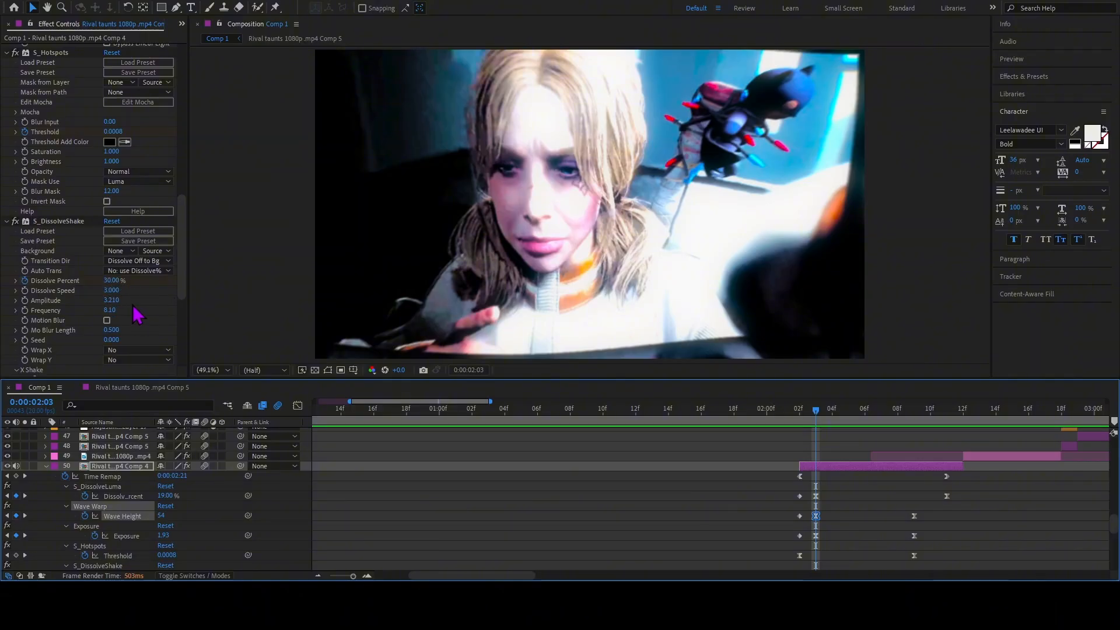
scroll(143, 329, down, 3)
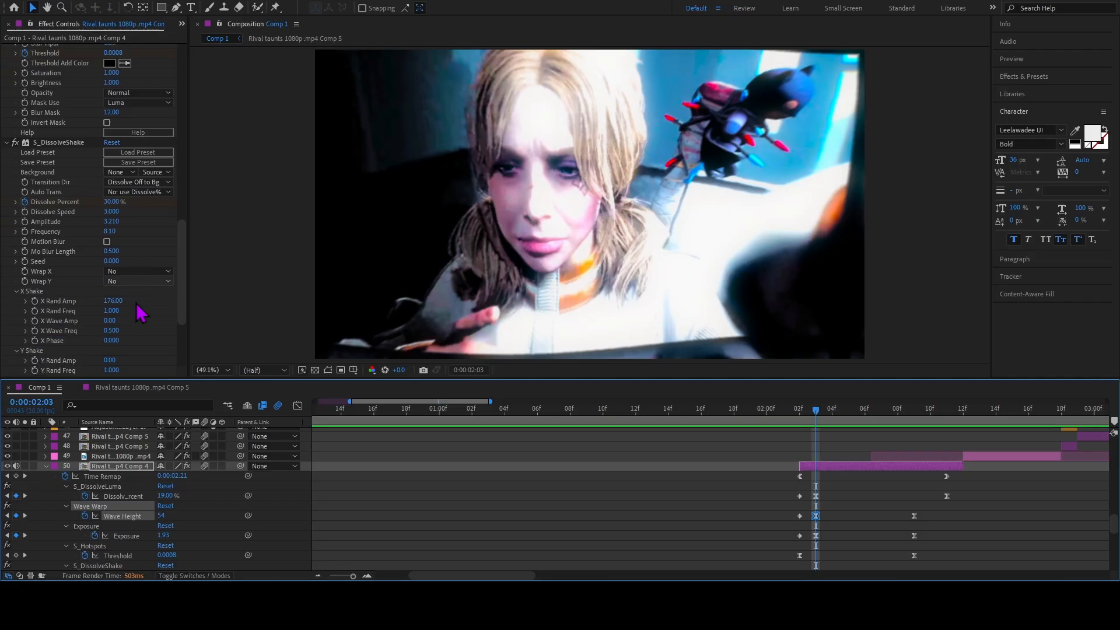
scroll(135, 258, down, 1)
scroll(136, 247, down, 1)
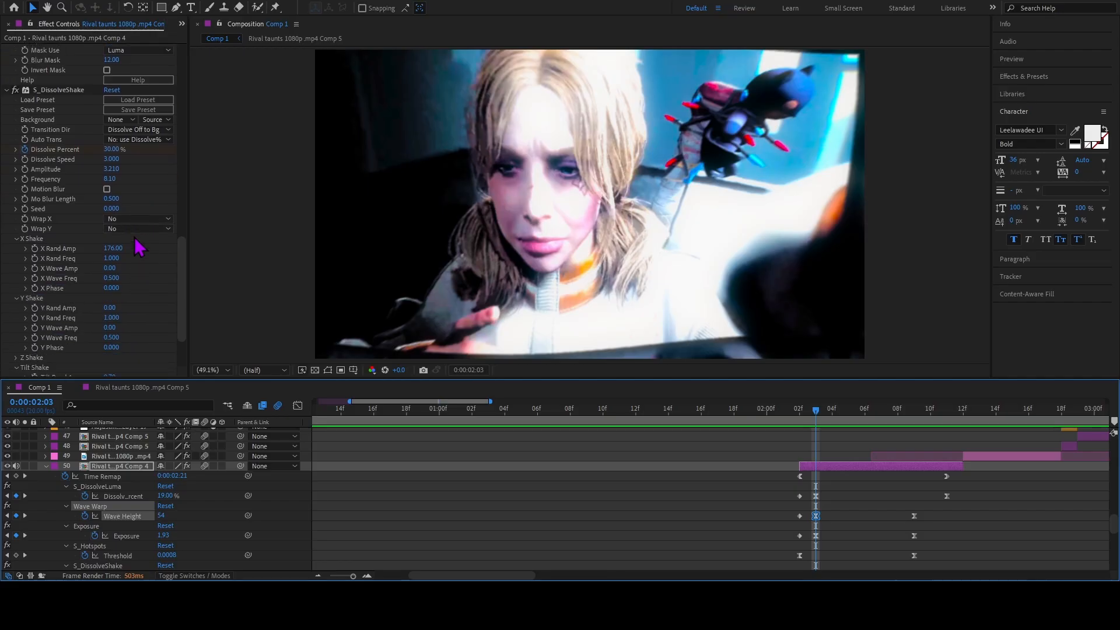
scroll(123, 210, down, 3)
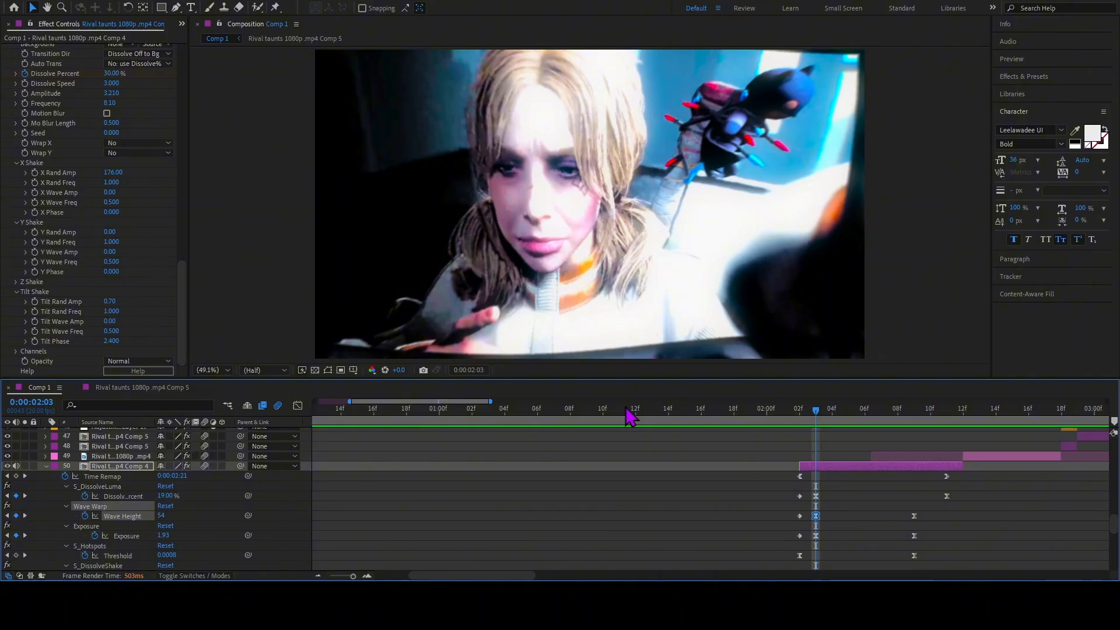
View the Wave Height speed change as a graph, fitted around the peak keyframe at 0:00:02:03.
click(297, 405)
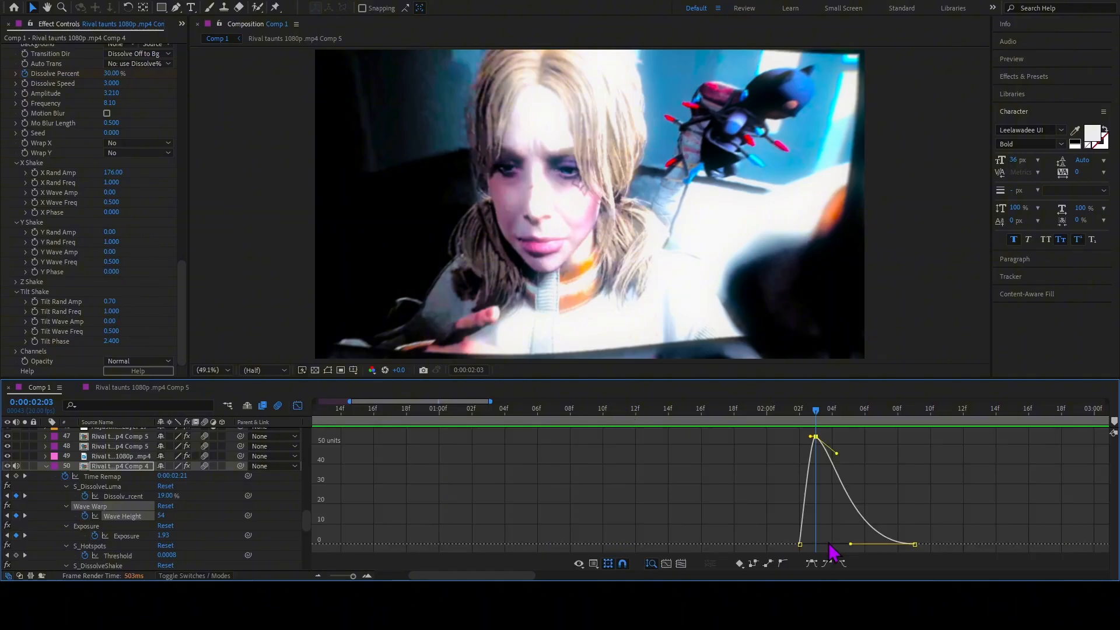
click(681, 564)
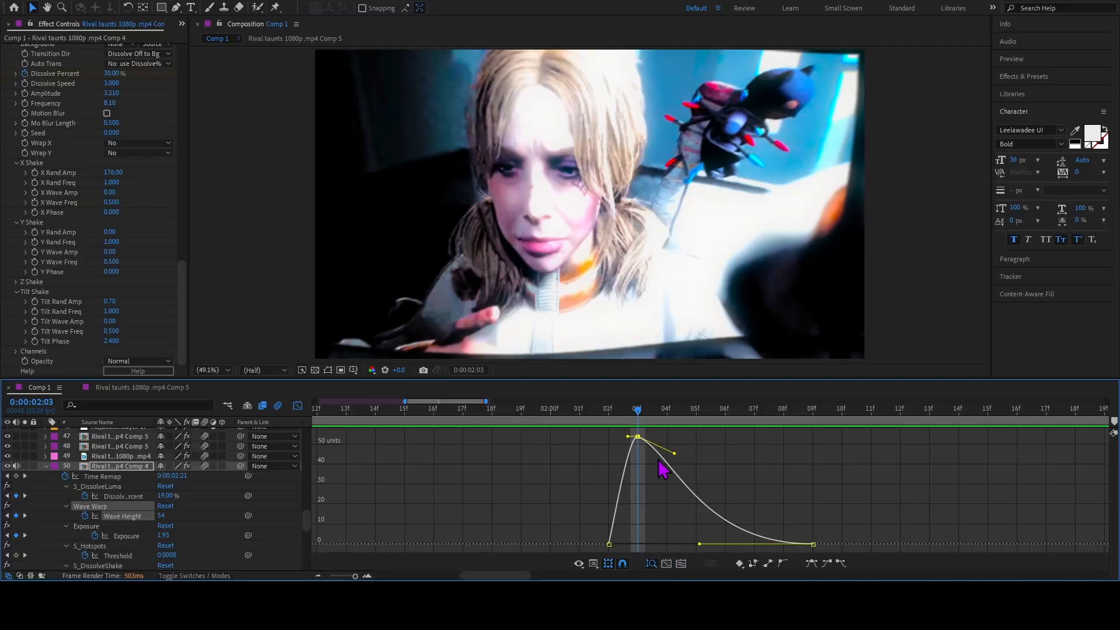
mouse_move(641, 413)
mouse_down()
mouse_move(662, 417)
mouse_move(639, 420)
mouse_up()
click(297, 405)
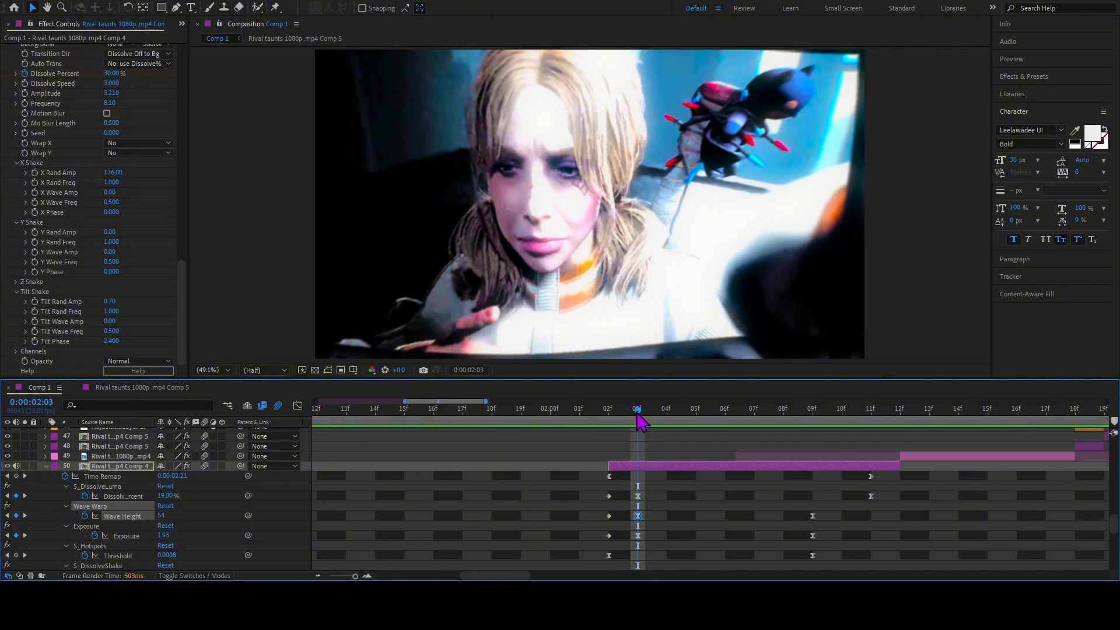
click(297, 406)
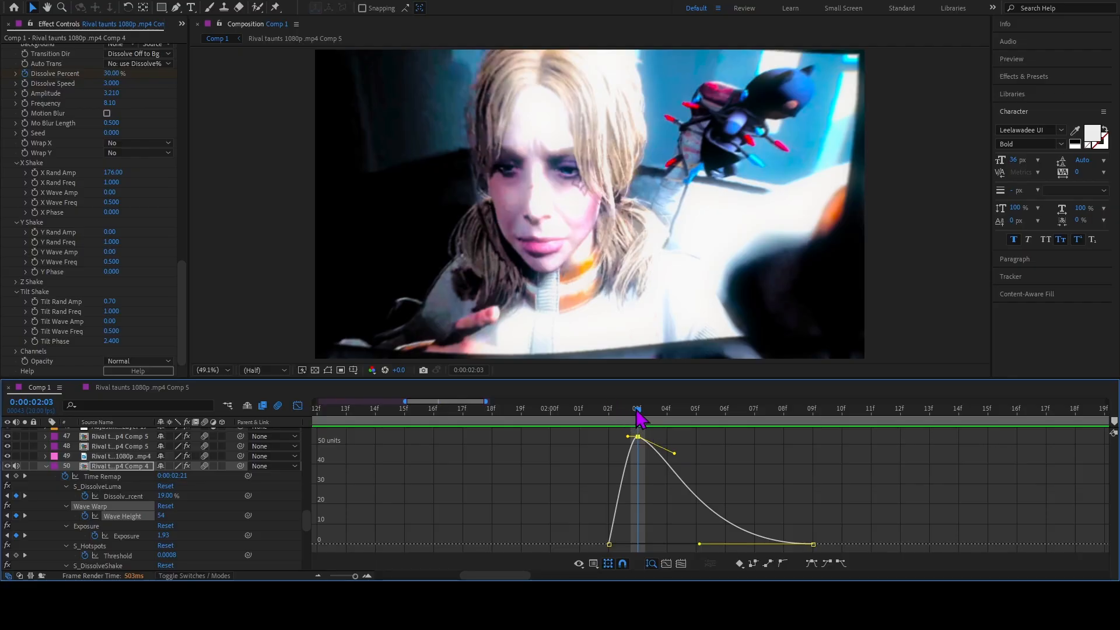
drag(650, 412, 641, 419)
Try lengthening the Wave Height curve's outgoing handle at 0:00:02:03, preview it, and undo the handle change.
drag(682, 443, 724, 437)
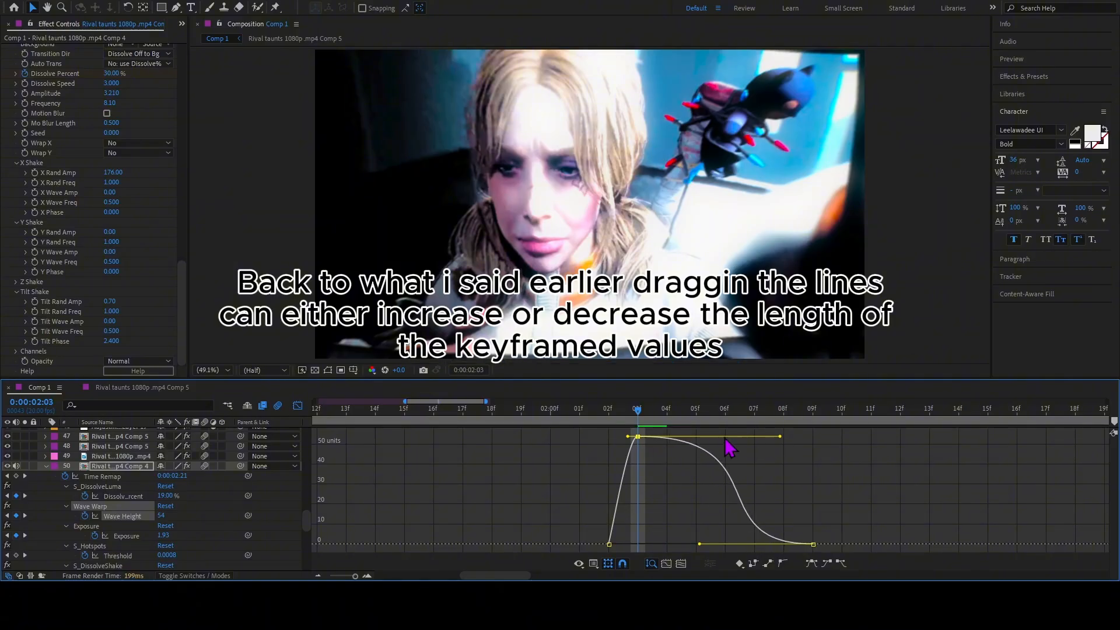
drag(641, 417, 689, 440)
key(ctrl+z)
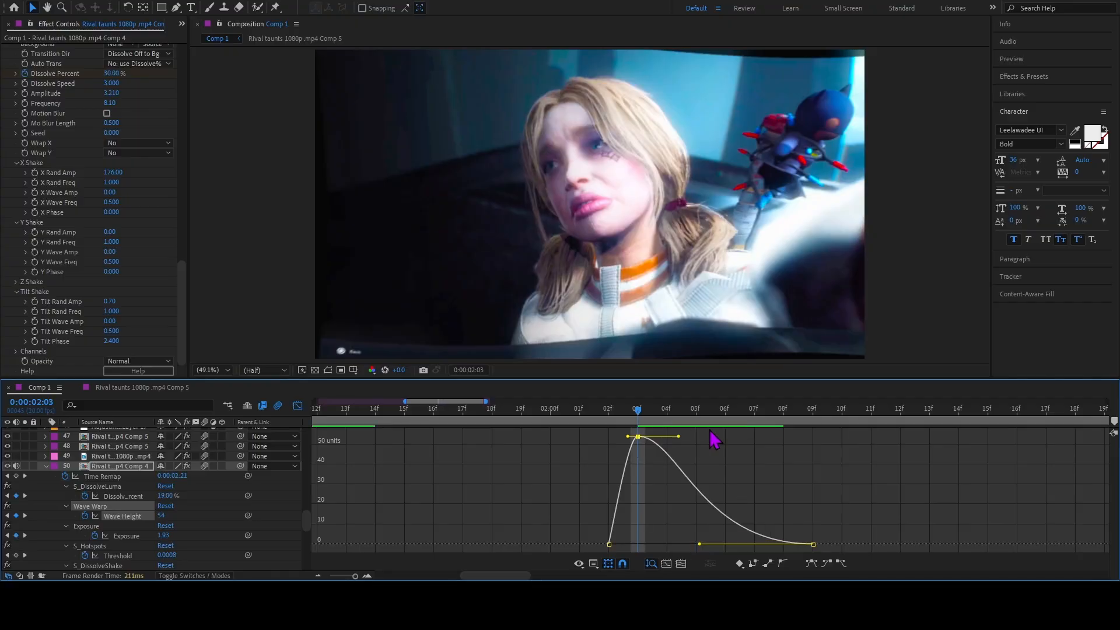
key(ctrl+z)
Return to the keyframe view, select layer 50's Exposure keyframe at 0:00:02:02, and scrub from 0:00:01:19 to 0:00:02:04.
key(Page_Up)
key(Page_Up)
key(Page_Up)
key(Page_Up)
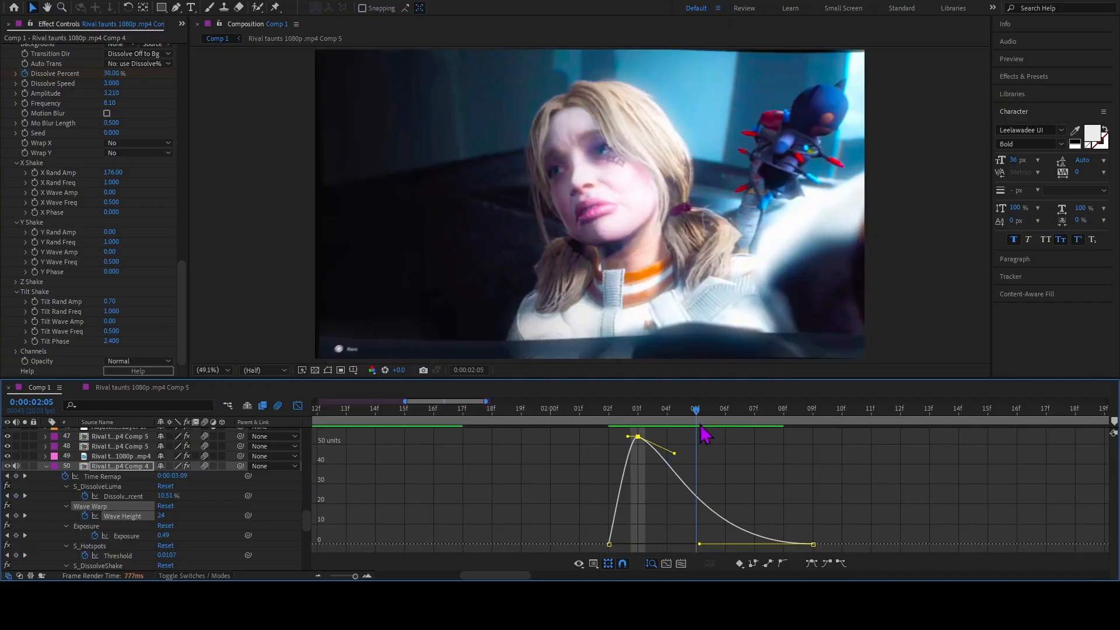
click(298, 407)
scroll(733, 528, down, 3)
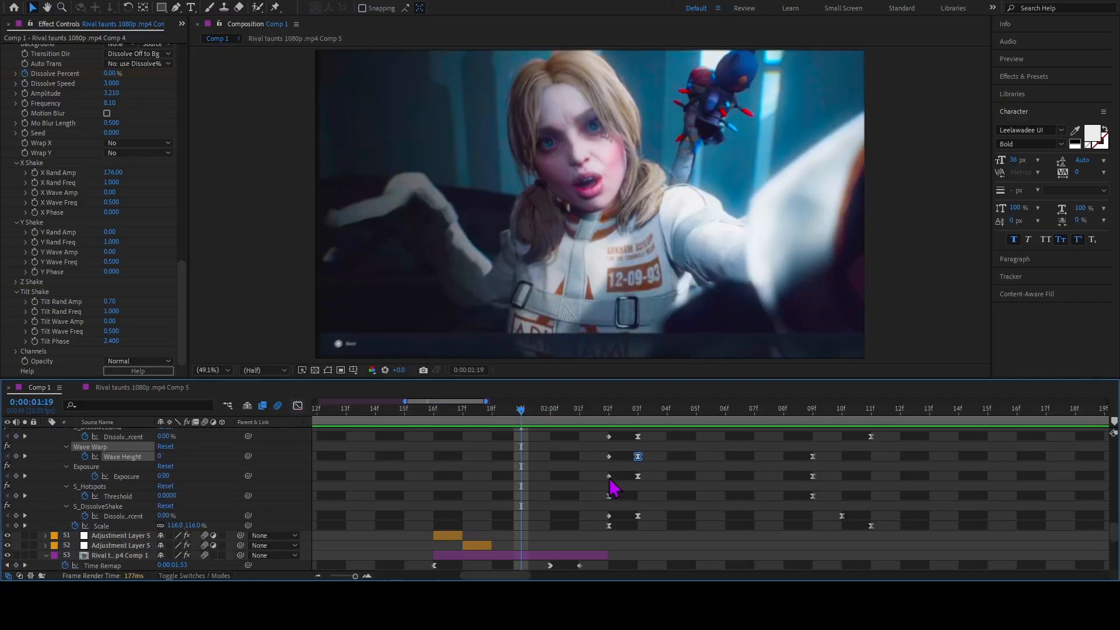
click(609, 476)
drag(510, 417, 700, 489)
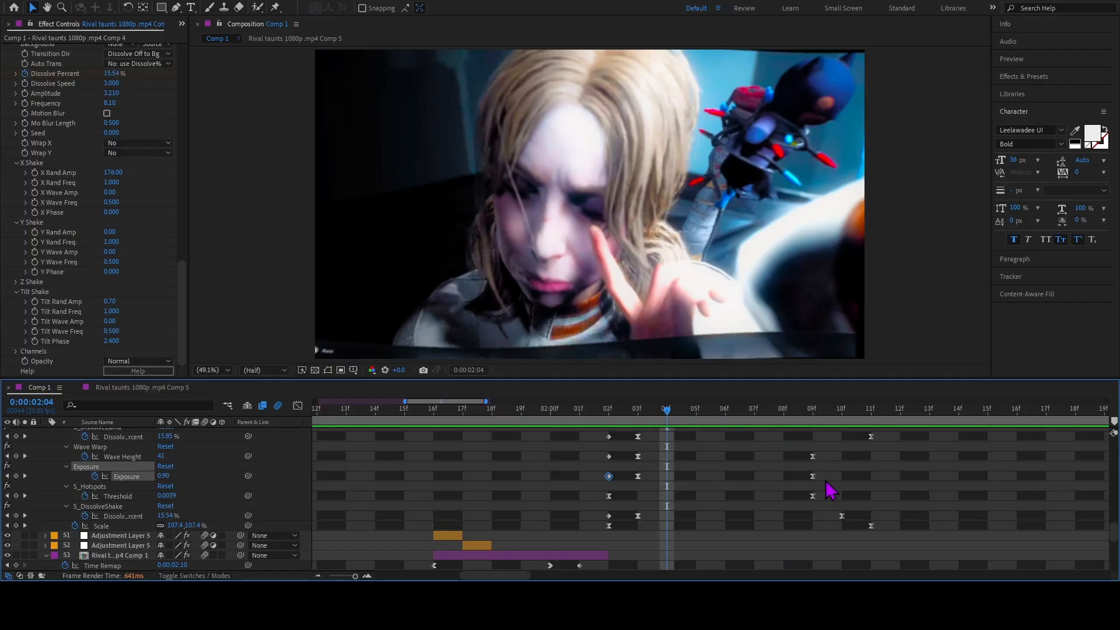
View the value graph of layer 50's Exposure keyframes and scrub from the 0:00:02:03 peak to 0:00:02:05.
drag(826, 474, 636, 497)
click(297, 405)
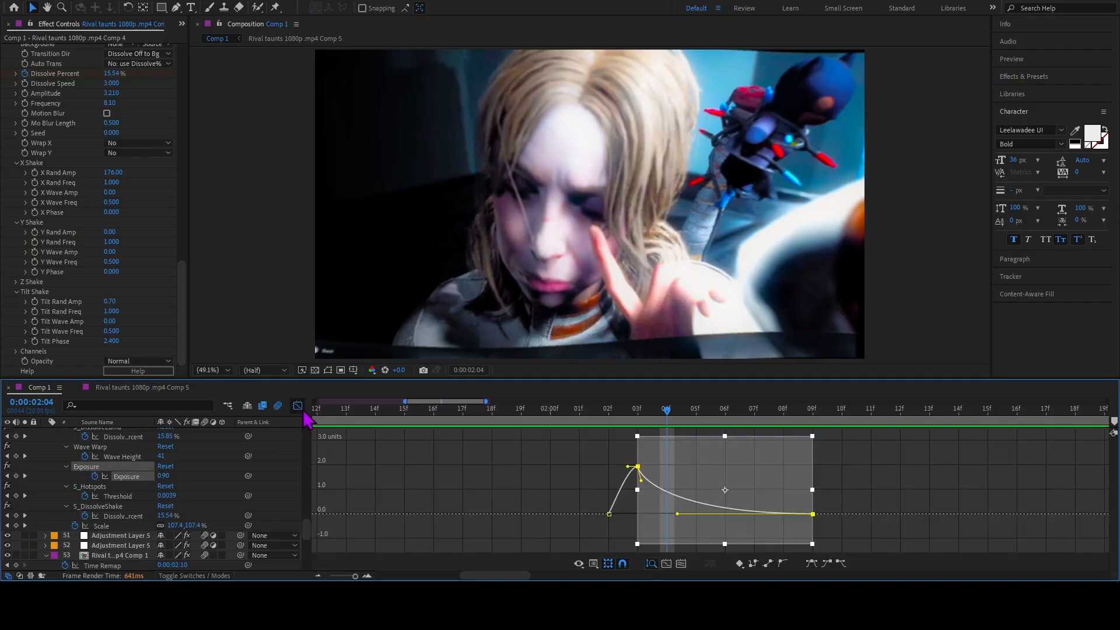
click(610, 541)
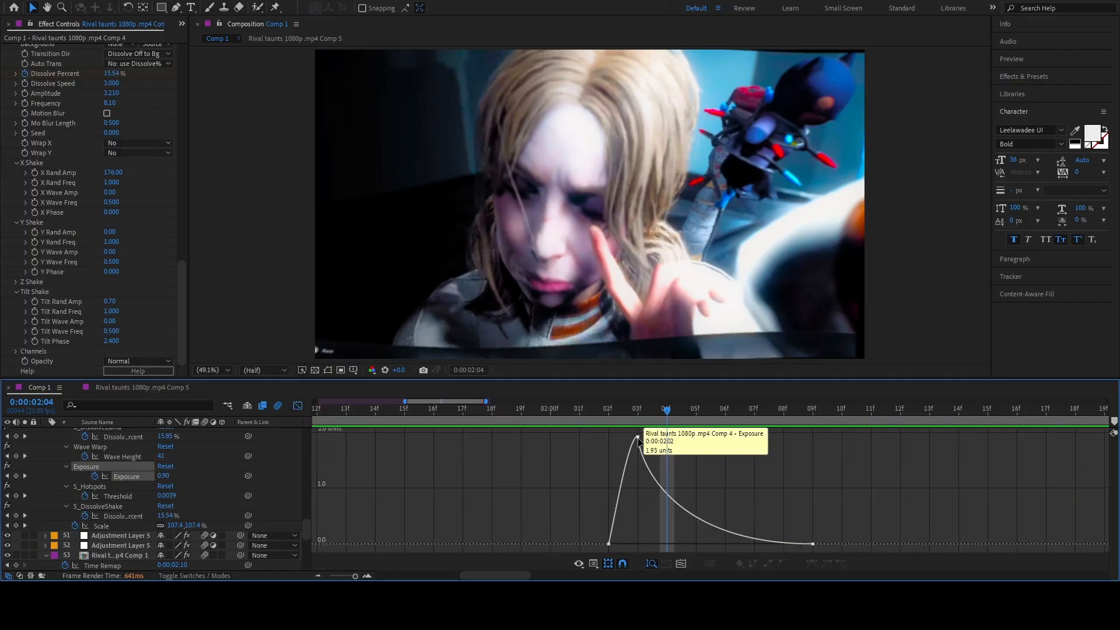
click(638, 437)
drag(668, 420, 729, 464)
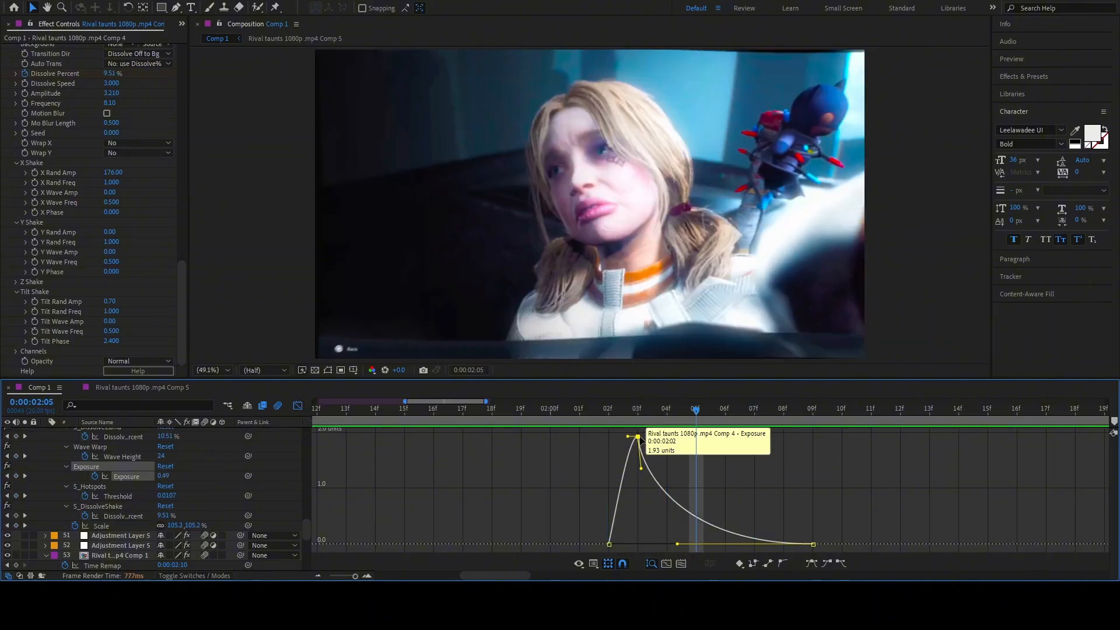
Select the Exposure keyframes at 0:00:02:03 and 0:00:02:09, return to 0:00:02:02, and view the easing curve.
click(297, 406)
drag(836, 482, 631, 480)
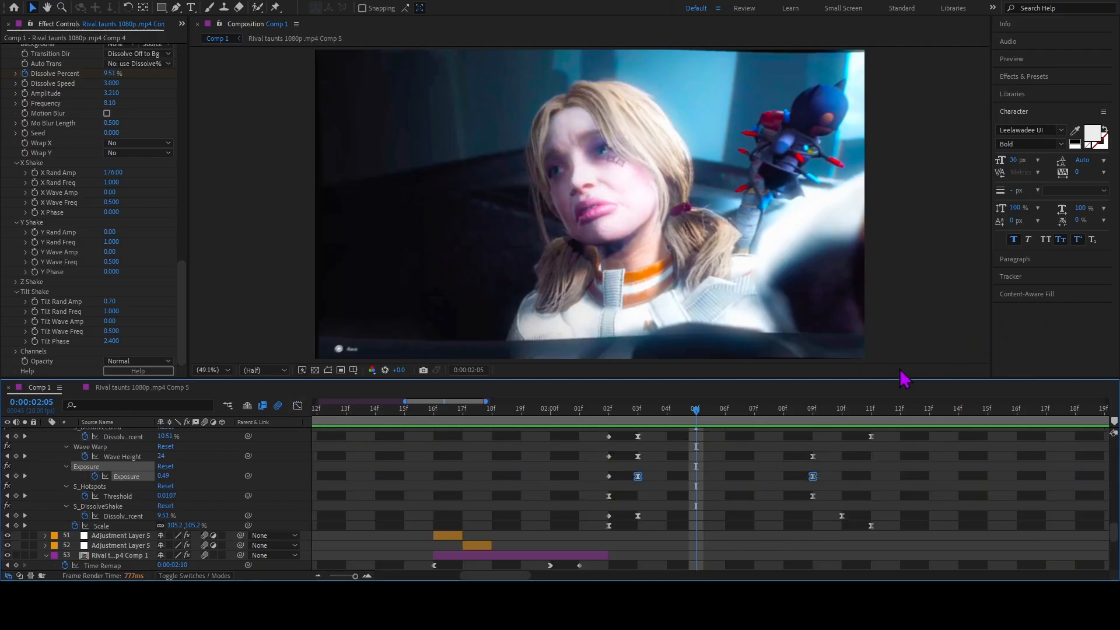
key(j)
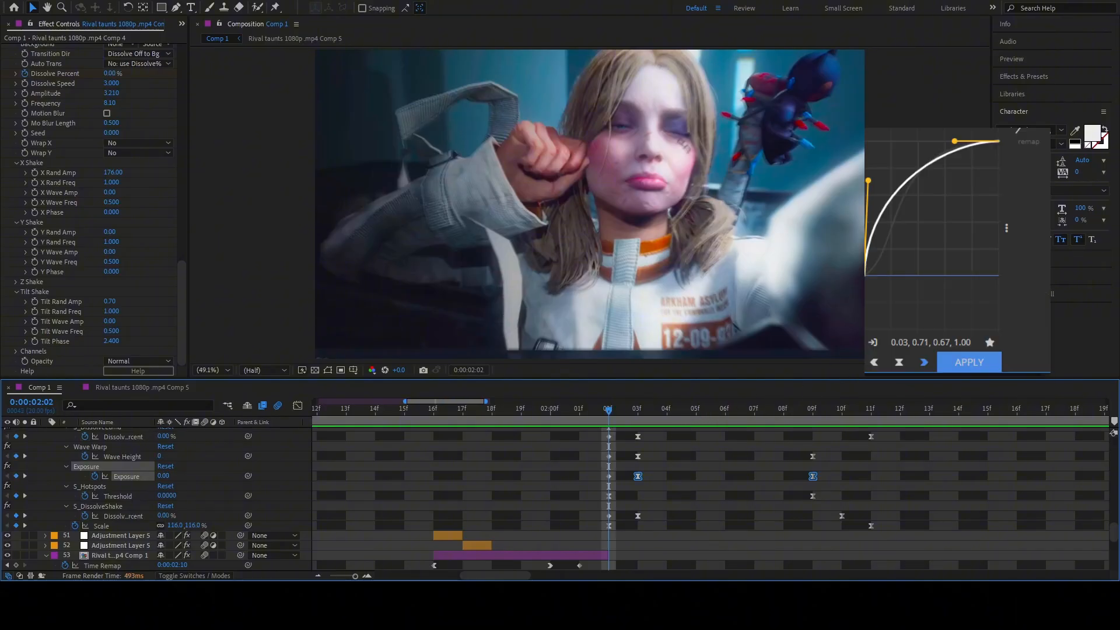
click(969, 362)
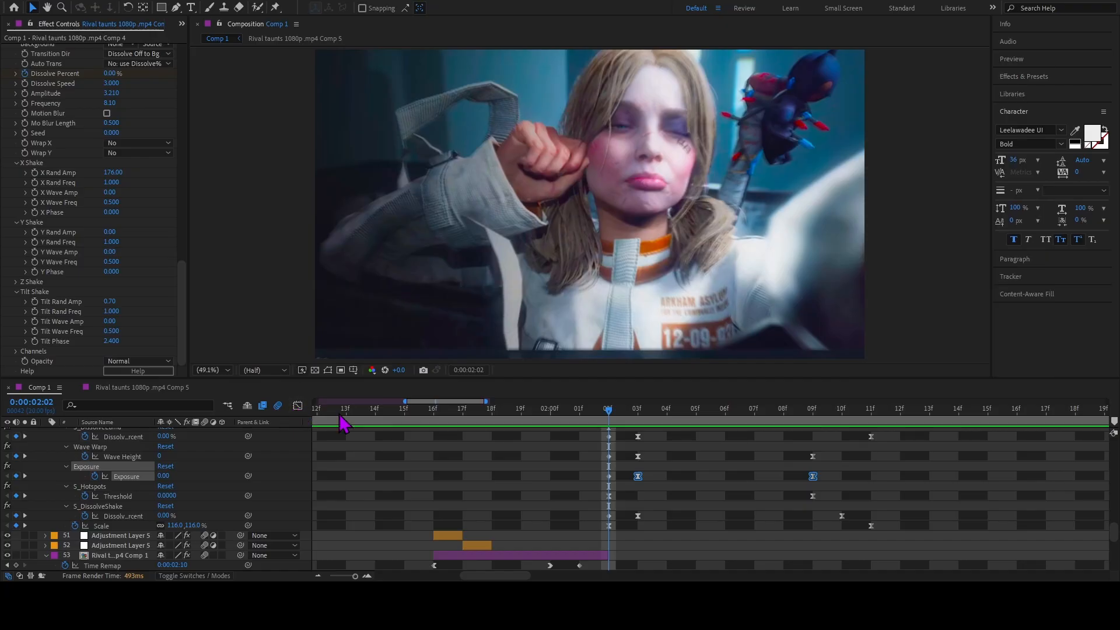
Select the Threshold keyframe and the S_DissolveShake Dissolve Percent keyframes in turn, examining the S_DissolveShake settings.
click(607, 518)
click(608, 496)
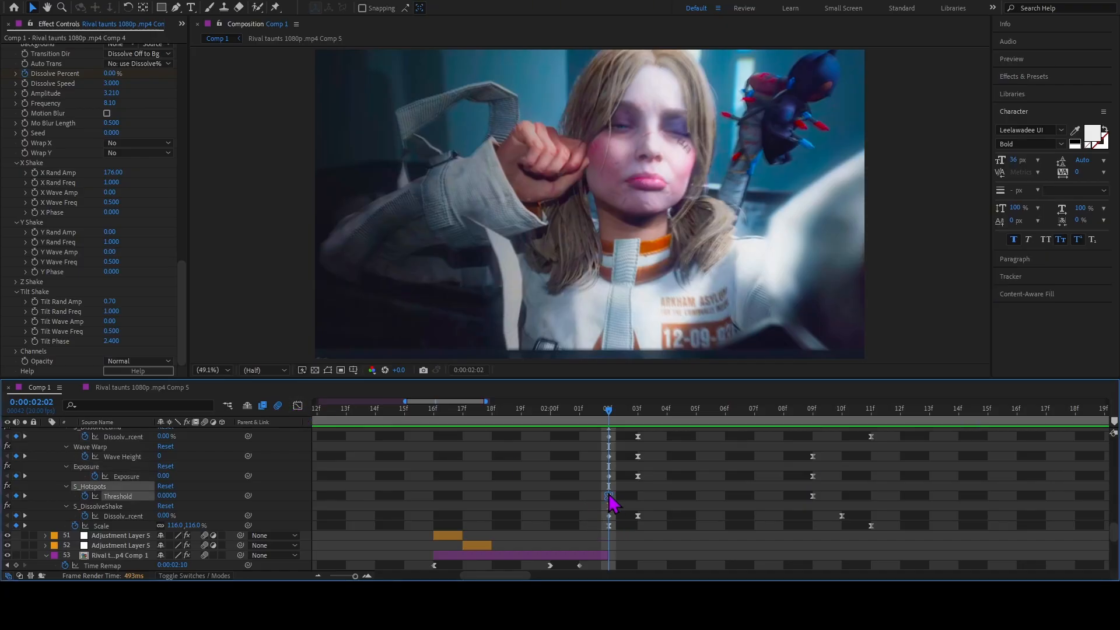
click(609, 516)
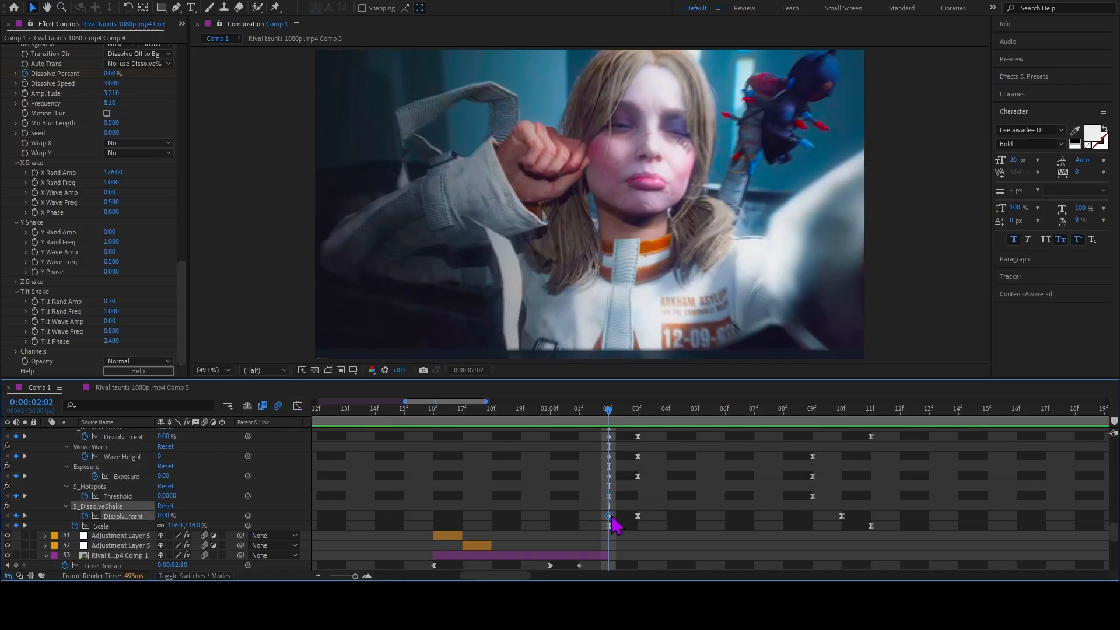
scroll(63, 233, up, 2)
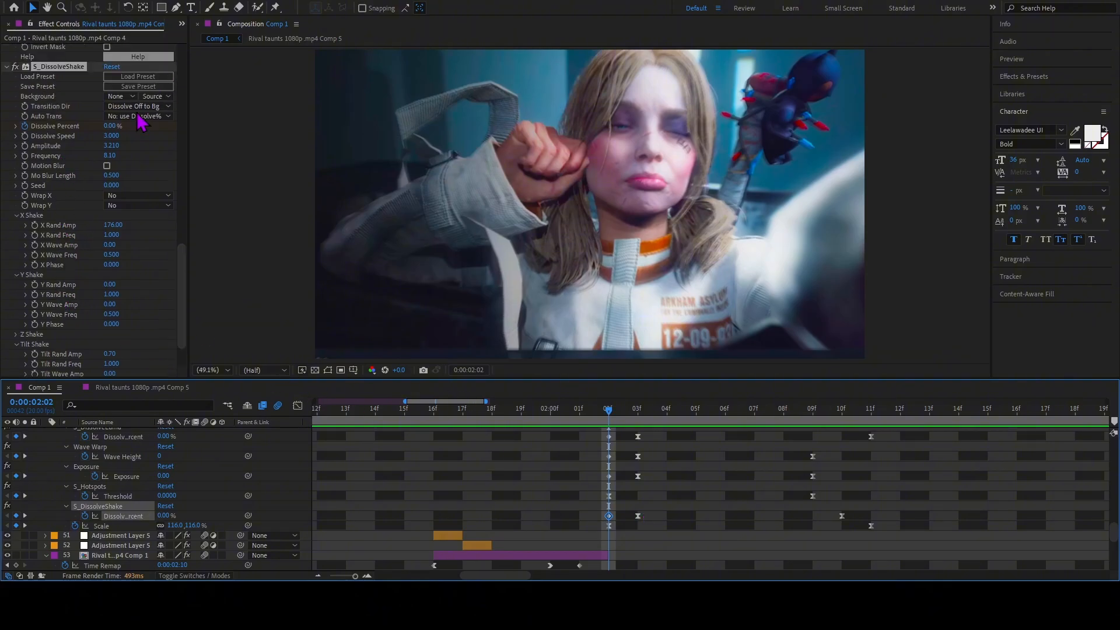
drag(696, 507, 623, 524)
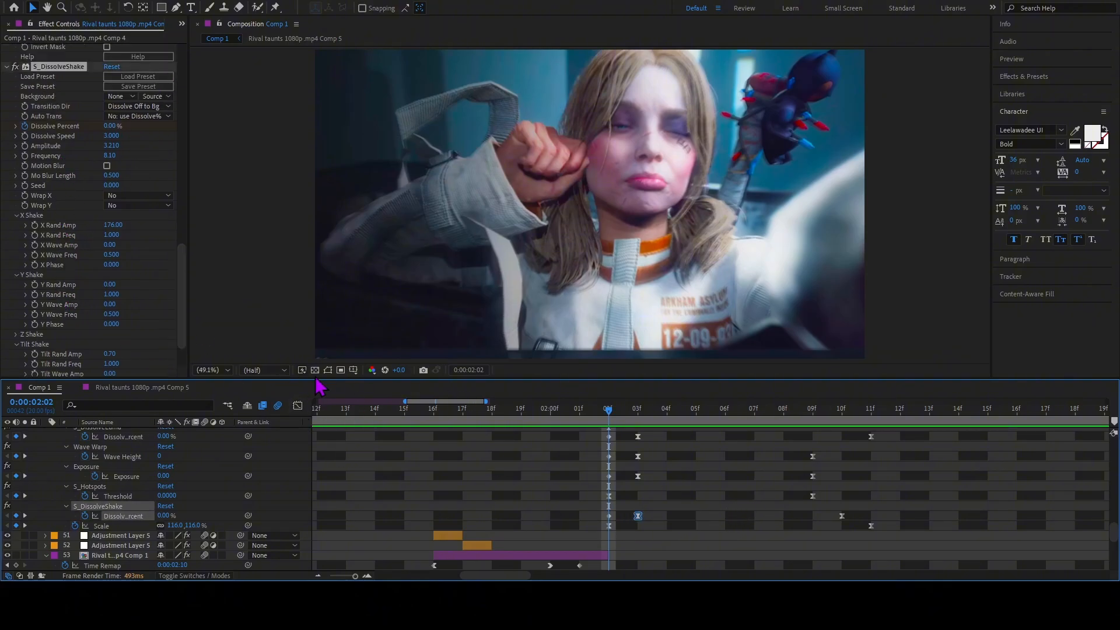
View the S_DissolveShake Dissolve Percent graph, check the frame at 0:00:02:03, and return to the keyframe view.
click(299, 406)
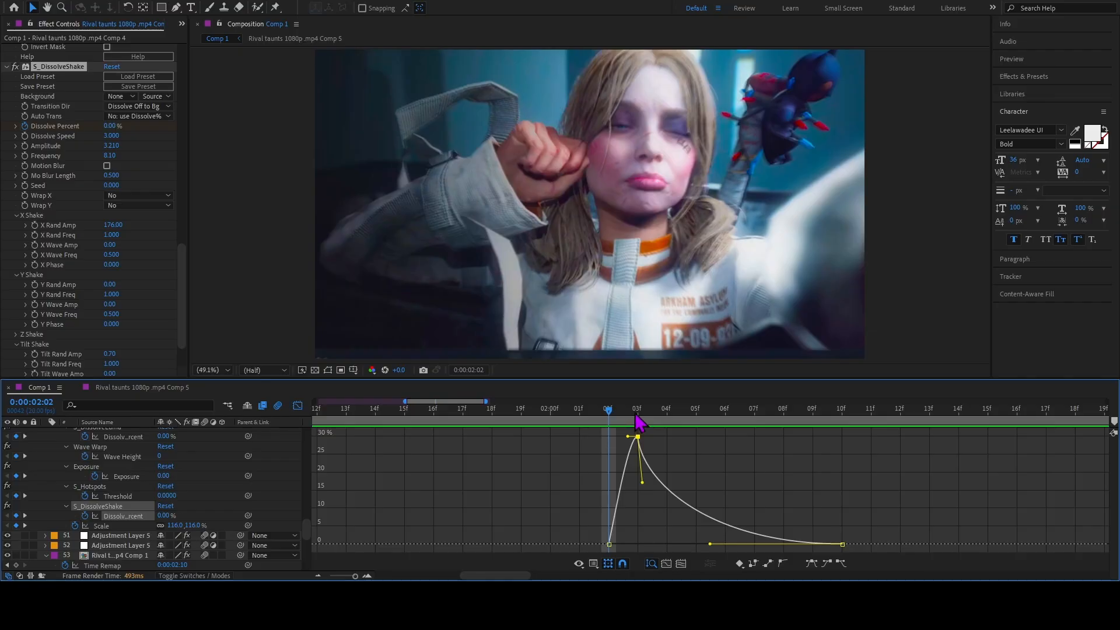
click(636, 416)
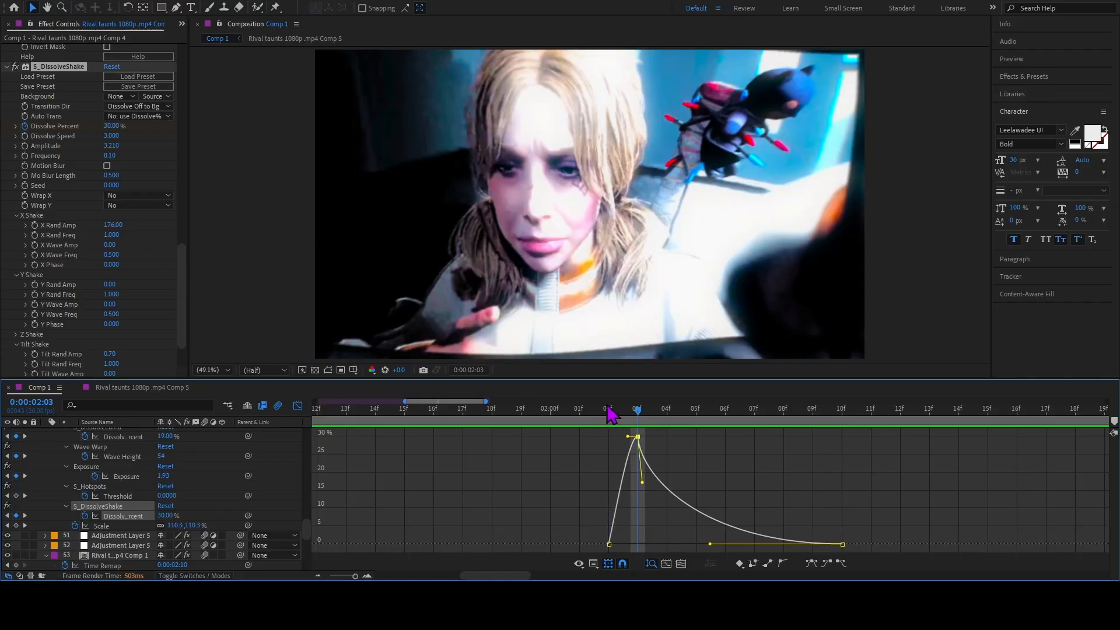
key(space)
key(space)
click(298, 406)
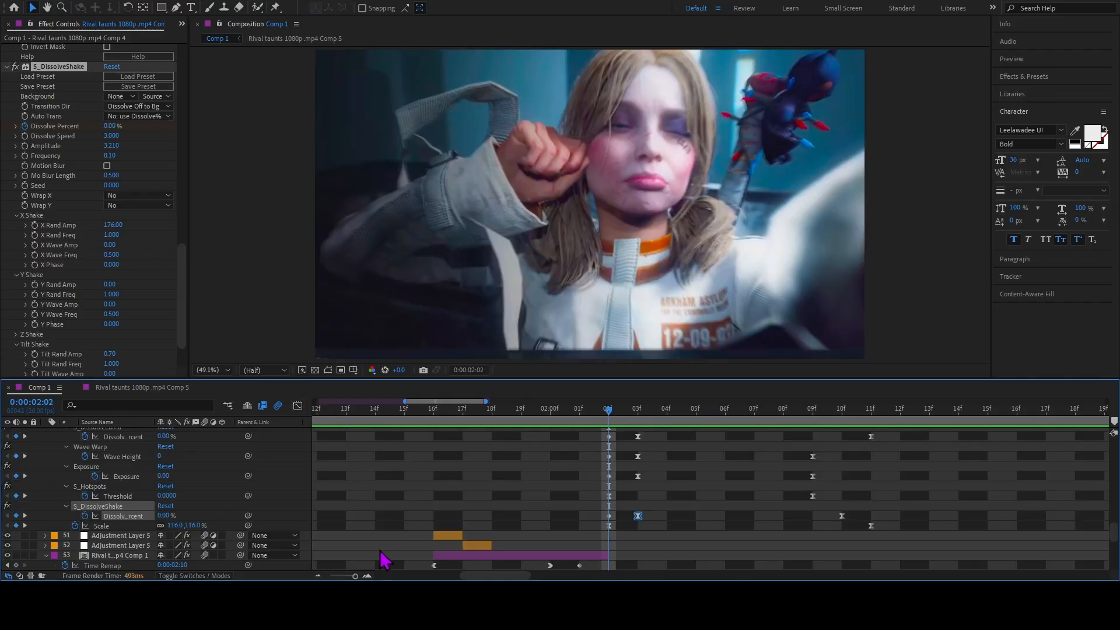
Zoom out the timeline, clear the selection, and look through the layer stack with layer 50's properties collapsed.
click(318, 576)
scroll(637, 508, up, 4)
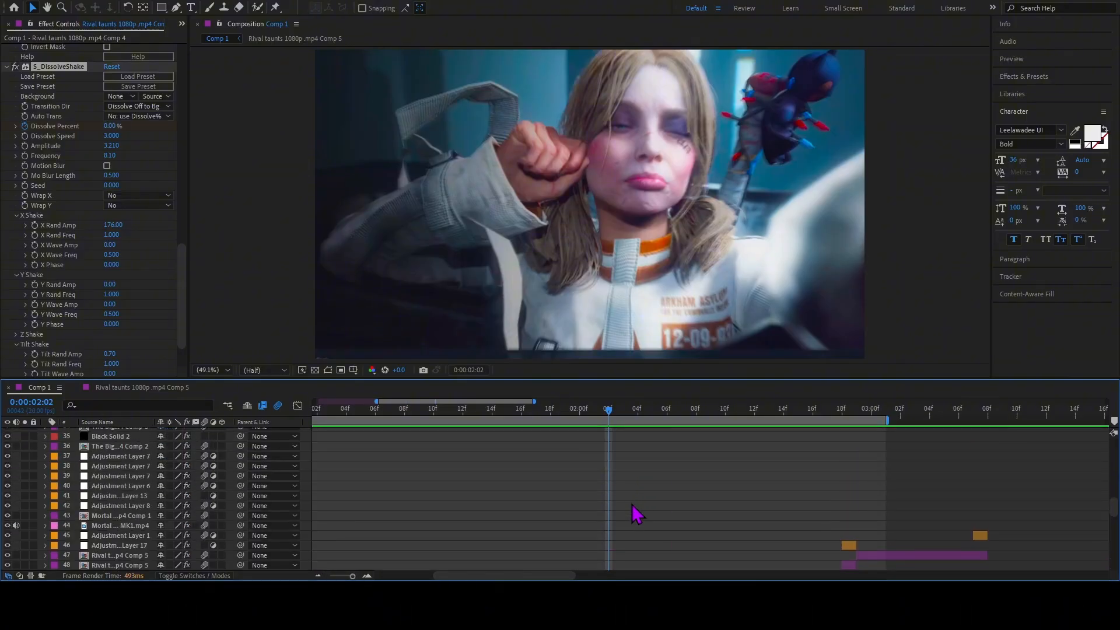
click(674, 496)
click(590, 470)
scroll(641, 496, up, 5)
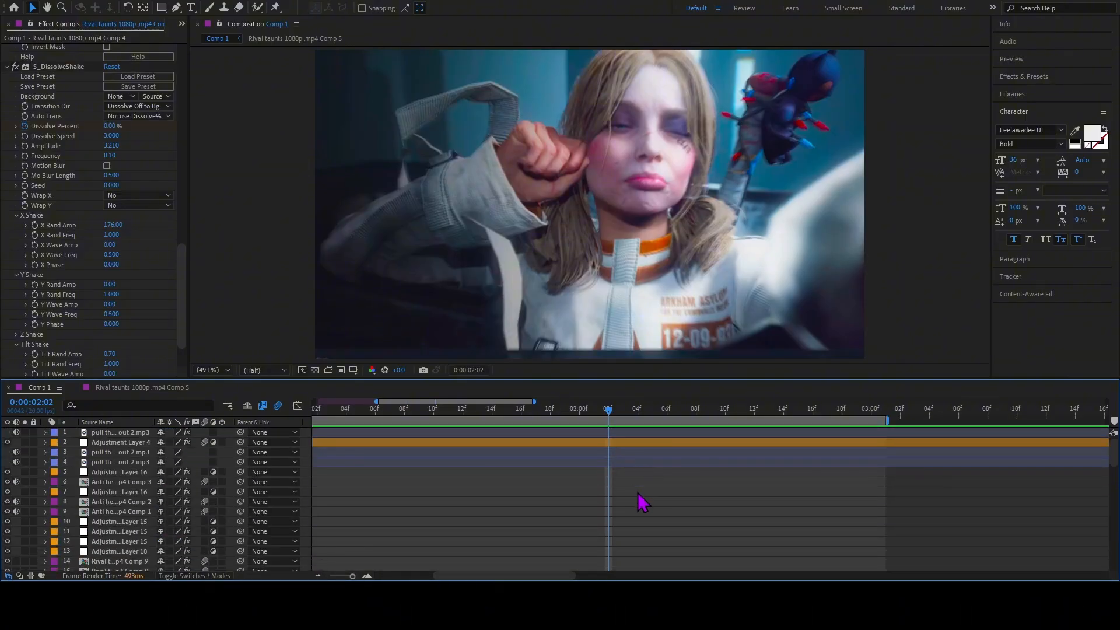
scroll(651, 499, down, 5)
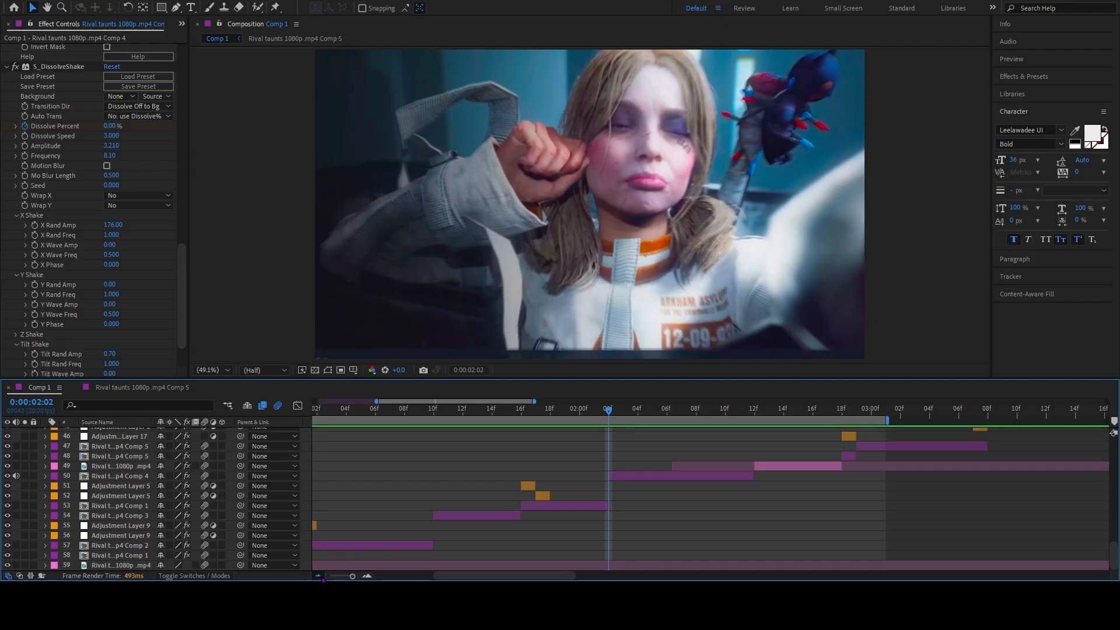
Scrub forward to 0:00:02:16, select layer 49, and move to its in point at 0:00:02:12.
click(318, 577)
drag(608, 418, 717, 452)
click(702, 466)
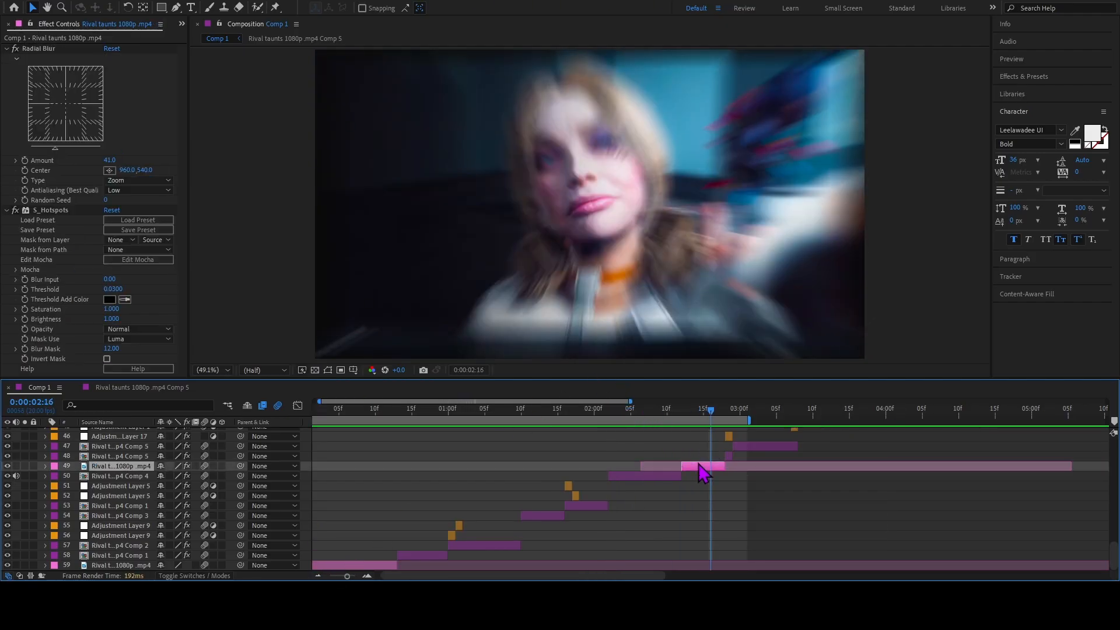
key(i)
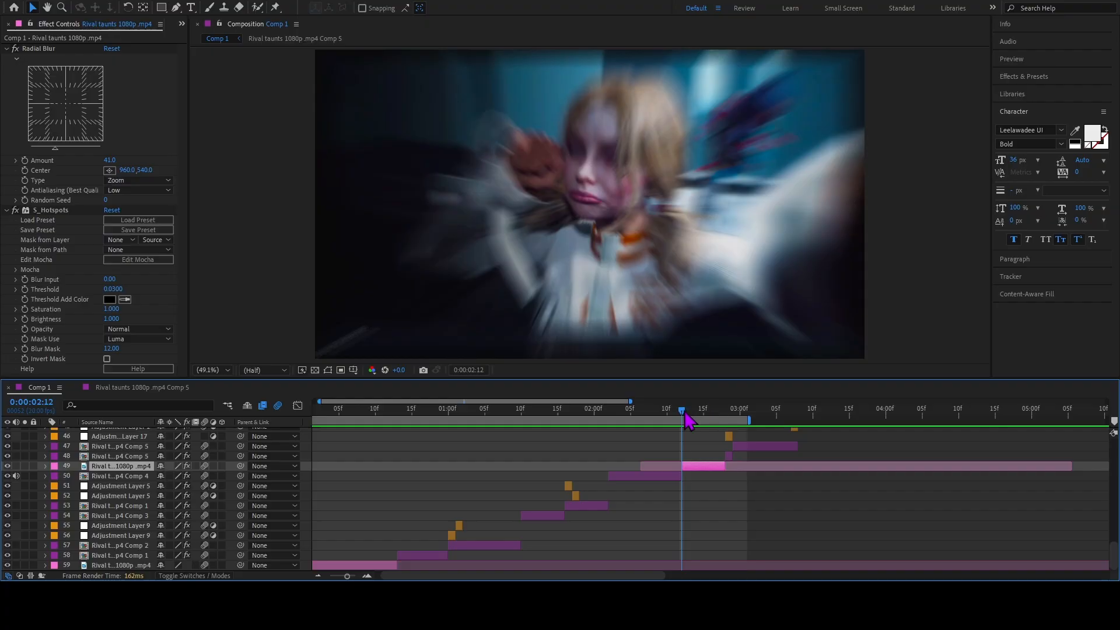
Move to 0:00:02:18, select layer 48, and look through its Minimax, CC Light Rays, Motion Tile and S_DissolveShake settings.
drag(682, 425, 732, 442)
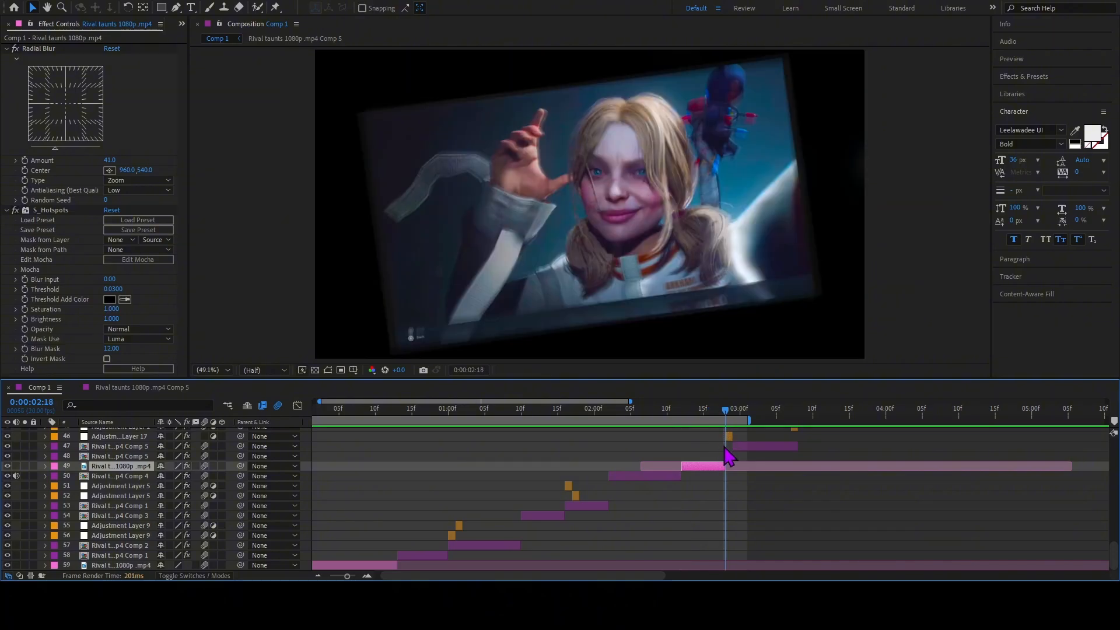
click(729, 456)
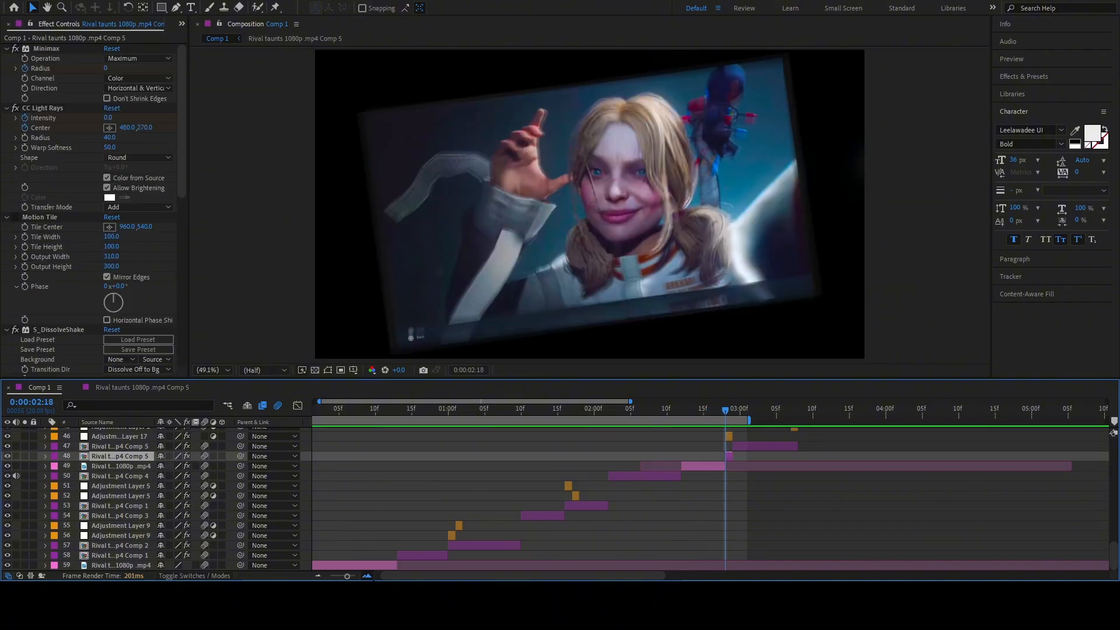
key(=)
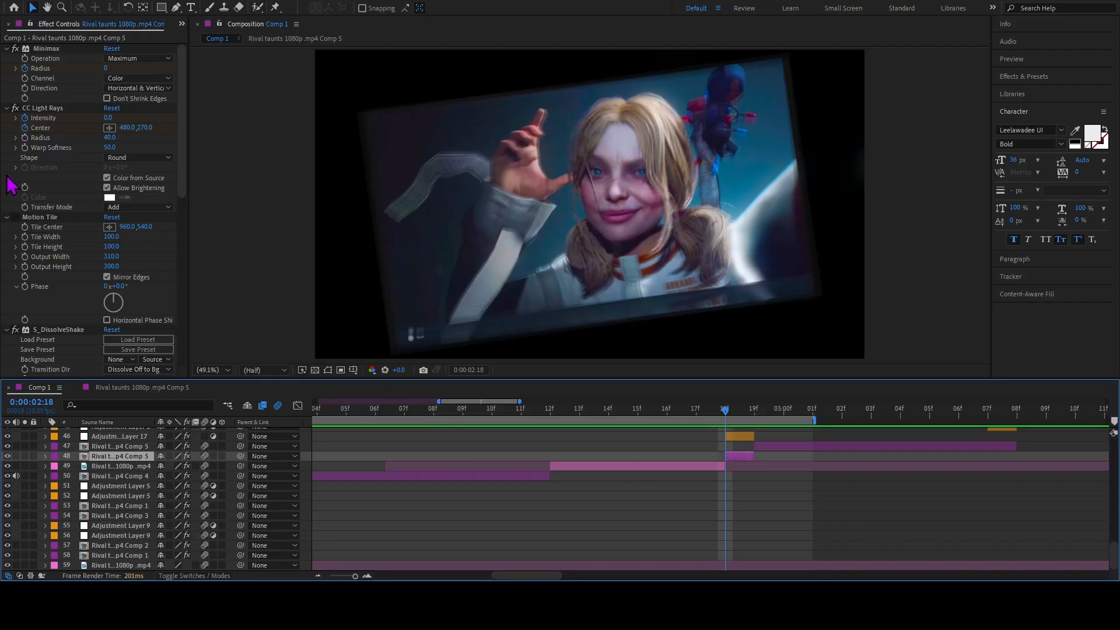
scroll(72, 233, down, 8)
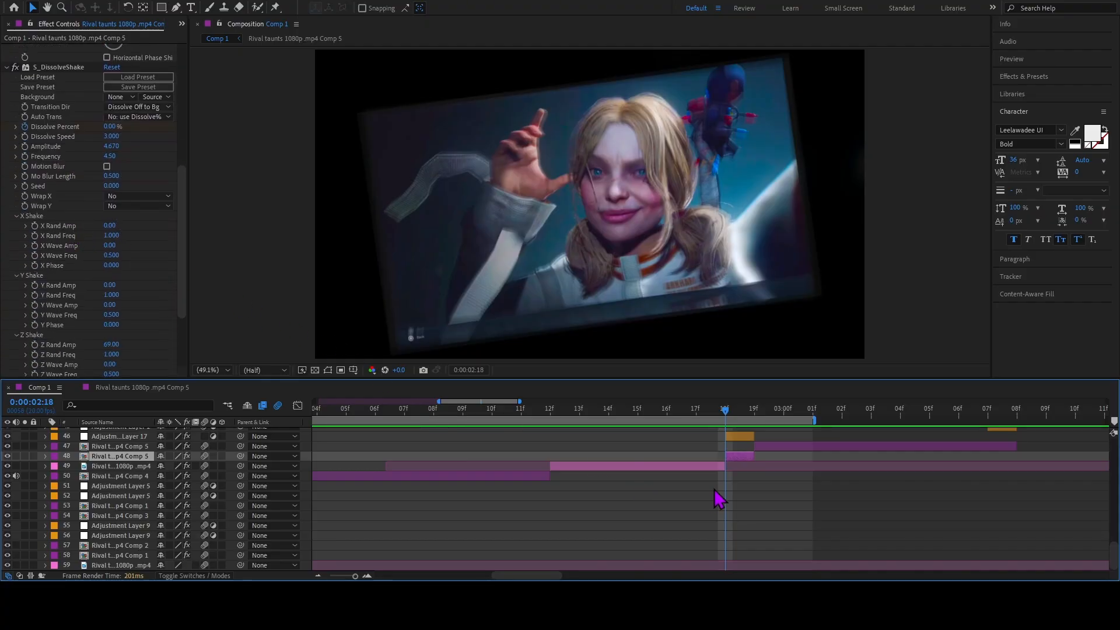
Compare the Transform effect on Adjustment Layer 17 with layer 48's effects by selecting the two layers alternately.
click(744, 436)
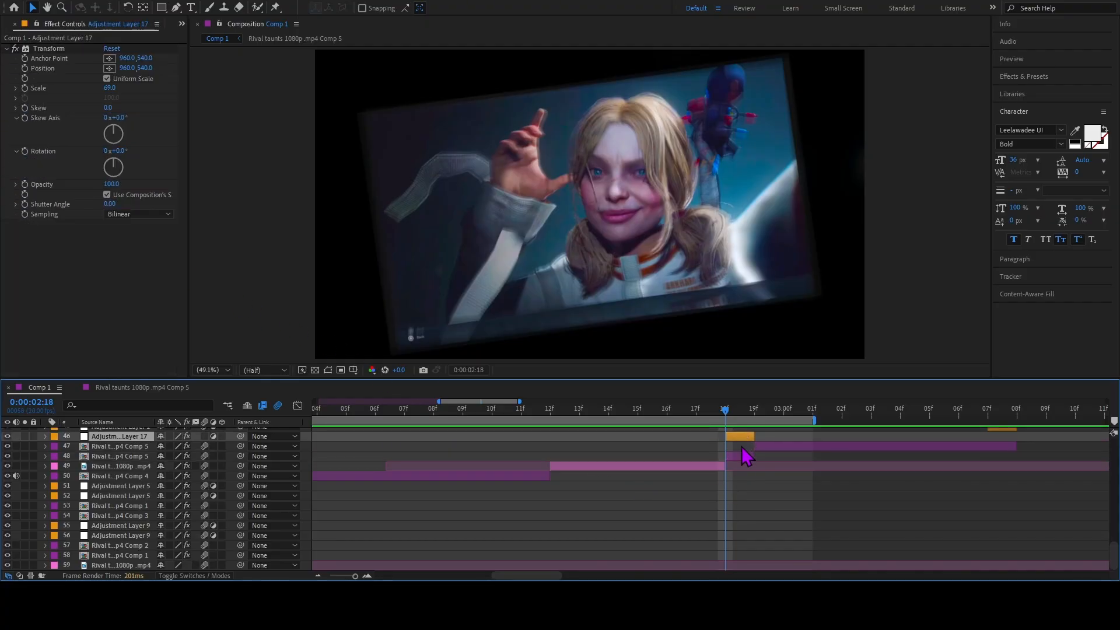
click(741, 457)
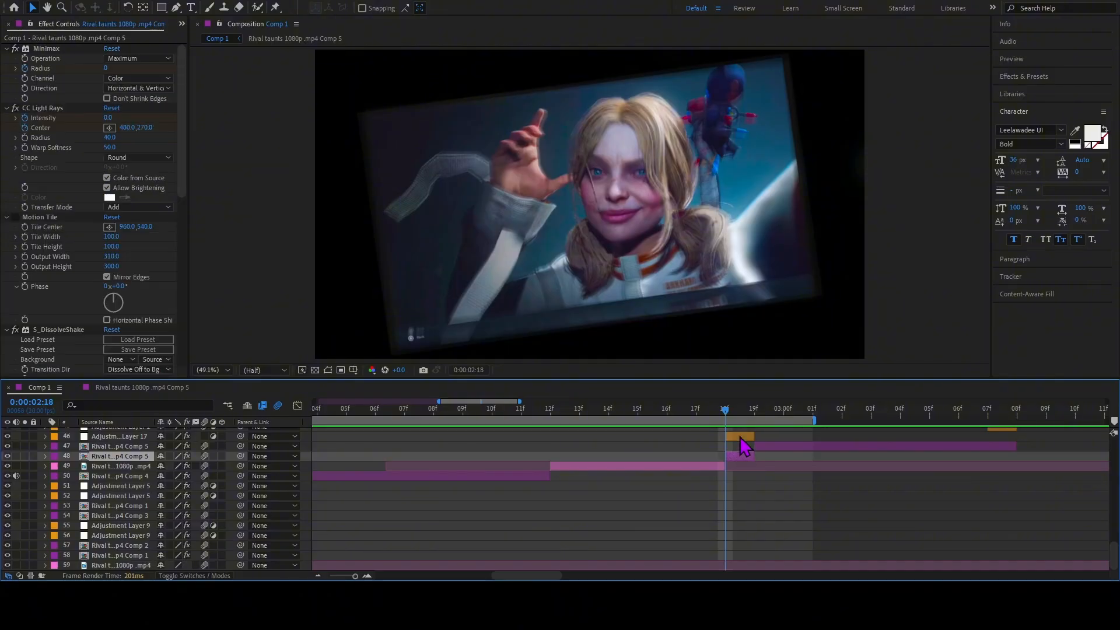
click(741, 437)
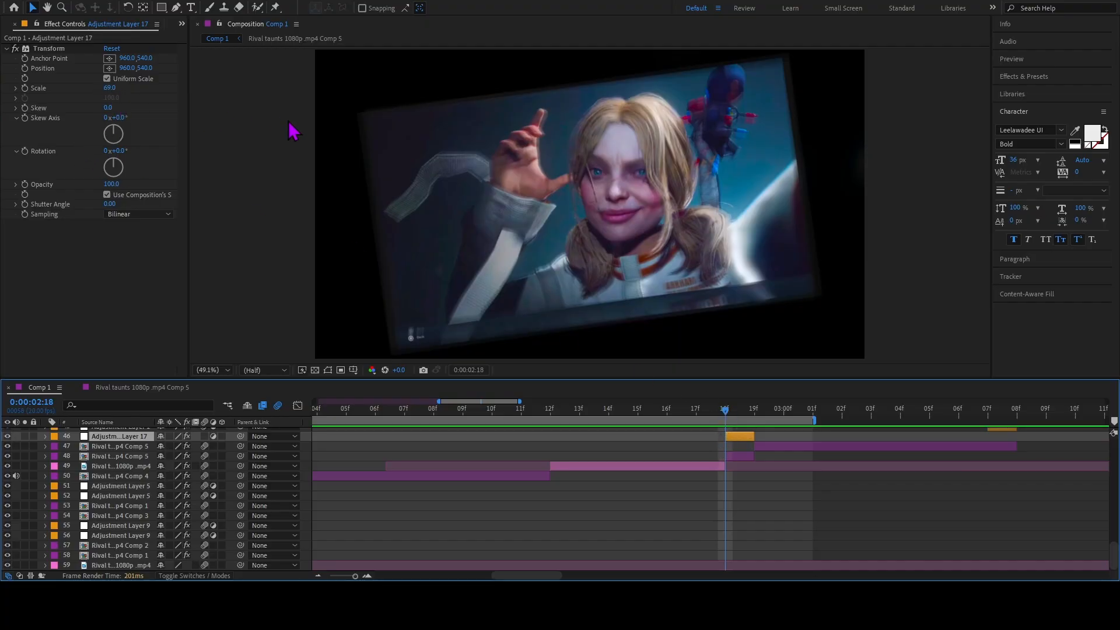
click(739, 456)
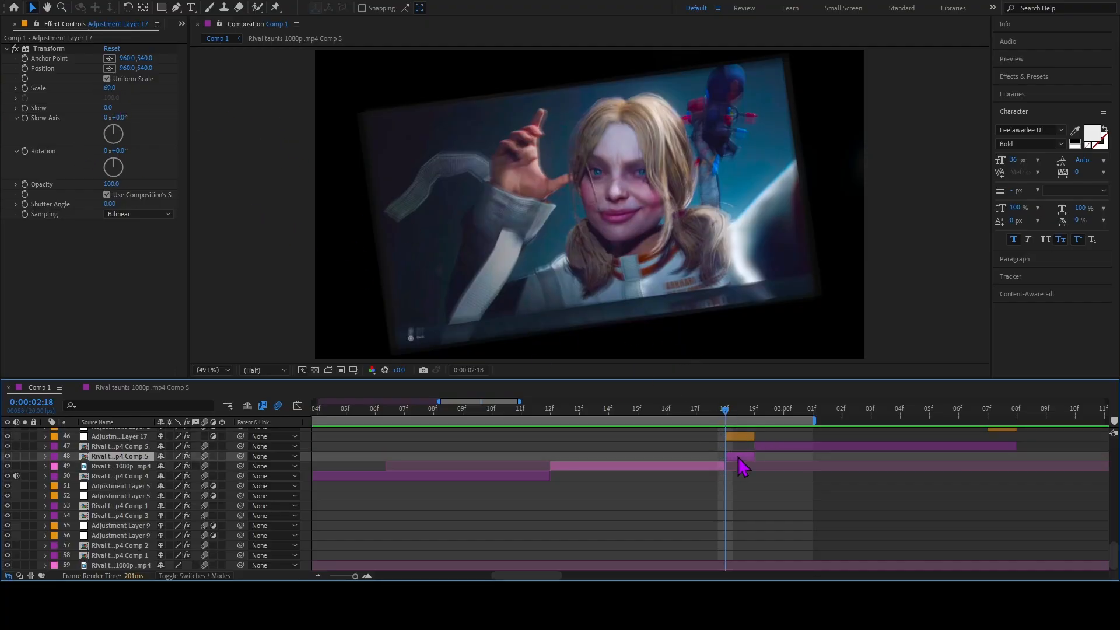
Reveal layer 48's Rotation keyframes, extend the work area end to 0:00:03:07, and preview the composition.
key(r)
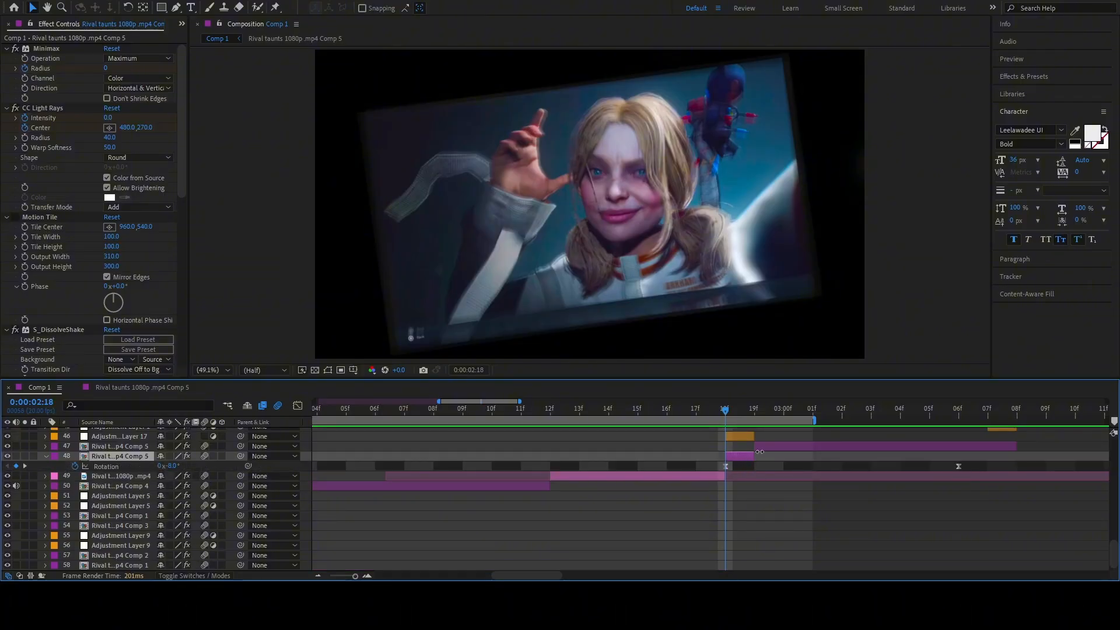
mouse_move(730, 410)
mouse_down()
mouse_move(875, 430)
mouse_move(713, 438)
mouse_move(744, 428)
mouse_move(1017, 449)
mouse_move(988, 456)
mouse_up()
key(space)
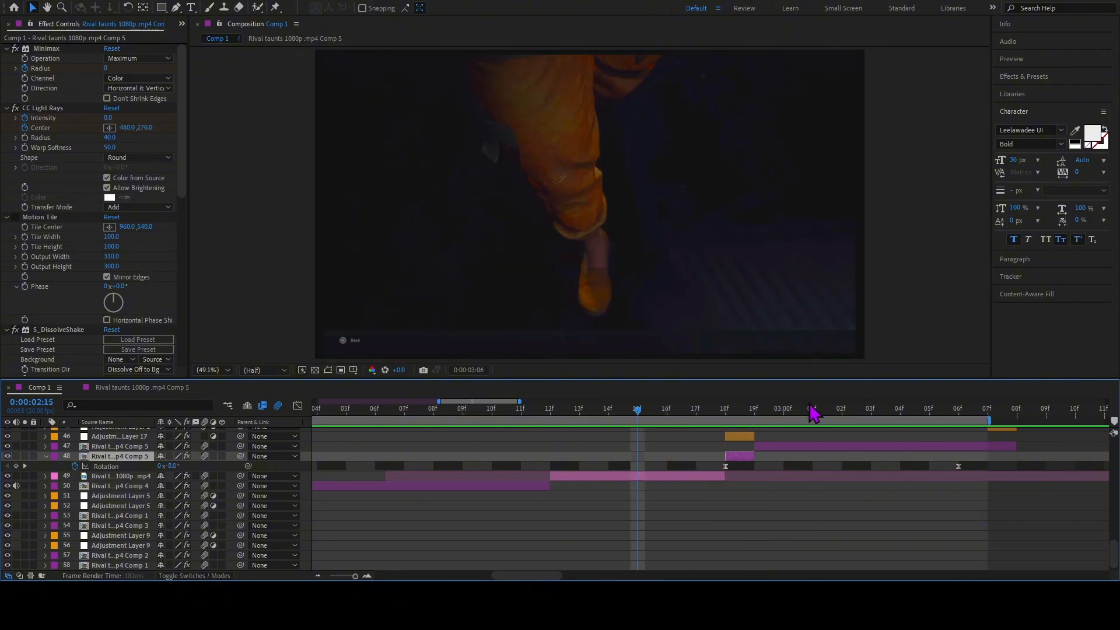
key(space)
Preview the rotation transition, scrub back over it, and stop with the playhead at 0:00:02:19.
drag(730, 415, 754, 469)
key(space)
key(space)
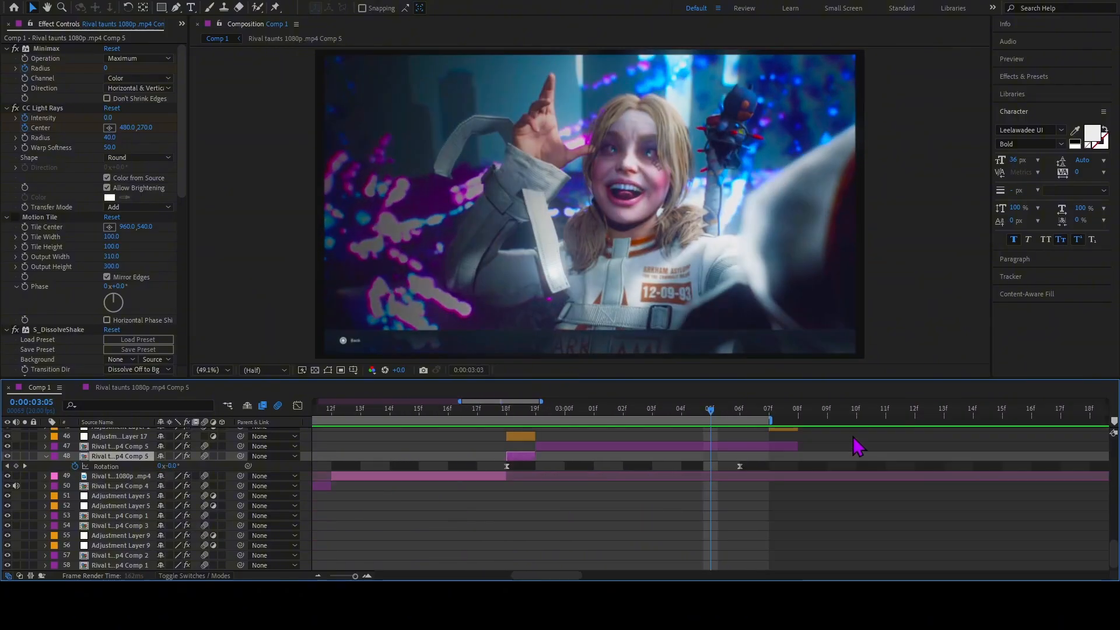
drag(696, 416, 512, 424)
key(space)
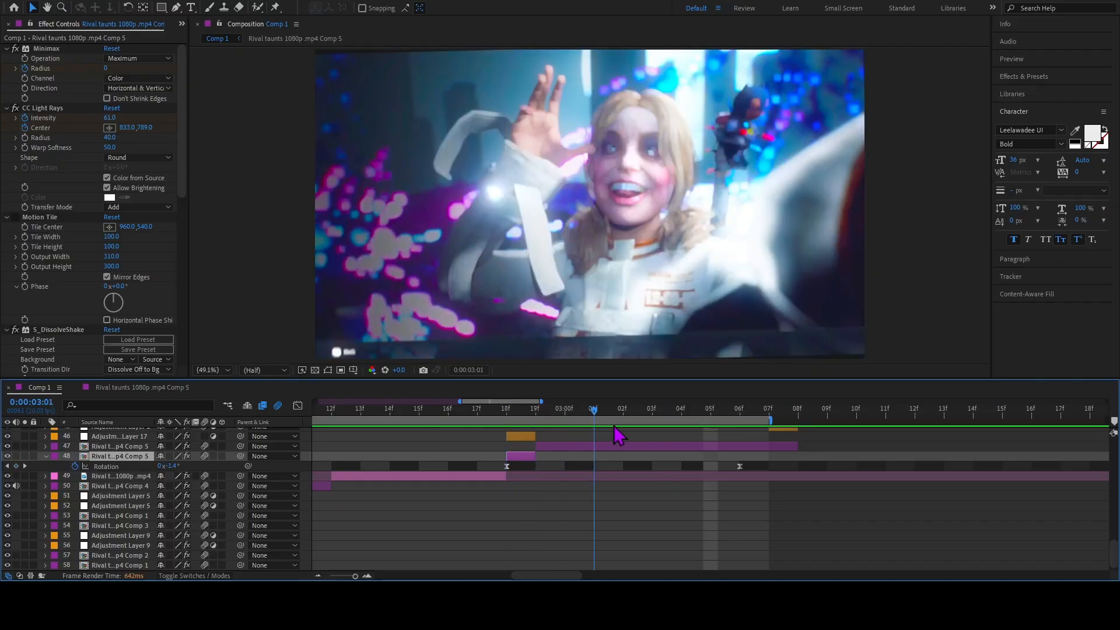
key(space)
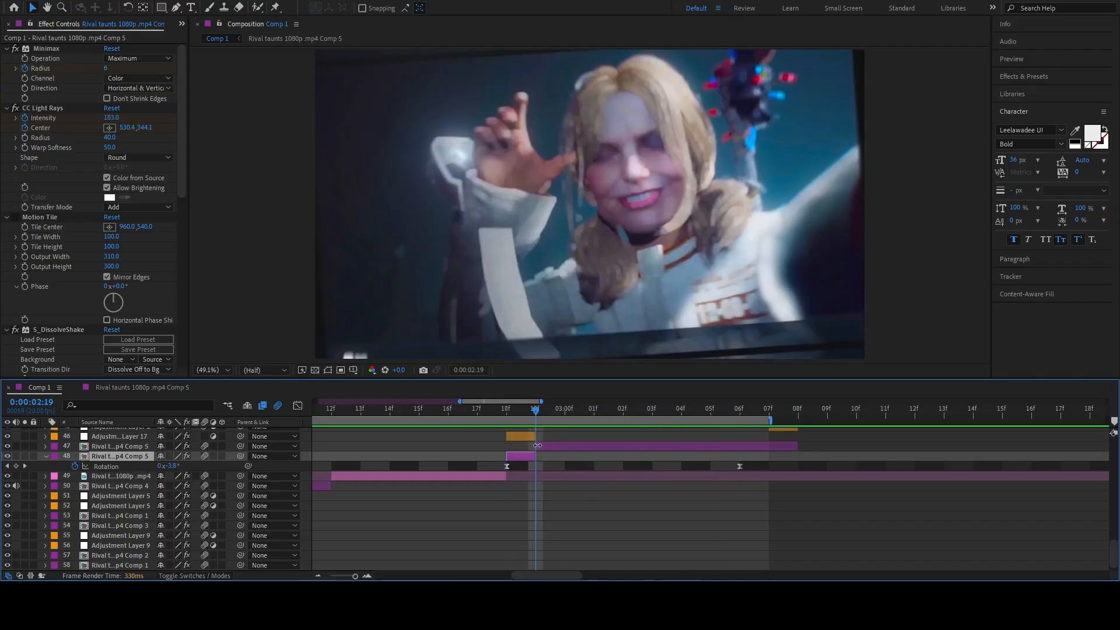
Reveal layer 47's keyframes, select CC Light Rays, and scrub to 0:00:03:04 and back to 0:00:02:19 to examine it.
click(540, 447)
key(u)
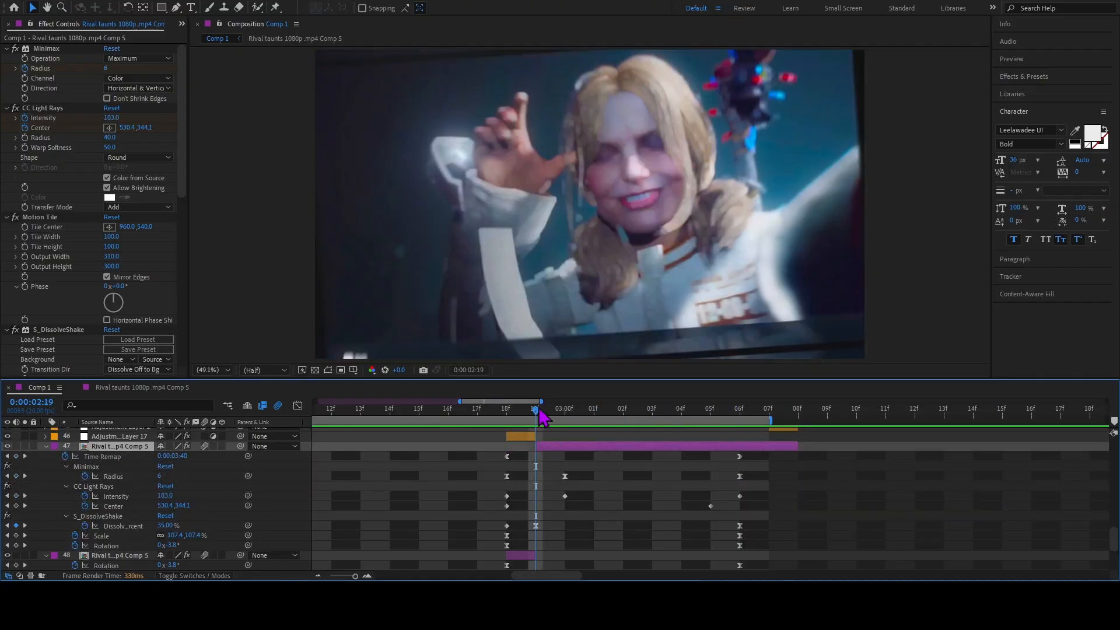
click(93, 488)
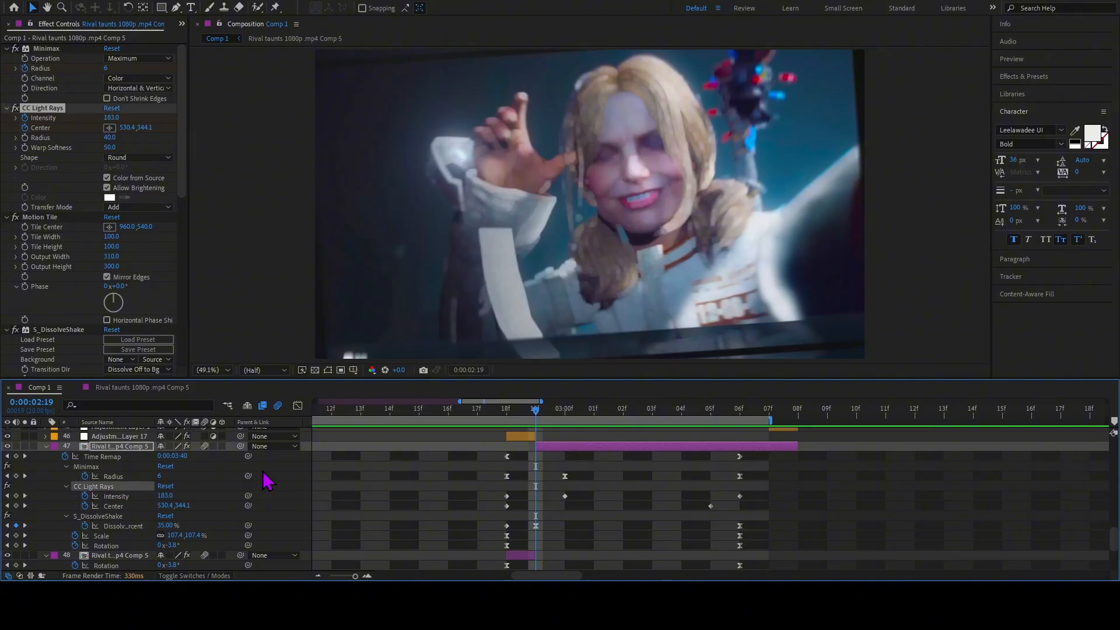
drag(534, 410, 588, 428)
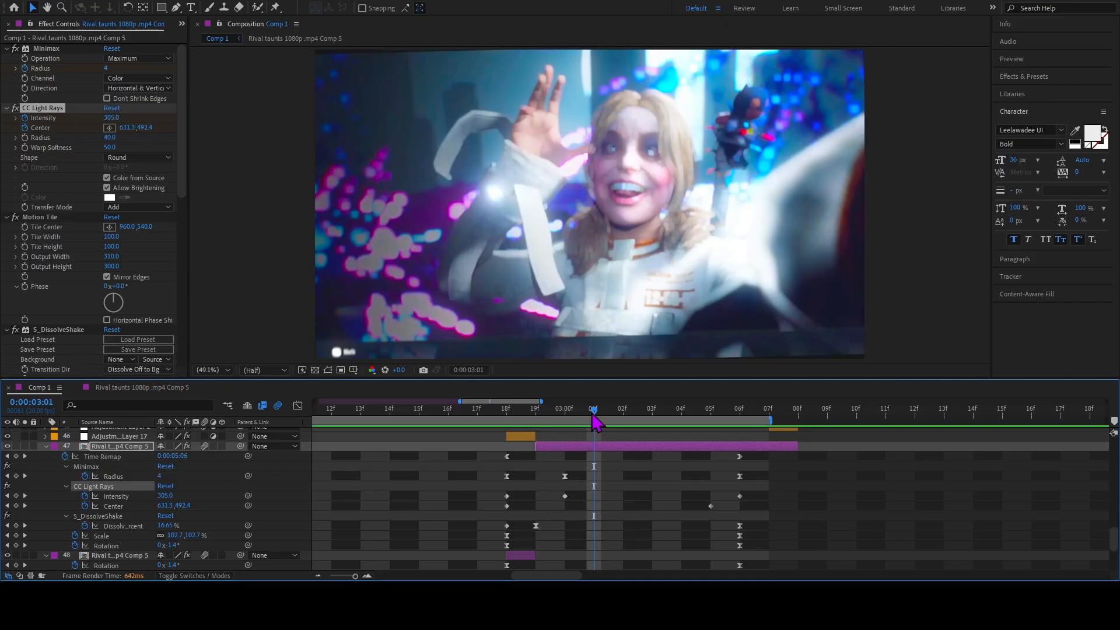
drag(593, 415, 695, 445)
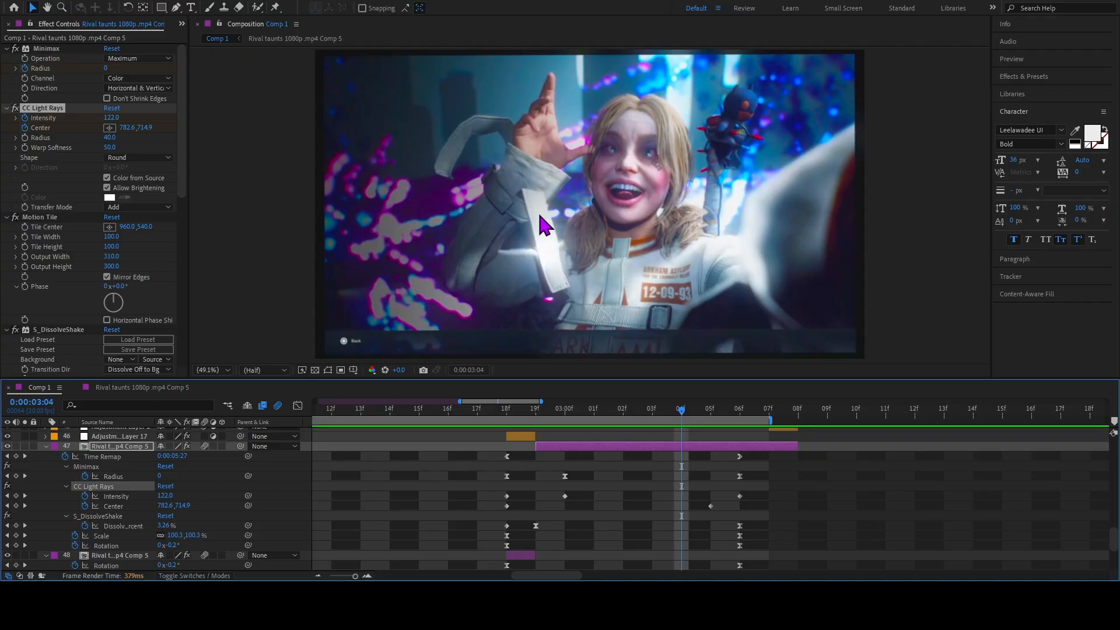
drag(680, 408, 545, 457)
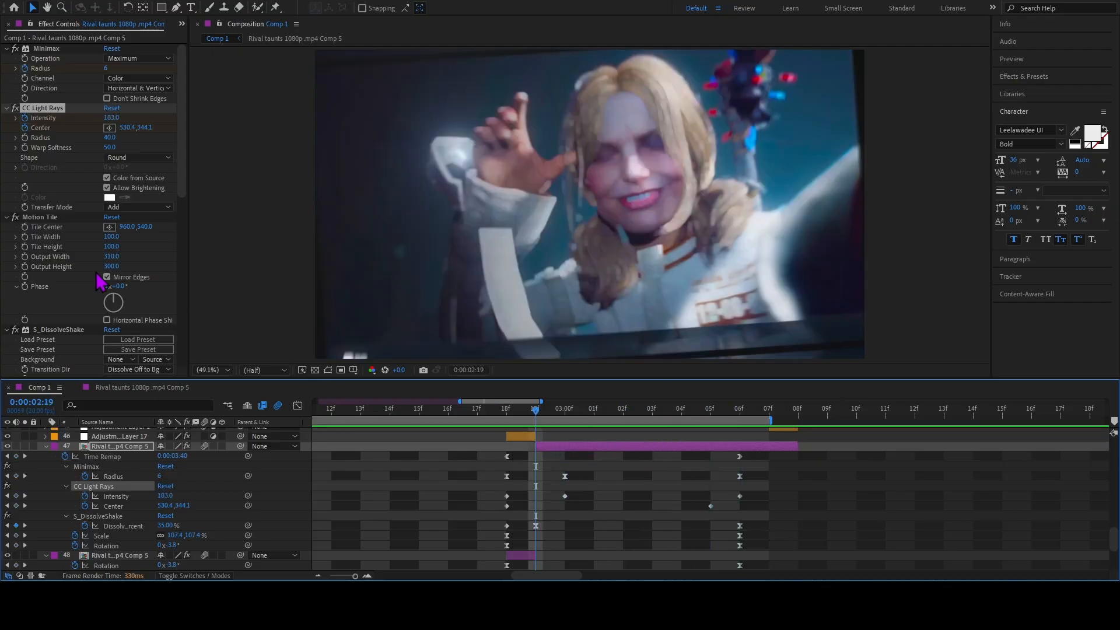
Examine the first CC Light Rays Intensity and Minimax Radius keyframes on layer 47, checking frames 0:00:03:00 and 0:00:03:03.
click(74, 49)
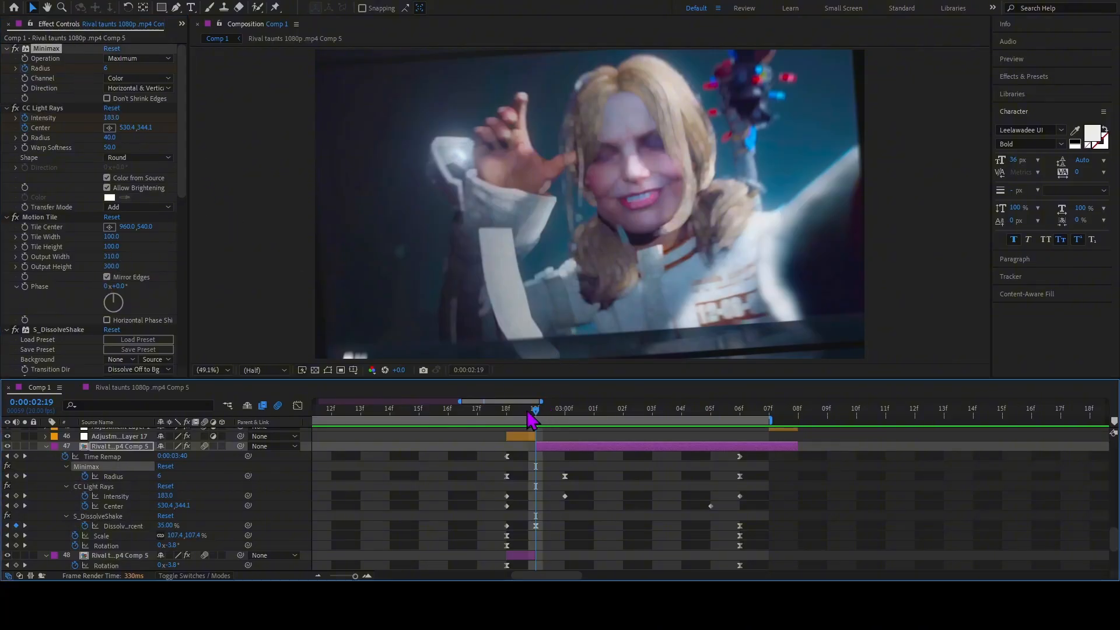
mouse_move(535, 410)
mouse_down()
mouse_move(488, 430)
mouse_move(540, 428)
mouse_up()
click(507, 496)
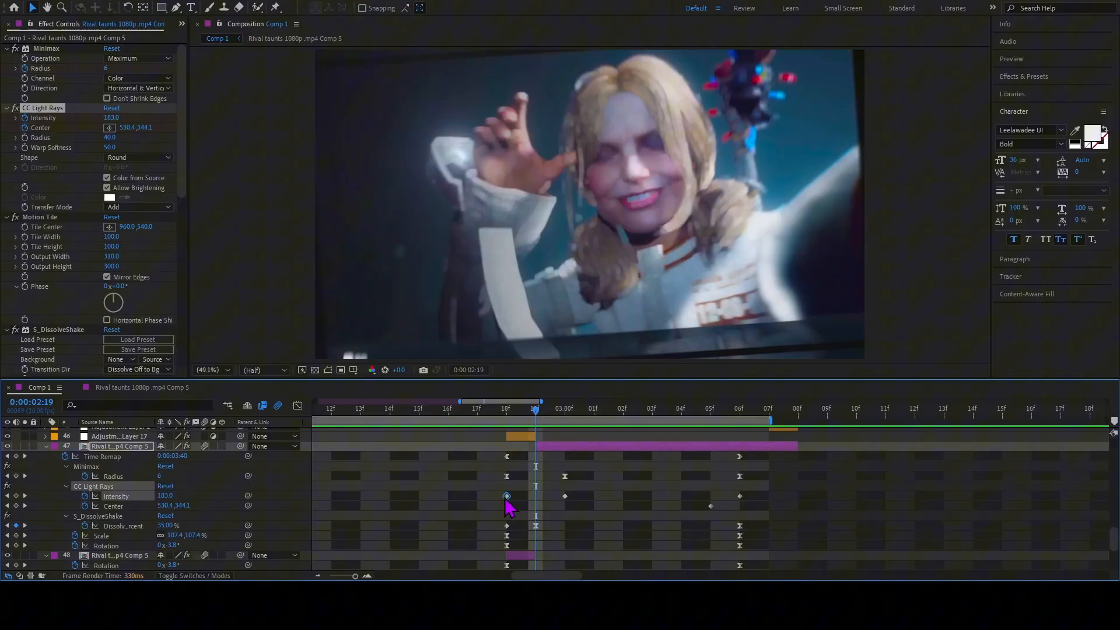
click(105, 467)
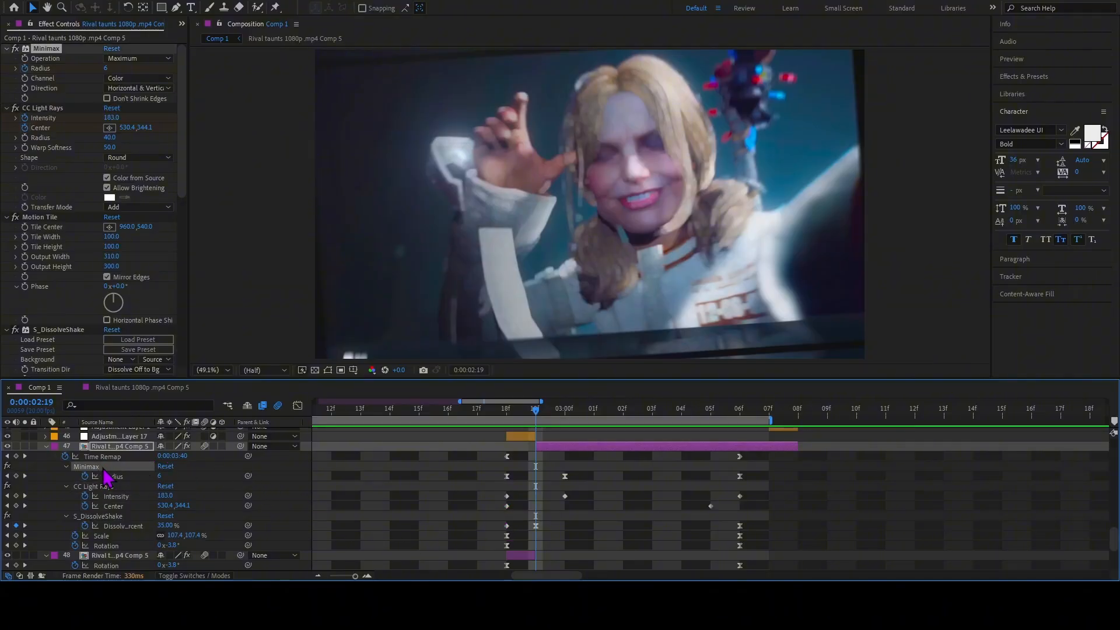
click(507, 476)
drag(535, 416, 562, 421)
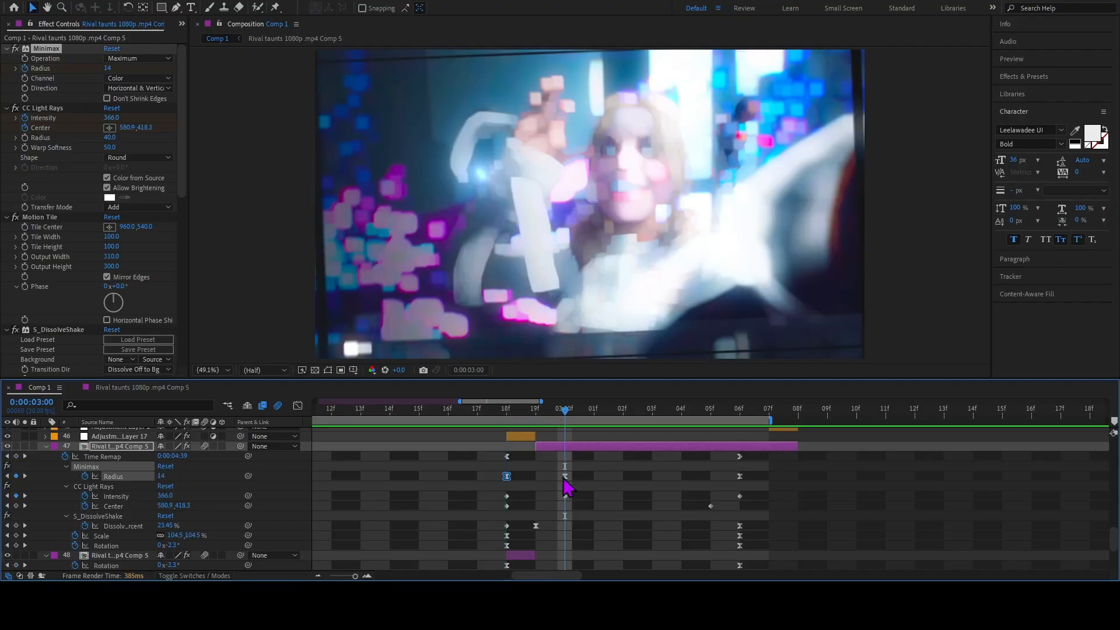
drag(583, 417, 651, 487)
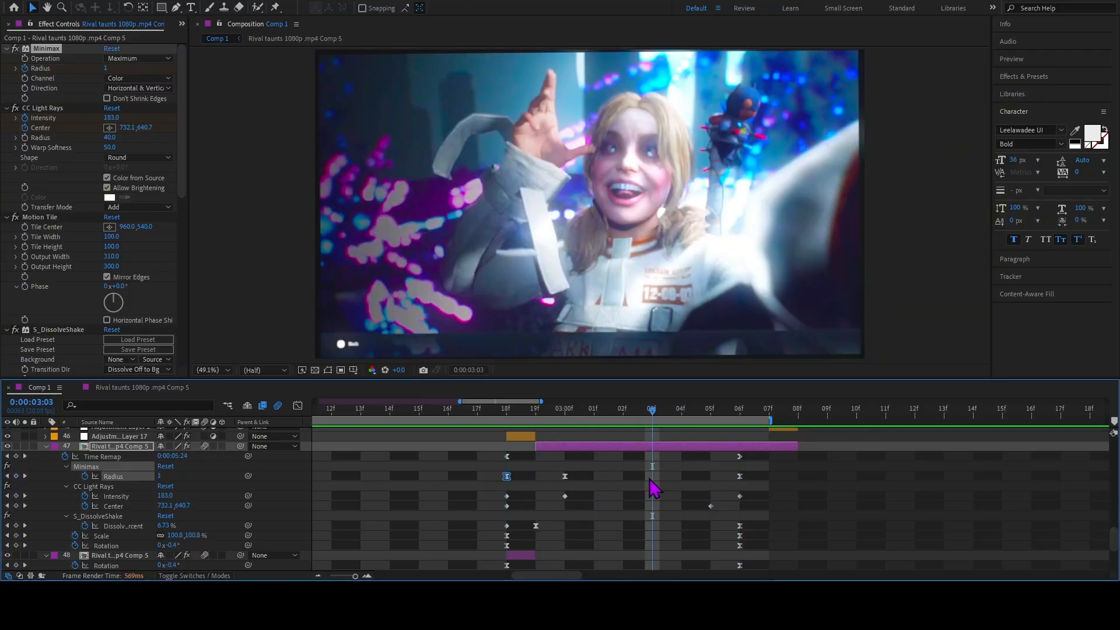
Check layer 47's Scale and Rotation keyframes by scrubbing from 0:00:02:18 to 0:00:03:05 and back to 0:00:02:19.
scroll(649, 490, down, 3)
click(506, 421)
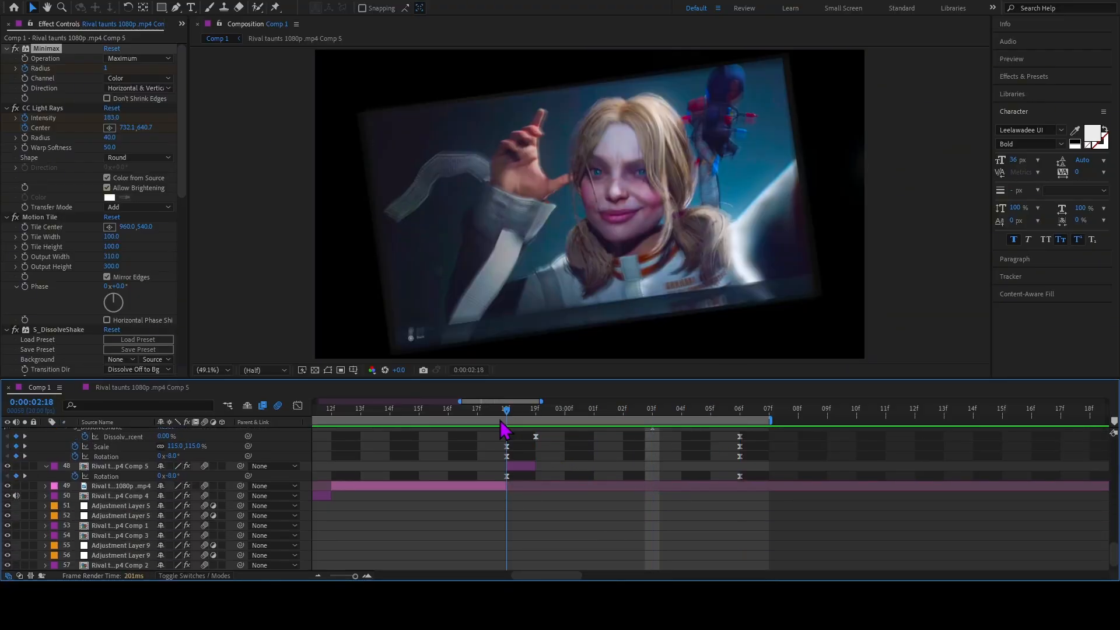
scroll(508, 426, up, 4)
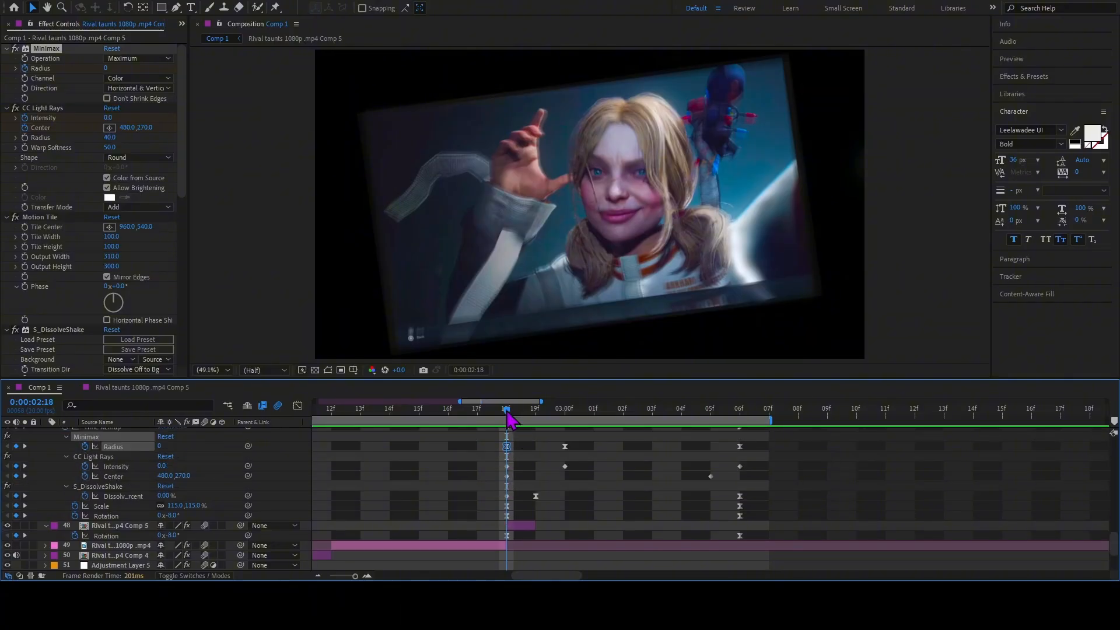
drag(521, 415, 603, 438)
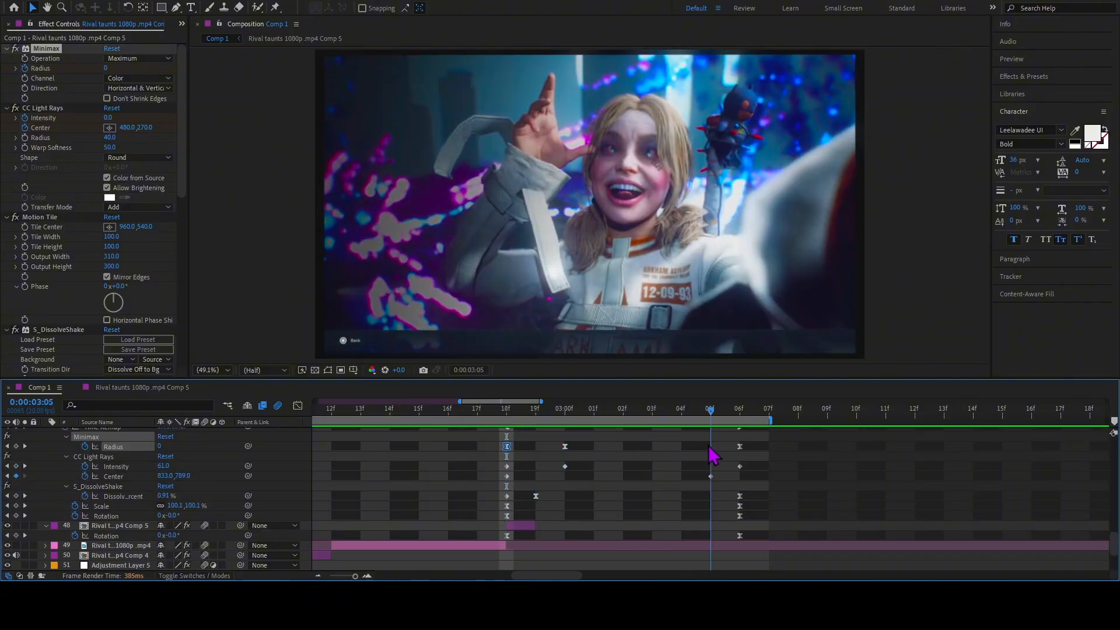
drag(546, 460, 532, 461)
Clear the keyframe selection, collapse the properties of layers 47 and 48, and move to 0:00:02:18.
click(627, 497)
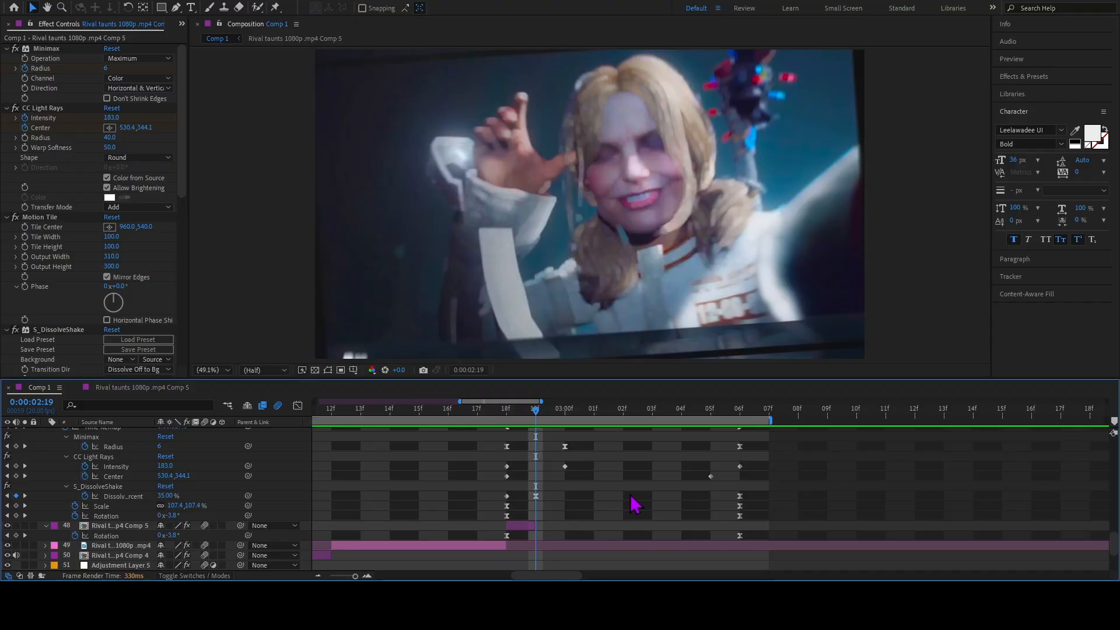
scroll(631, 495, up, 10)
key(u)
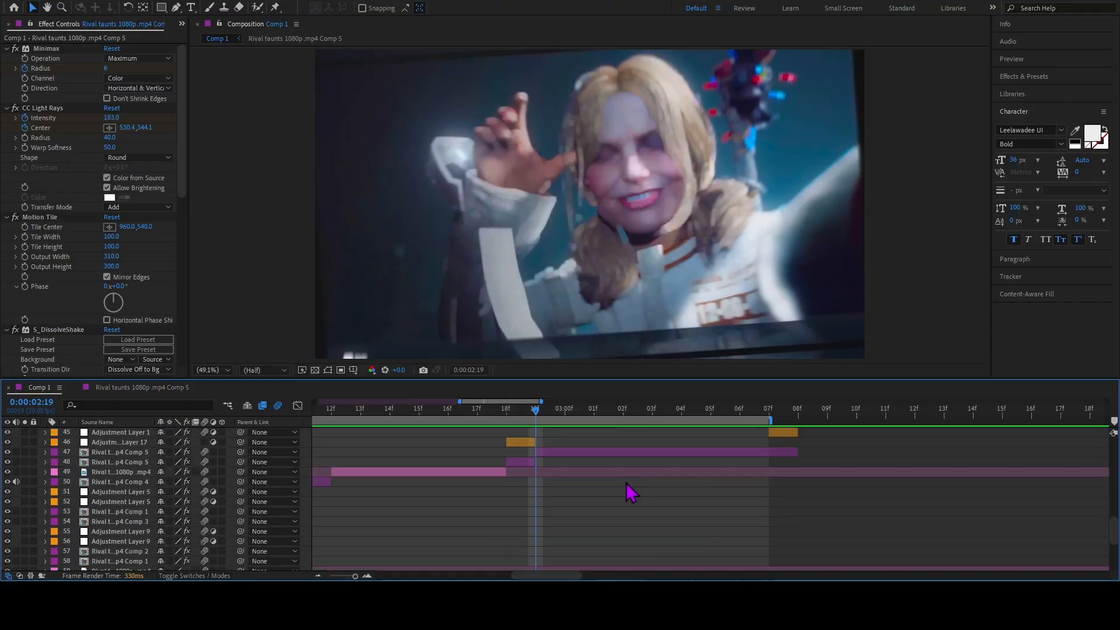
scroll(628, 488, up, 3)
click(508, 415)
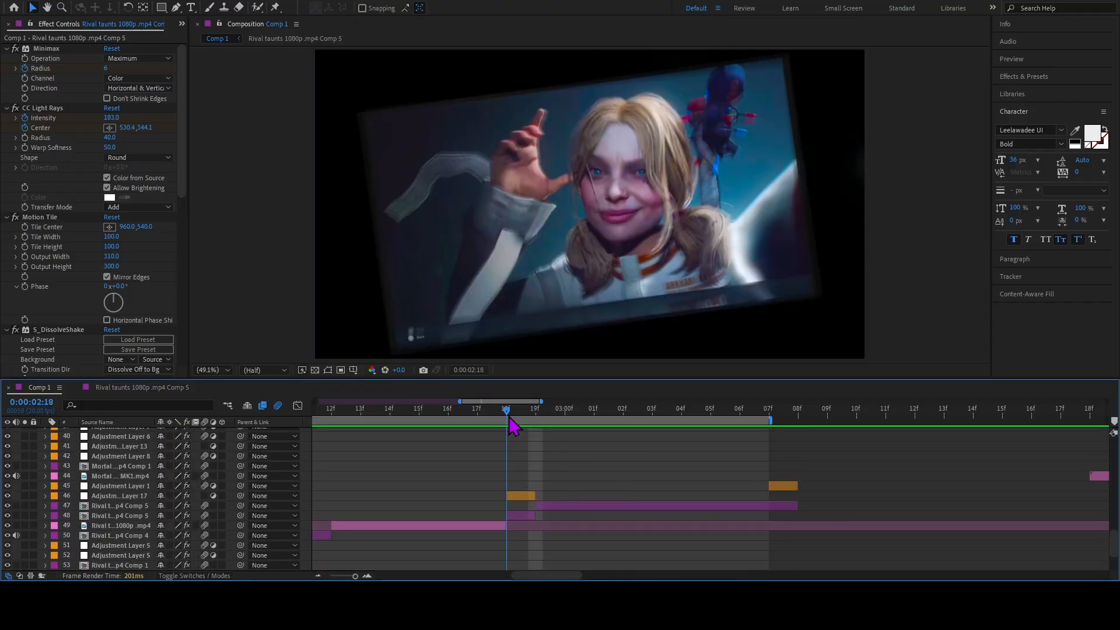
Scrub to 0:00:03:08, extend the work area end to 0:00:03:10, and preview from 0:00:03:04.
drag(509, 415, 799, 465)
drag(771, 421, 862, 428)
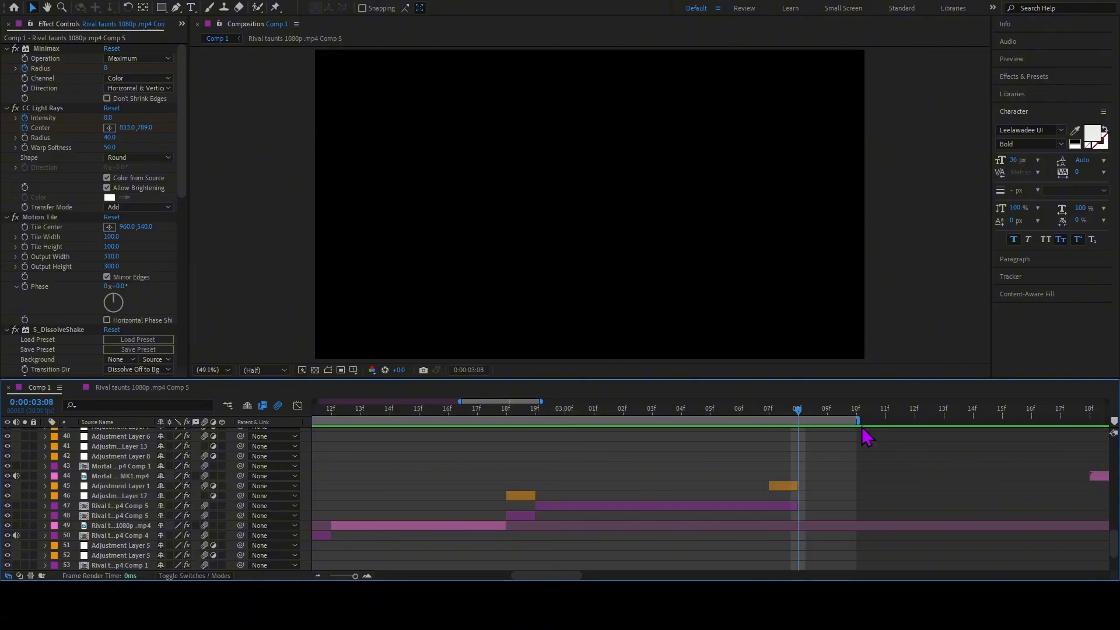
drag(798, 412, 682, 412)
key(space)
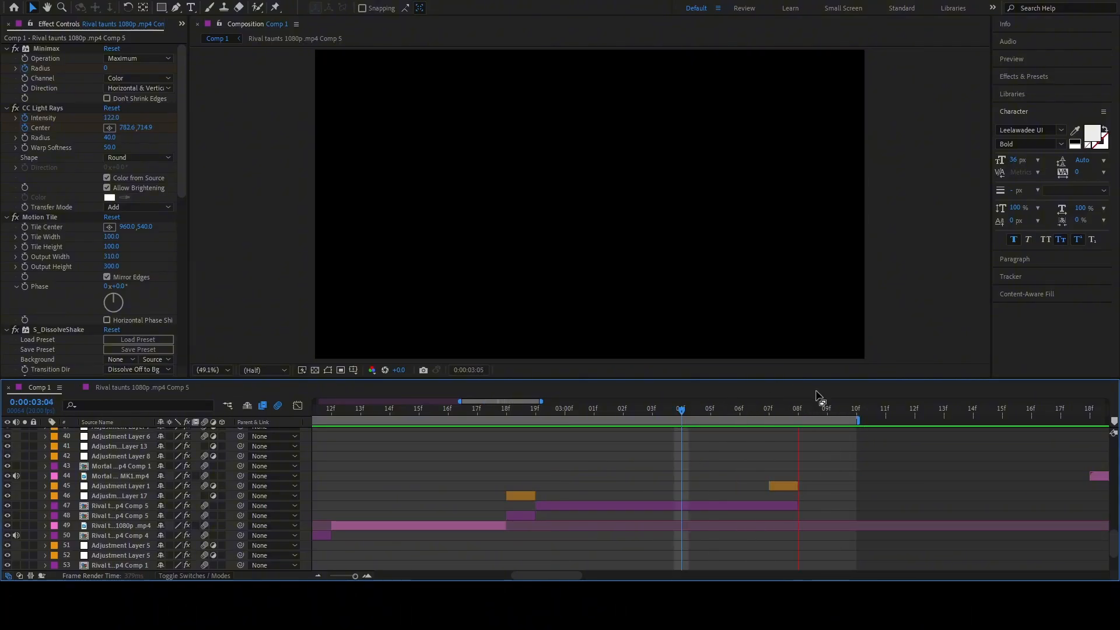
Zoom out the timeline, extend the work area end past the Mortal Kombat clip, and move to 0:00:04:03.
click(318, 576)
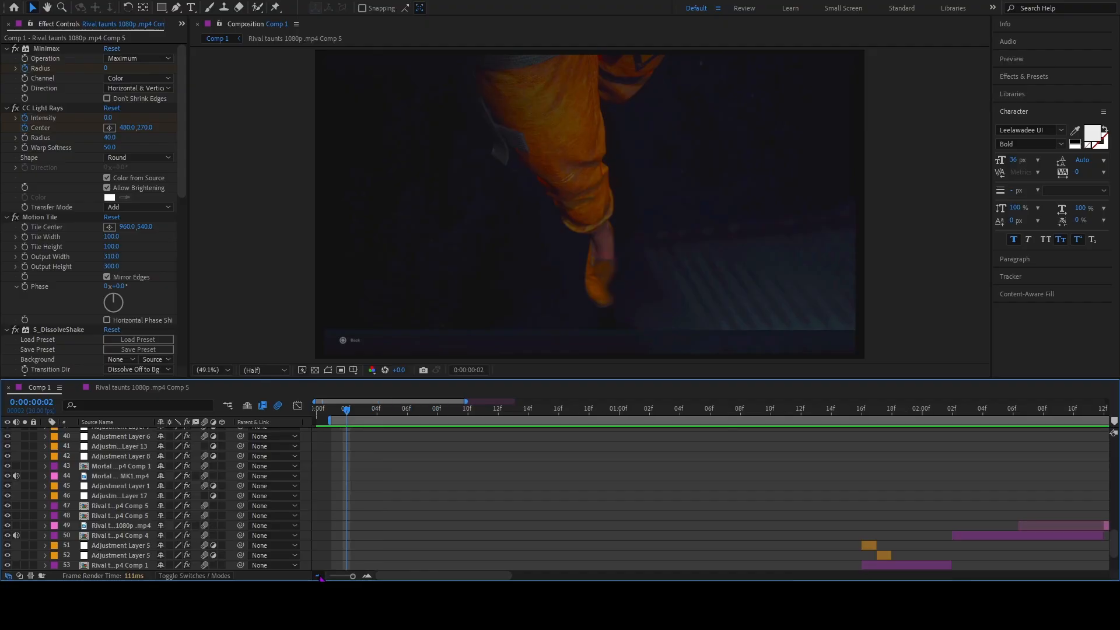
click(318, 577)
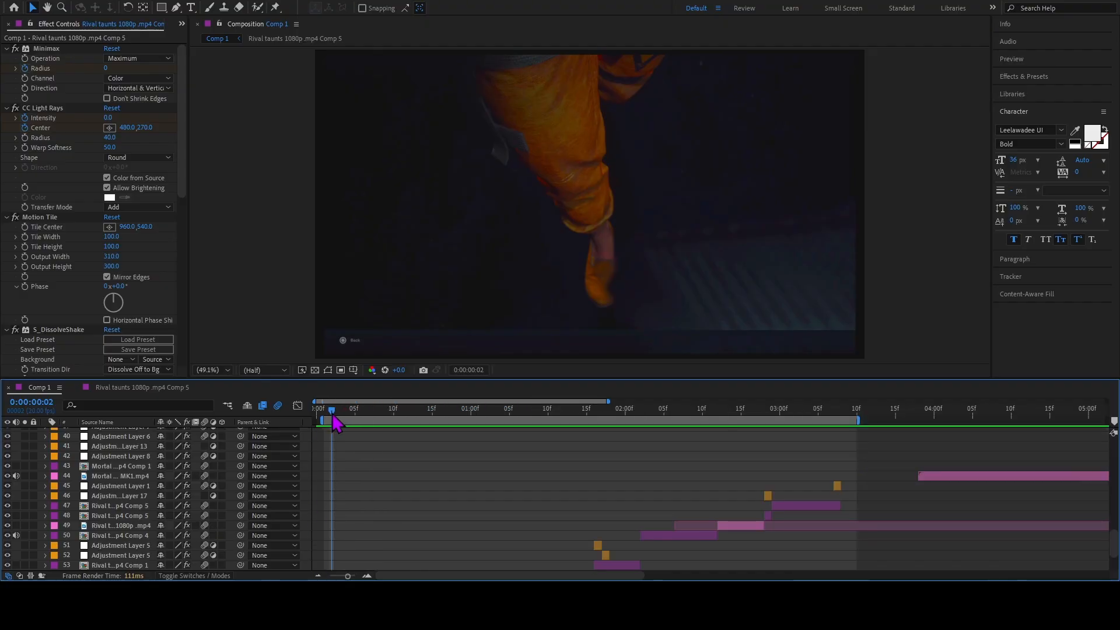
drag(337, 423, 1113, 421)
drag(385, 419, 532, 446)
Select the Mortal Kombat clip on layer 44, examine its Tint effect, and reveal its Scale property.
click(513, 476)
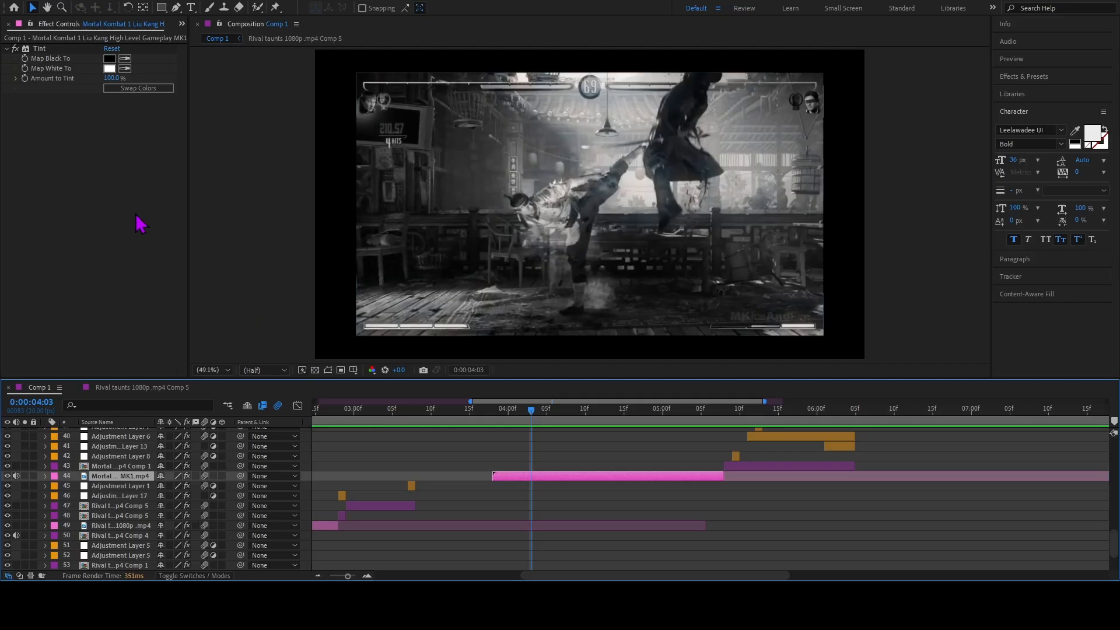
key(s)
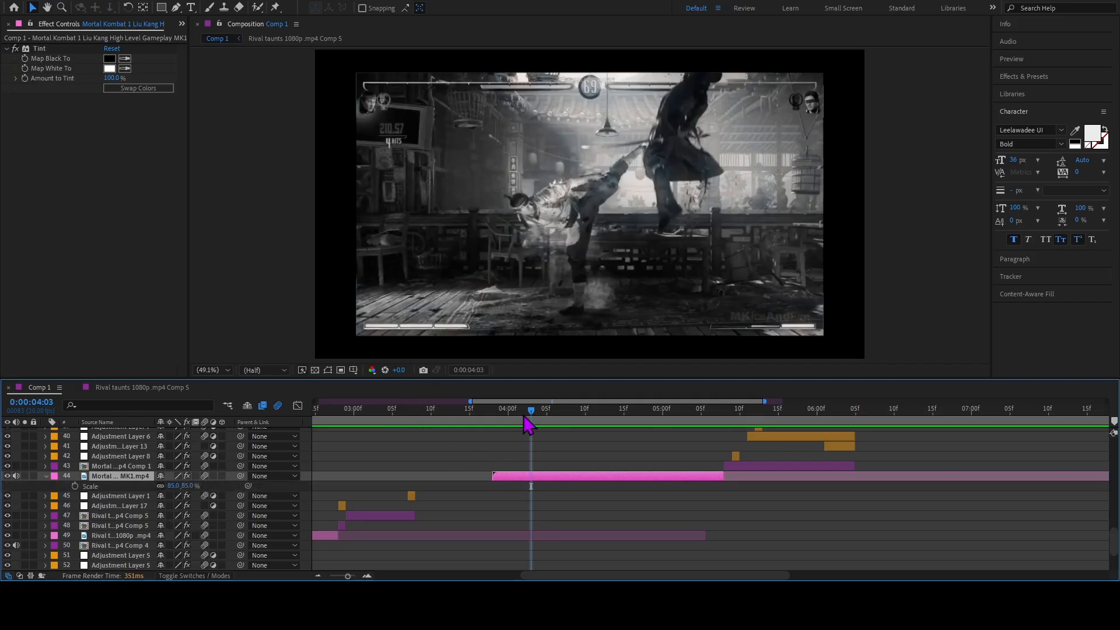
Preview the Mortal Kombat clip on layer 44 from 0:00:04:03, then scrub to the clip's end at 0:00:05:08.
key(space)
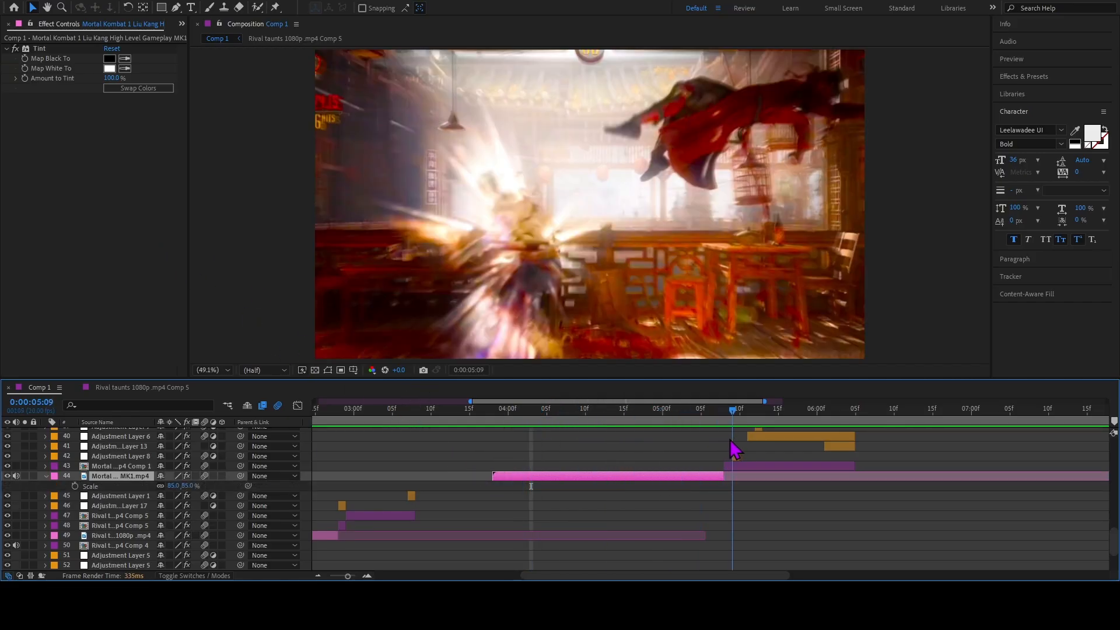
key(space)
key(i)
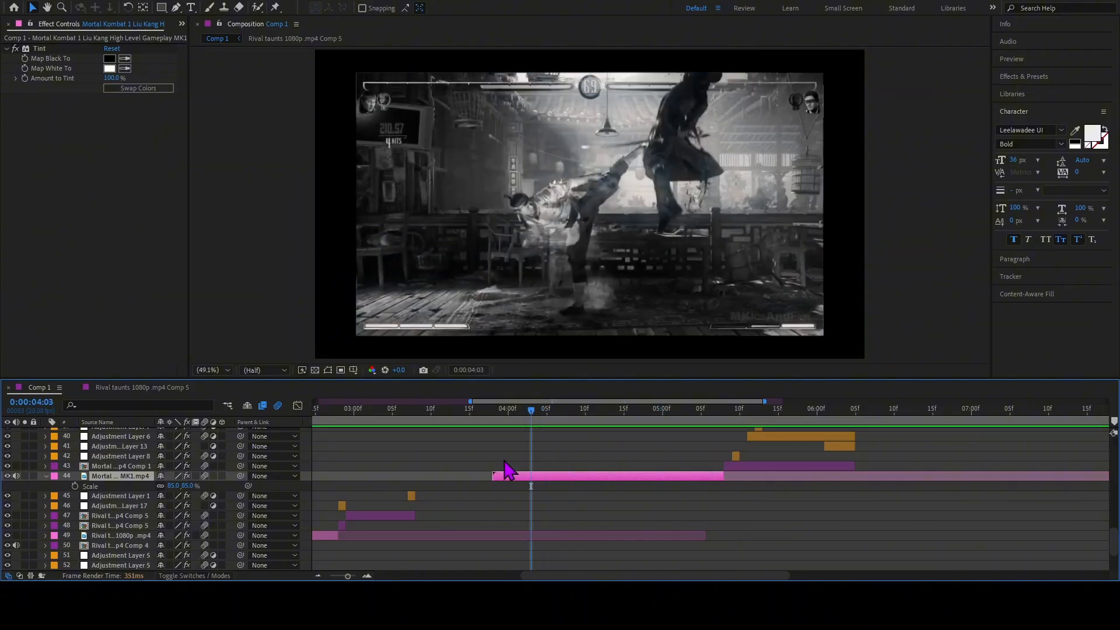
key(space)
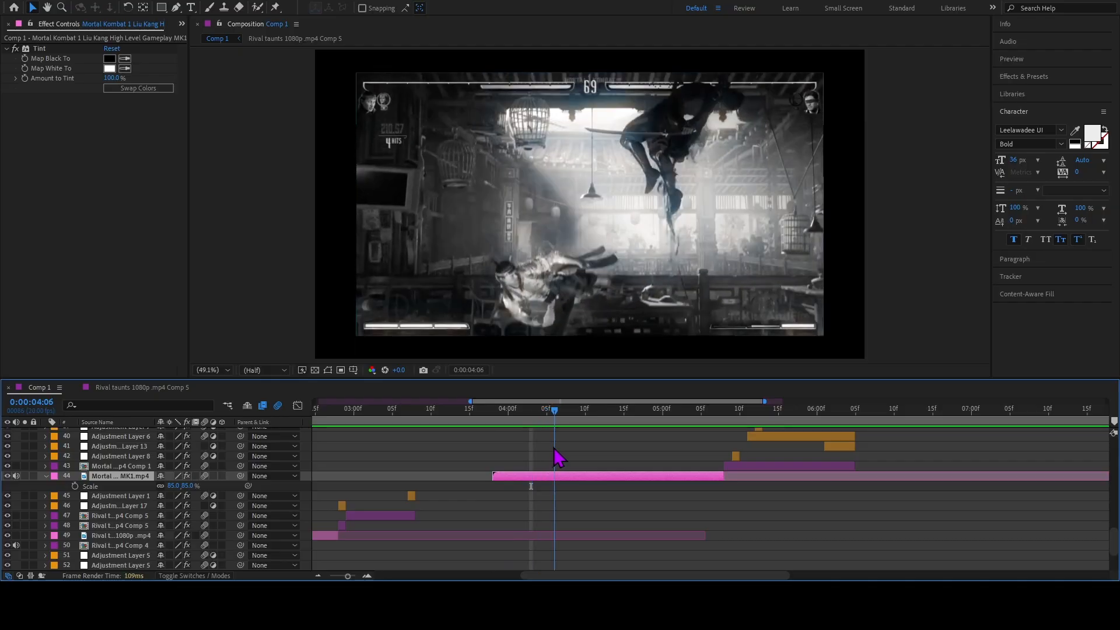
drag(572, 459, 729, 496)
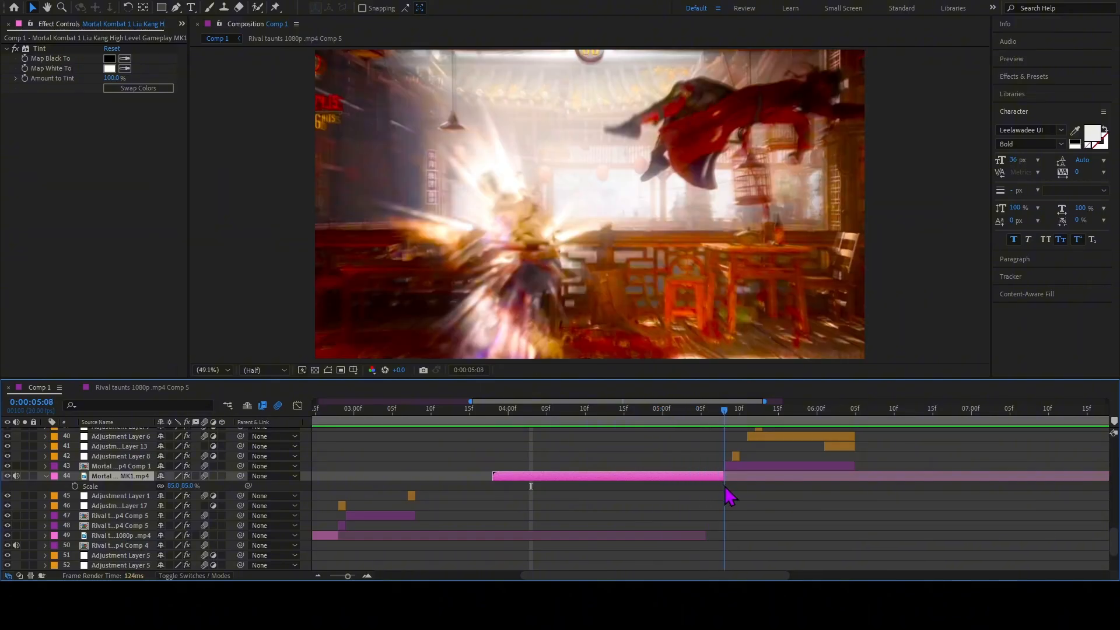
Reveal layer 43's keyframes and examine its S_Hotspots effect and Adjustment Layer 8's Transform effect at 0:00:05:09.
click(733, 467)
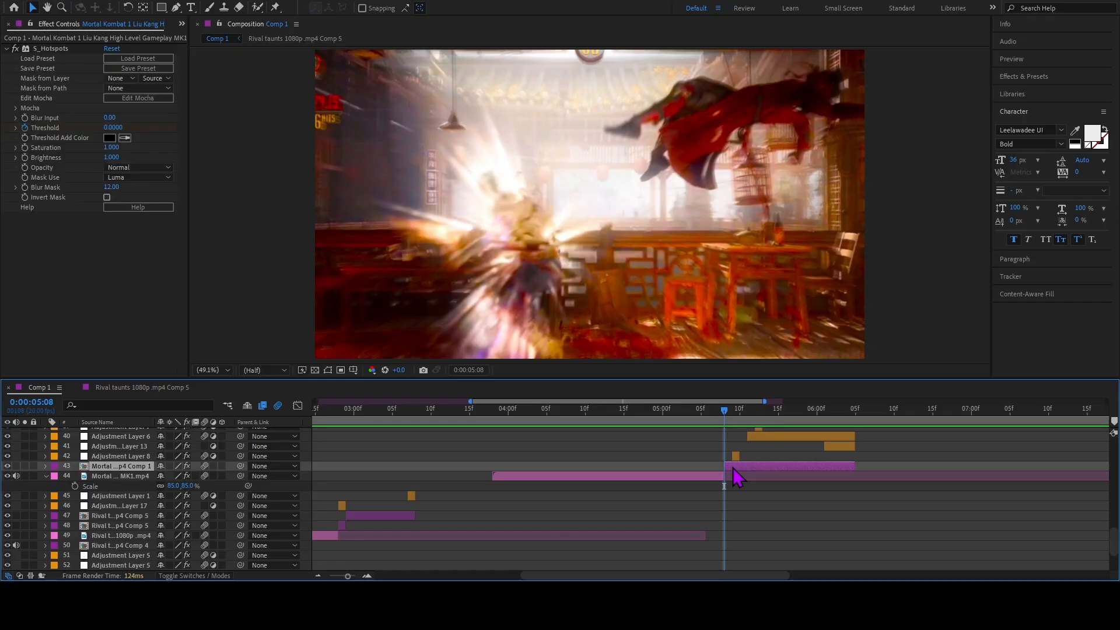
key(u)
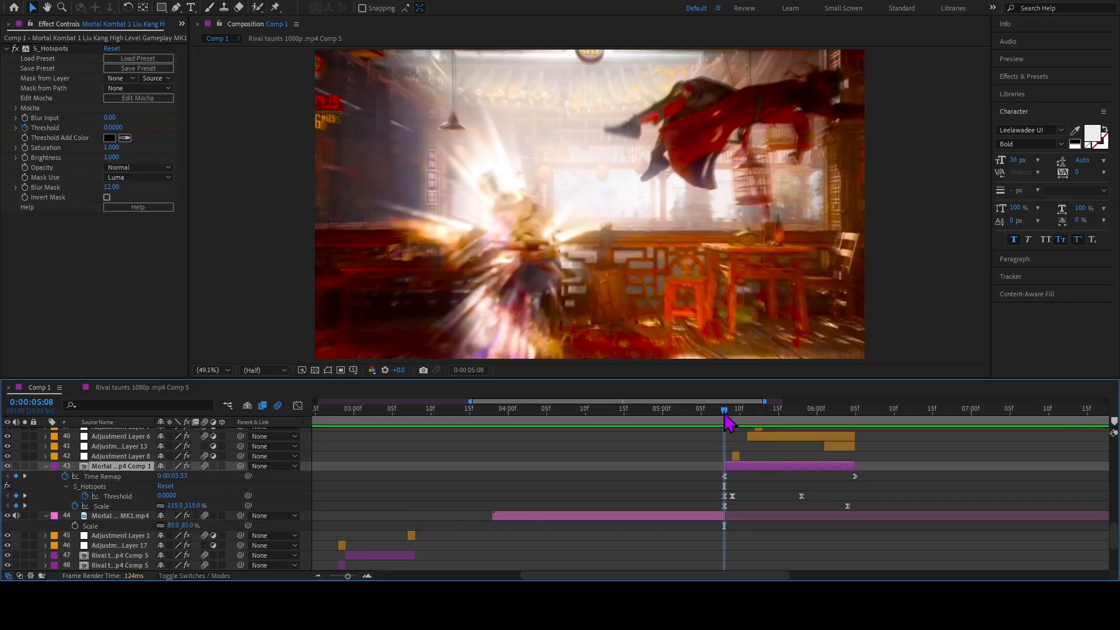
drag(725, 415, 733, 436)
click(740, 456)
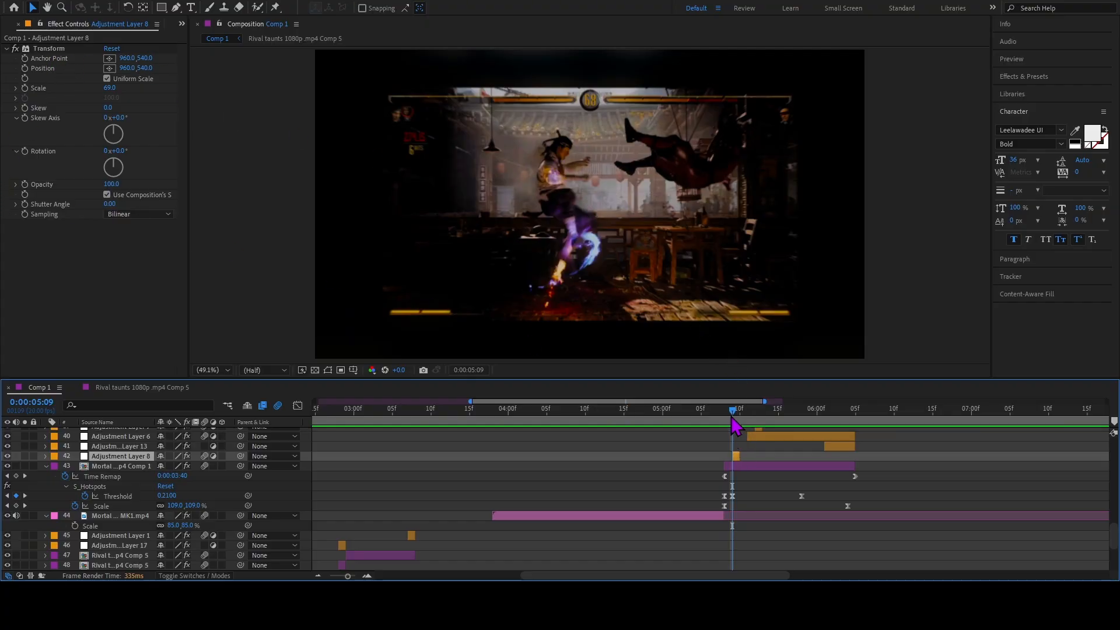
click(752, 467)
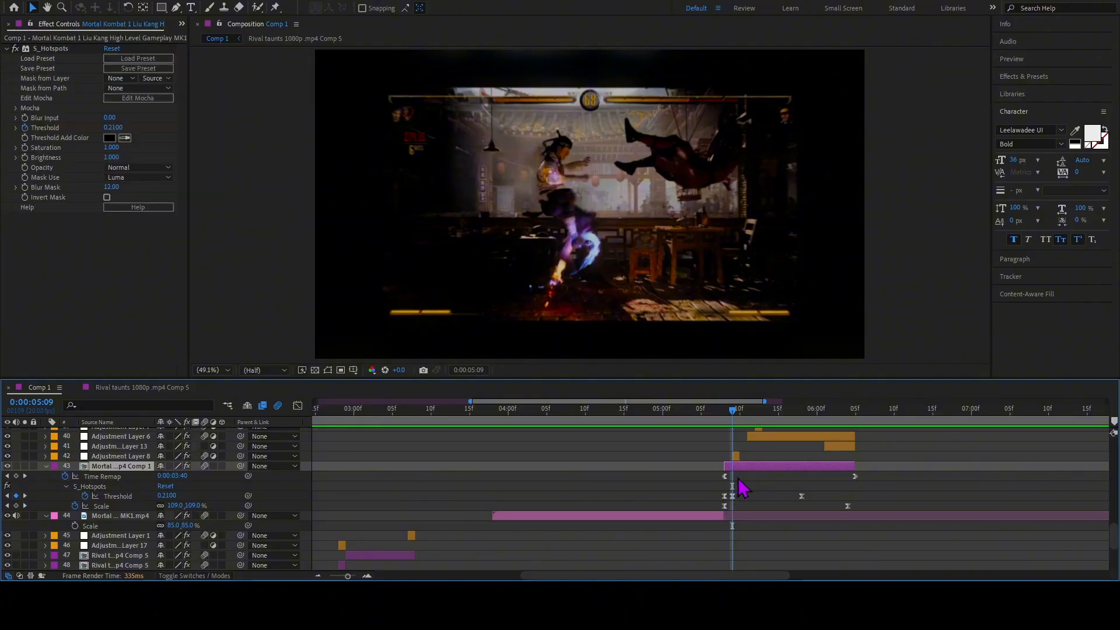
Toggle Minimax on Adjustment Layer 6 at 0:00:05:11, examine its S_DissolveShake settings, preview the clip, and scrub to 0:00:05:12.
drag(733, 412, 752, 442)
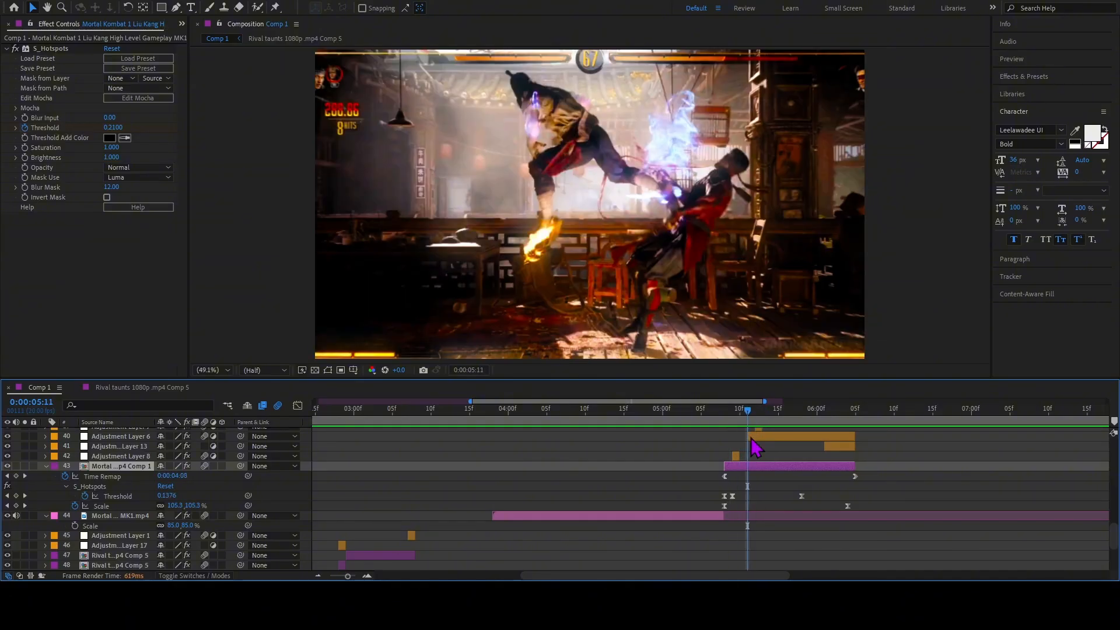
click(752, 439)
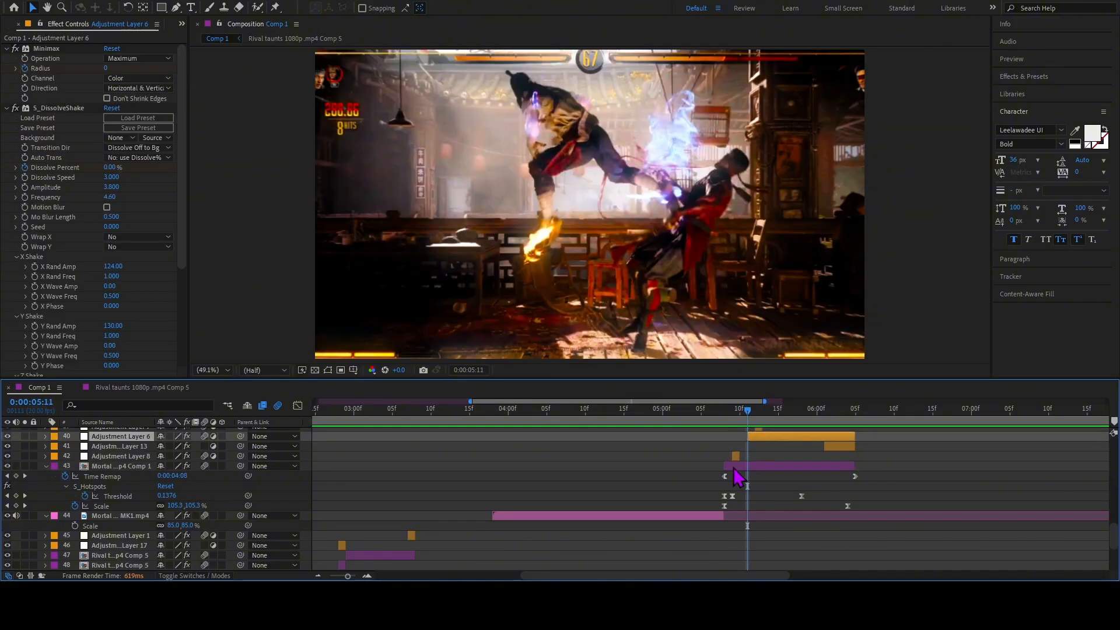
mouse_move(752, 434)
mouse_down()
mouse_move(730, 431)
mouse_move(750, 435)
mouse_up()
click(16, 51)
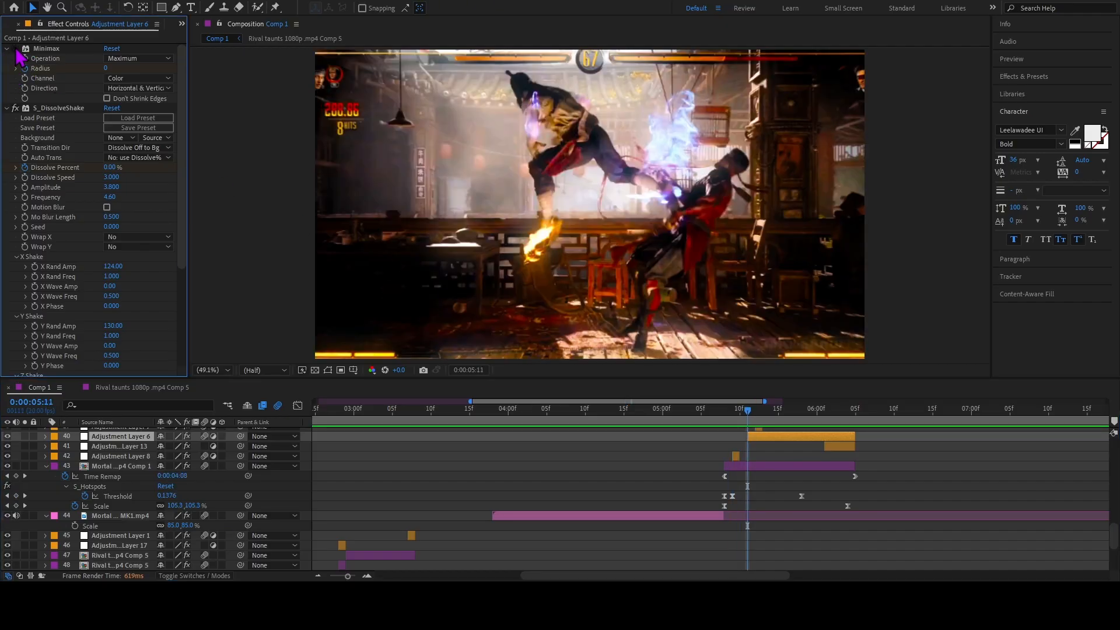
scroll(34, 271, down, 5)
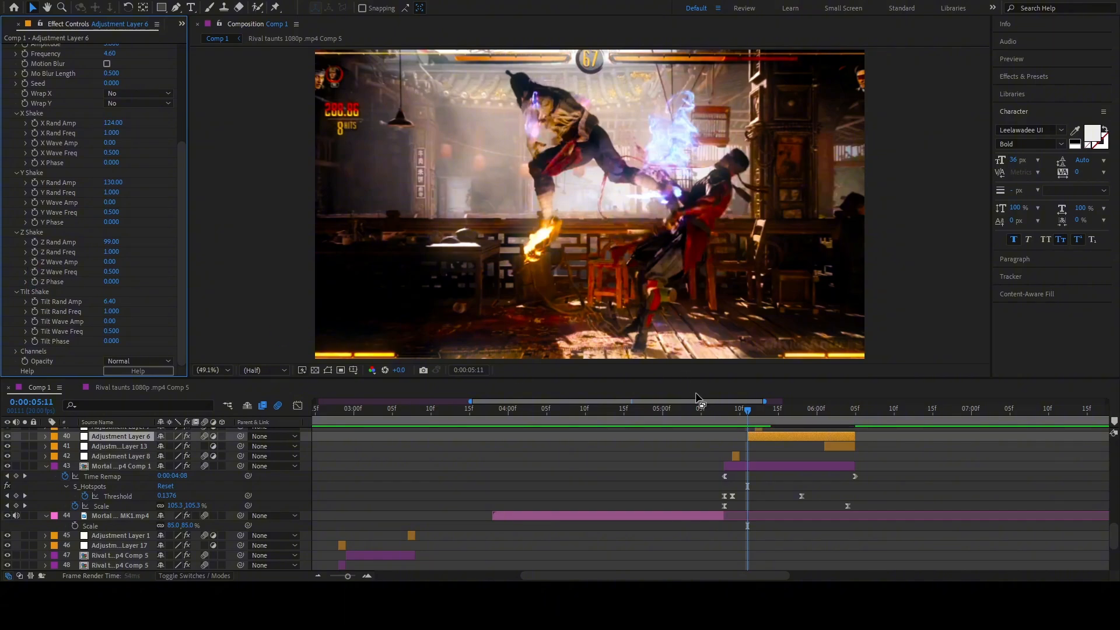
key(space)
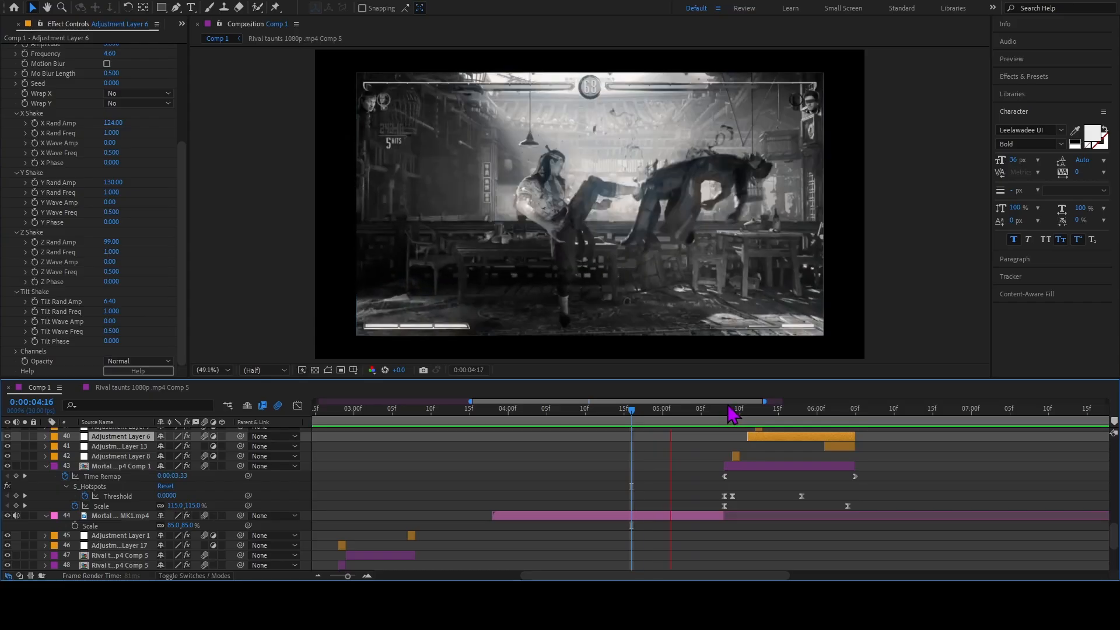
drag(724, 412, 754, 435)
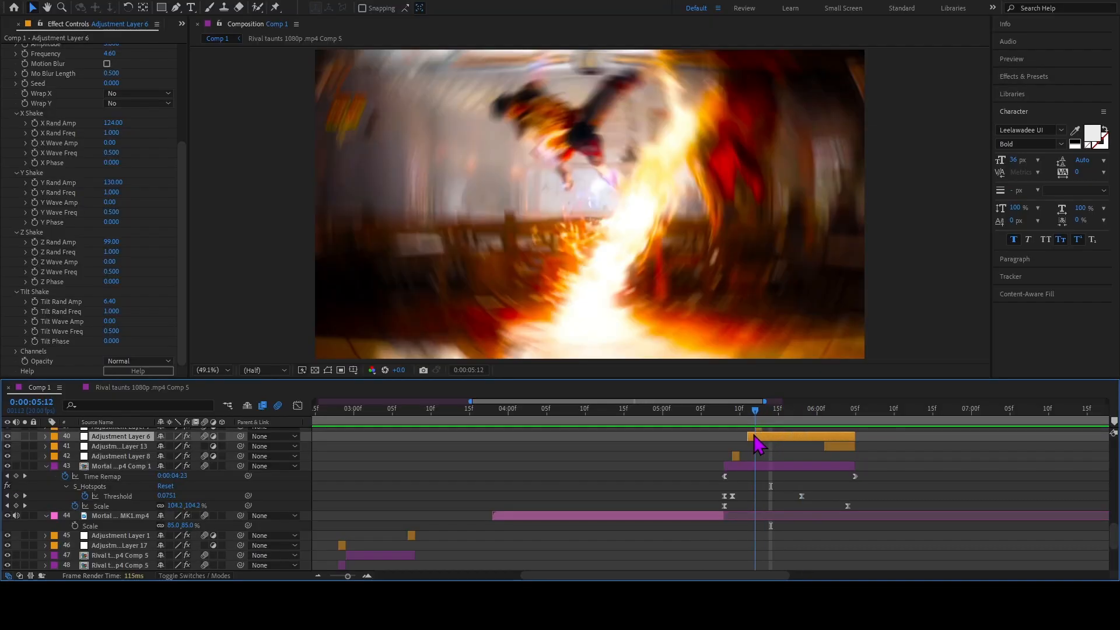
Examine the effects on both Adjustment Layer 7 clips at layers 39 and 38, and Adjustment Layer 13's S_BlurMoCurves at 0:00:06:01.
scroll(764, 450, up, 3)
click(759, 486)
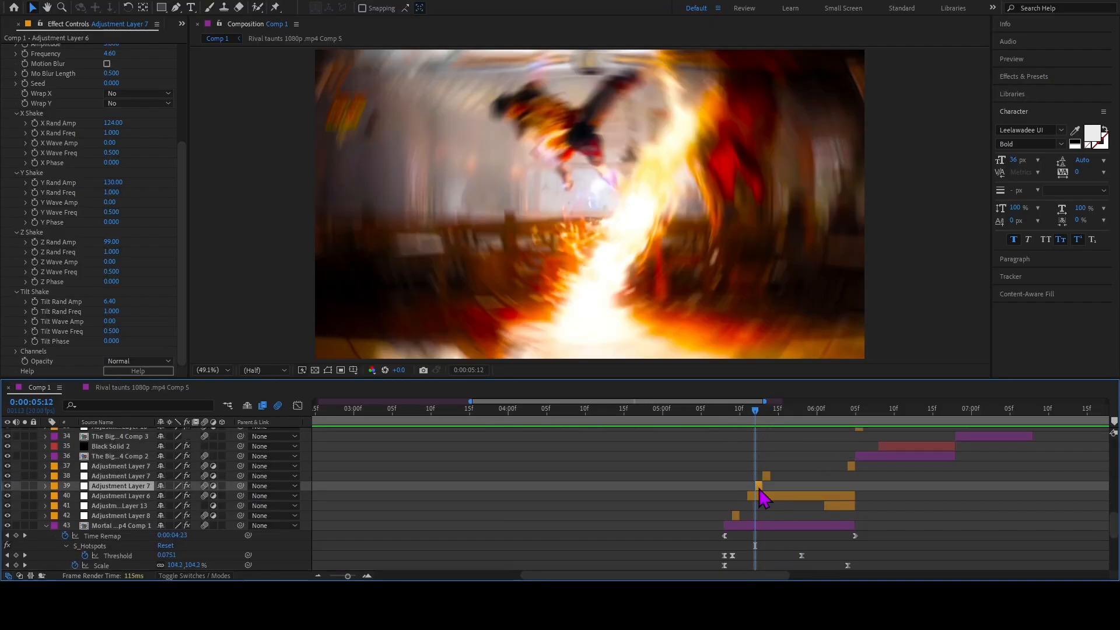
drag(755, 421, 762, 420)
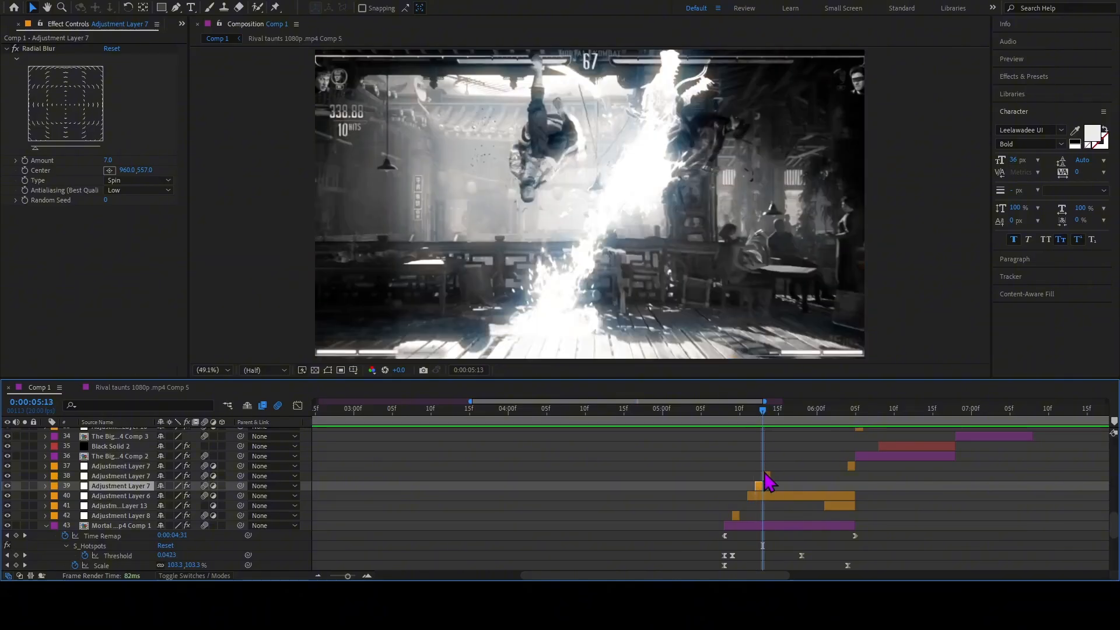
click(767, 476)
drag(762, 419, 821, 530)
click(841, 506)
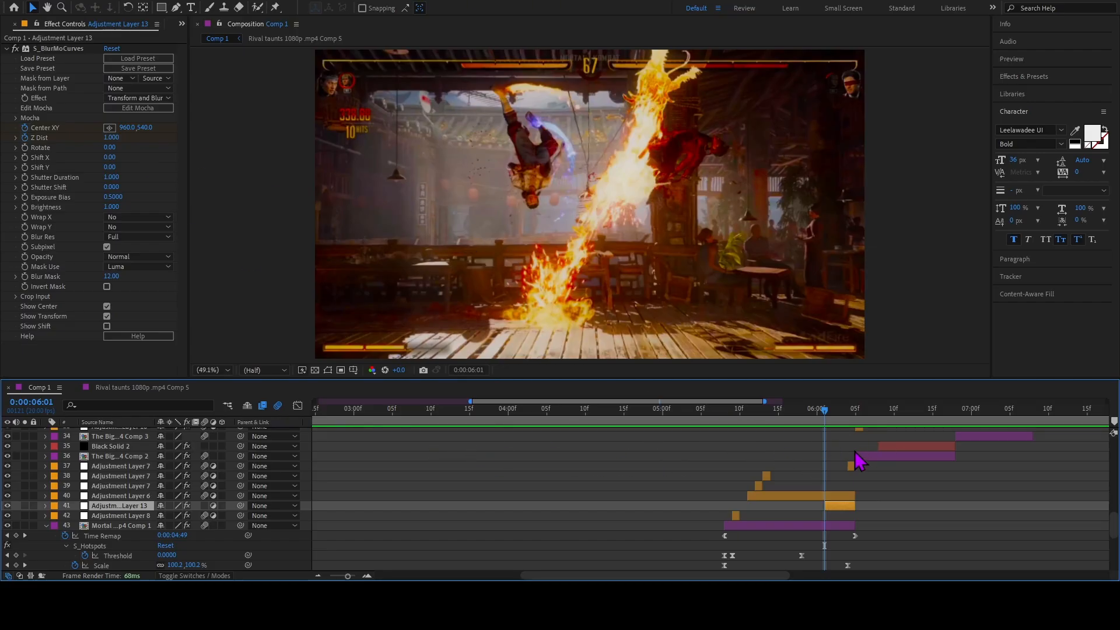
Examine the Minimax effect on layer 37 at 0:00:06:04 and move to the next clip's start at 0:00:06:05.
drag(825, 415, 856, 437)
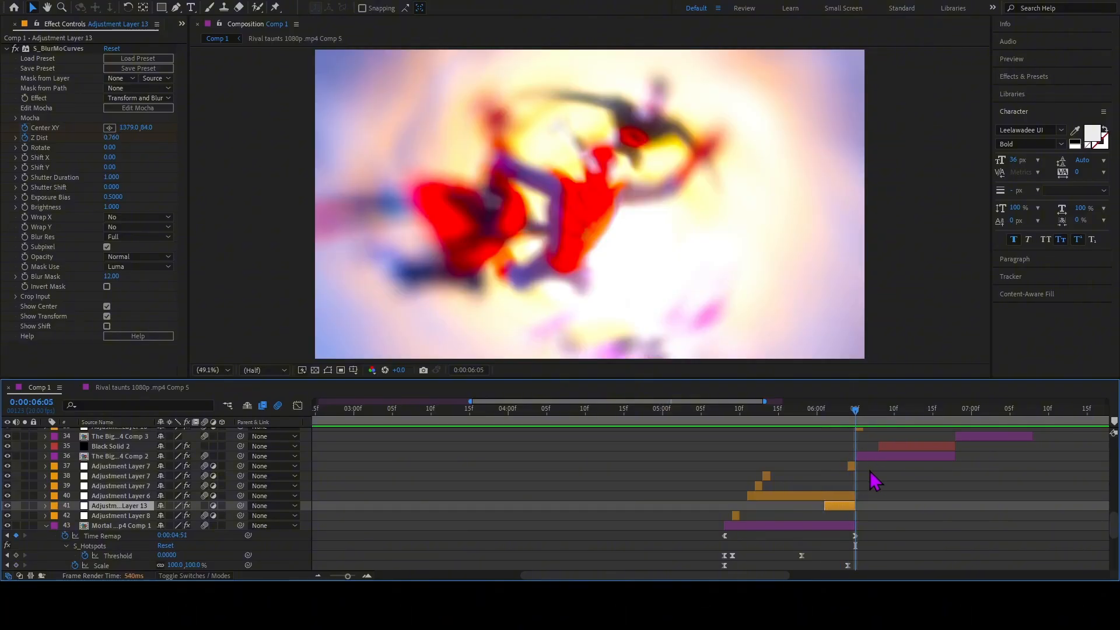
click(852, 466)
drag(856, 419, 848, 416)
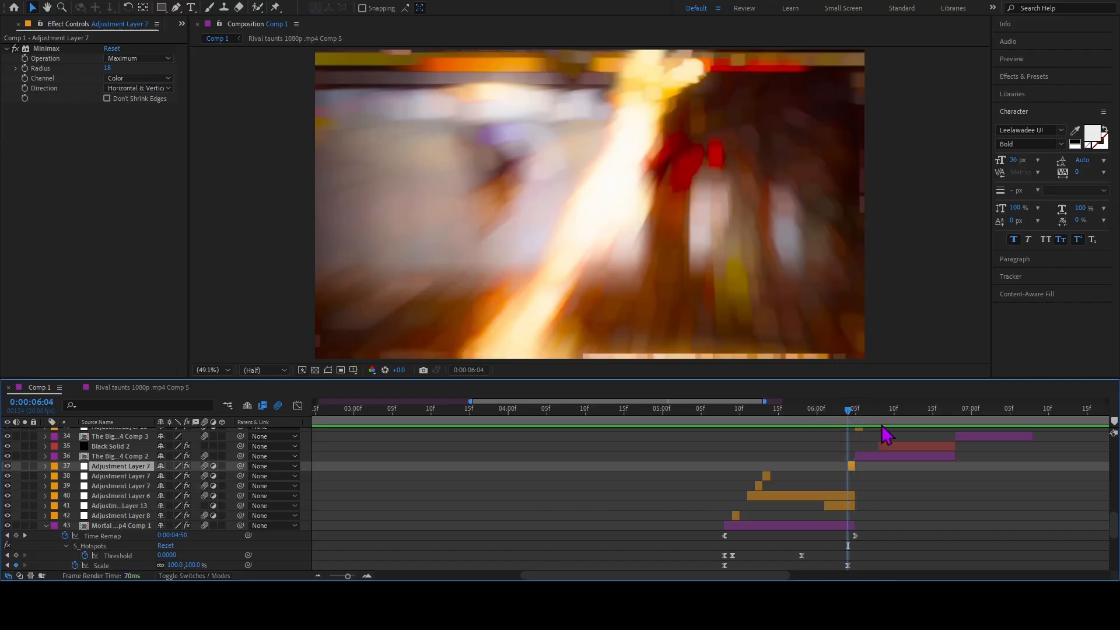
drag(849, 419, 856, 418)
Examine the Radial Blur on layer 33 at 0:00:06:05 and the Minimax on layer 32 at 0:00:06:07.
scroll(868, 469, up, 2)
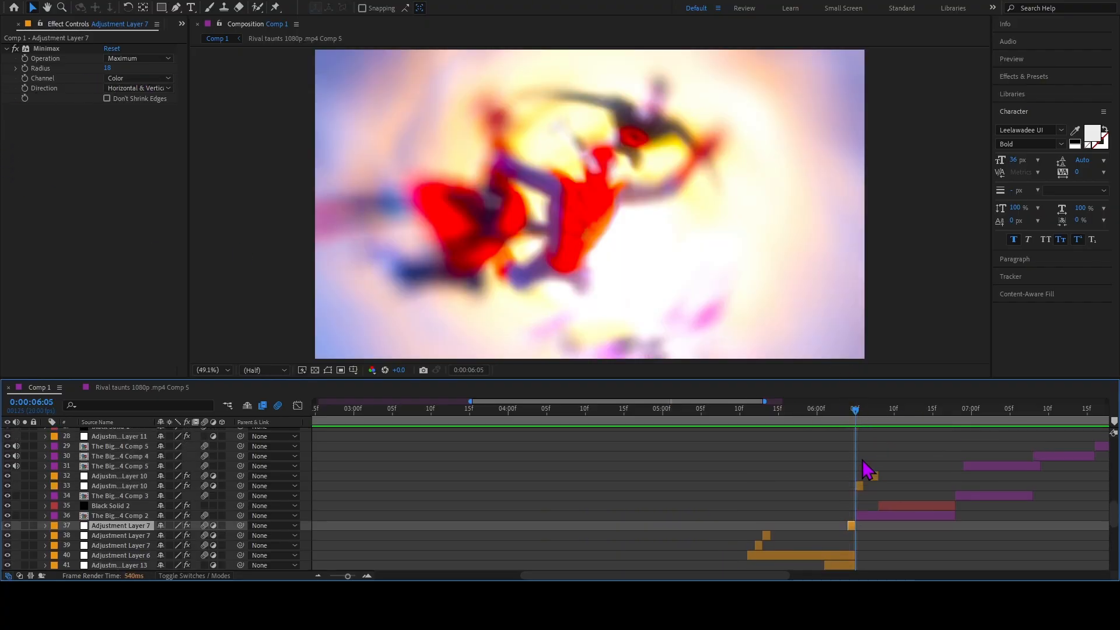
click(857, 487)
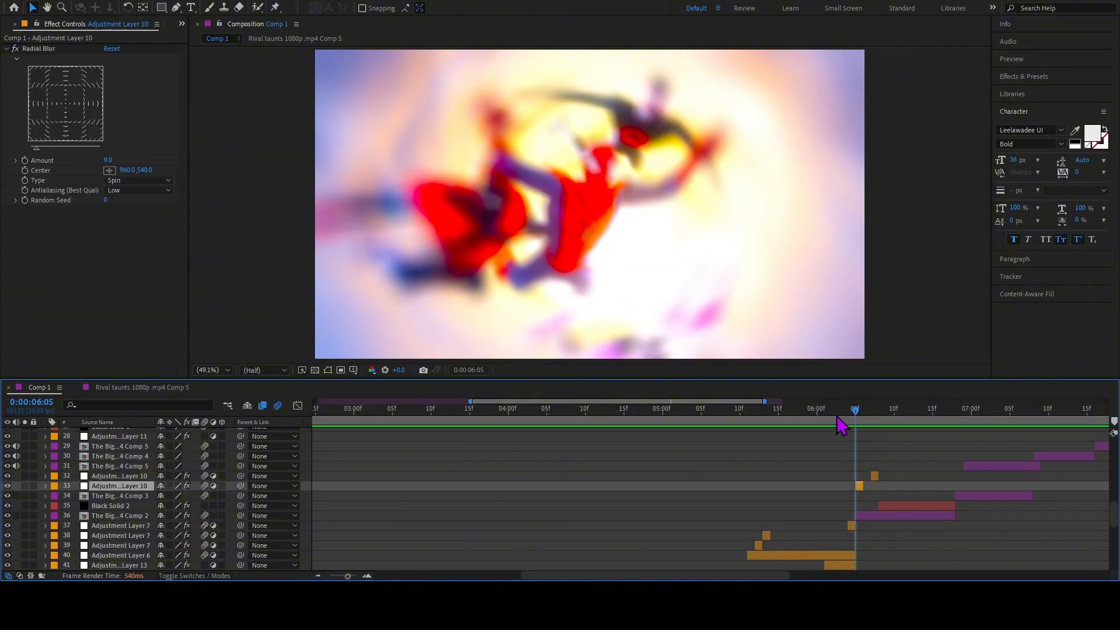
drag(838, 417, 871, 420)
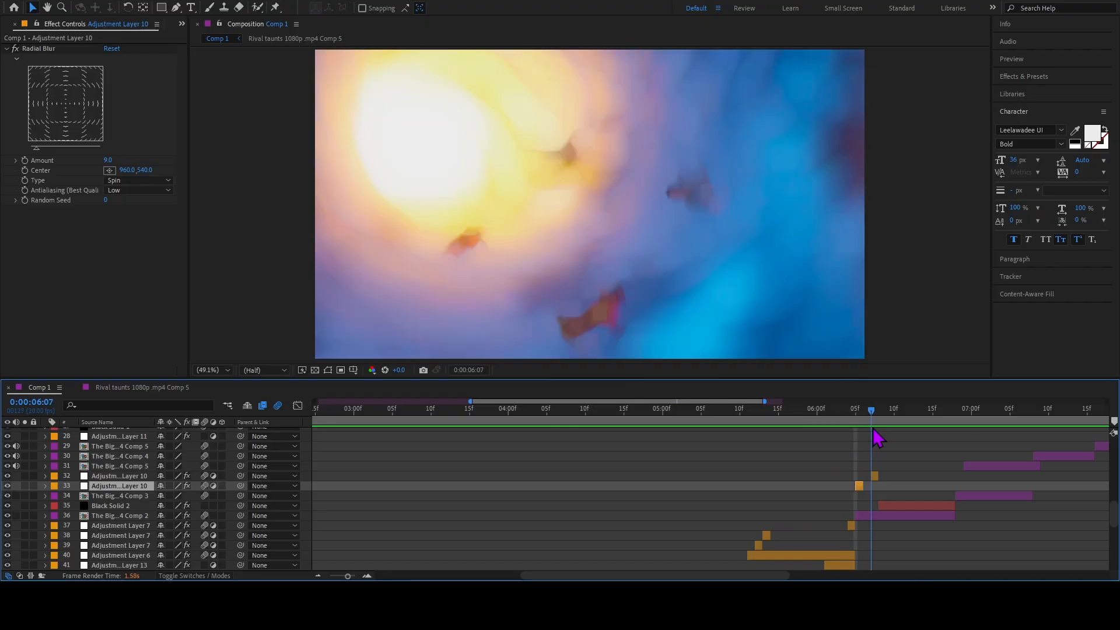
click(870, 474)
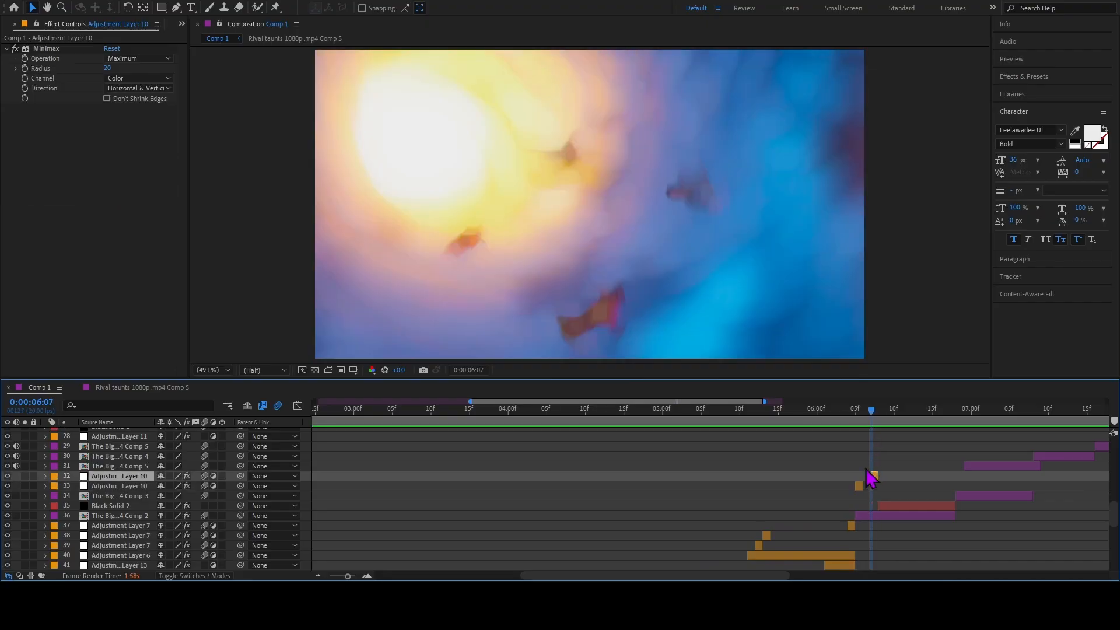
Return to 0:00:05:09 and preview the Mortal Kombat transition on layer 43.
drag(872, 415, 732, 420)
scroll(795, 423, down, 4)
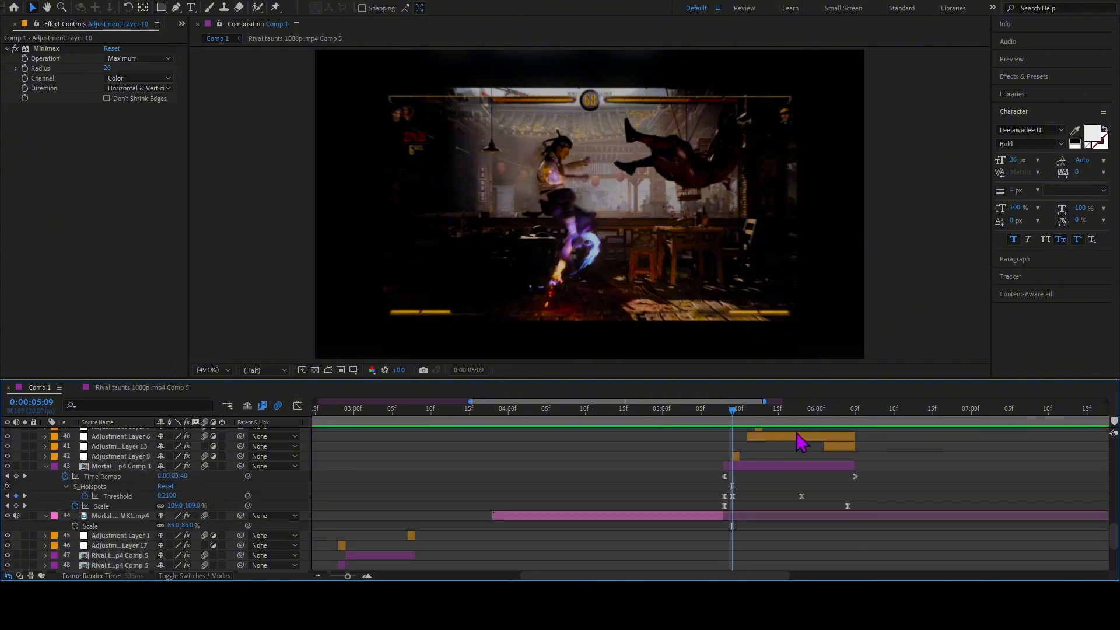
key(space)
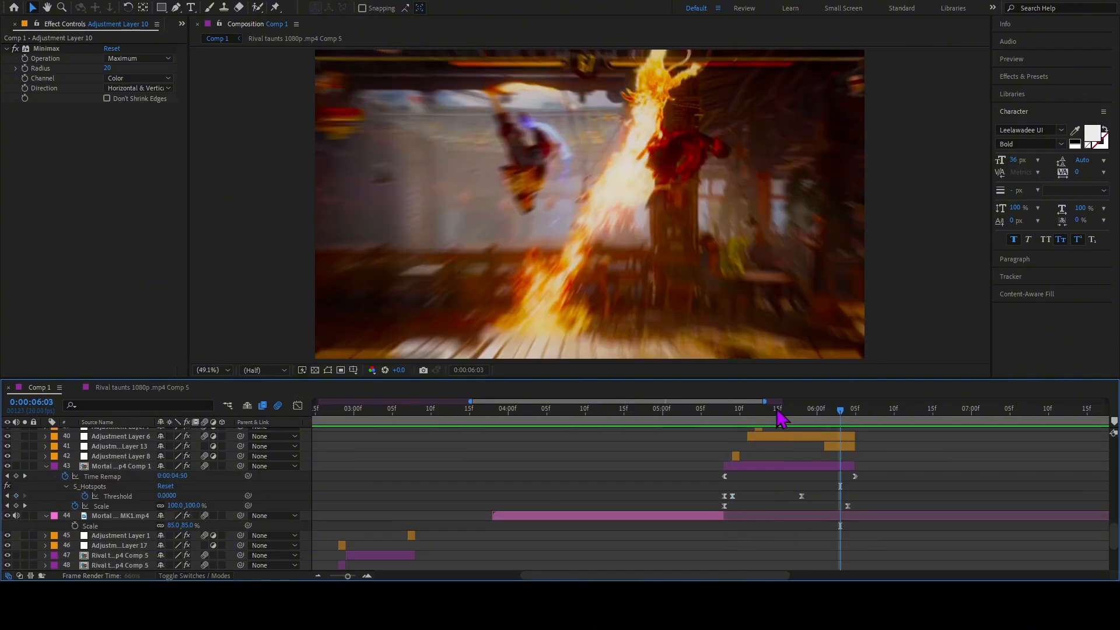
key(space)
key(space)
Select Adjustment Layer 6 at 0:00:05:11, toggle its S_DissolveShake and Minimax effects, and review the shake settings.
drag(838, 415, 749, 429)
click(758, 437)
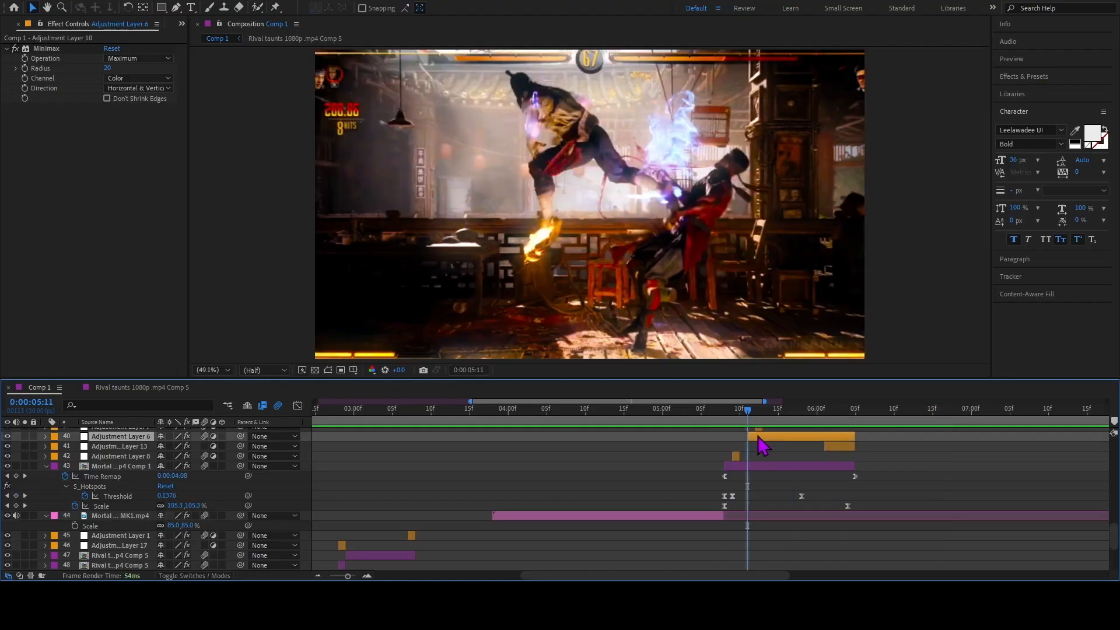
click(14, 110)
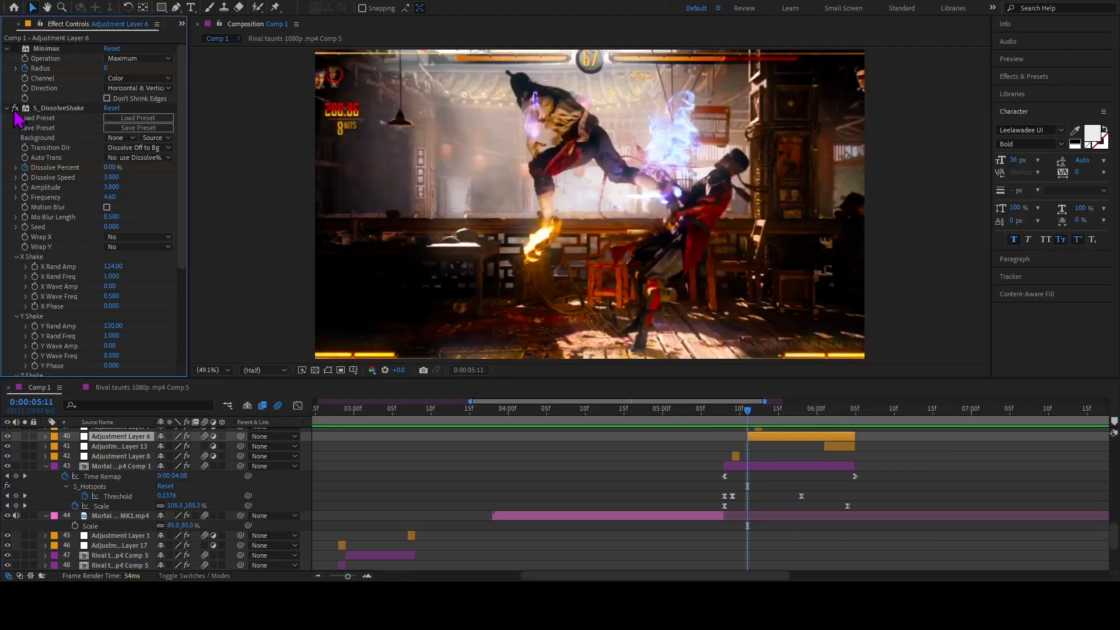
click(15, 48)
scroll(26, 311, down, 5)
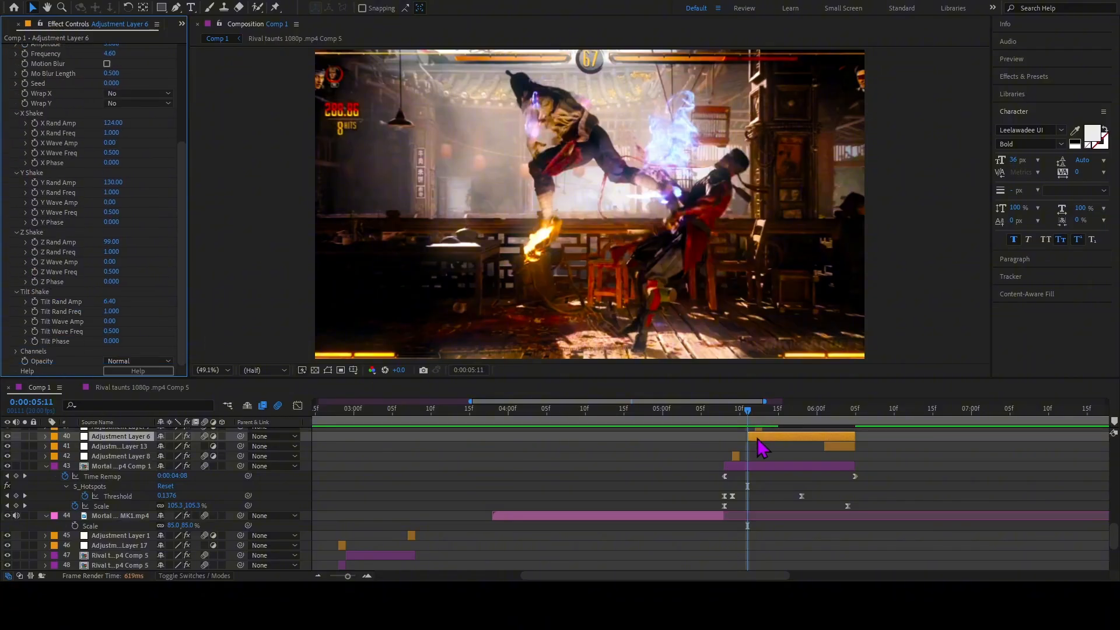
Step between 0:00:05:11 and 0:00:05:12 to compare the frames around the shake, ending at 0:00:05:11.
drag(748, 412, 755, 414)
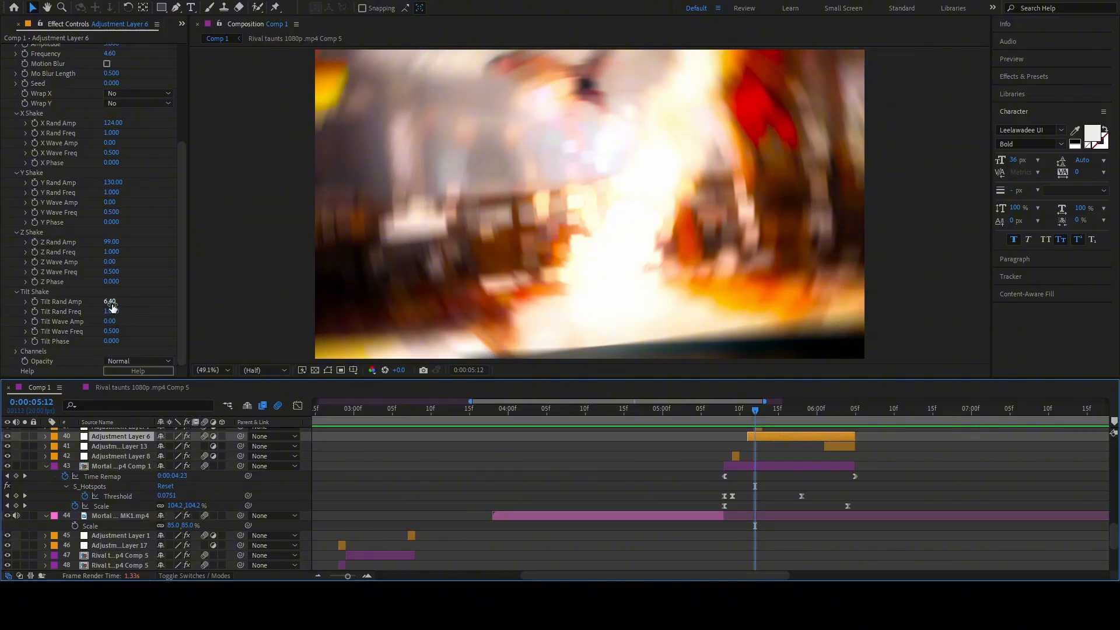
drag(757, 418, 750, 415)
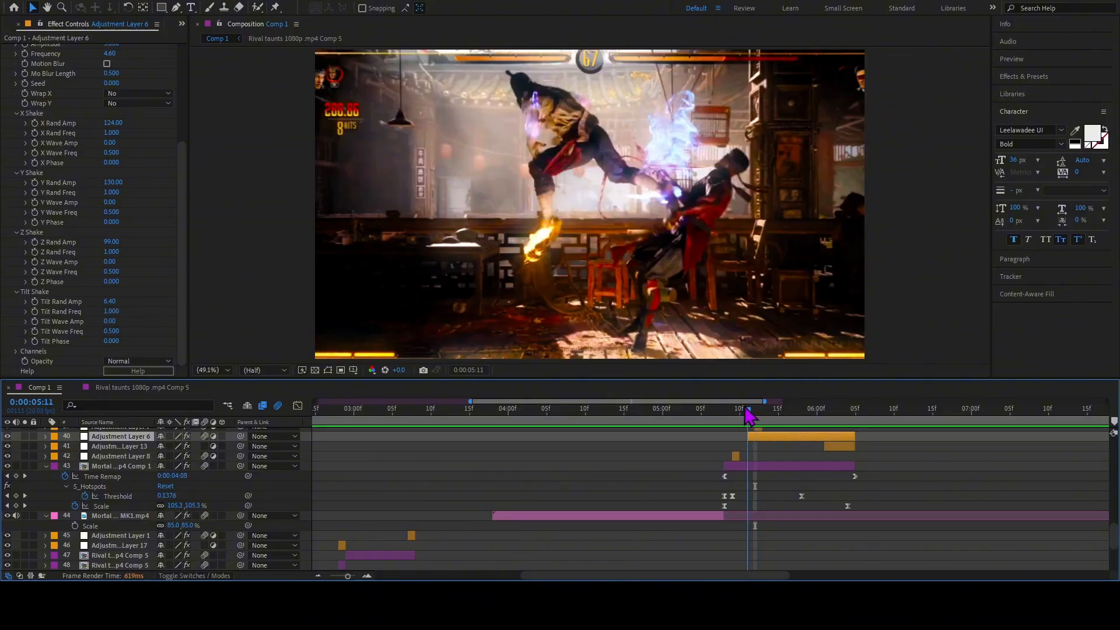
key(Page_Down)
key(Page_Down)
mouse_move(748, 416)
mouse_down()
mouse_move(839, 420)
mouse_move(766, 423)
mouse_move(750, 427)
mouse_move(833, 428)
mouse_move(739, 440)
mouse_move(818, 438)
mouse_move(749, 438)
mouse_up()
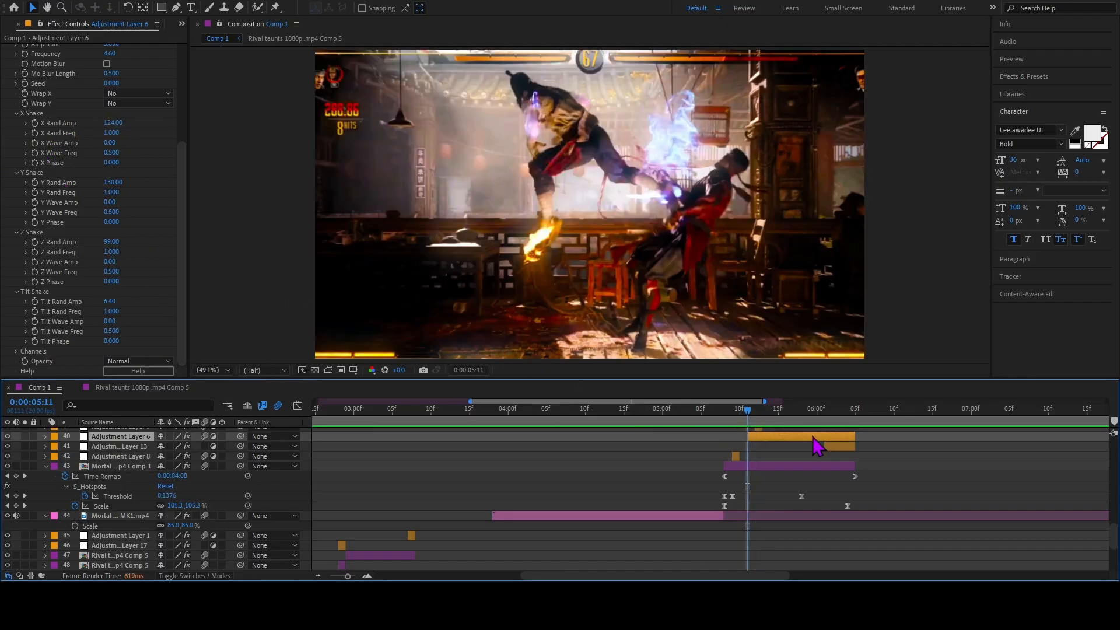
Reveal Adjustment Layer 6's keyframes, fit the Dissolve Percent curve in the graph editor, and examine the S_DissolveShake values at 0:00:05:12.
key(u)
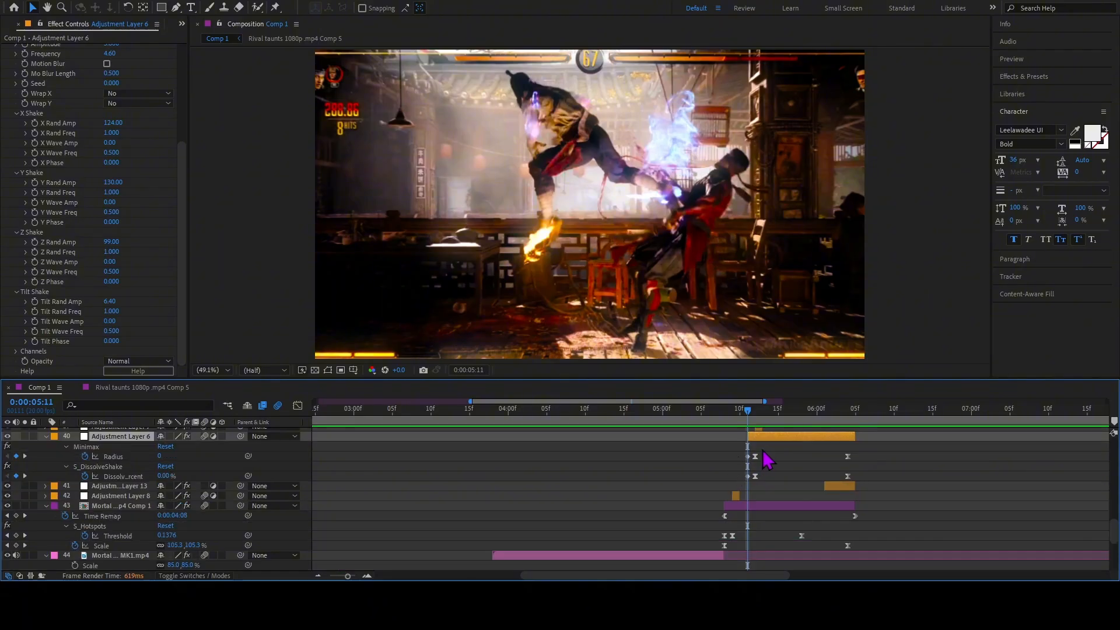
drag(772, 477, 746, 493)
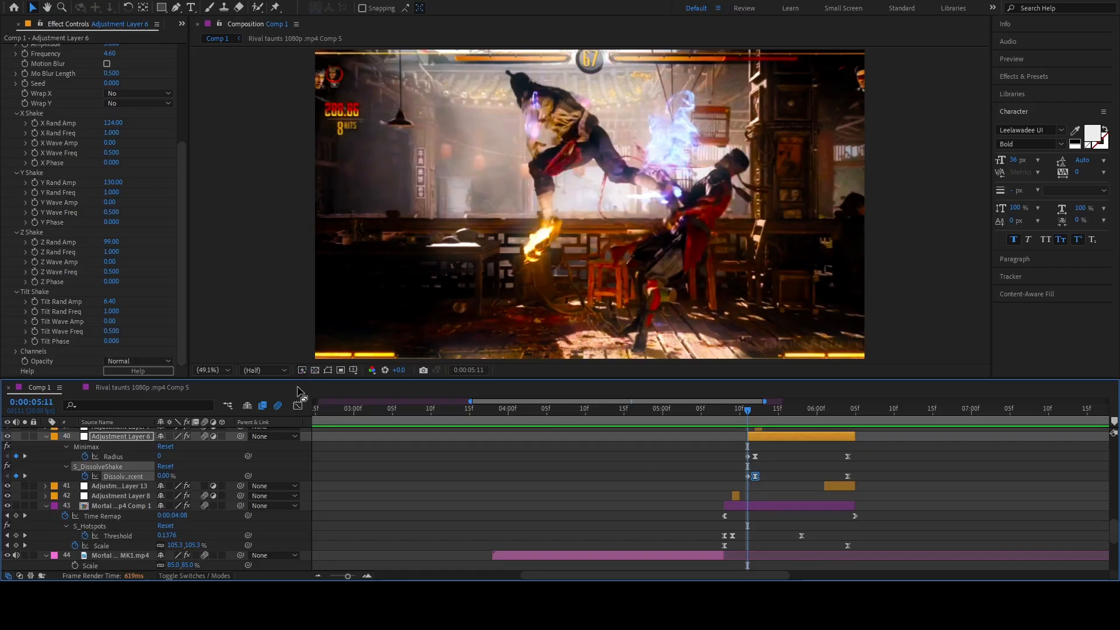
click(298, 405)
click(681, 563)
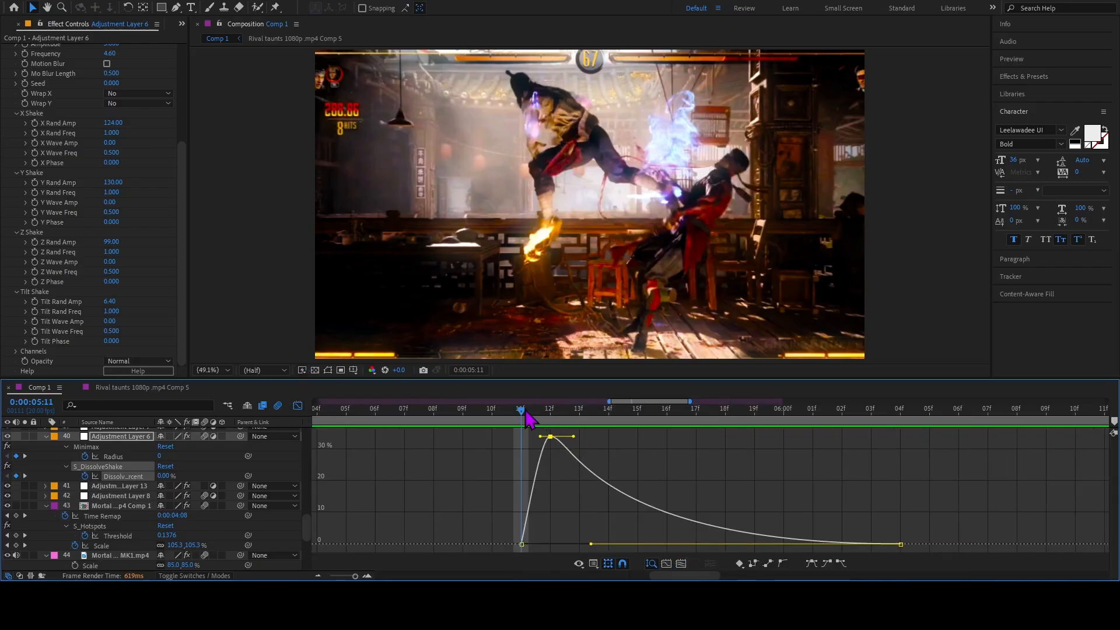
drag(528, 417, 550, 419)
scroll(110, 96, up, 2)
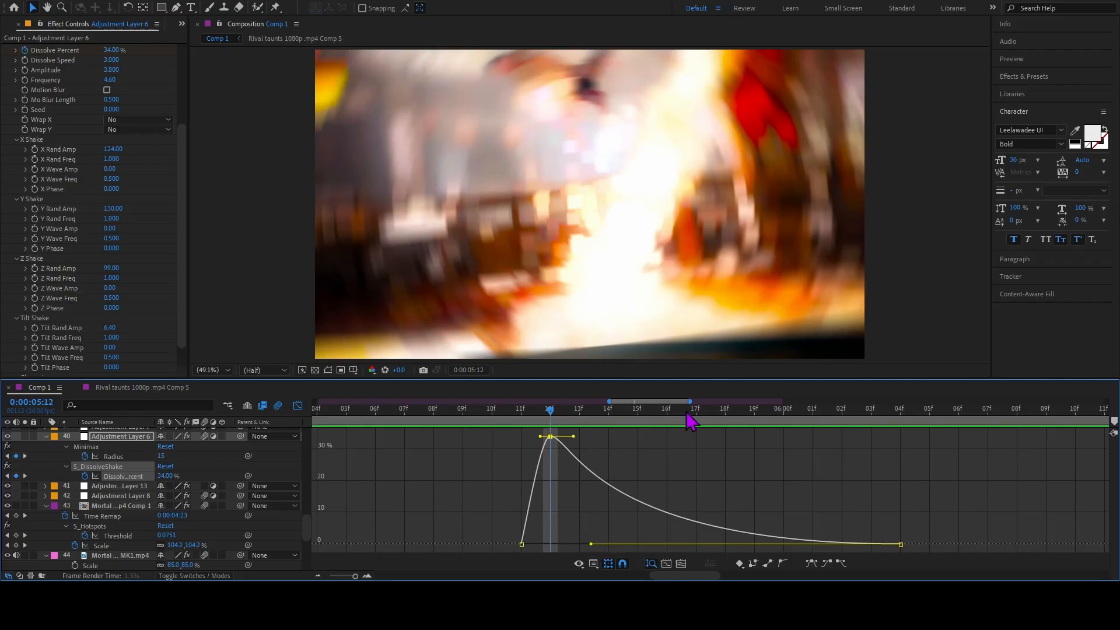
Preview Adjustment Layer 6's shake from 0:00:05:11, move on to 0:00:06:06, and return from the graph editor to the layer bars.
key(space)
key(space)
drag(548, 415, 695, 414)
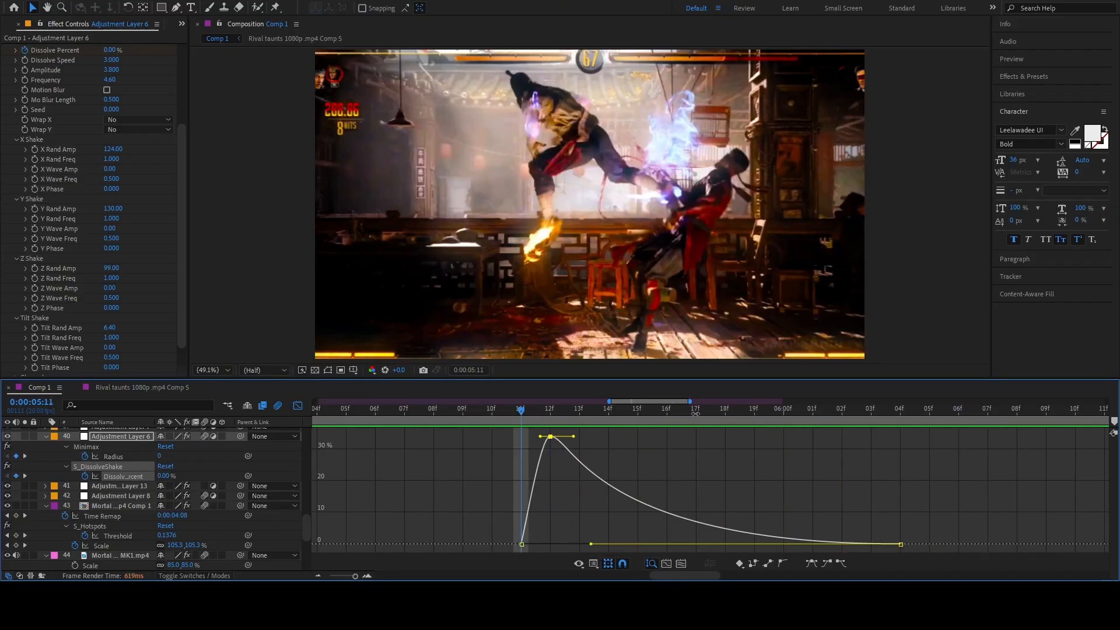
key(space)
click(297, 406)
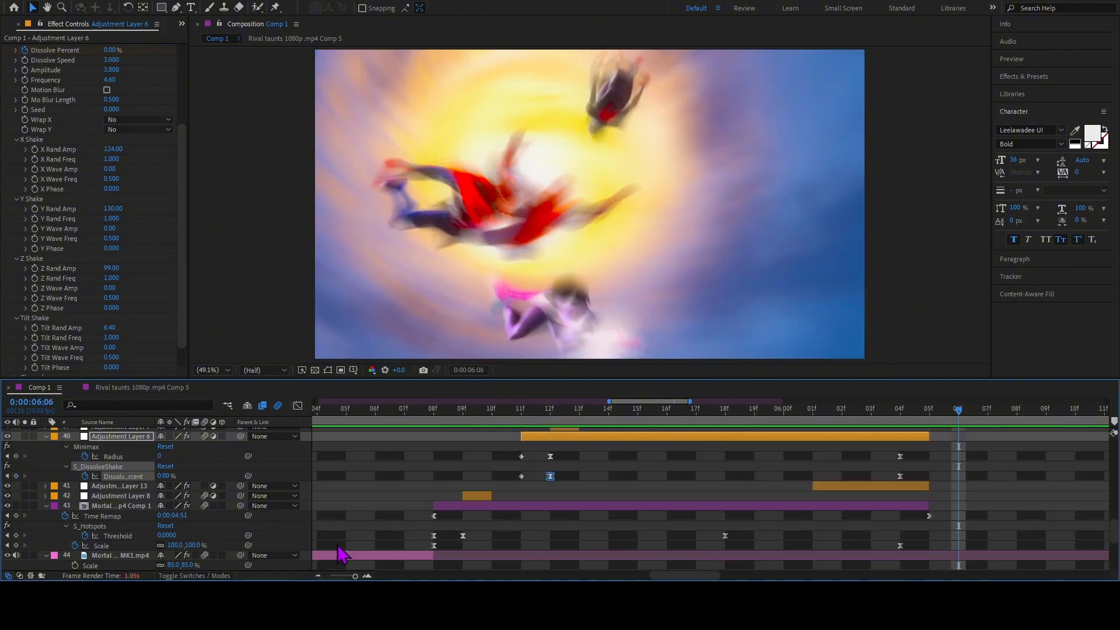
Go to 0:00:06:08, select Black Solid 2, and review its CC Jaws settings and the frames it covers.
click(318, 576)
scroll(827, 468, up, 3)
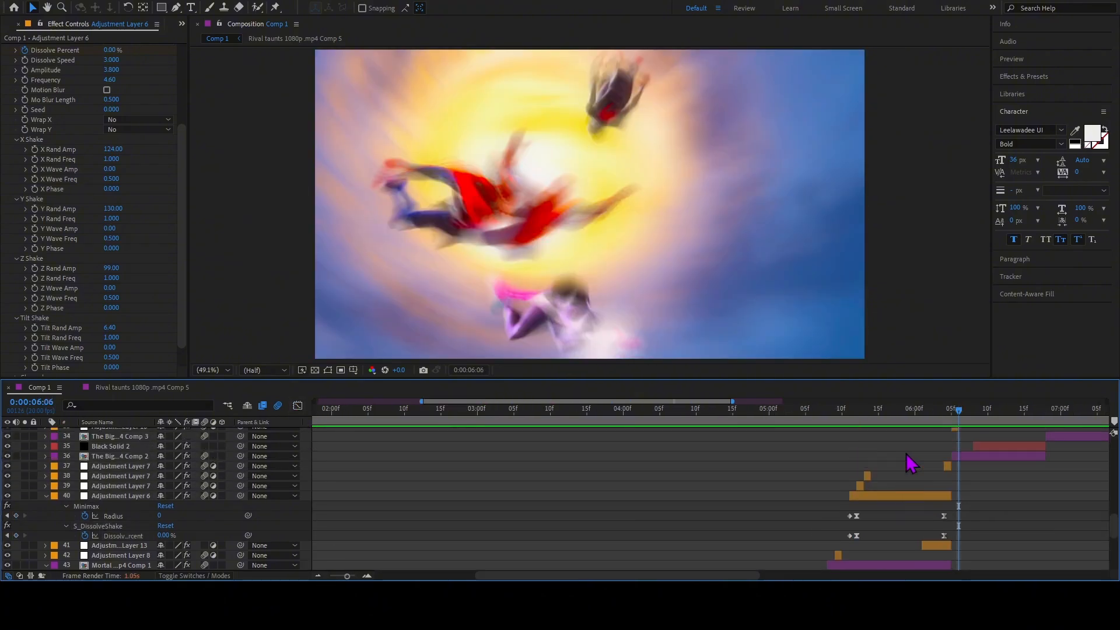
mouse_move(954, 417)
mouse_down()
mouse_move(984, 420)
mouse_move(973, 420)
mouse_up()
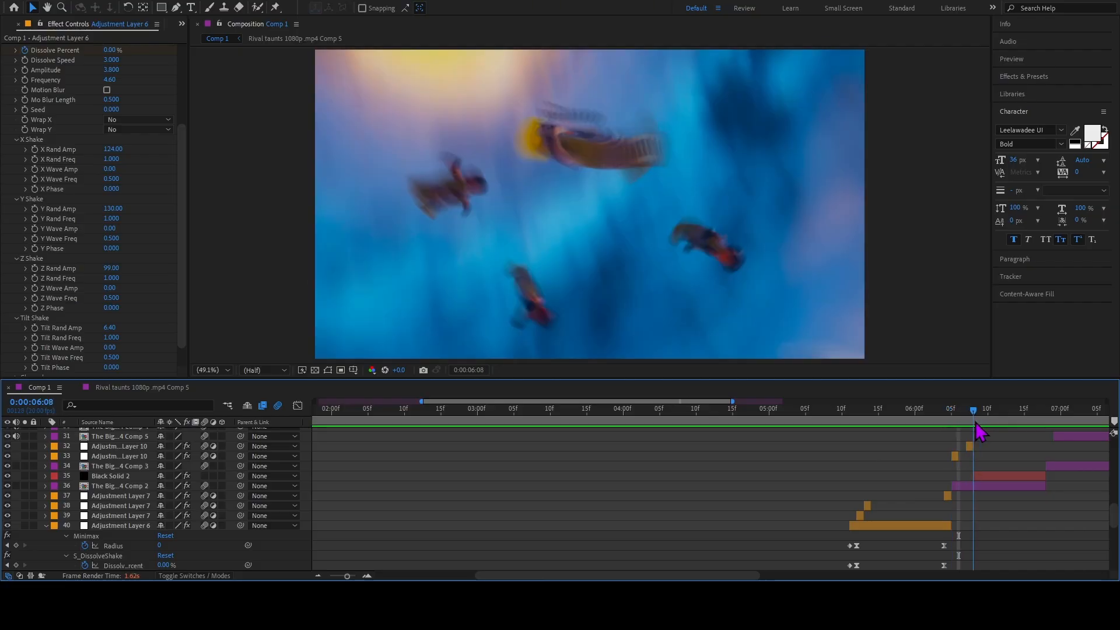
click(1003, 477)
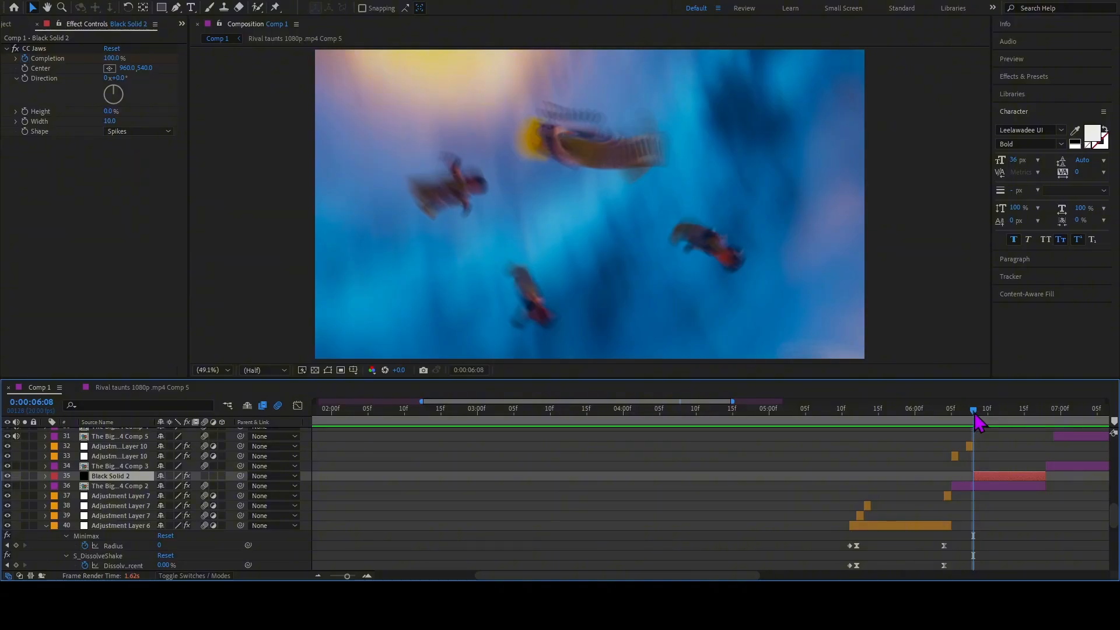
drag(975, 419, 992, 449)
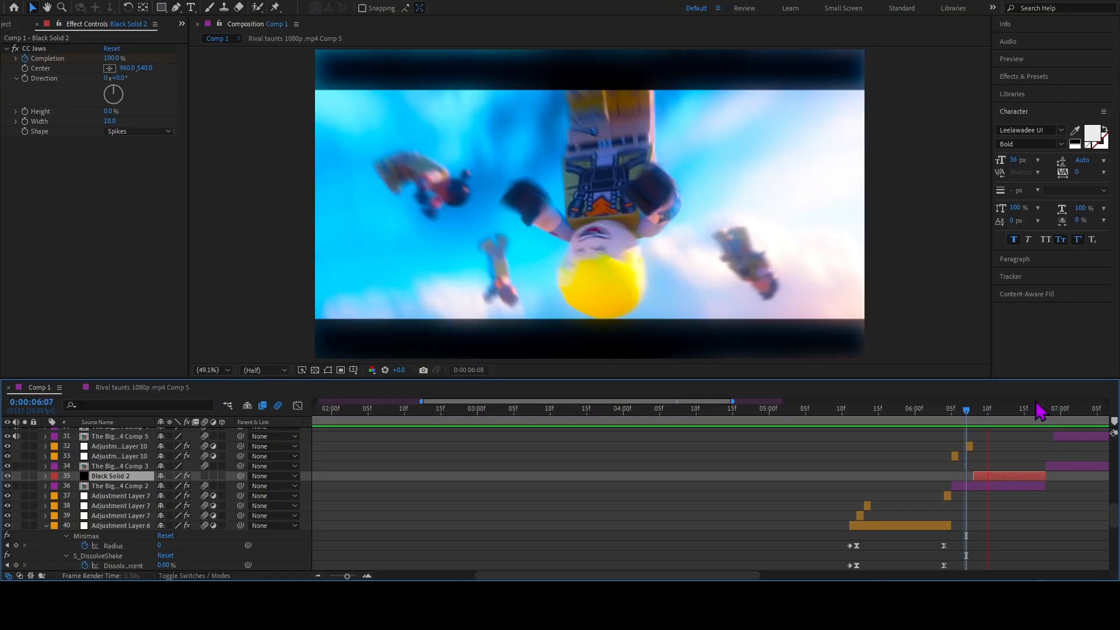
Go to 0:00:06:18, select the Big Bang clip on layer 34, and scrub over its opening frames to 0:00:06:19.
drag(1017, 413, 1046, 420)
click(1064, 468)
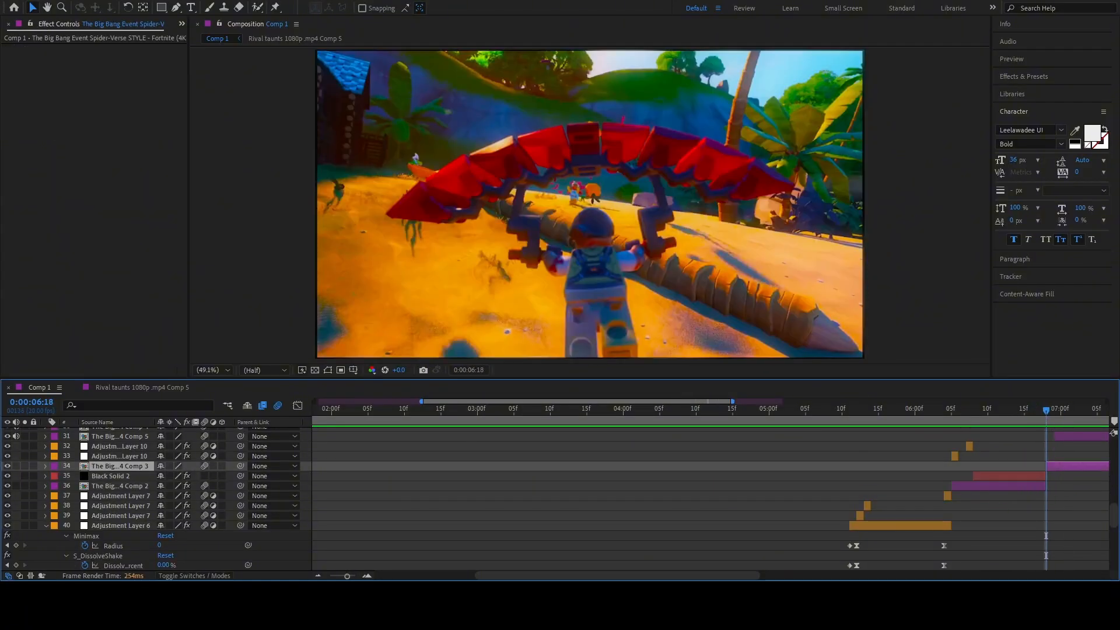
click(370, 576)
click(370, 576)
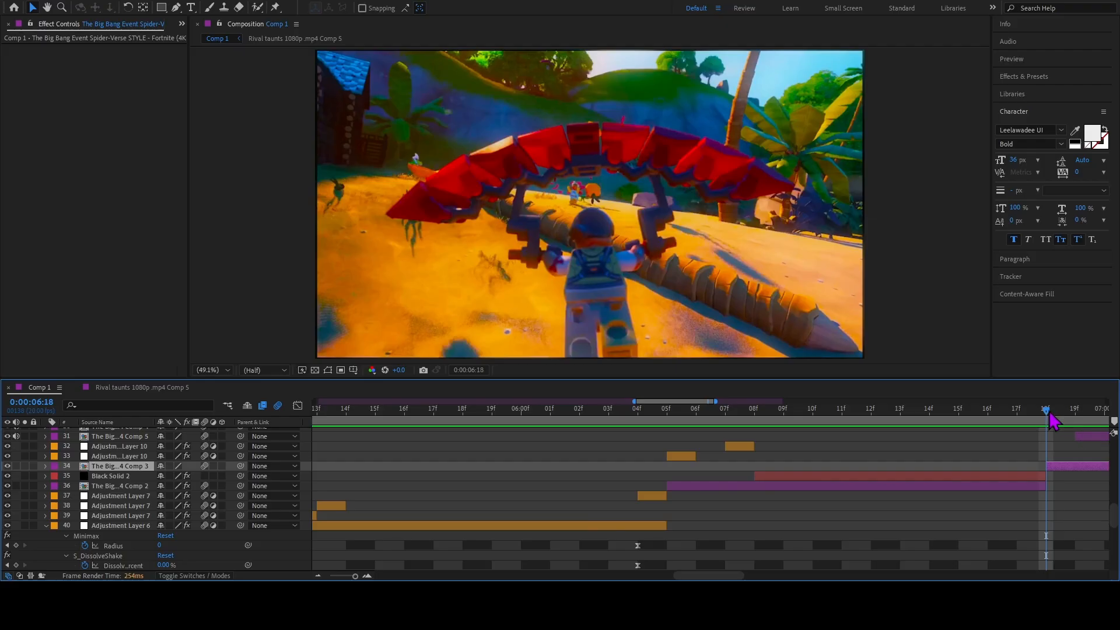
drag(1054, 419, 729, 438)
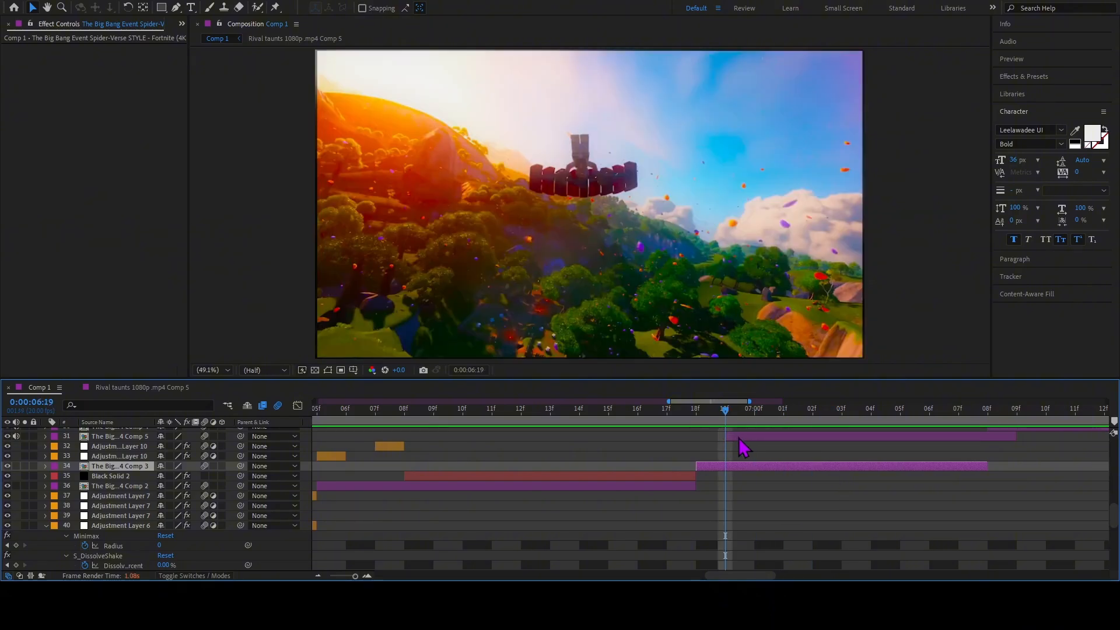
Reveal layer 31's Time Remap and Opacity keyframes and preview its overlay from 0:00:06:19 to 0:00:07:08.
click(739, 437)
key(u)
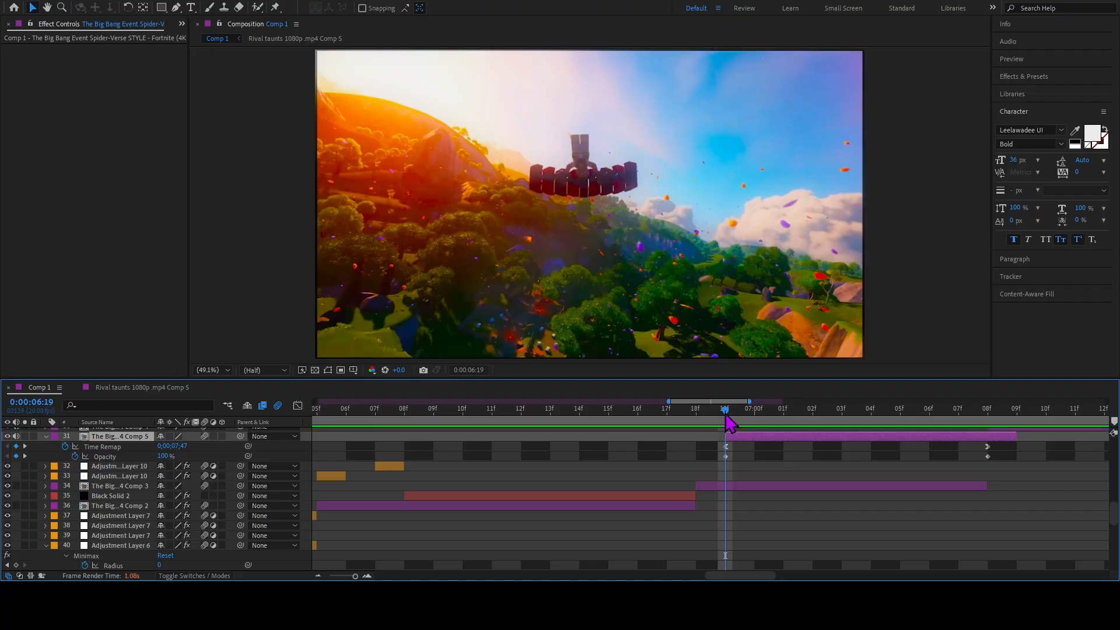
drag(727, 416, 839, 433)
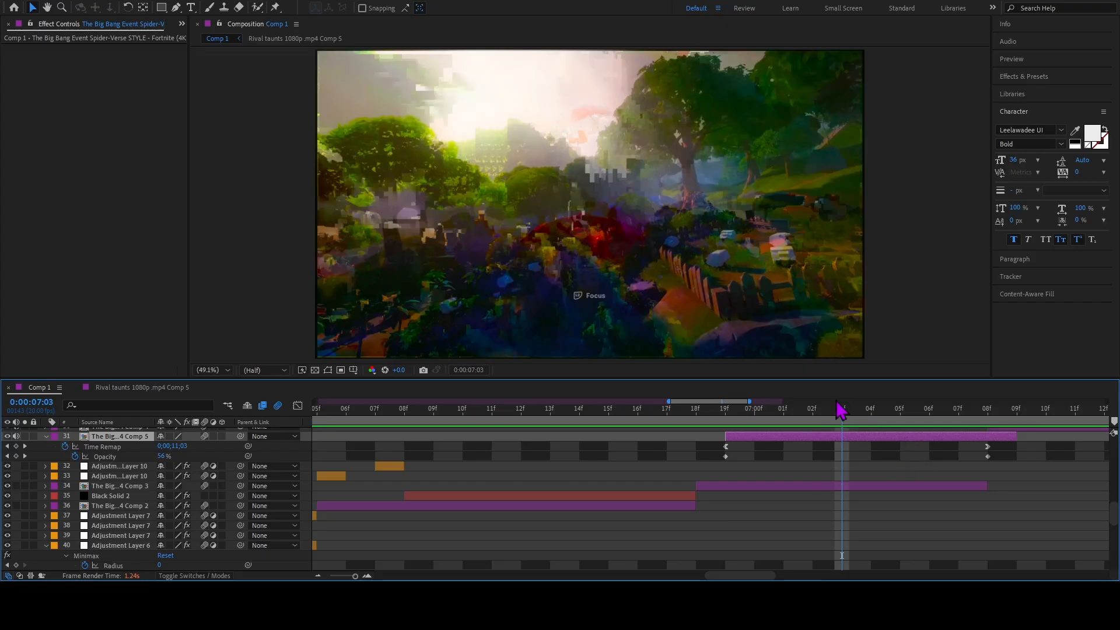
key(space)
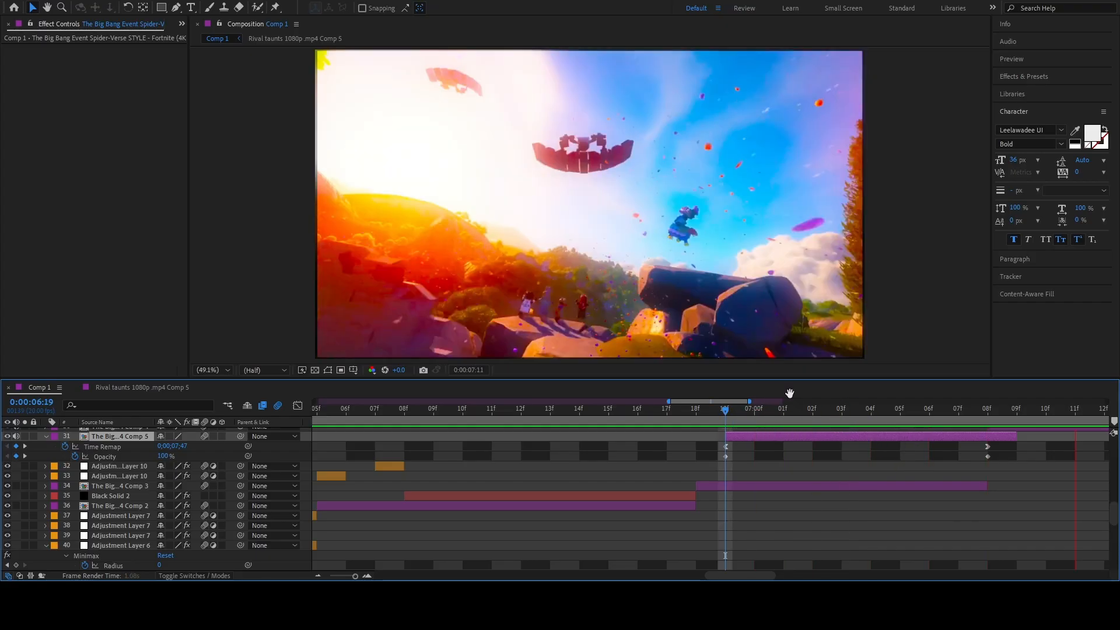
drag(836, 415, 980, 443)
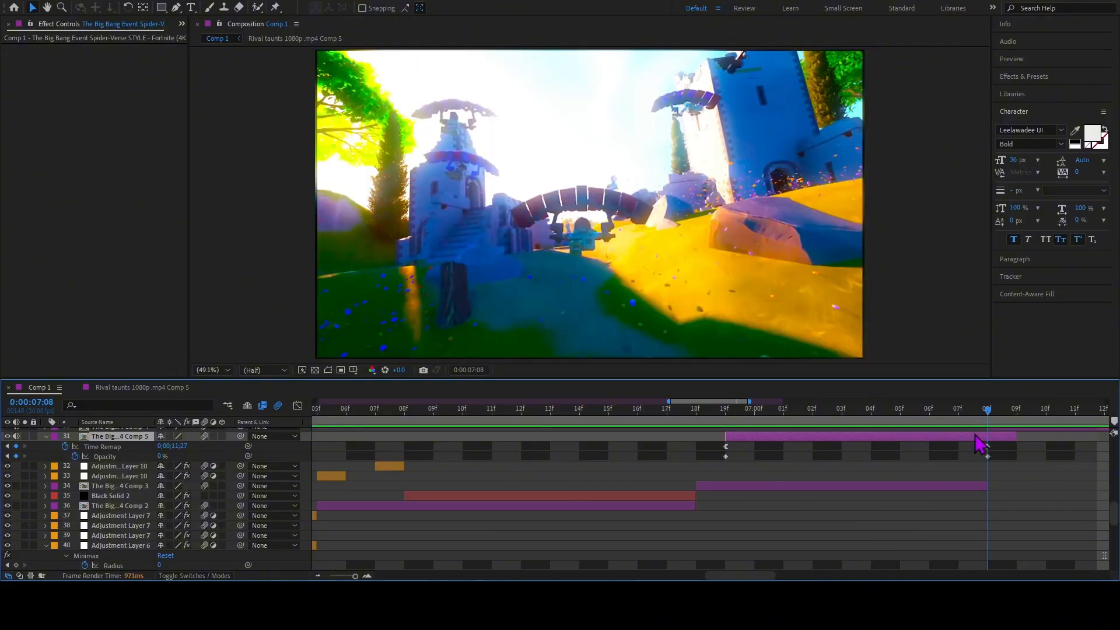
Select layer 30, reveal its Time Remap keyframes, and compare the frames at 0:00:07:15 and 0:00:07:08.
scroll(1000, 446, up, 3)
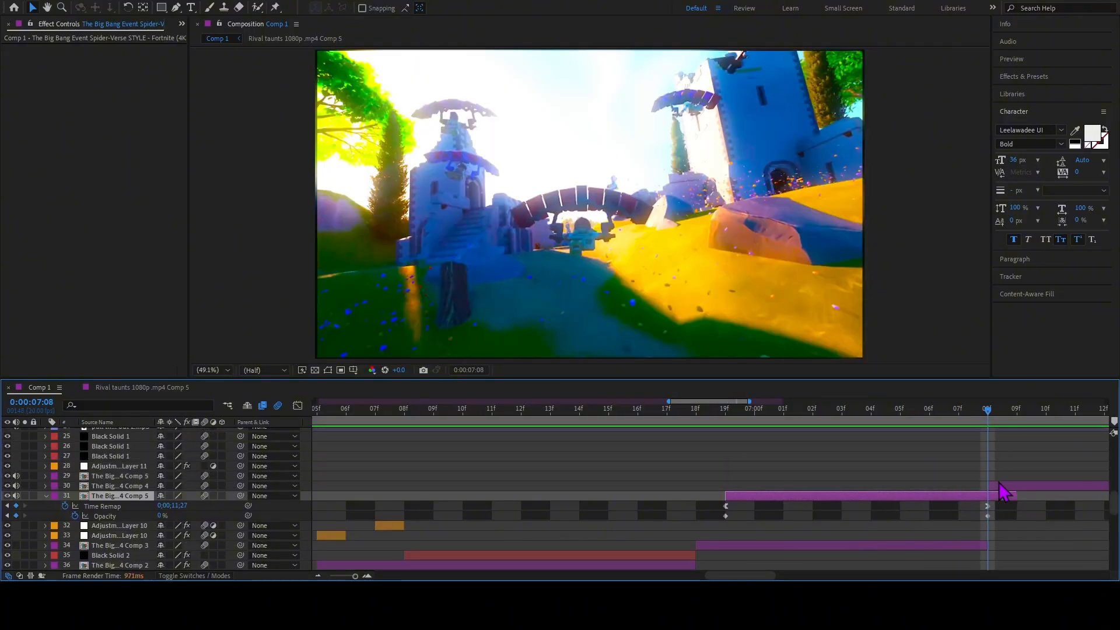
click(1002, 473)
click(1001, 486)
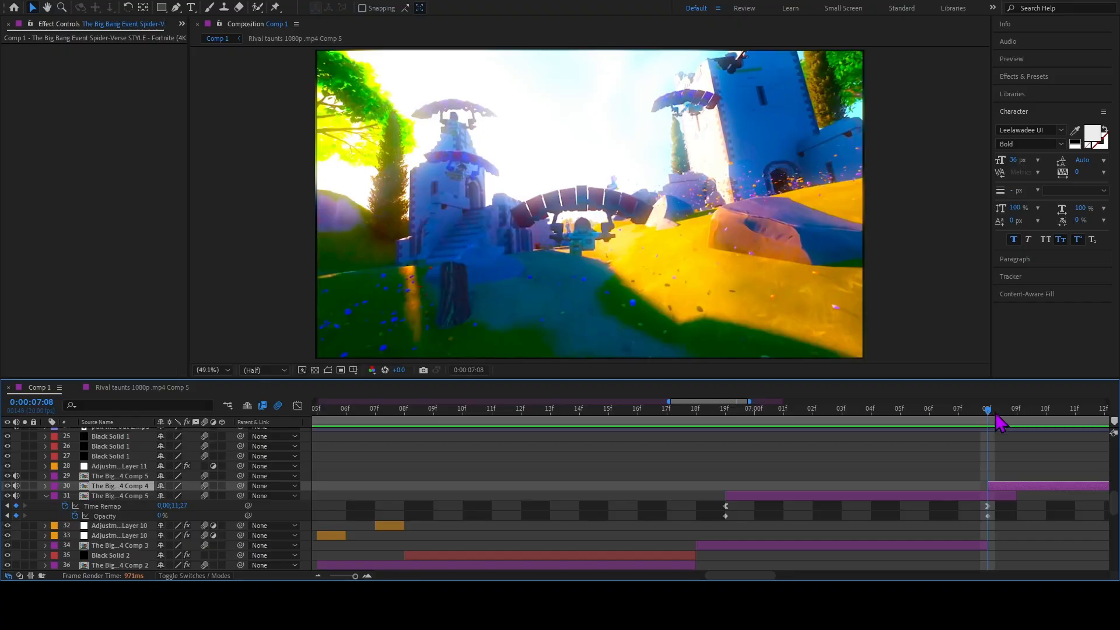
drag(1002, 424, 990, 472)
key(ctrl+alt+t)
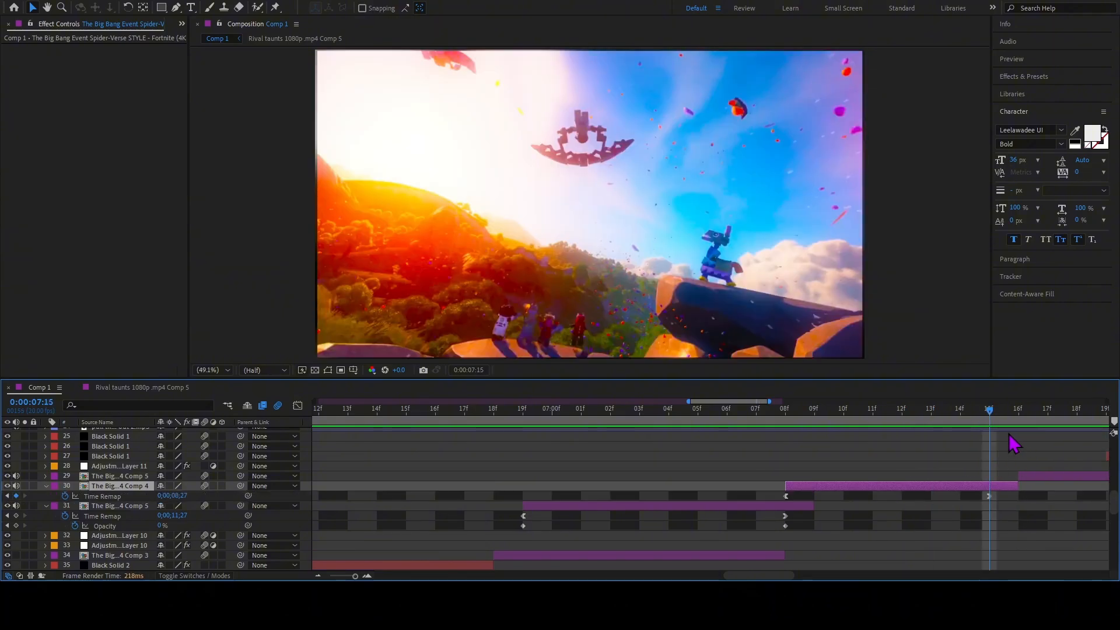
drag(990, 420, 718, 465)
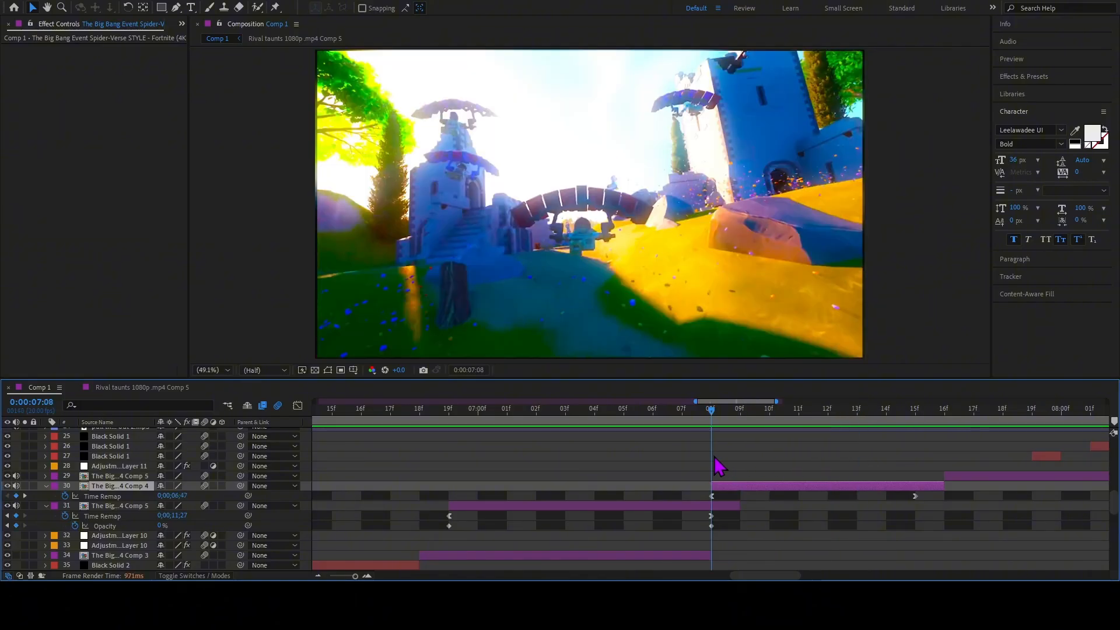
Scrub through the Black Solid 1 flashes to 0:00:08:05 and review Adjustment Layer 11's Offset and Minimax settings.
key(shift+Page_Down)
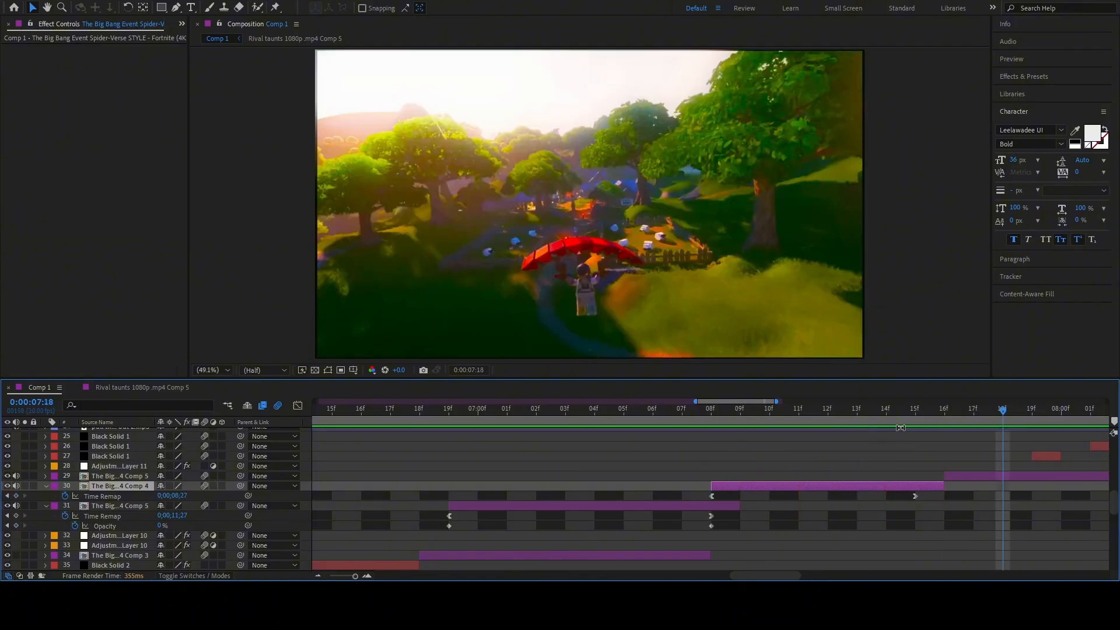
drag(914, 416, 771, 424)
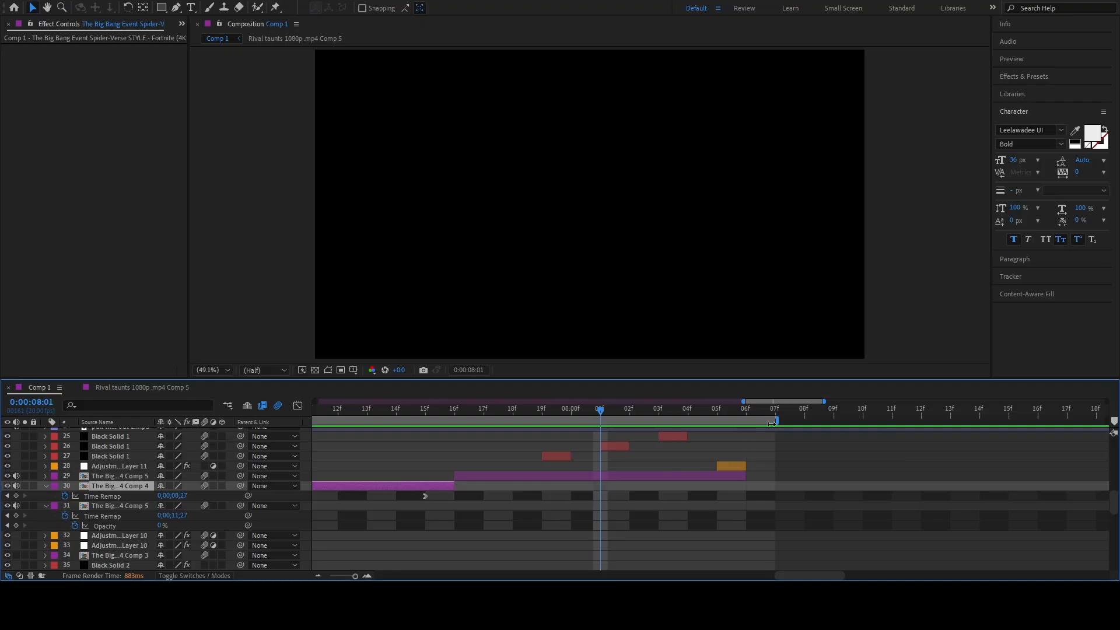
drag(688, 420, 717, 425)
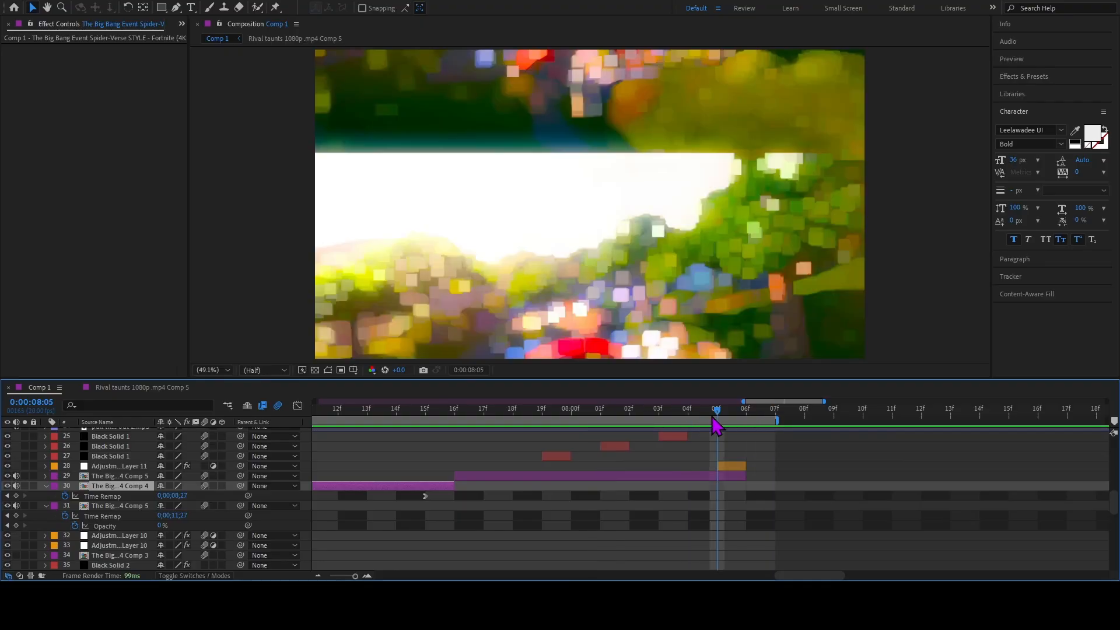
click(727, 468)
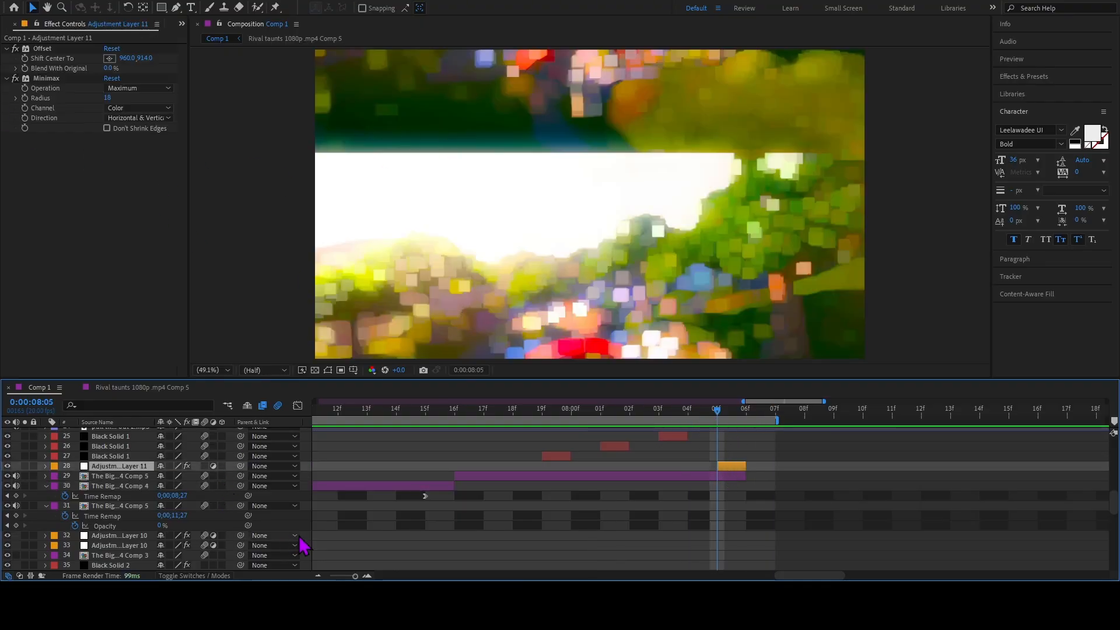
Go to 0:00:08:09, review the Transform effect on Adjustment Layer 12, and compare that frame with 0:00:08:10.
click(318, 577)
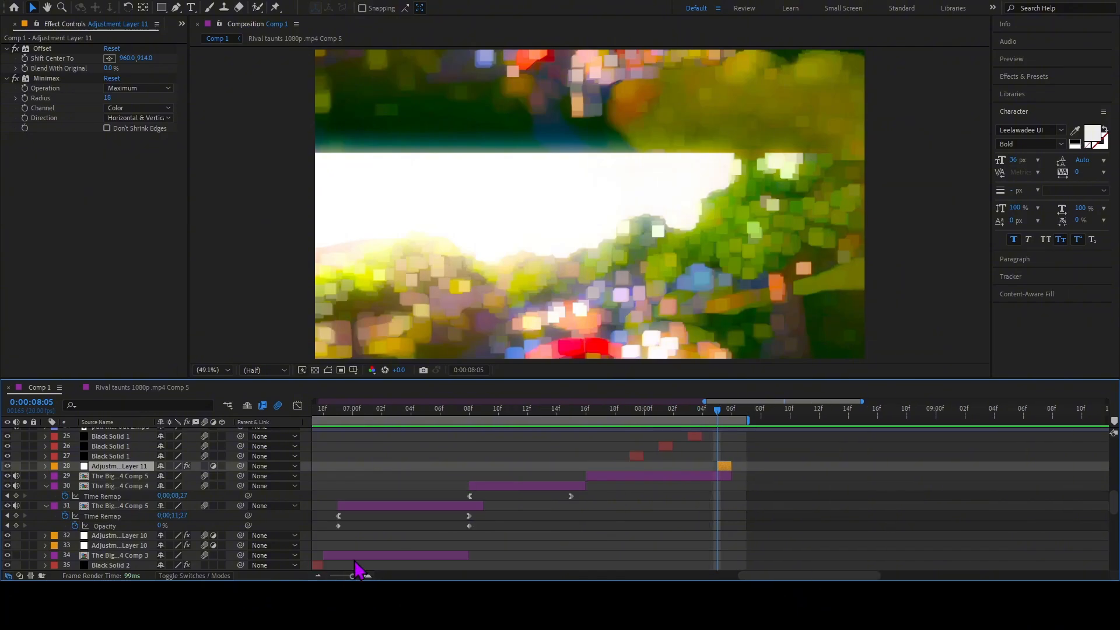
drag(750, 419, 1111, 464)
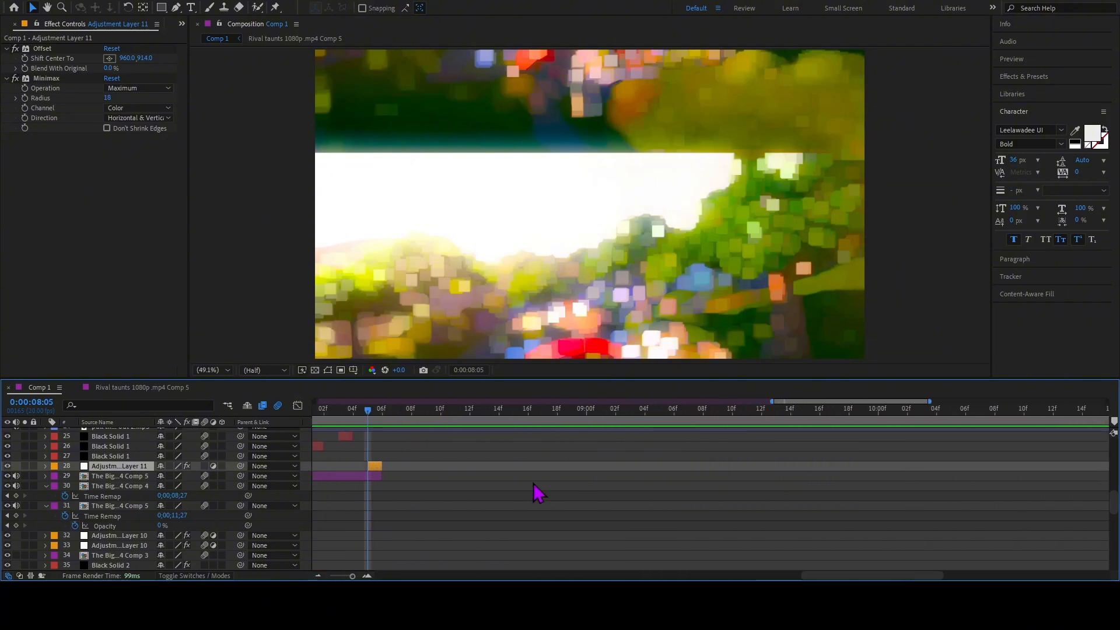
scroll(441, 496, up, 6)
scroll(441, 504, up, 1)
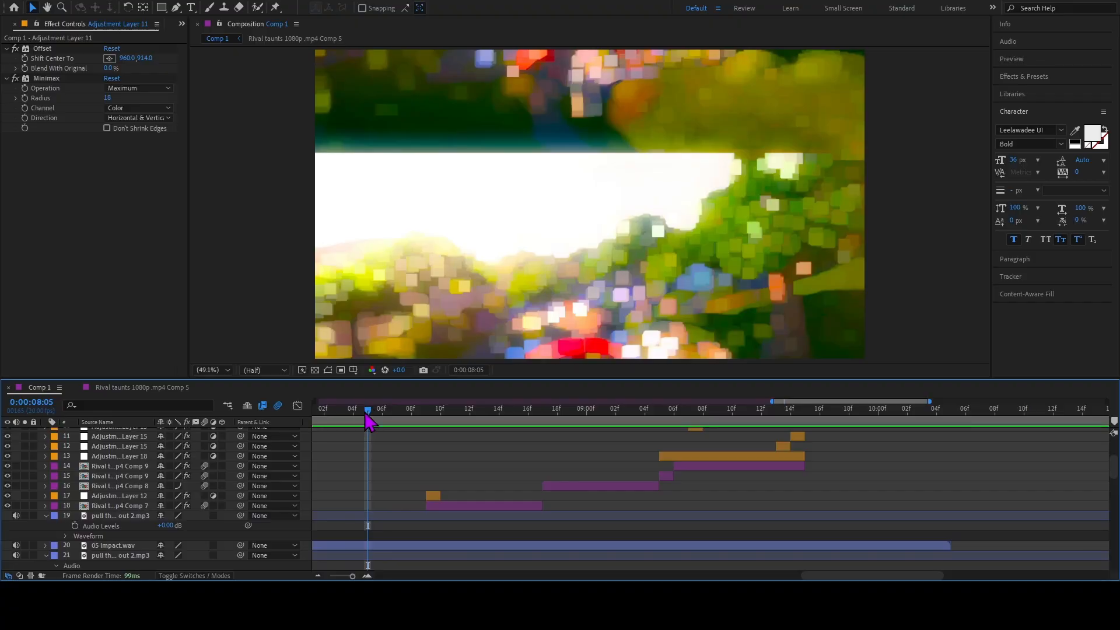
drag(366, 413, 428, 444)
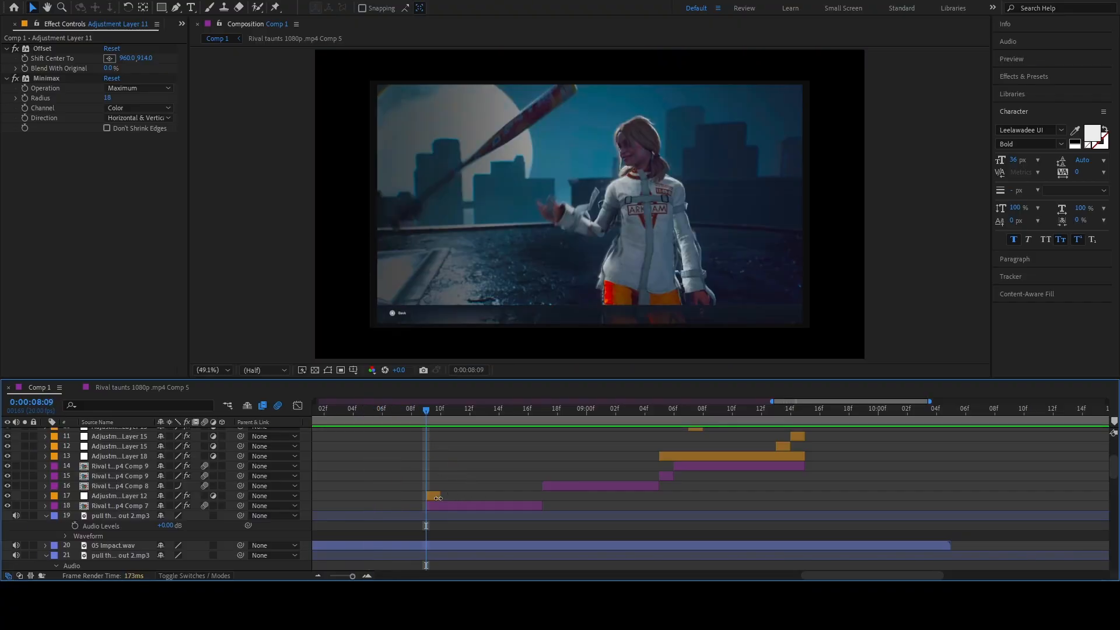
click(435, 496)
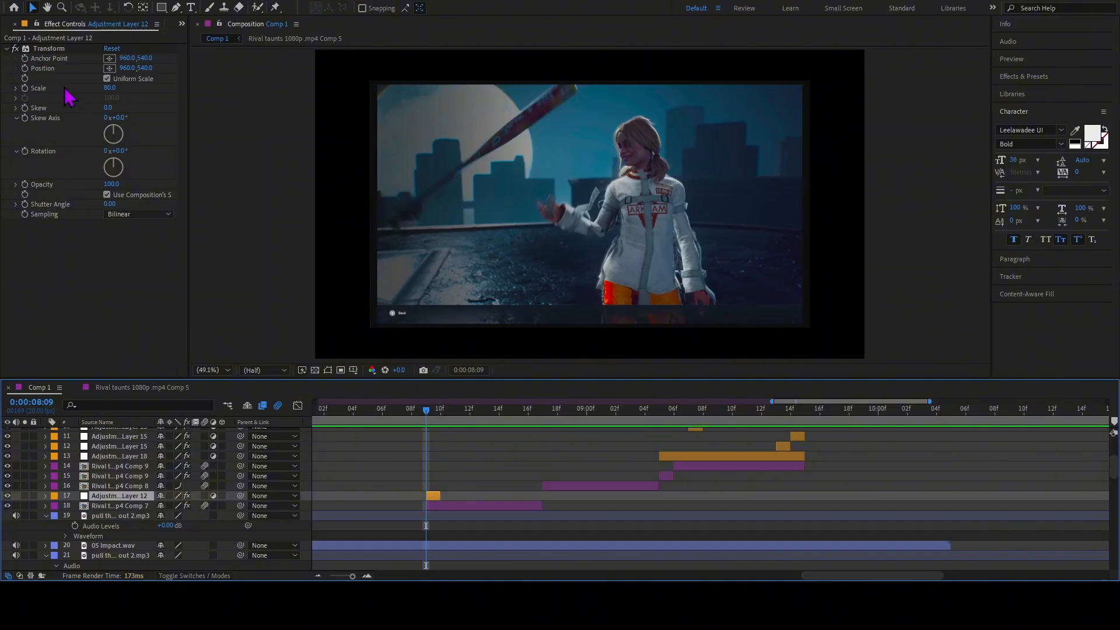
mouse_move(425, 416)
mouse_down()
mouse_move(401, 416)
mouse_move(438, 418)
mouse_move(412, 419)
mouse_move(434, 430)
mouse_up()
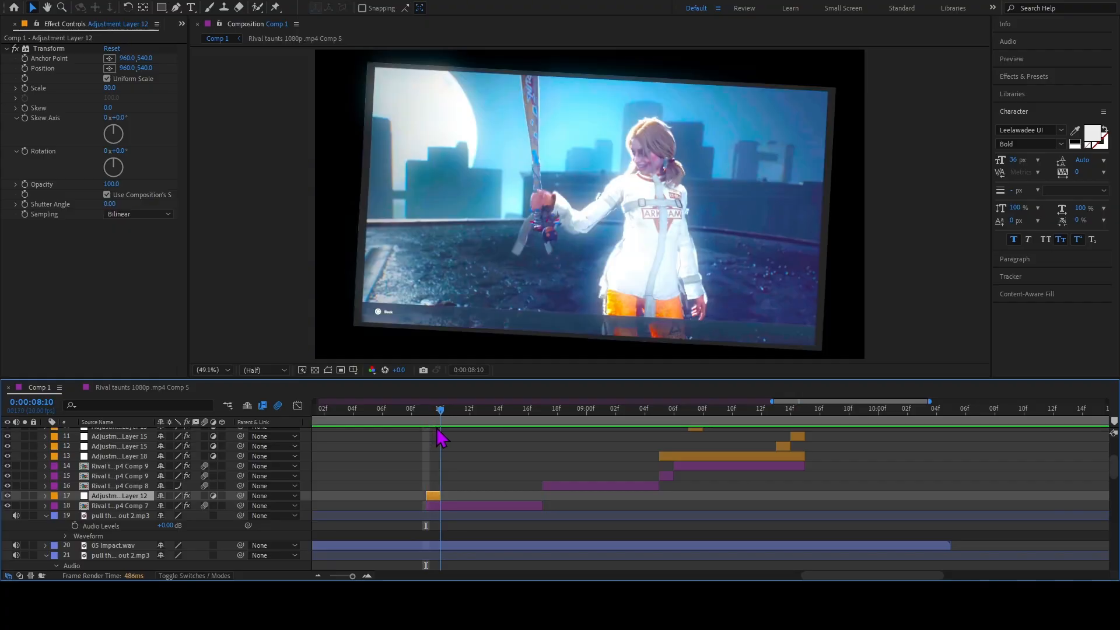
Reveal the keyframes of the Rival taunts clip on layer 18 and examine its Exposure keyframe at 0:00:08:09.
click(446, 506)
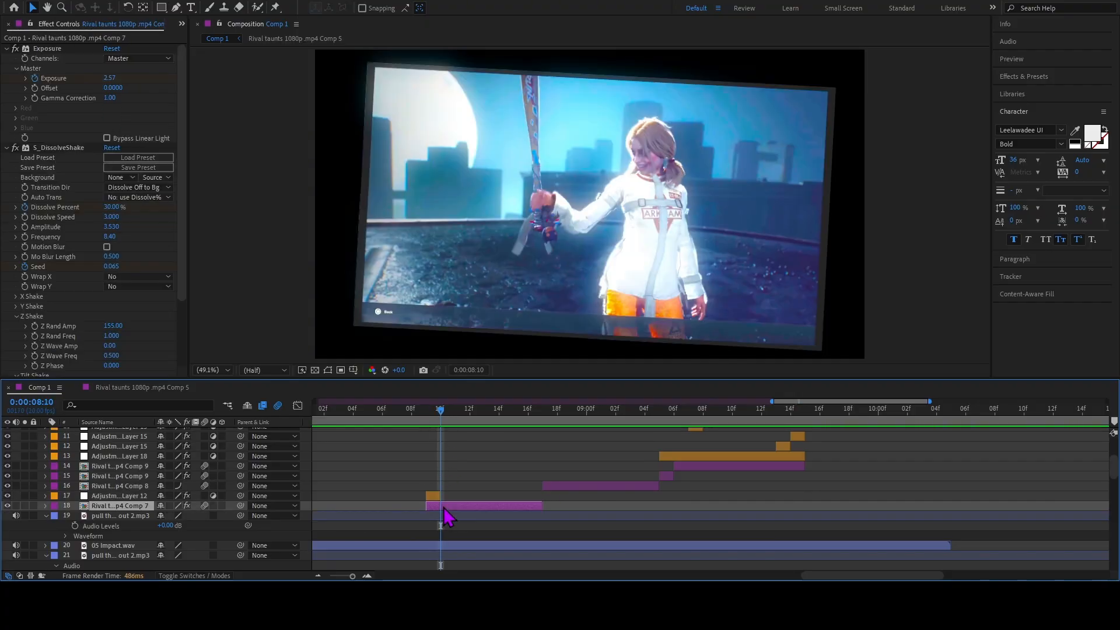
key(u)
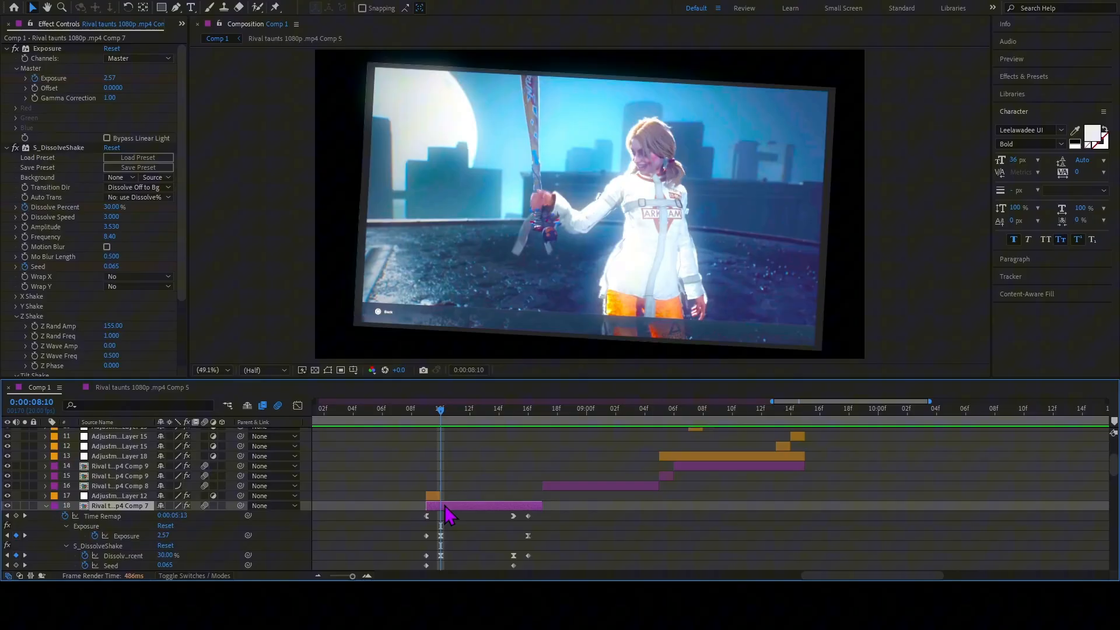
click(430, 416)
scroll(429, 455, down, 3)
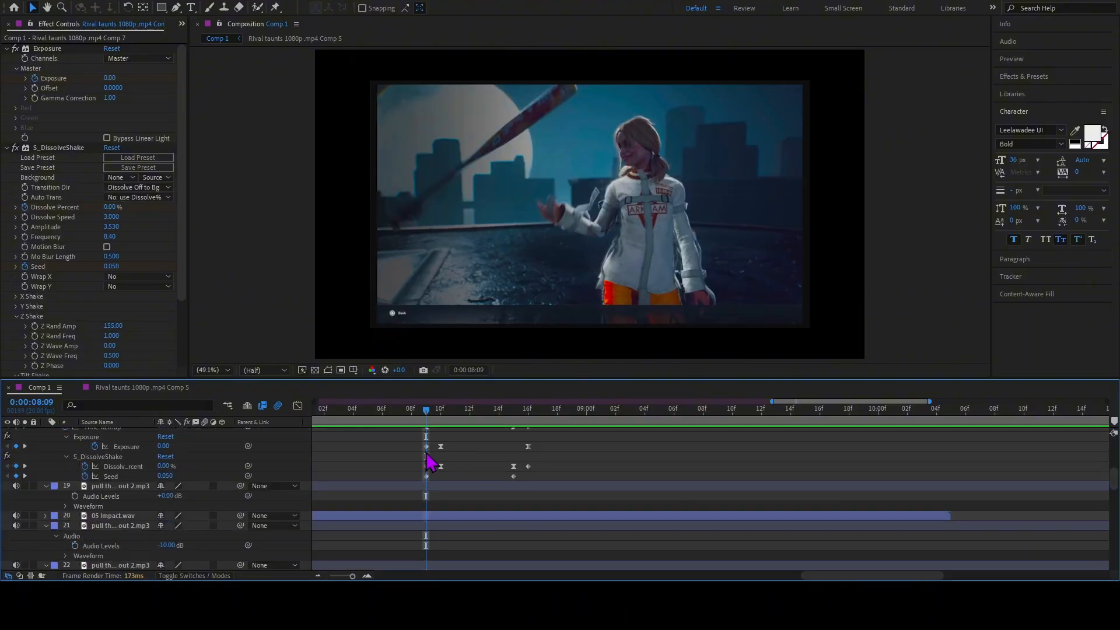
click(427, 447)
scroll(429, 463, up, 2)
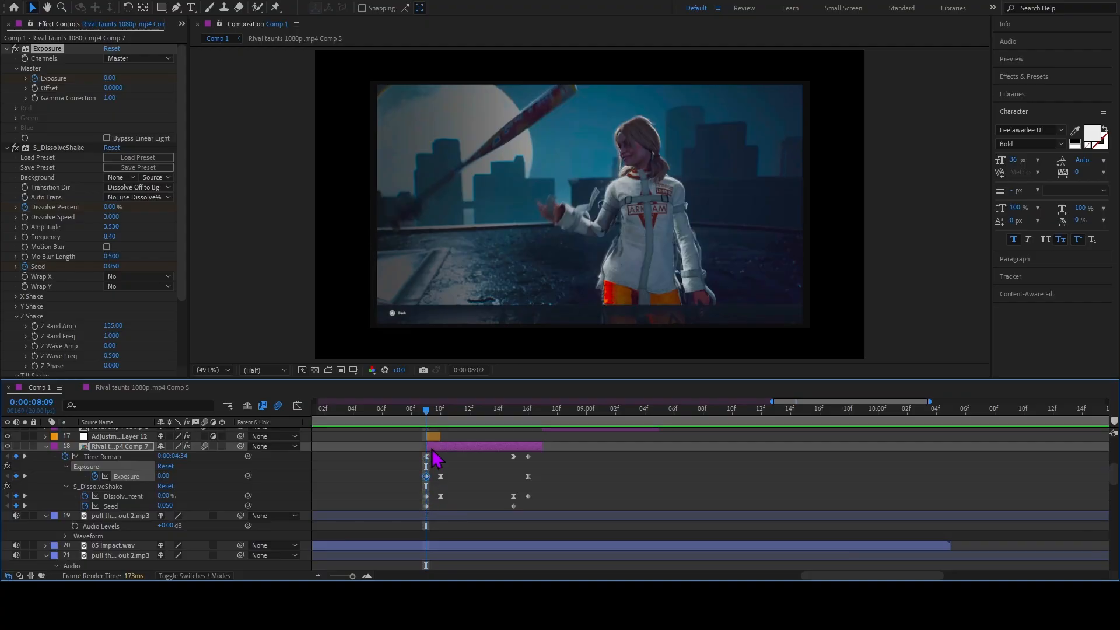
Check layer 18's Scale, then review its S_DissolveShake Z Shake and Tilt Shake settings at 0:00:08:09.
key(s)
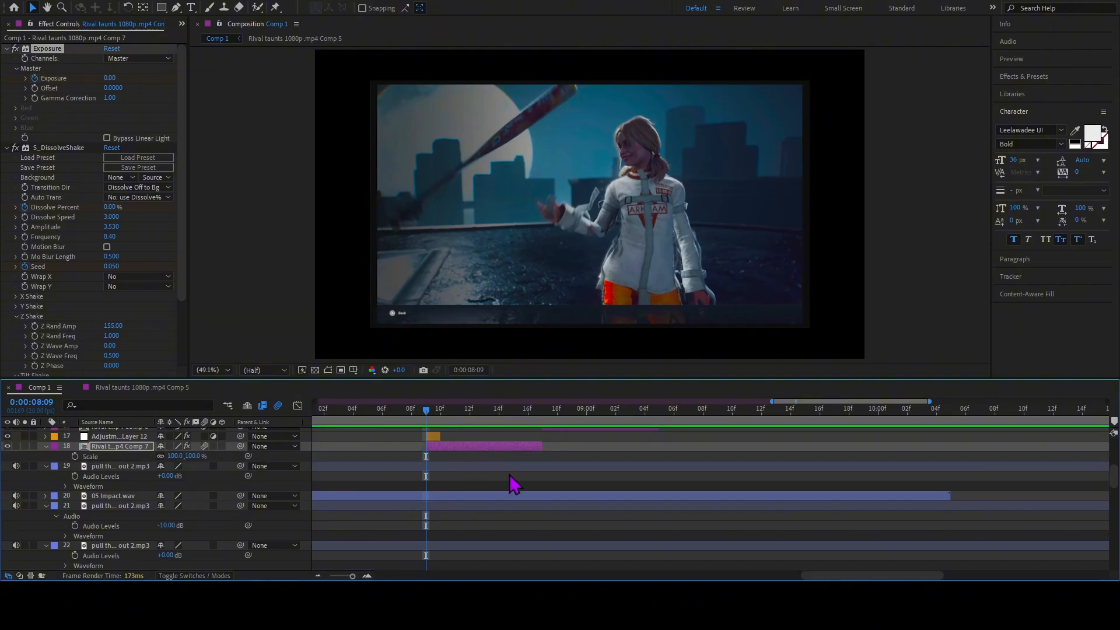
key(s)
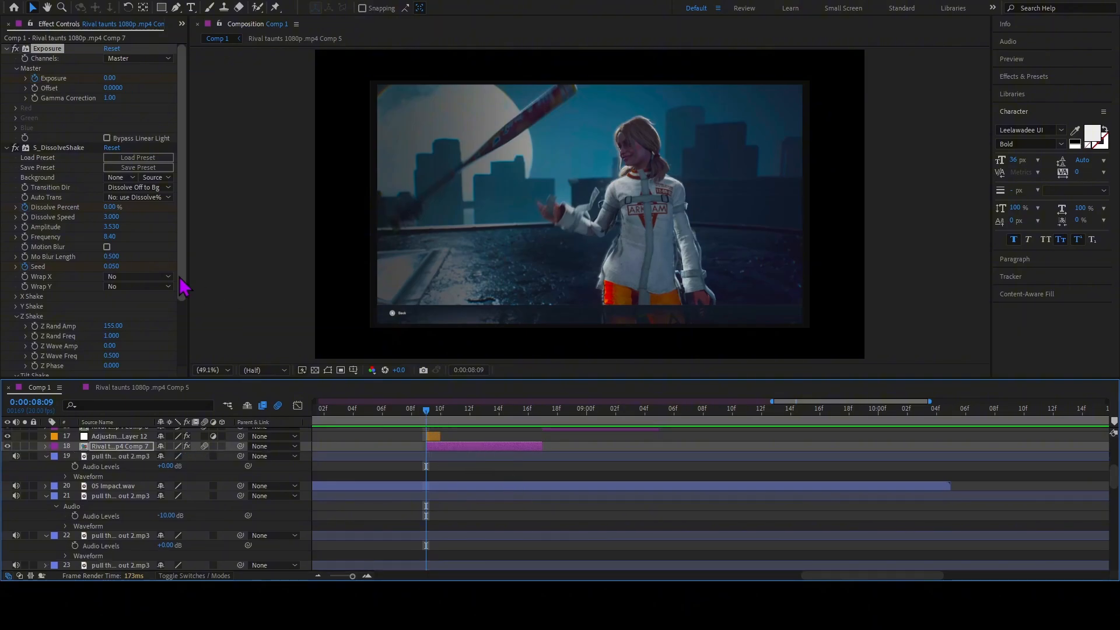
scroll(146, 257, down, 3)
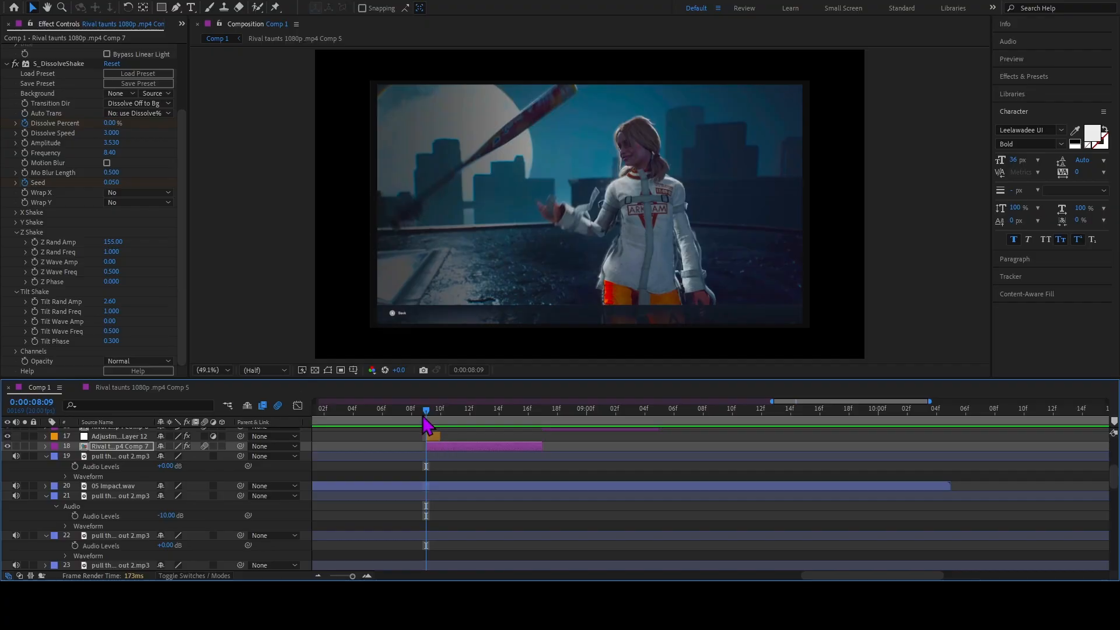
mouse_move(430, 416)
mouse_down()
mouse_move(512, 432)
mouse_move(424, 425)
mouse_up()
click(431, 437)
click(466, 492)
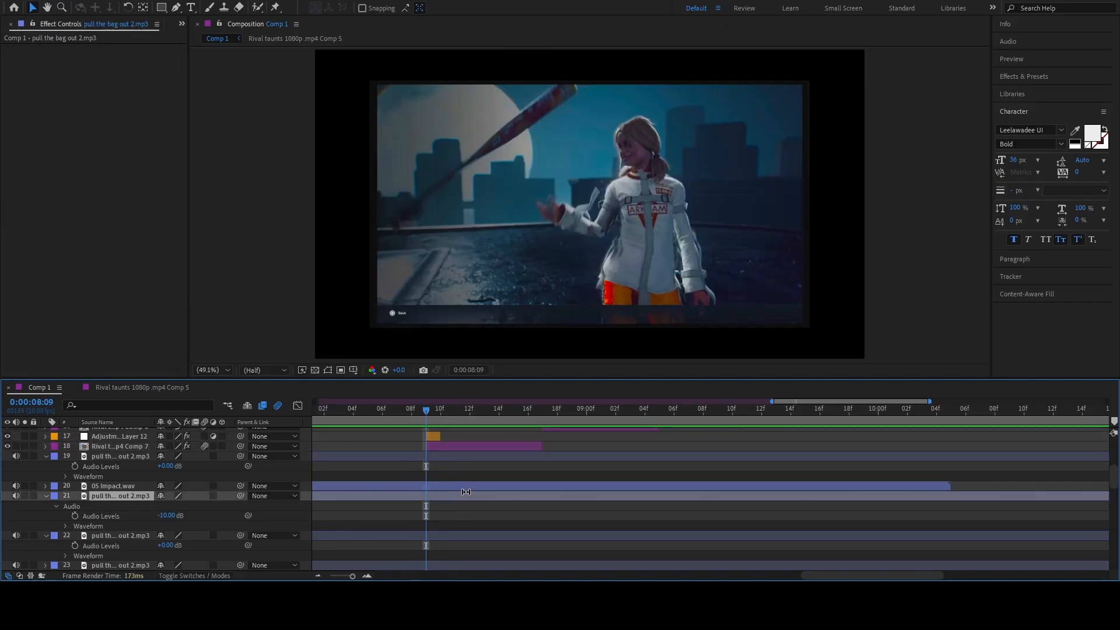
Reveal the keyframes of the Rival taunts clip on layer 18 and inspect its starting Time Remap, Exposure and Seed keyframes.
click(465, 447)
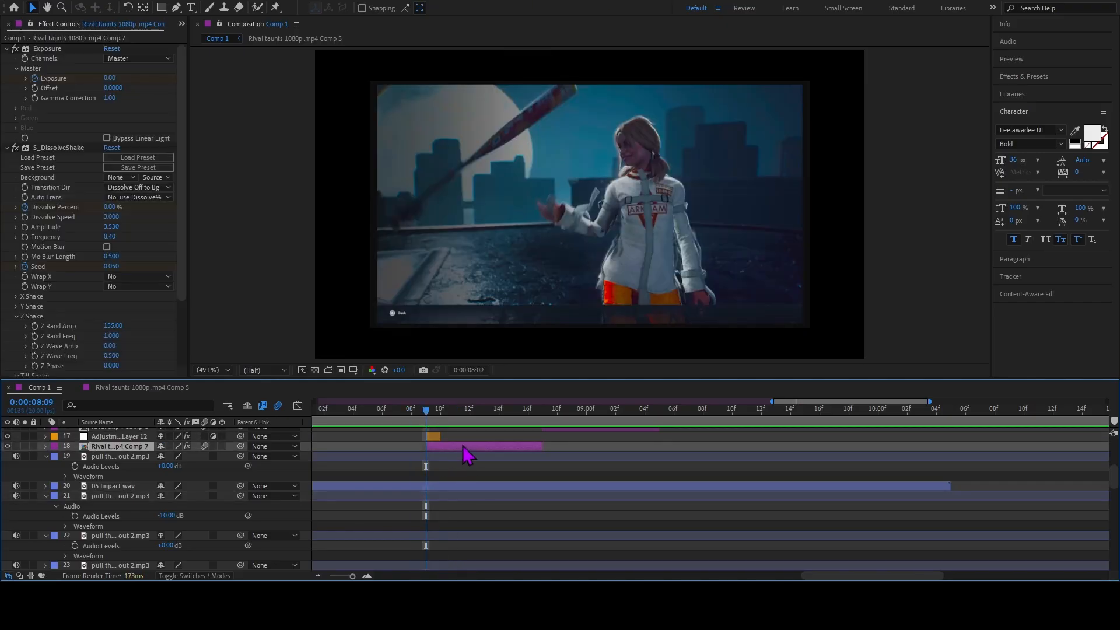
key(u)
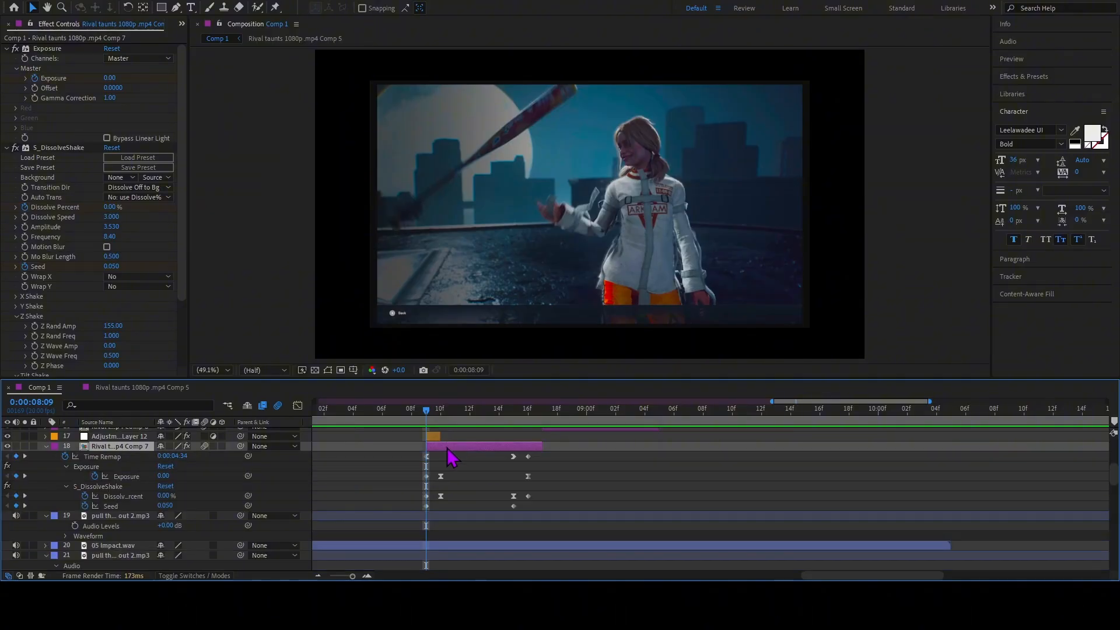
click(427, 457)
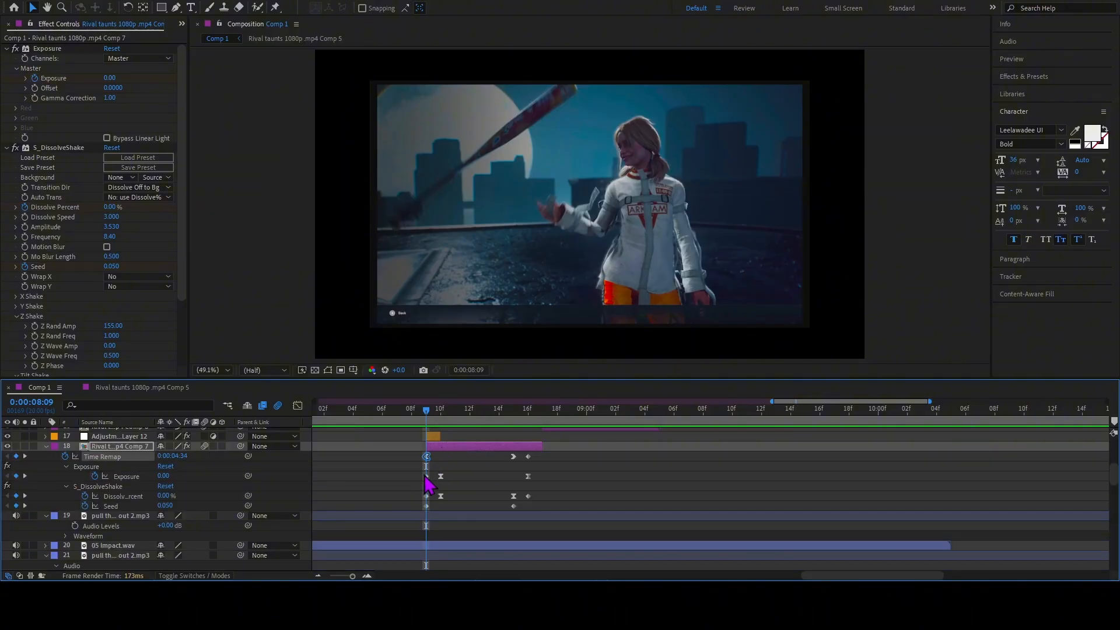
click(427, 476)
mouse_move(431, 416)
mouse_down()
mouse_move(457, 423)
mouse_move(425, 425)
mouse_up()
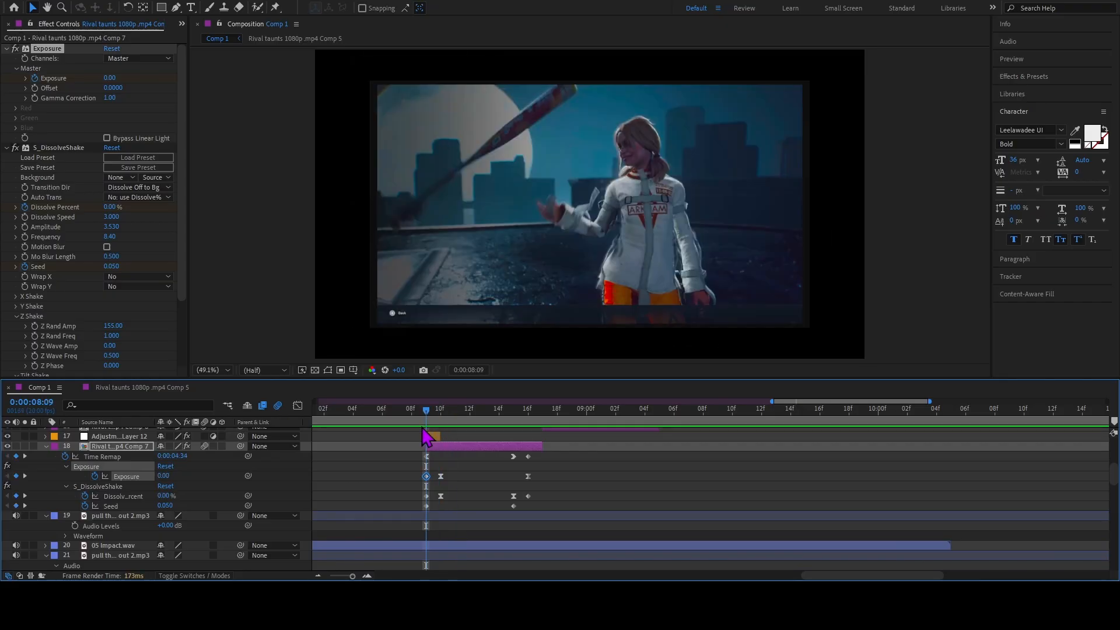
click(427, 505)
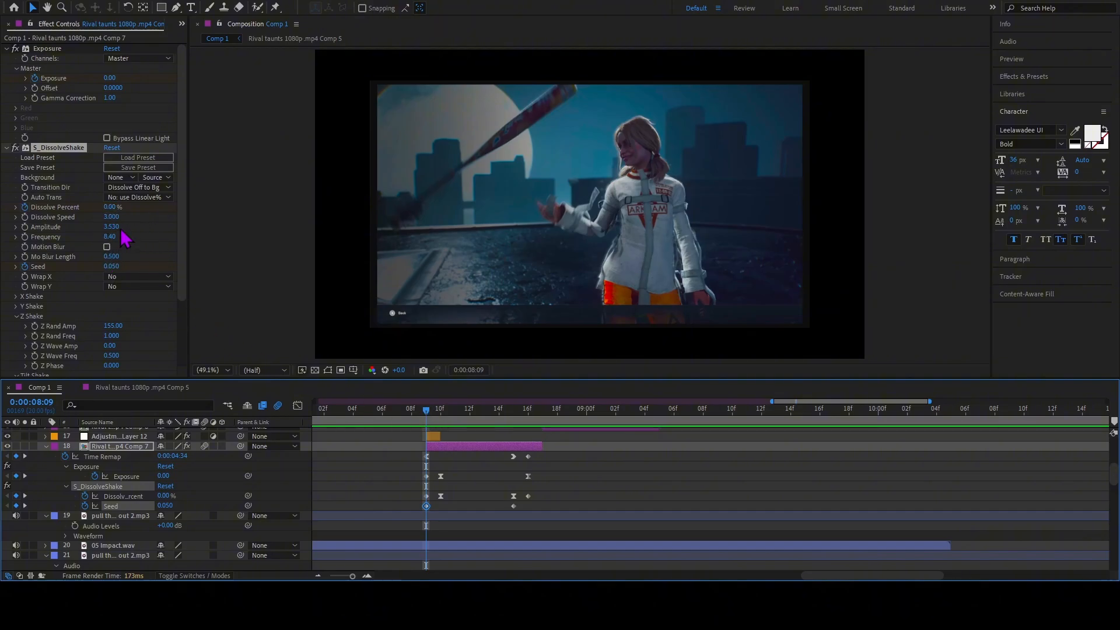
Go to 0:00:08:10 and review the X Shake and Y Shake settings of layer 18's S_DissolveShake effect.
drag(426, 411, 439, 411)
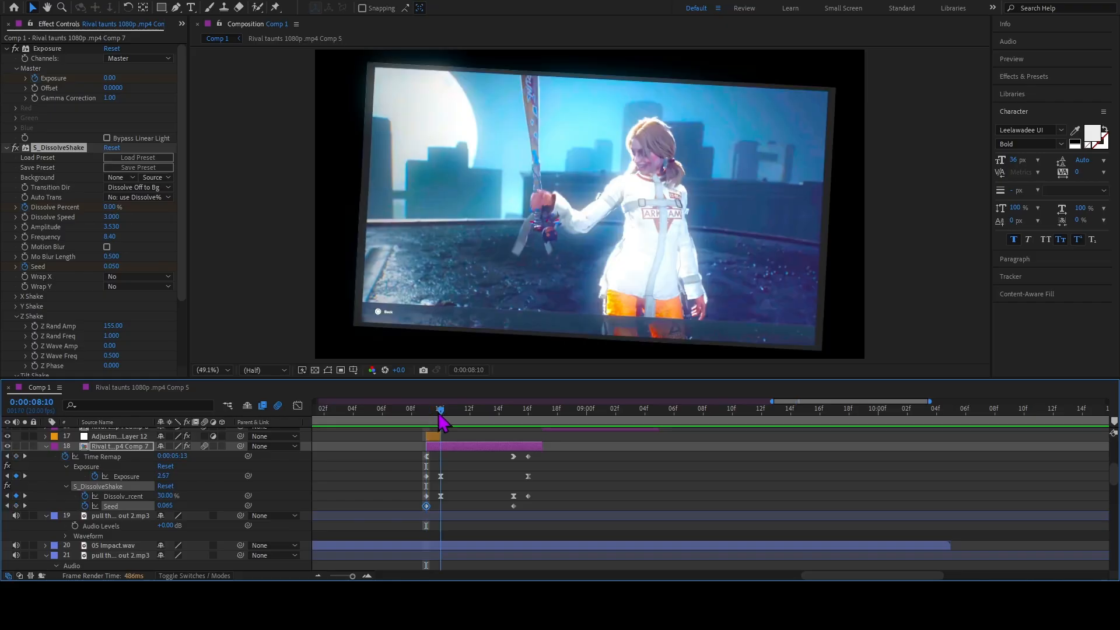
scroll(109, 236, down, 2)
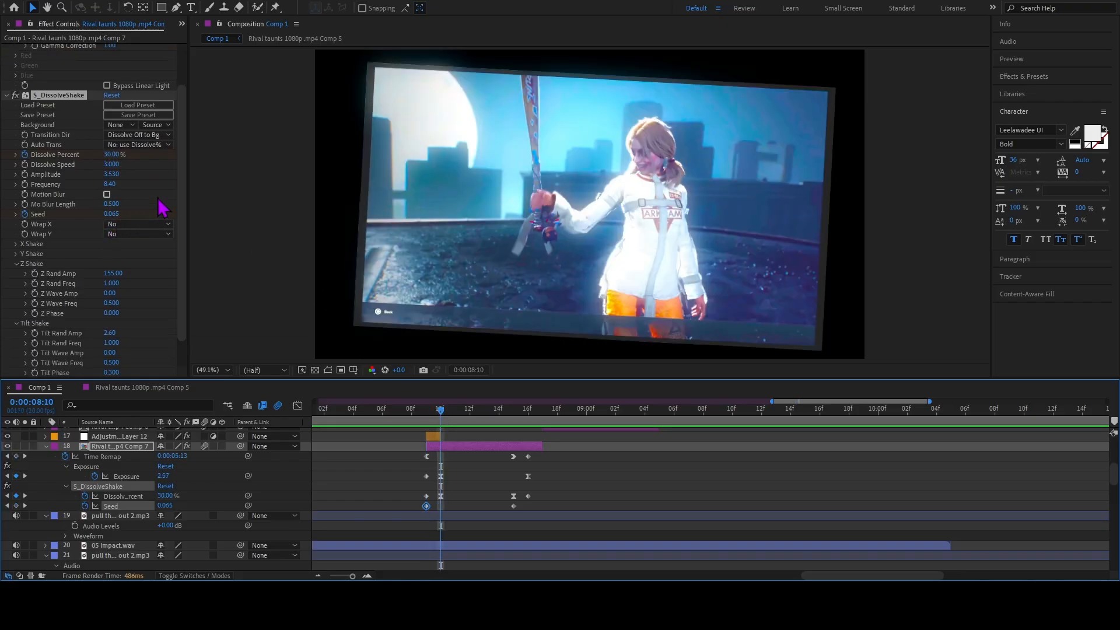
scroll(140, 236, down, 1)
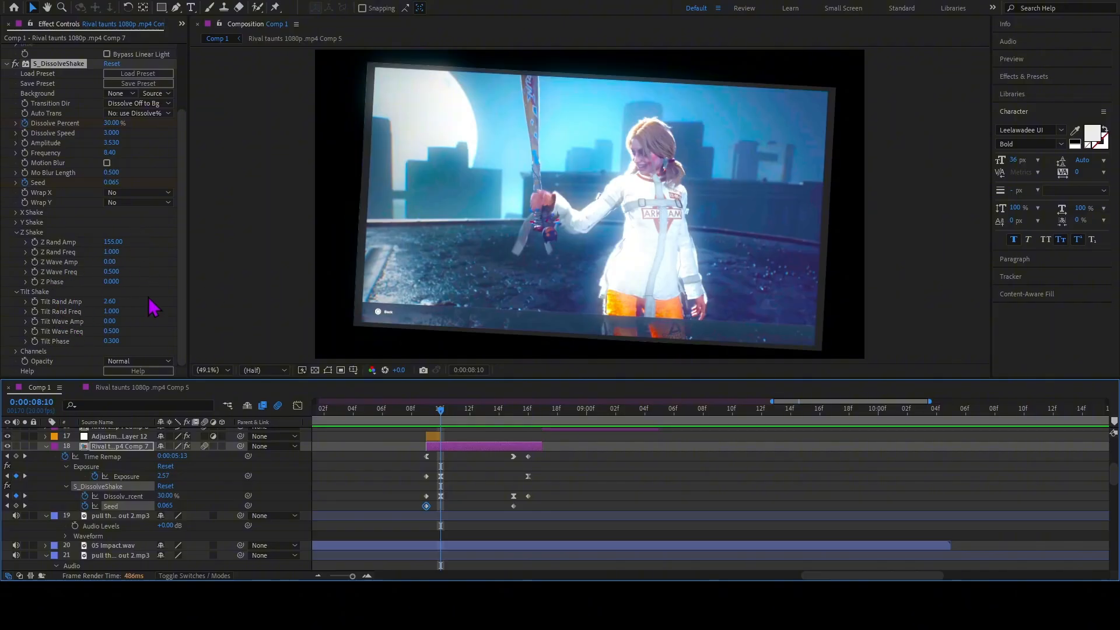
click(16, 213)
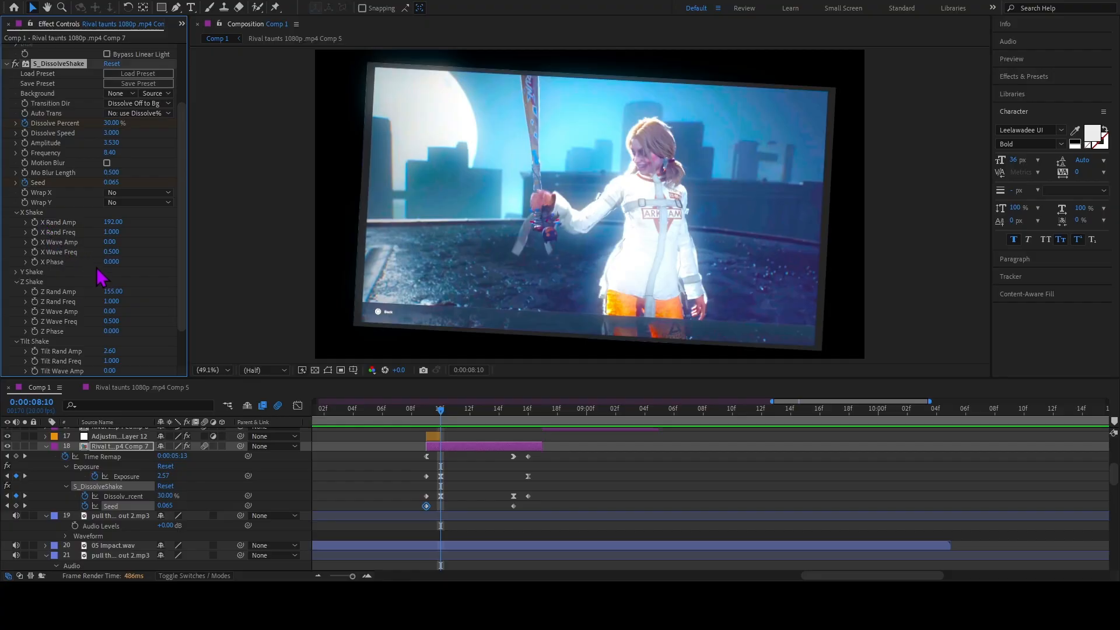
click(18, 213)
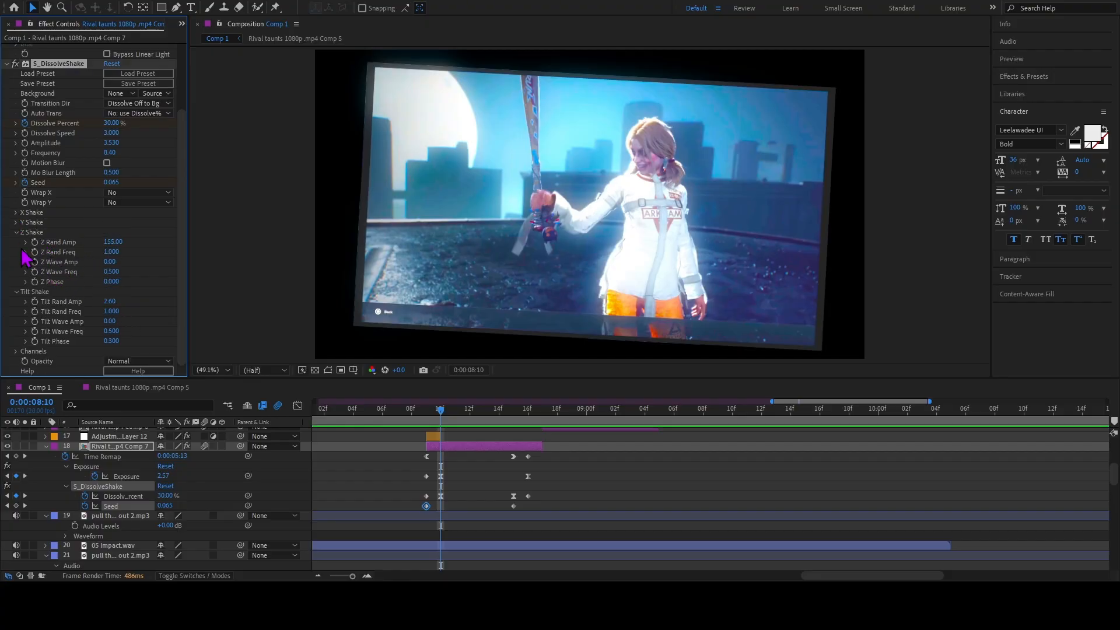
click(17, 224)
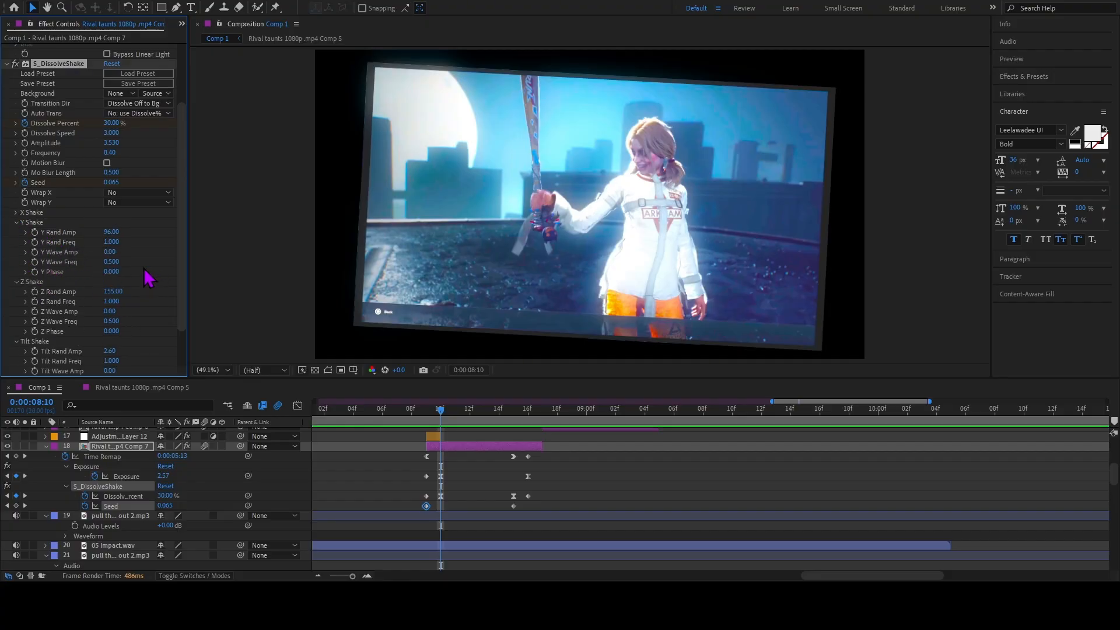
click(18, 224)
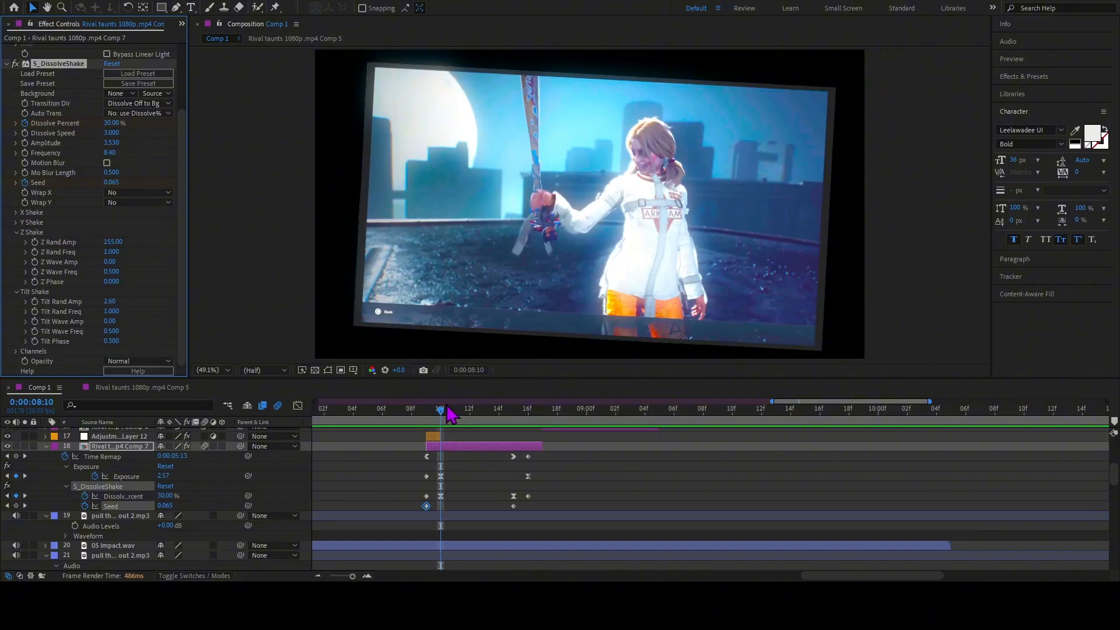
Examine the graph of layer 18's Dissolve Percent keyframes and preview the shake from 0:00:08:08.
click(426, 409)
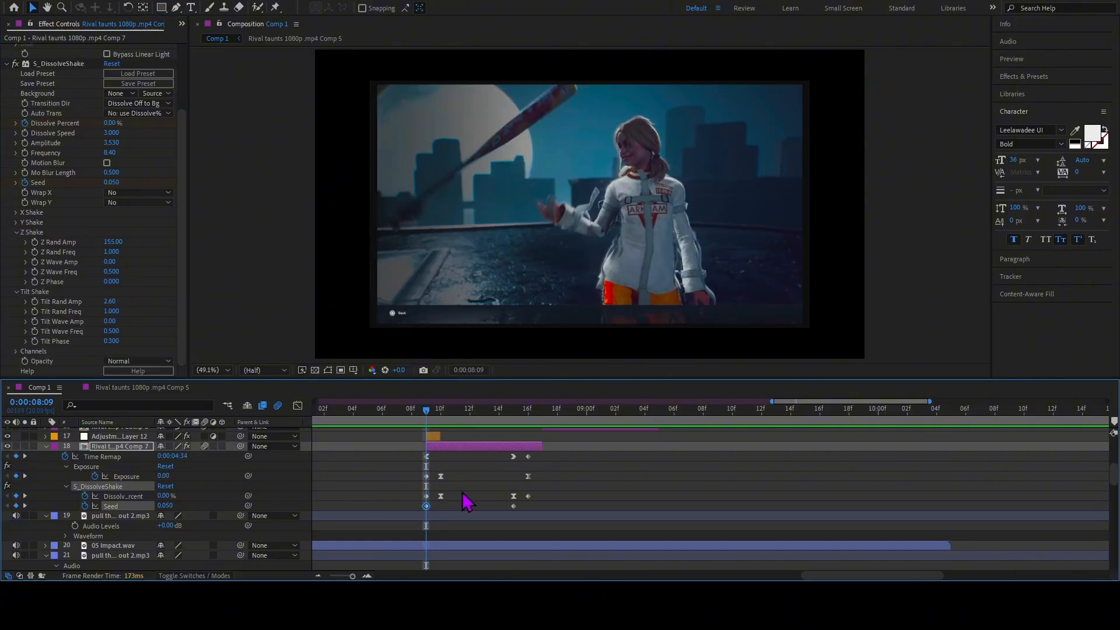
drag(462, 492, 439, 501)
click(297, 408)
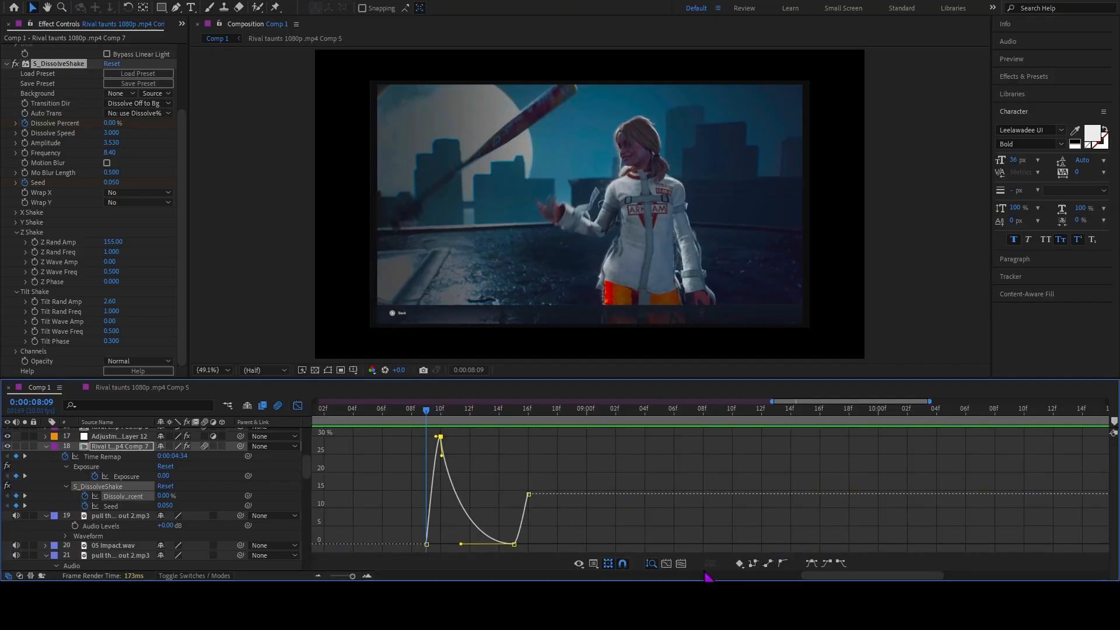
key(equal)
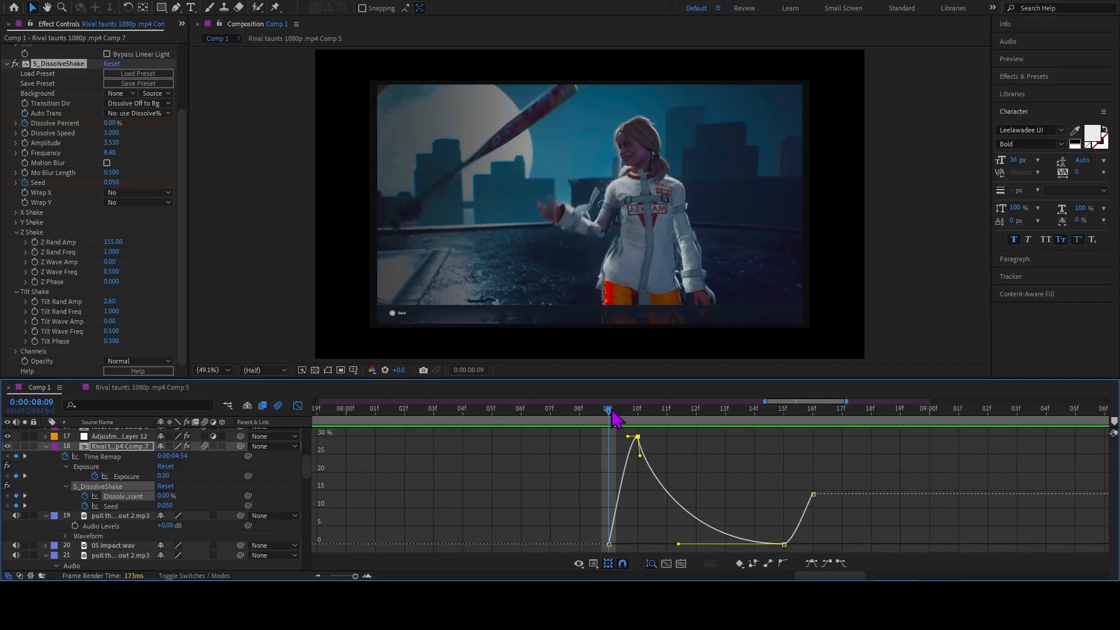
drag(611, 409, 575, 433)
key(space)
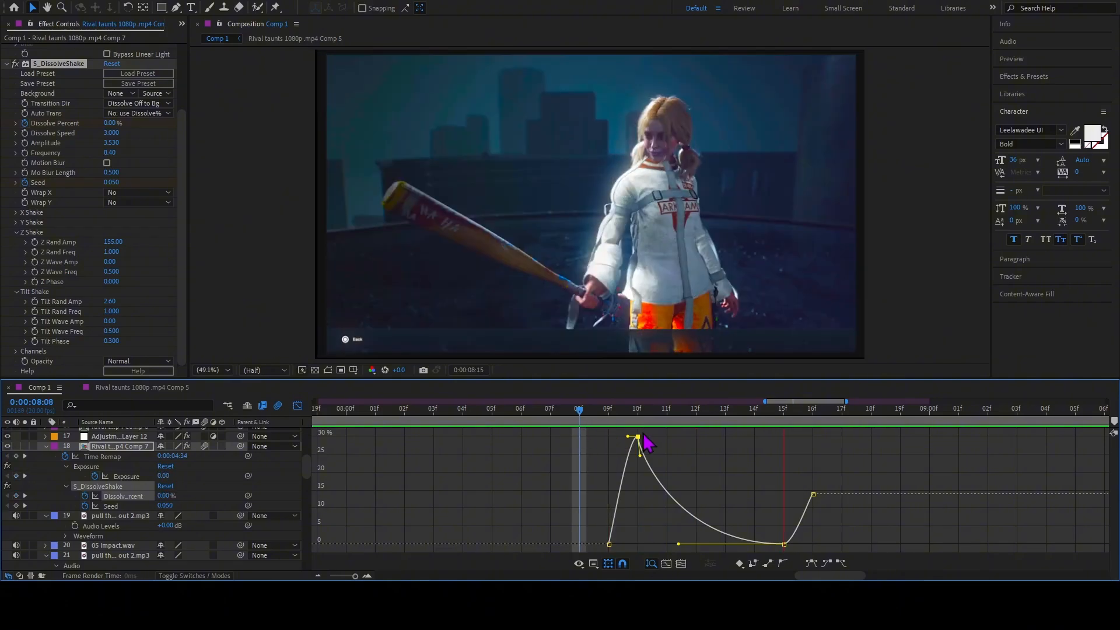
click(605, 426)
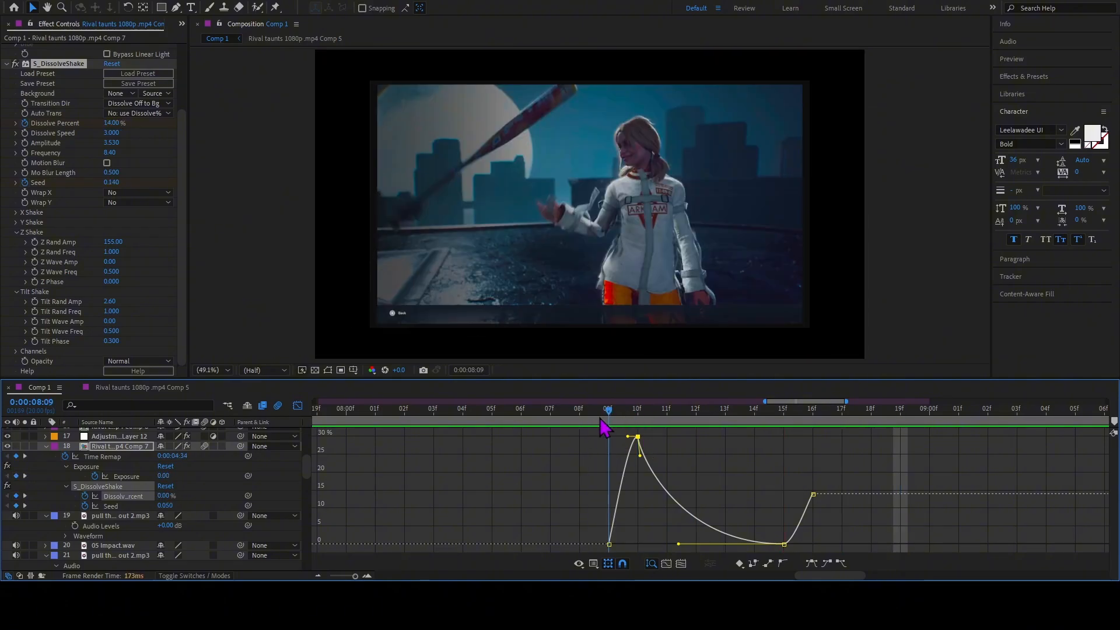
click(298, 405)
Check the Transform effect on Adjustment Layer 12 around 0:00:08:09.
click(620, 438)
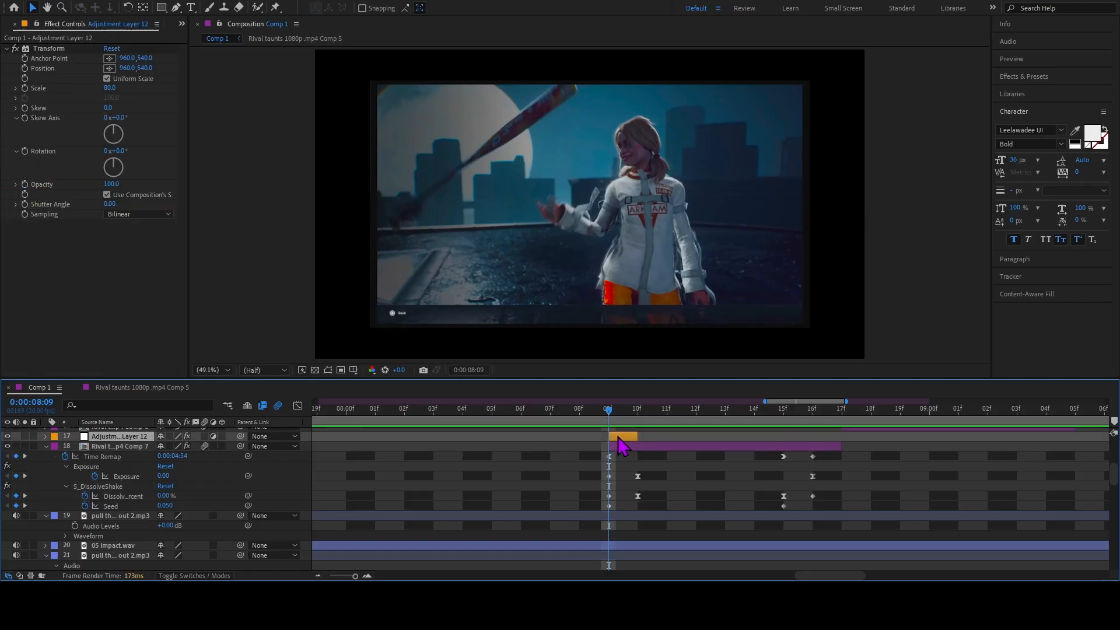
click(586, 419)
click(596, 416)
Go to 0:00:08:17 and reveal the Time Remap and Scale keyframes of the Rival taunts clip on layer 16.
drag(601, 413, 838, 467)
scroll(838, 467, up, 3)
click(859, 486)
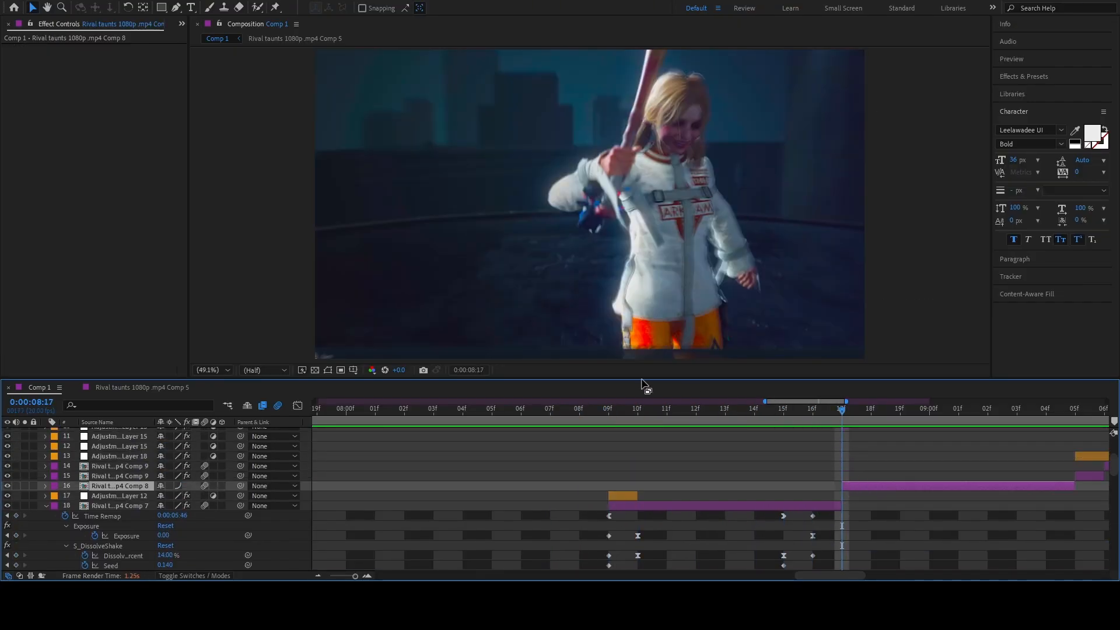
drag(848, 425, 846, 459)
key(u)
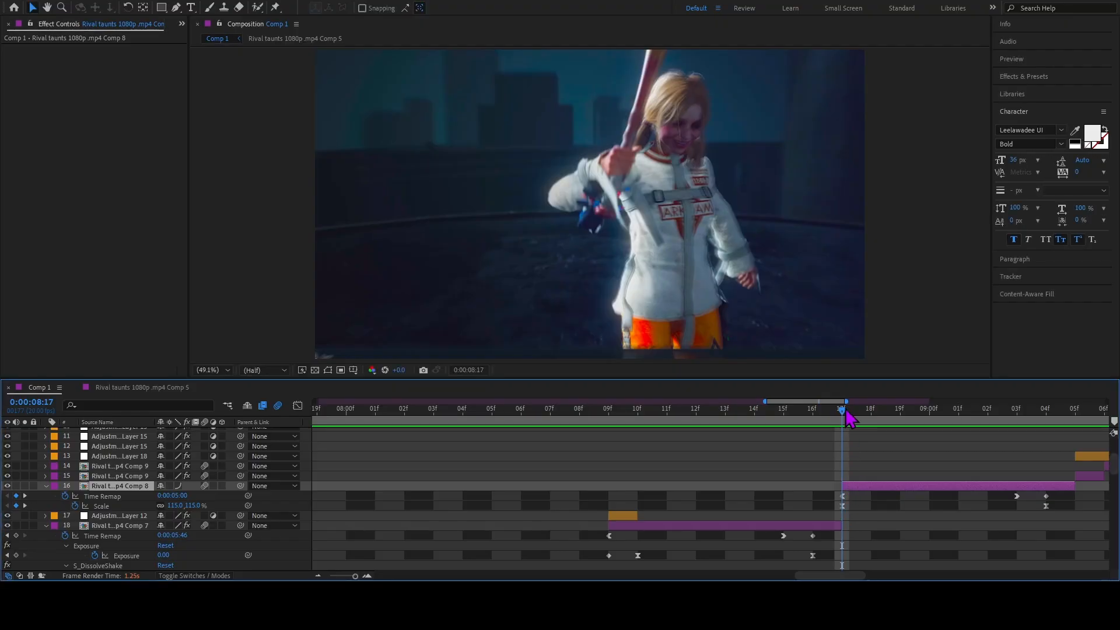
Preview the transition into layer 16's clip from 0:00:08:11, then replay that clip from 0:00:08:17.
drag(847, 413, 676, 464)
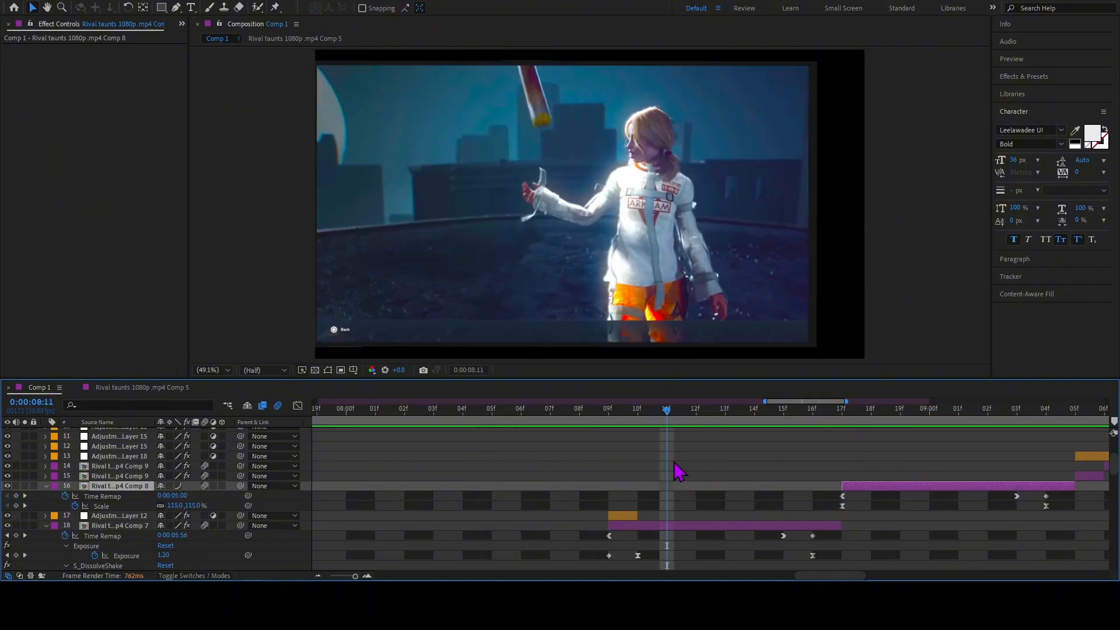
key(space)
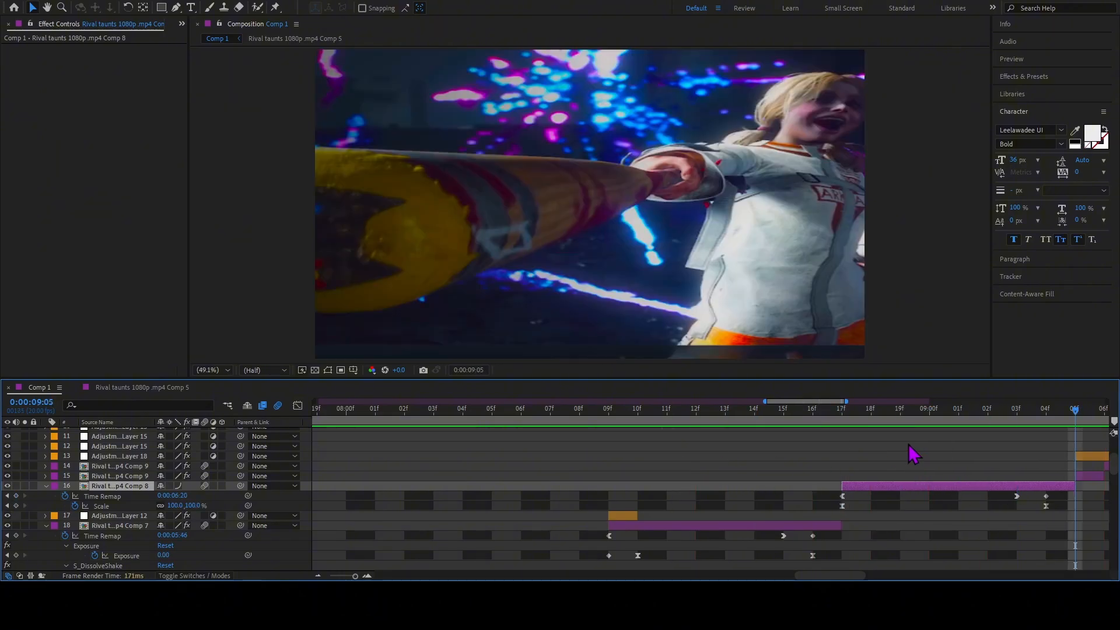
drag(900, 426, 848, 486)
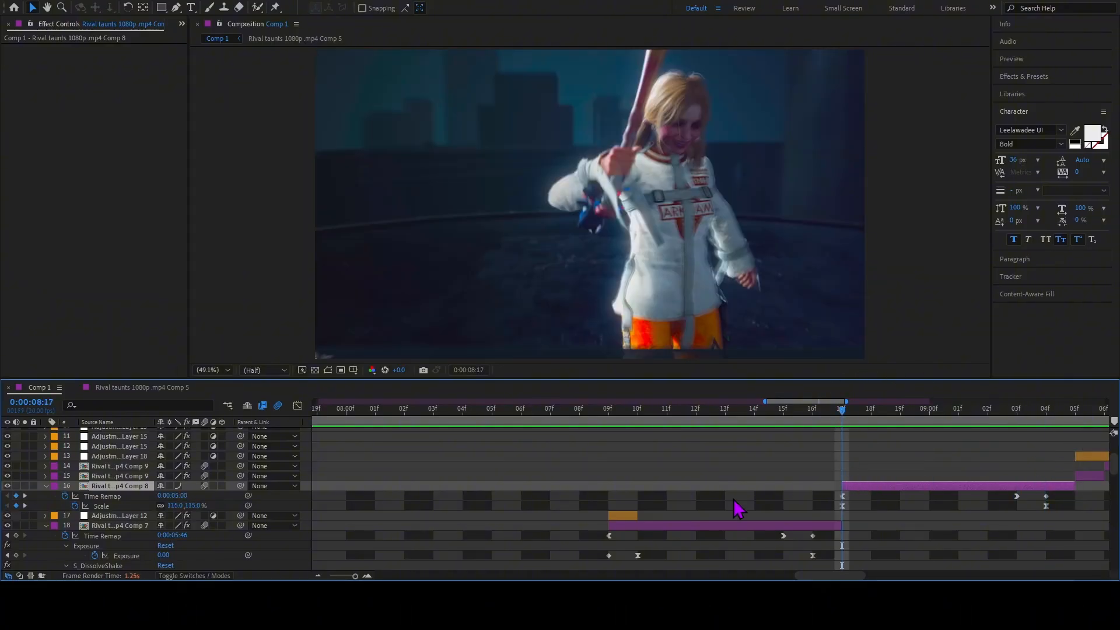
drag(824, 576, 854, 575)
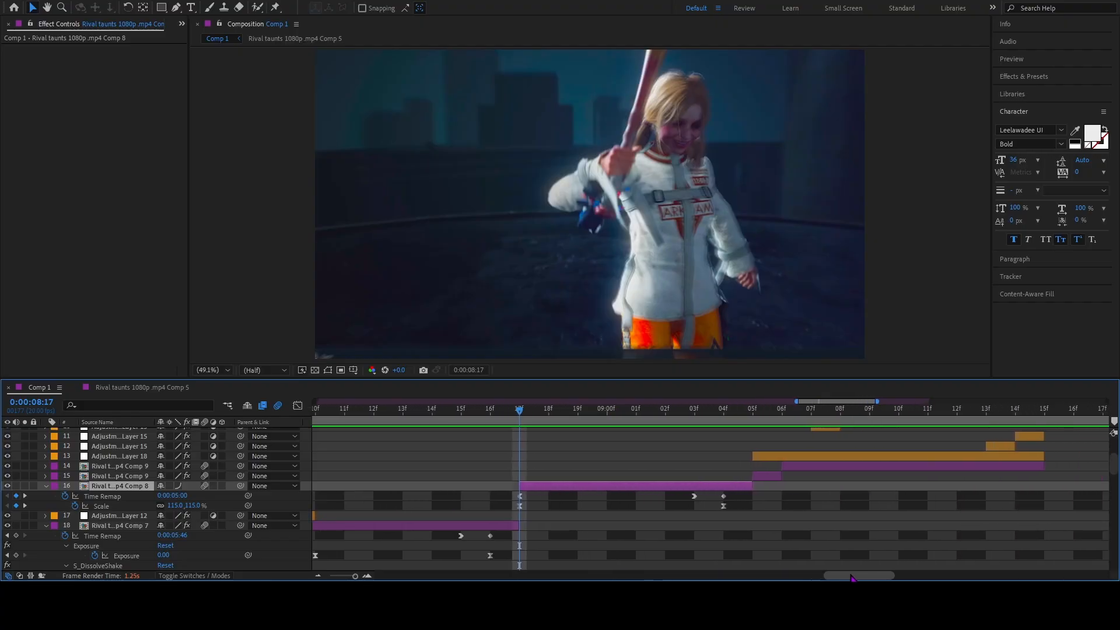
drag(521, 410, 523, 463)
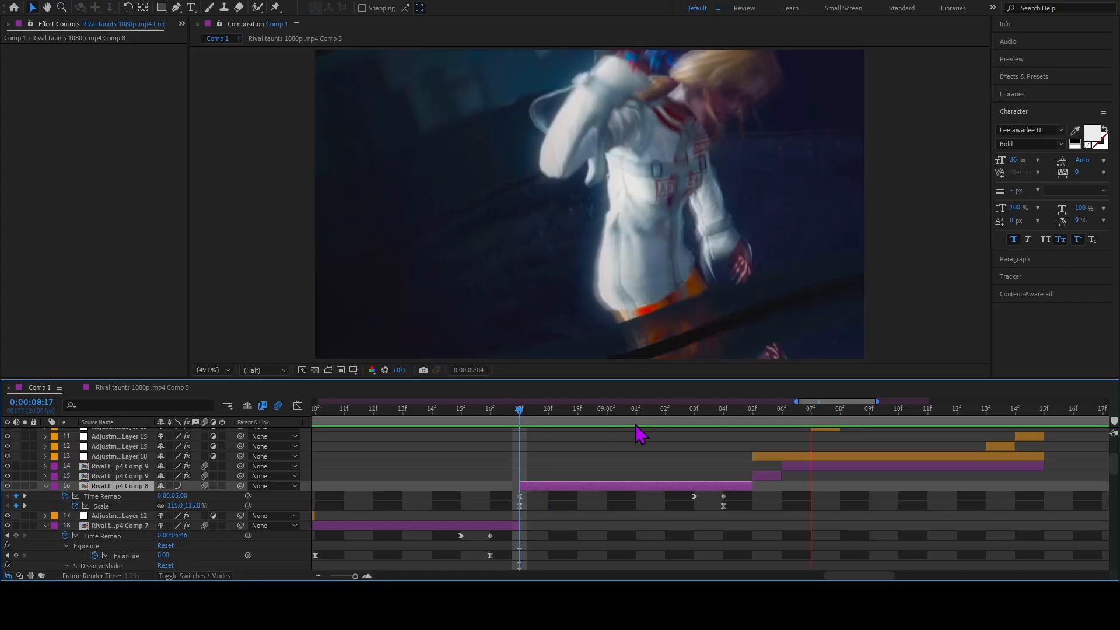
Go to 0:00:09:05, reveal the keyframes of the Rival taunts clip on layer 15, and inspect its first Time Remap keyframe.
click(743, 411)
drag(750, 418, 758, 446)
click(770, 475)
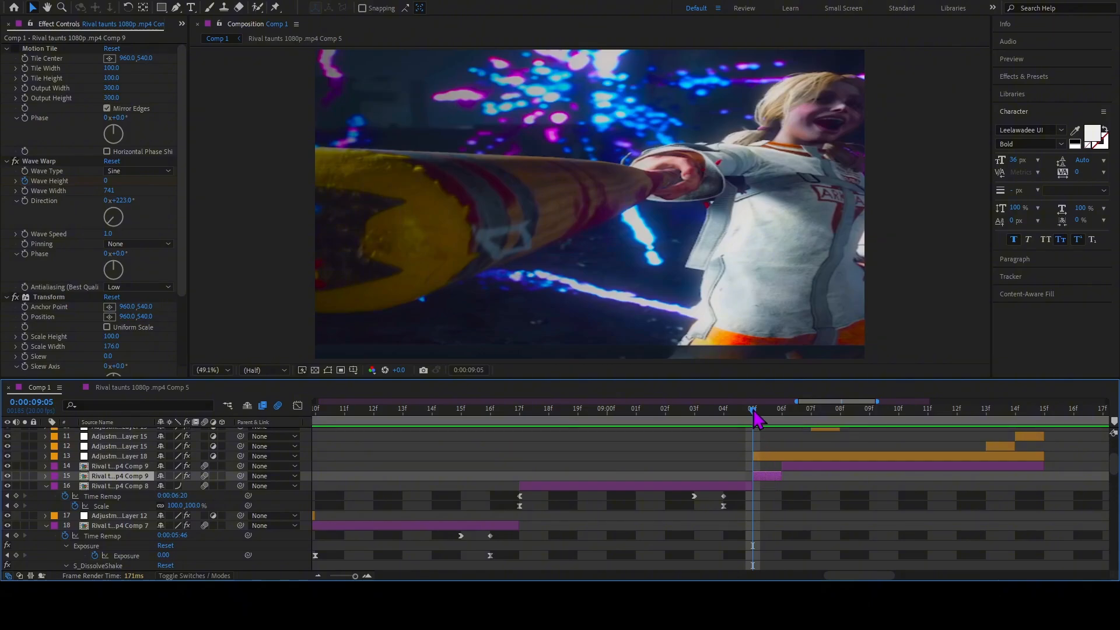
key(u)
click(752, 487)
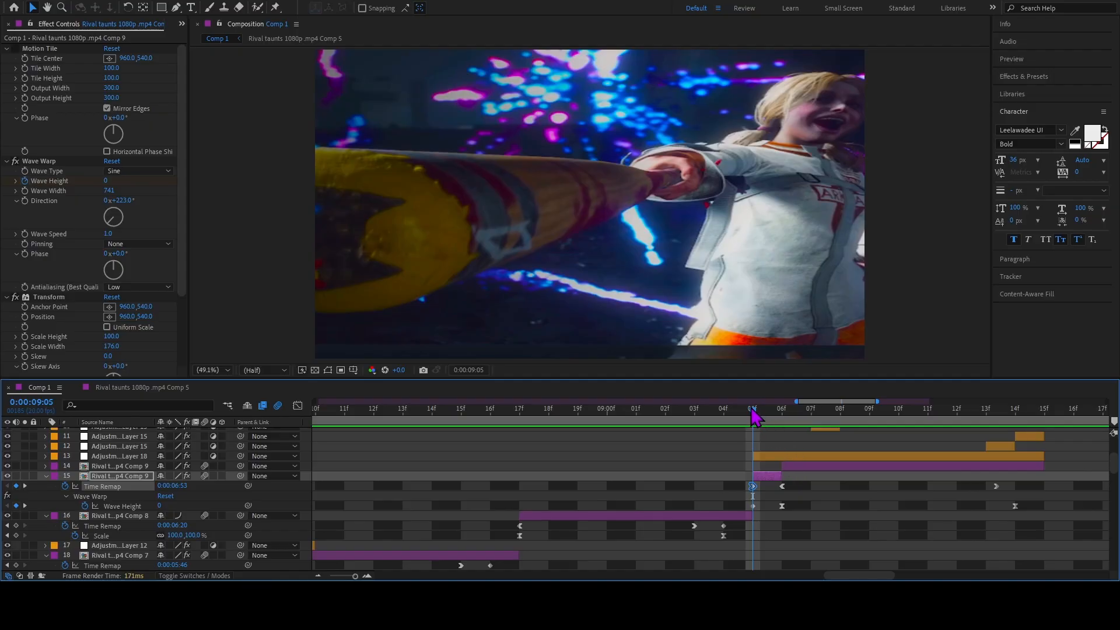
Compare frames 0:00:09:05 and 0:00:09:06 and review Adjustment Layer 18's S_DissolveShake settings.
mouse_move(754, 412)
mouse_down()
mouse_move(738, 416)
mouse_move(756, 417)
mouse_up()
mouse_move(767, 434)
mouse_down()
mouse_move(823, 439)
mouse_move(784, 442)
mouse_up()
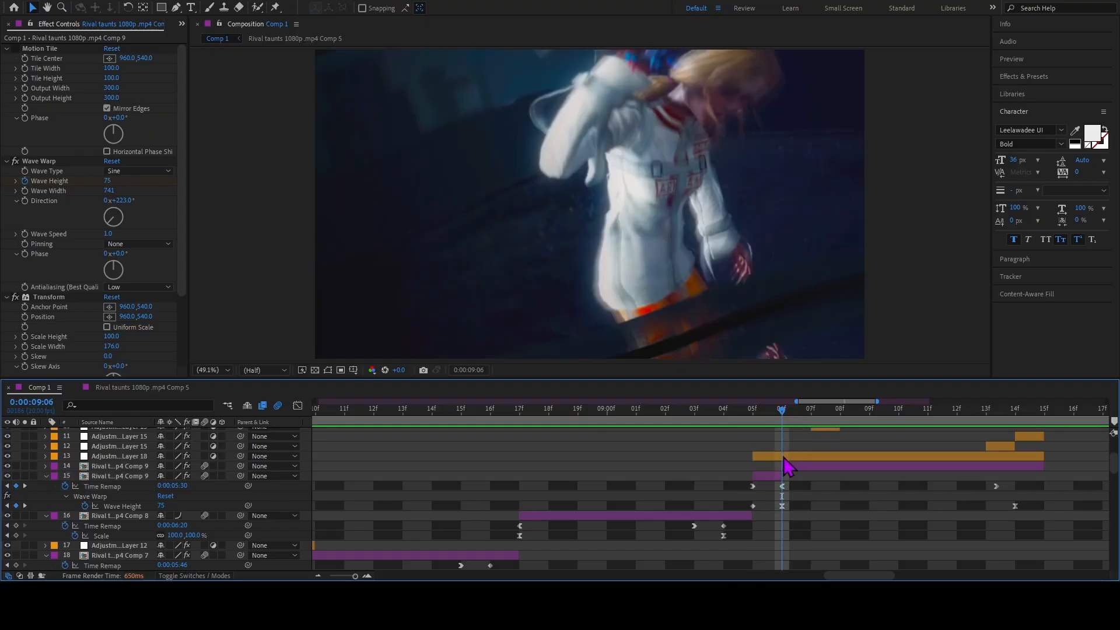
click(785, 458)
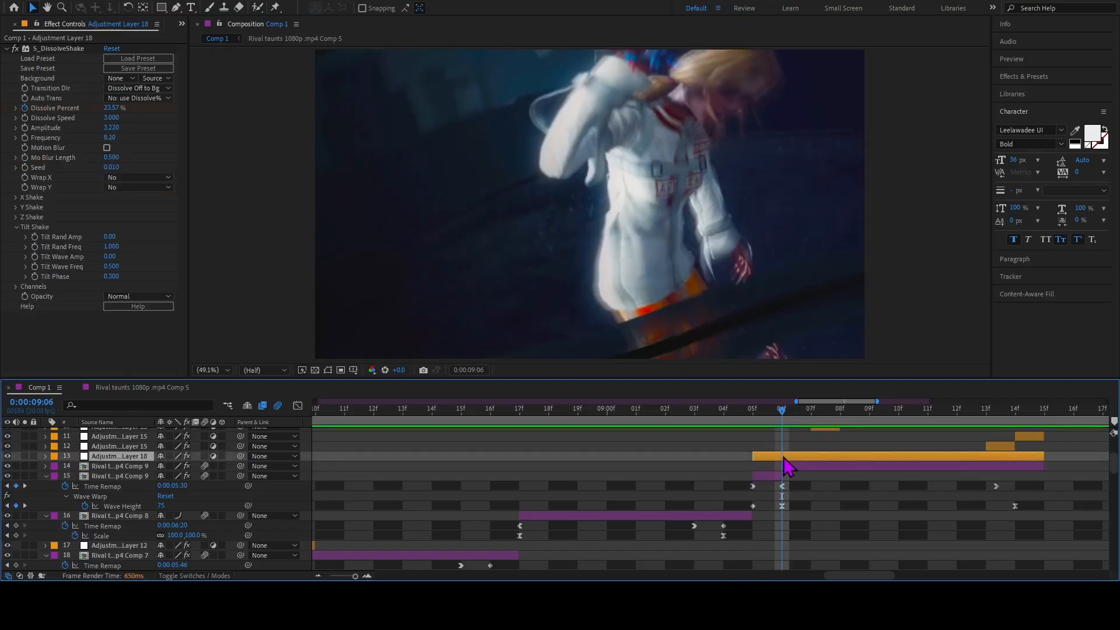
key(Page_Up)
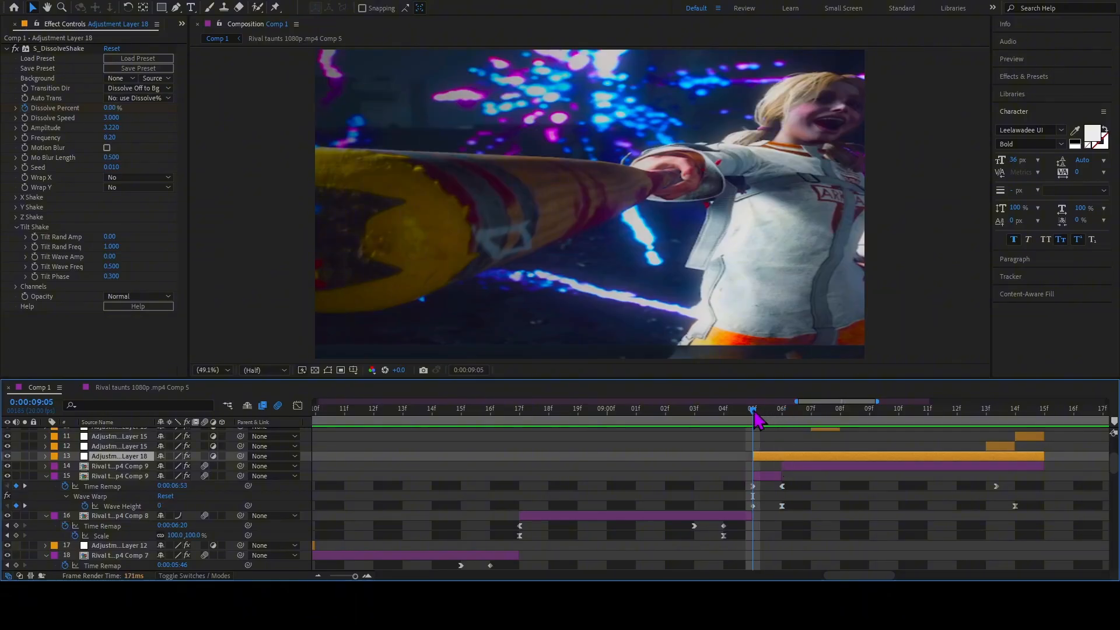
Go to 0:00:09:07, review the Tint effect on the layer 10 adjustment layer, and compare that frame with 0:00:09:08.
drag(756, 417, 828, 448)
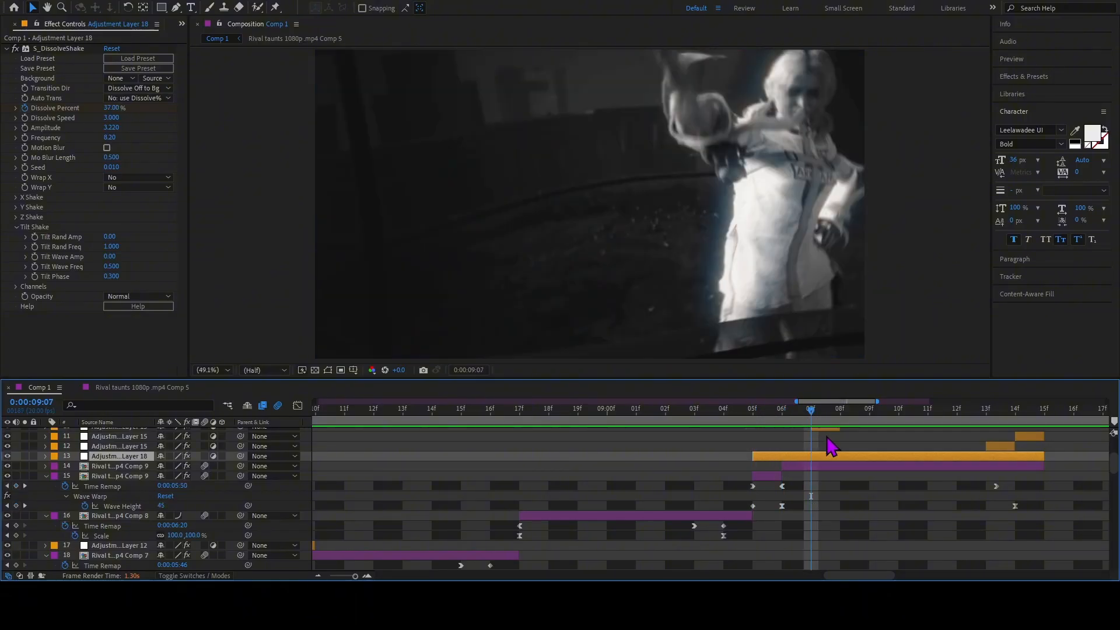
scroll(827, 439, up, 3)
click(825, 456)
click(842, 420)
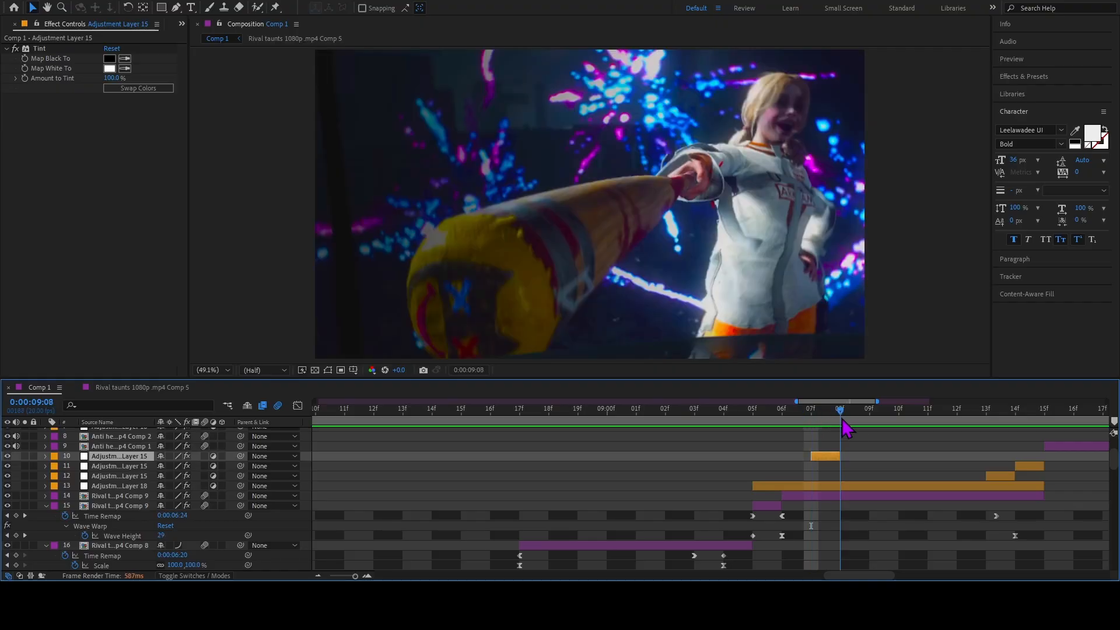
Review layer 12's Offset and Minimax effects at 0:00:09:13, then layer 11's Tint and Radial Blur at 0:00:09:14.
drag(842, 420, 986, 458)
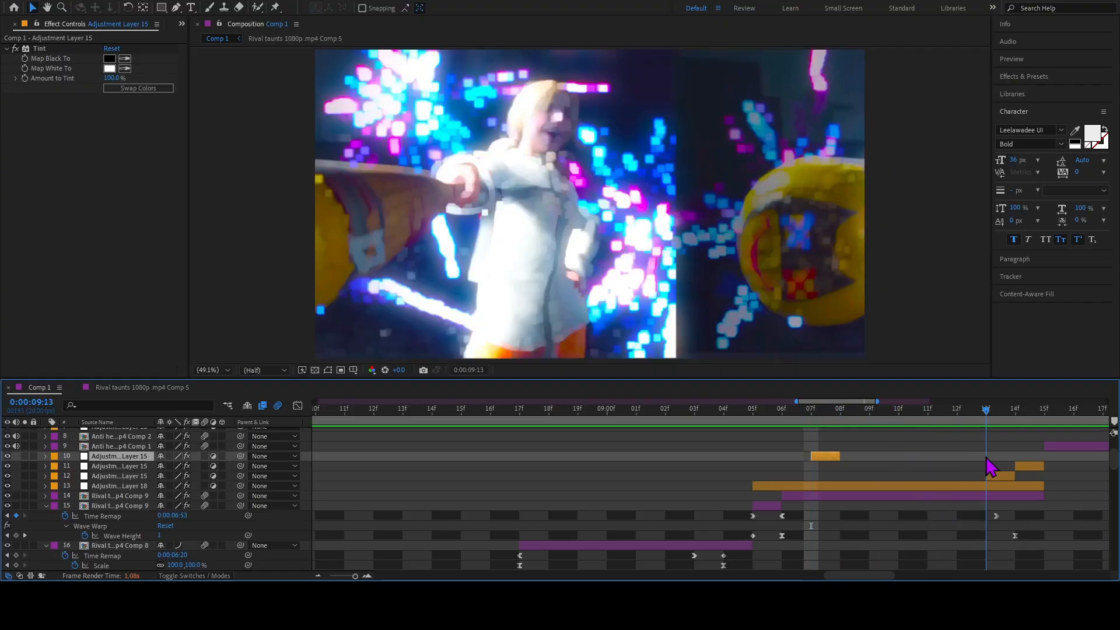
click(996, 475)
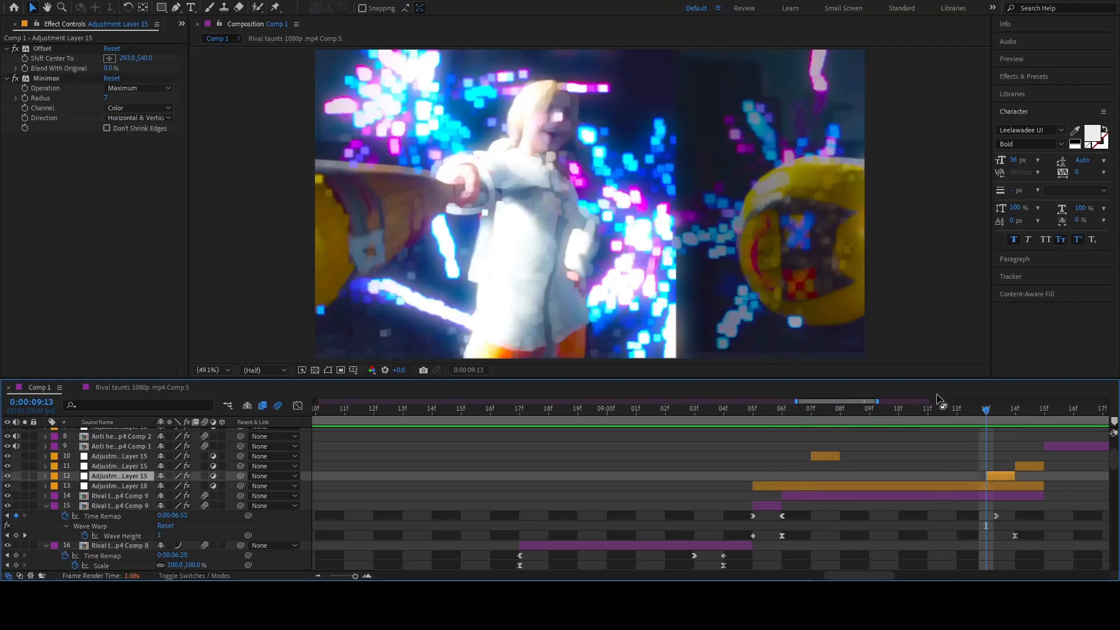
click(1024, 466)
key(Page_Down)
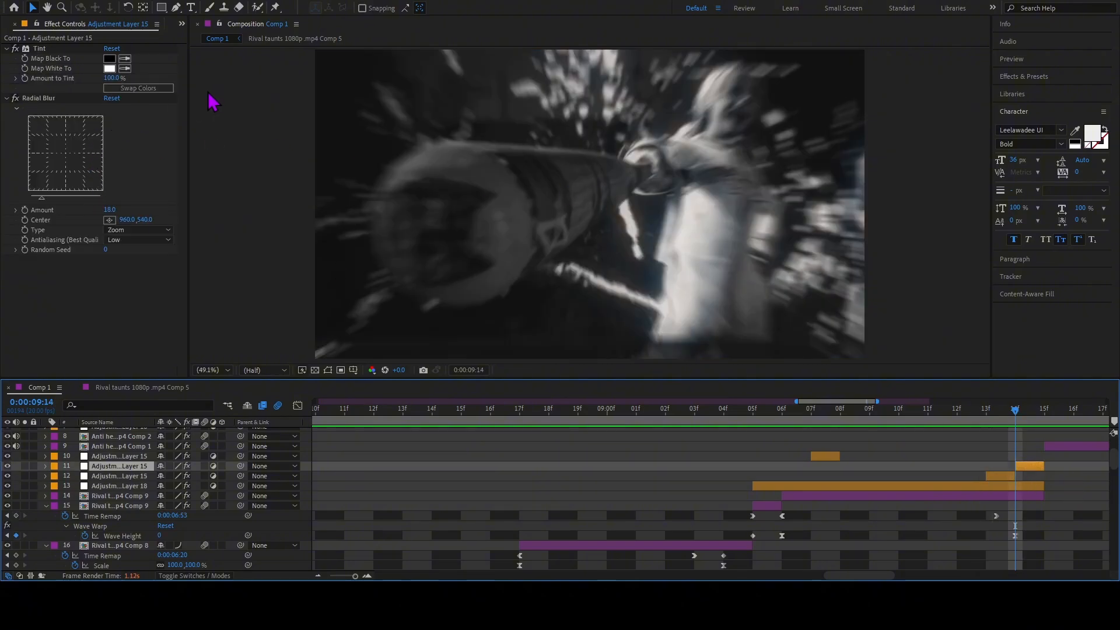
Go to 0:00:09:05 and turn off S_DissolveShake on Adjustment Layer 18.
drag(1008, 412, 756, 480)
click(771, 487)
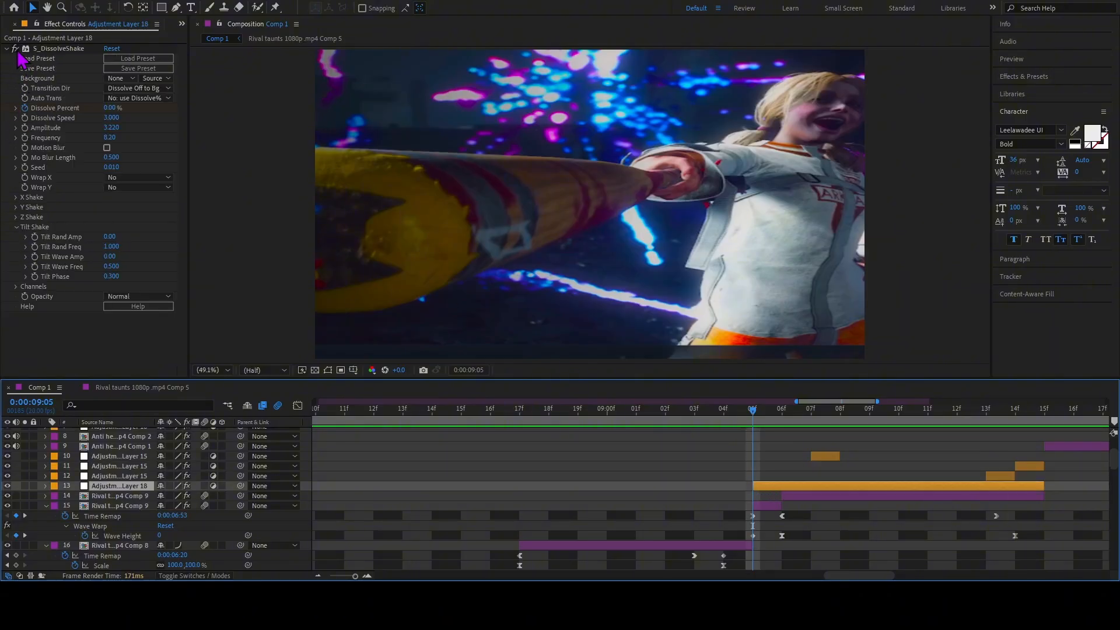
click(19, 52)
click(752, 515)
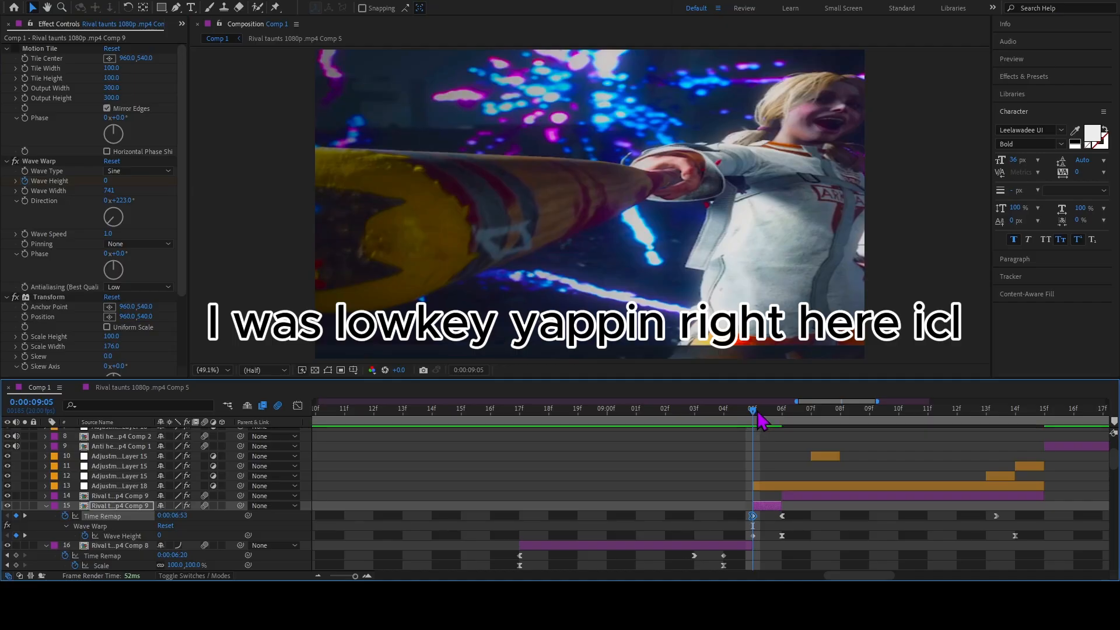
drag(754, 415, 764, 465)
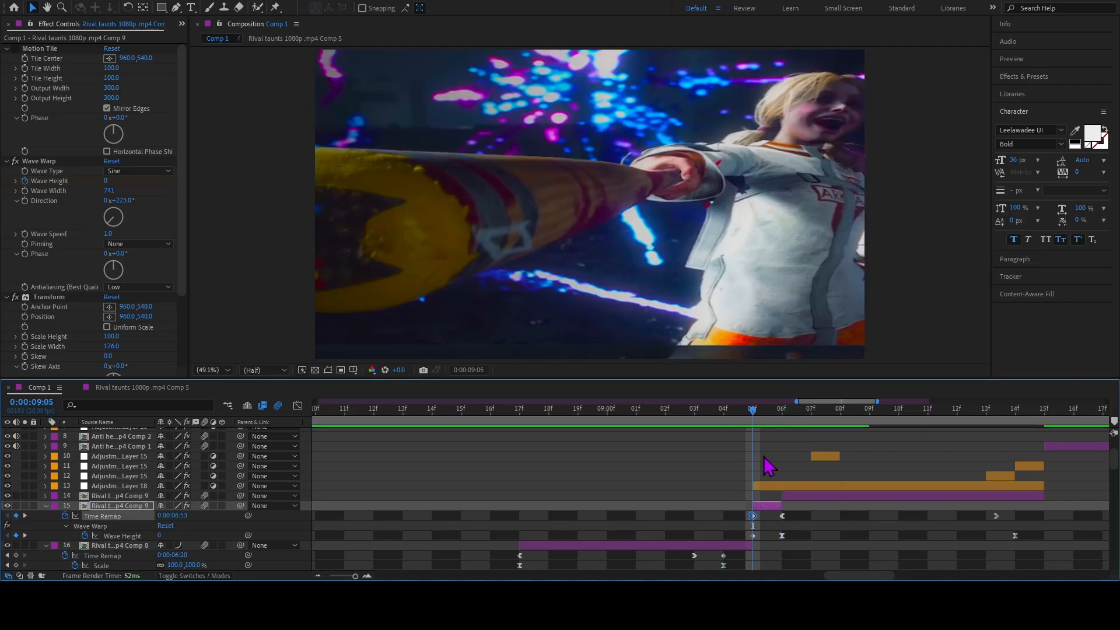
Turn off Tint on layer 10, Offset and Minimax on layer 12, and Tint and Radial Blur on layer 11.
click(819, 457)
click(15, 49)
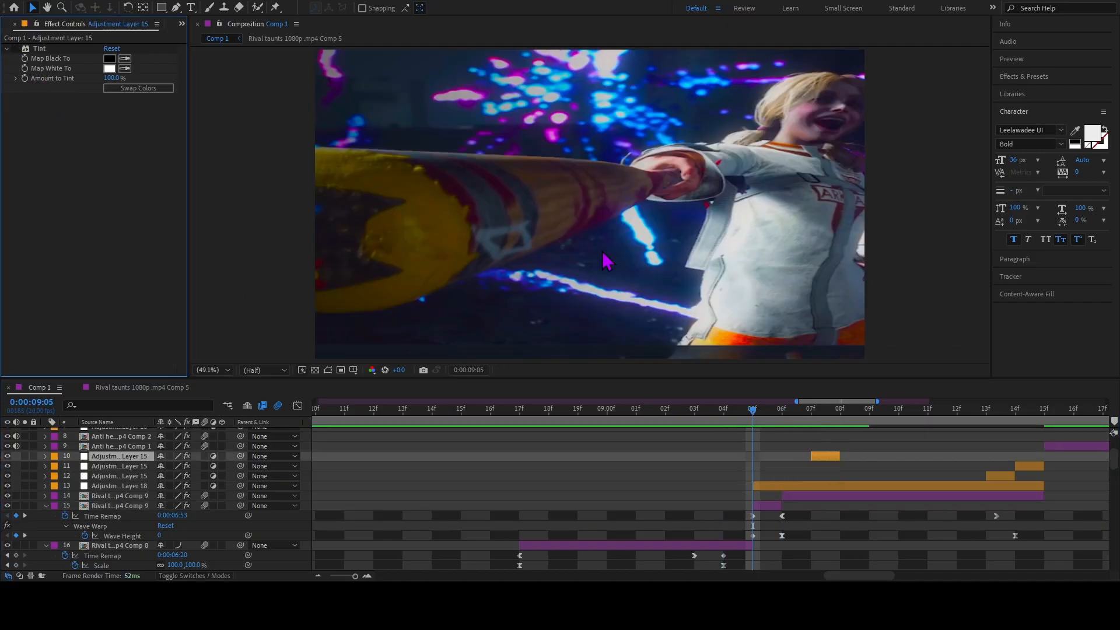
click(1000, 477)
click(17, 49)
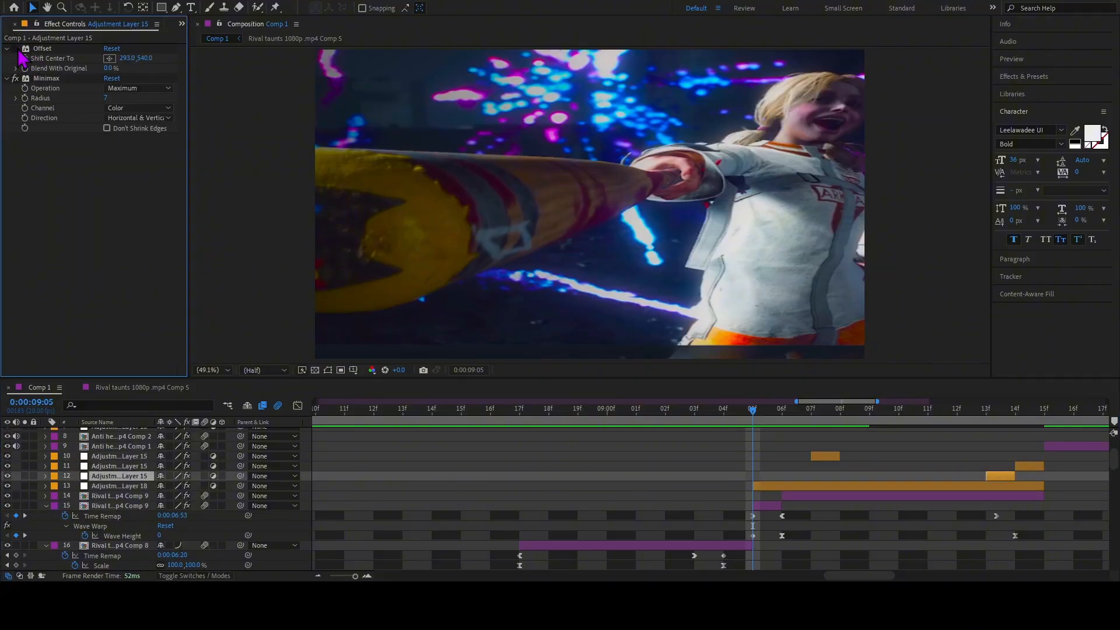
click(1030, 466)
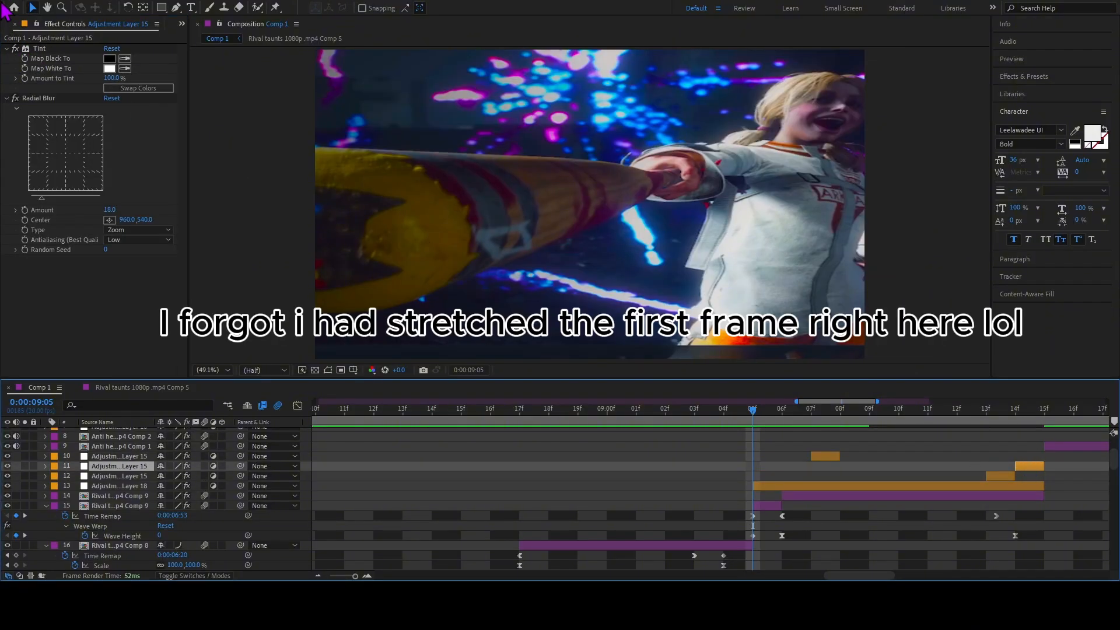
click(14, 49)
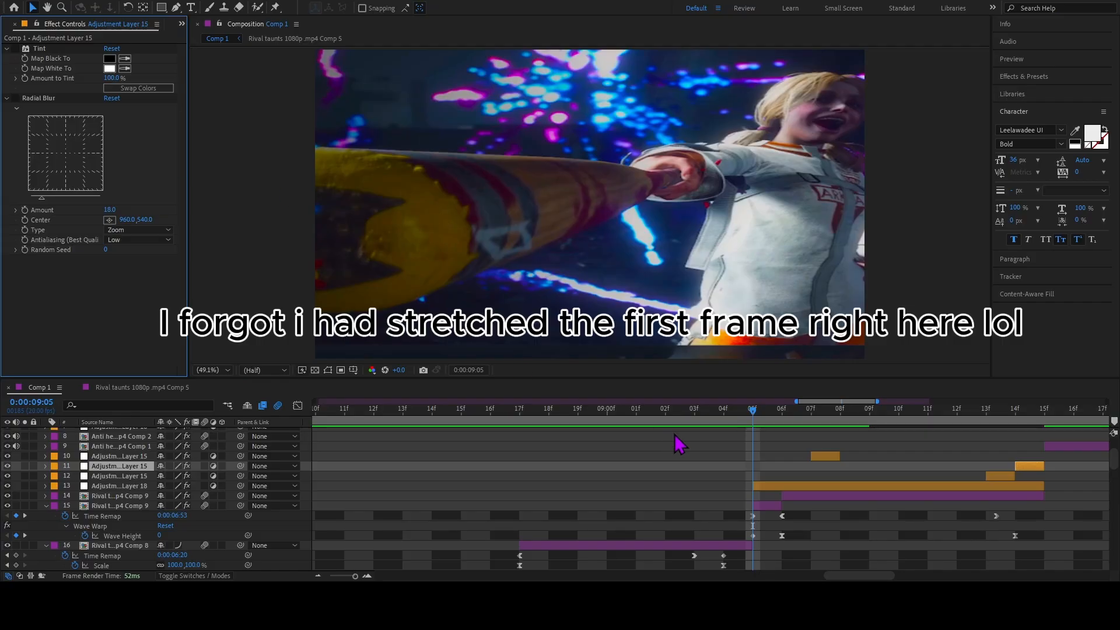
Turn off Wave Warp on the Rival taunts clip on layer 15 and view its first frame at 0:00:09:05.
click(760, 506)
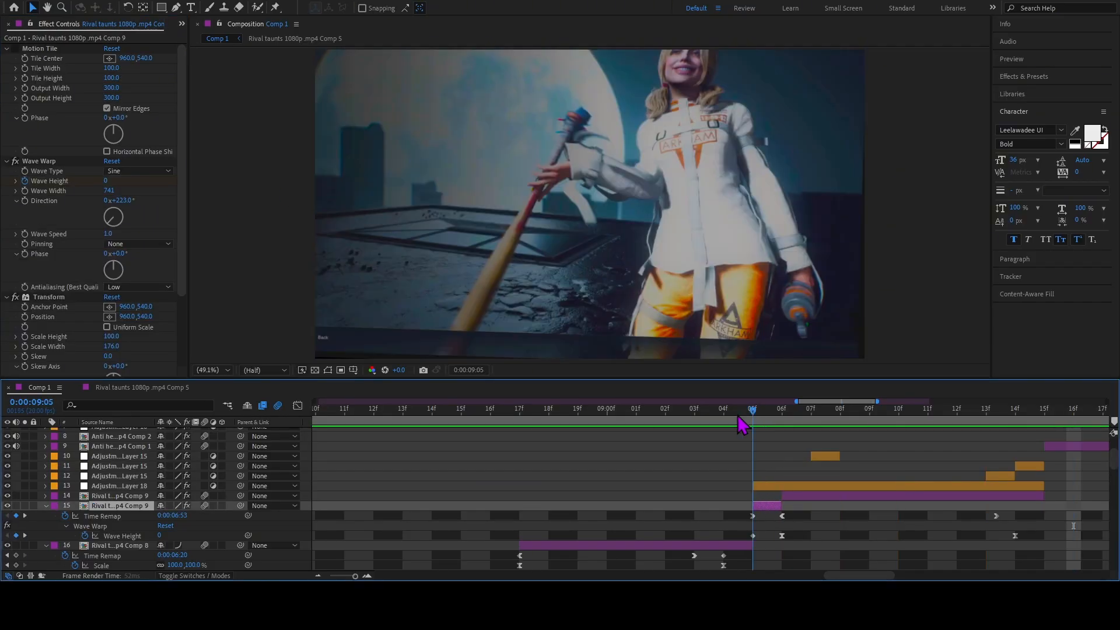
drag(751, 415, 753, 451)
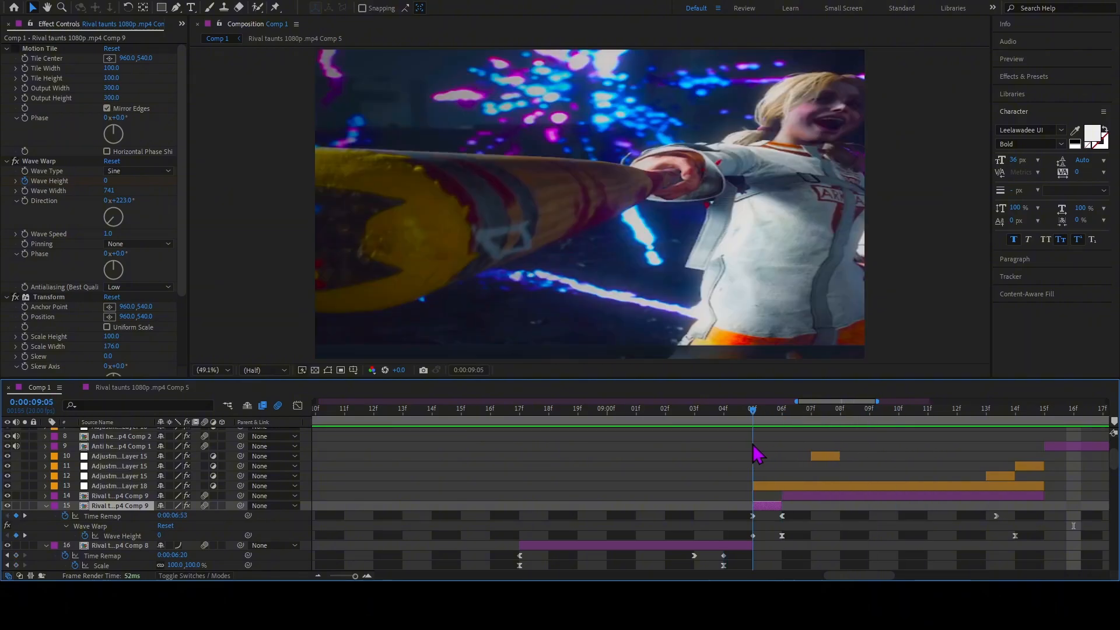
click(16, 161)
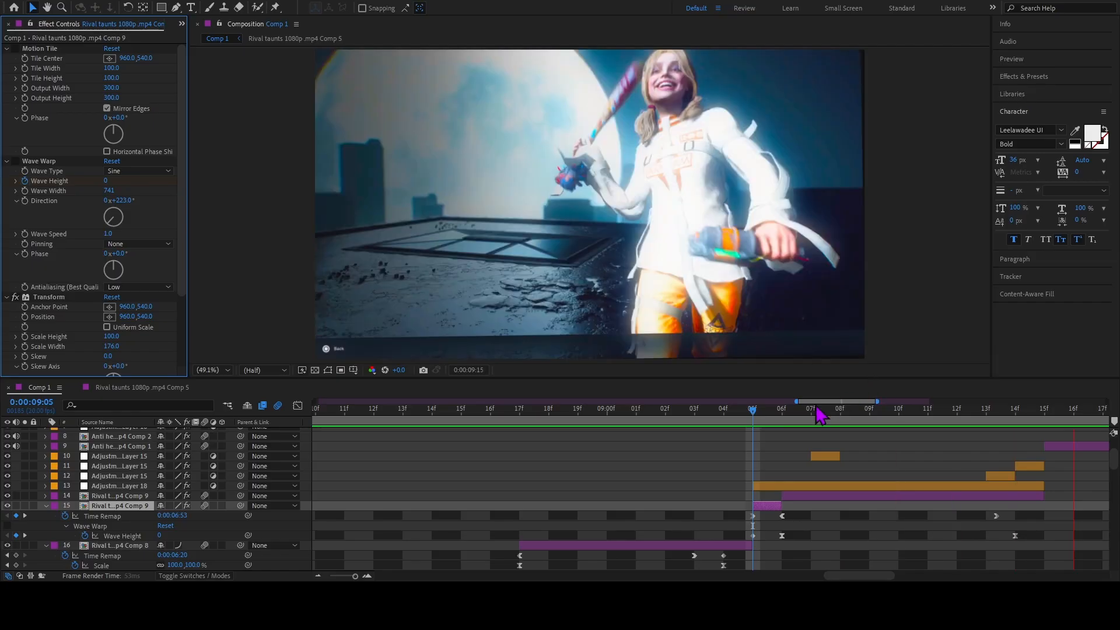
mouse_move(759, 413)
mouse_down()
mouse_move(740, 425)
mouse_move(765, 425)
mouse_up()
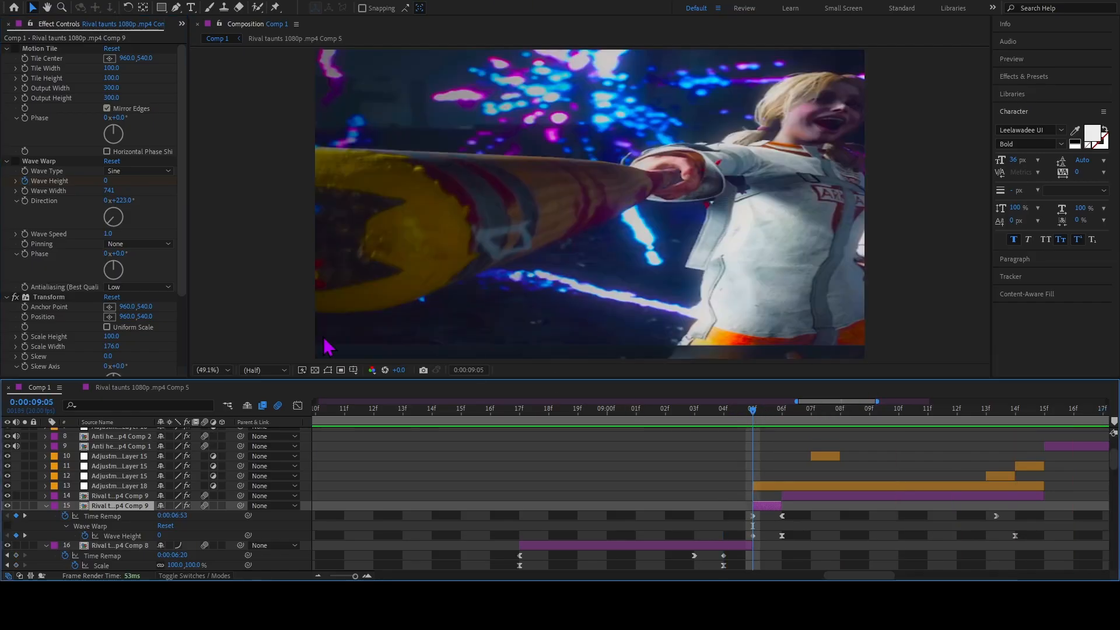
scroll(52, 250, down, 3)
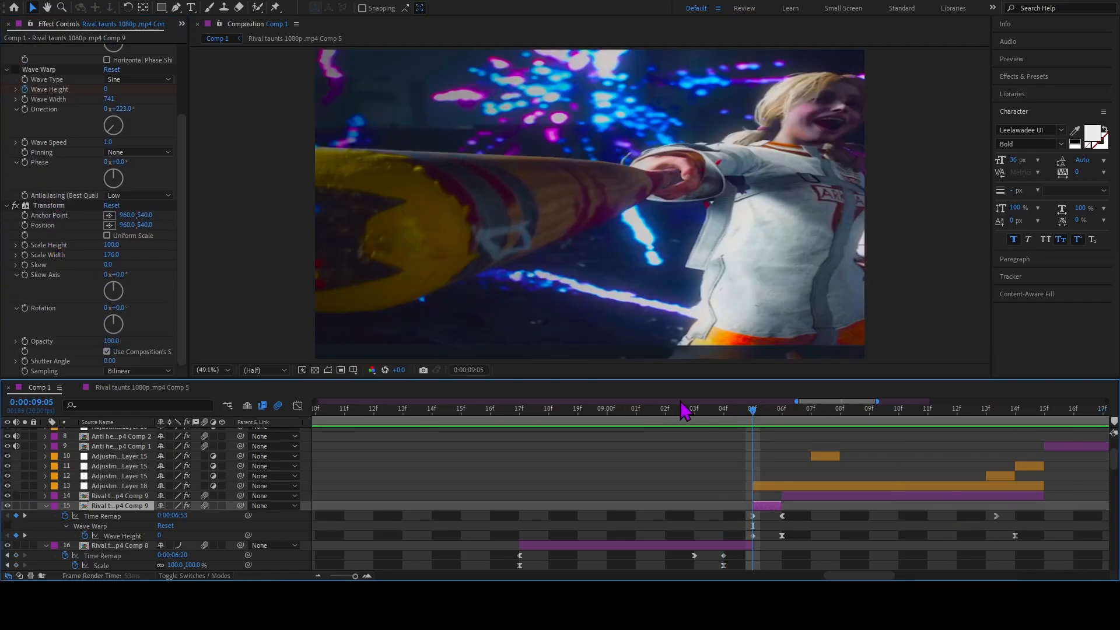
Preview the section and compare frames 0:00:09:06 and 0:00:09:05, checking Adjustment Layer 18's S_DissolveShake settings.
key(space)
drag(728, 426, 506, 426)
key(j)
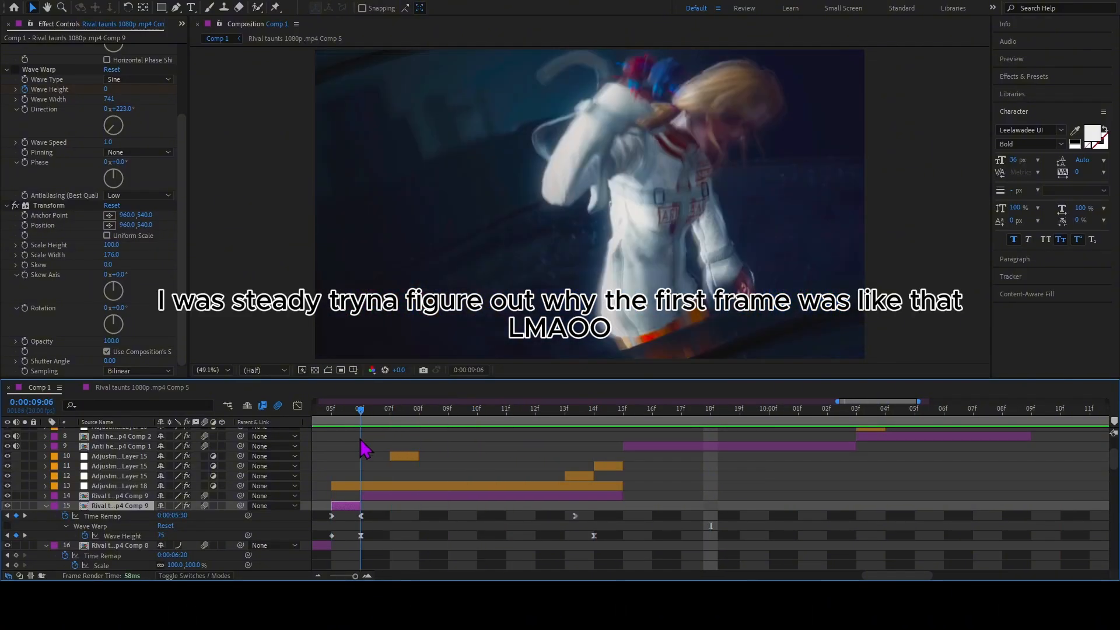
click(379, 486)
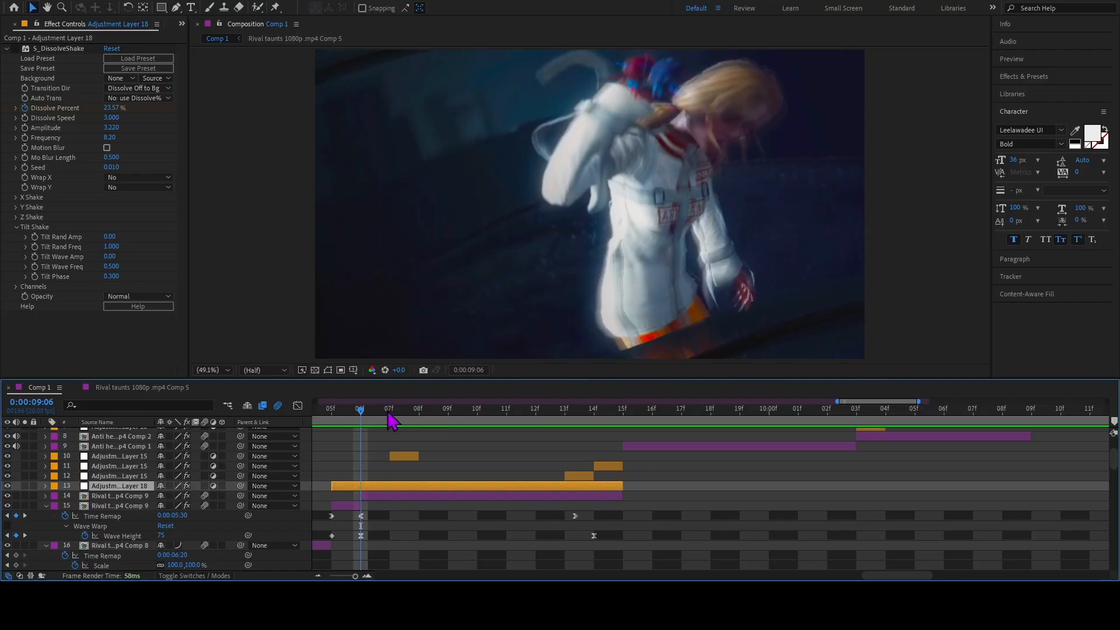
drag(350, 412, 314, 413)
key(space)
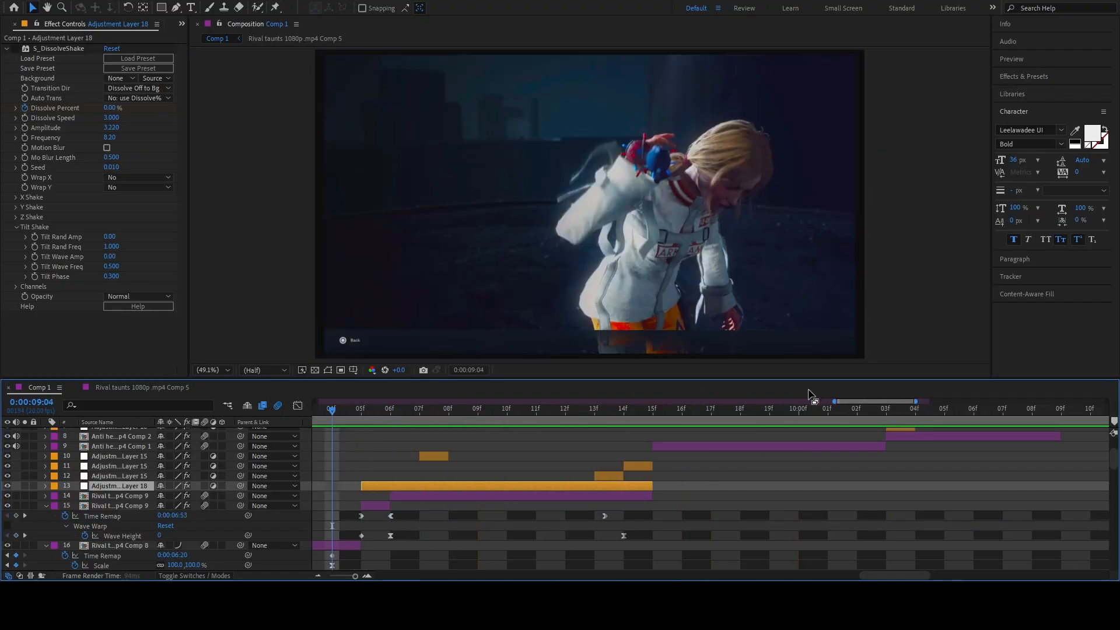
Review the Transform effect on the layer 15 clip and play back the section around its first frame.
click(385, 506)
scroll(148, 285, down, 2)
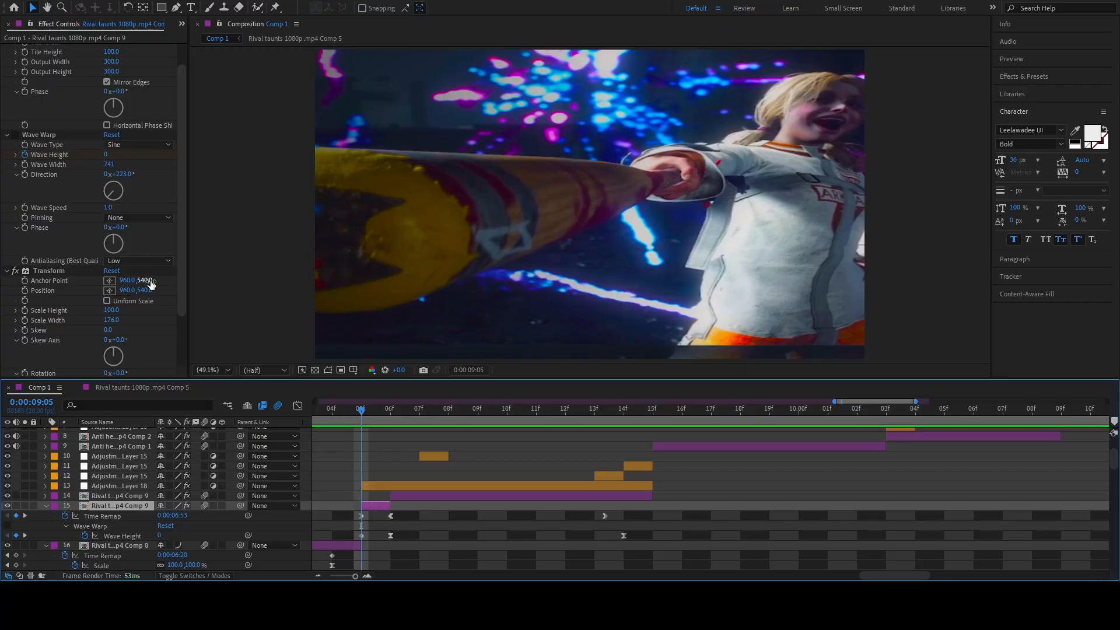
scroll(142, 330, down, 1)
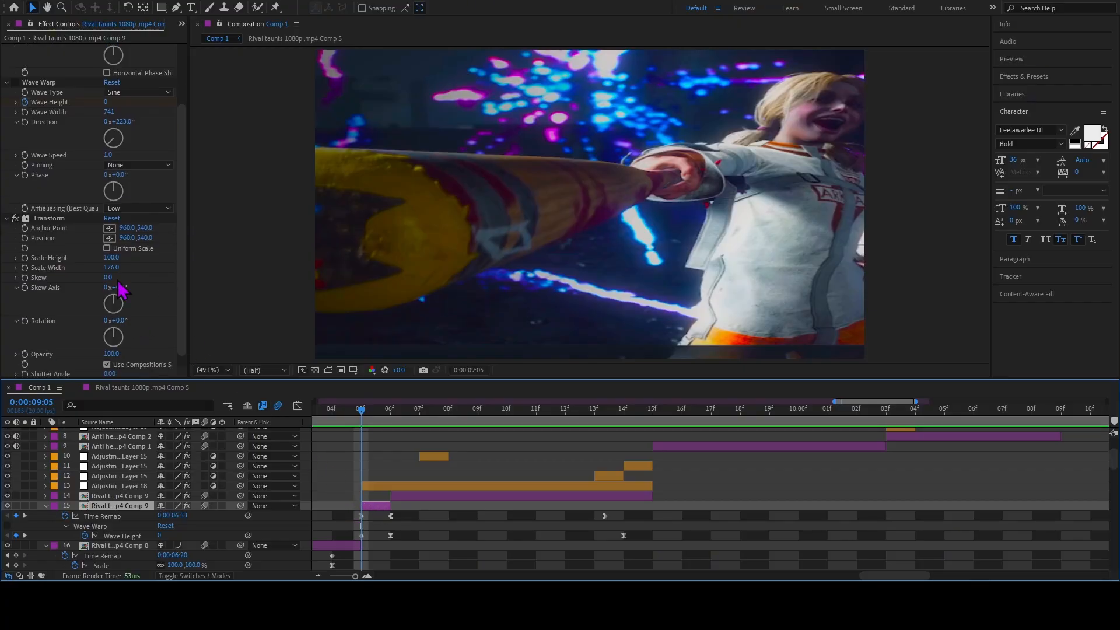
click(80, 219)
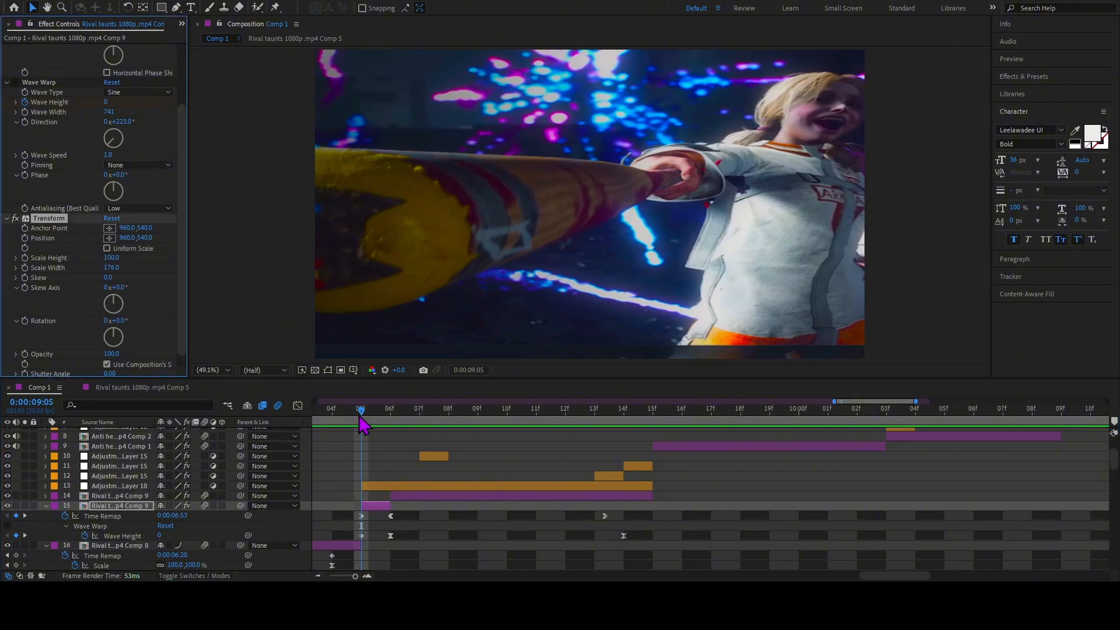
drag(361, 412, 313, 415)
key(space)
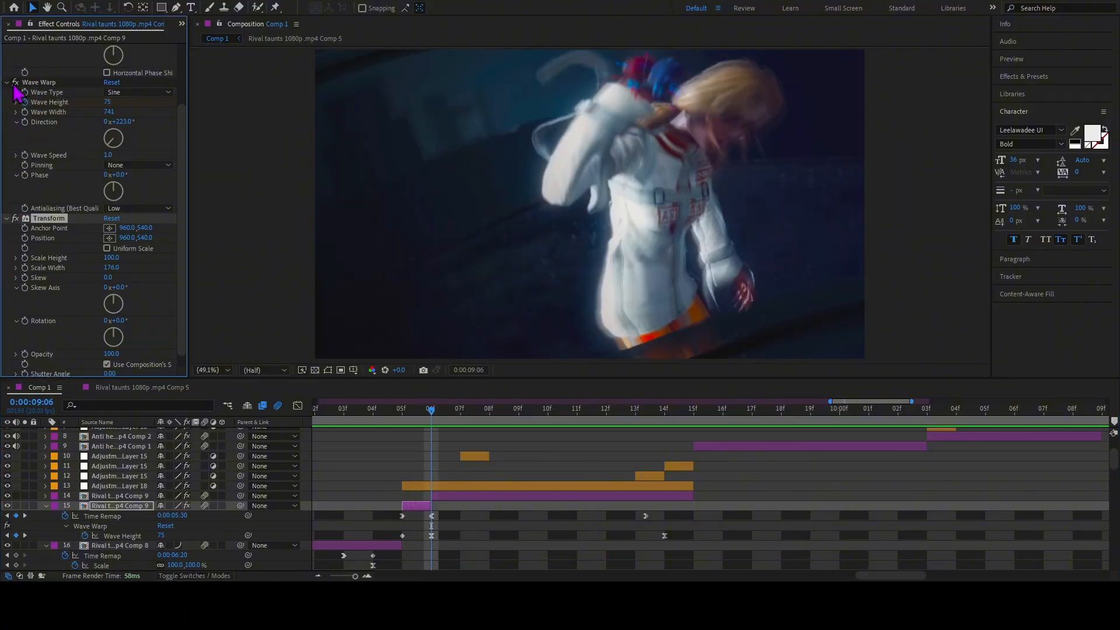
Turn off Wave Warp on the Rival taunts clip on layer 14 and preview the section from 0:00:09:06.
scroll(47, 168, up, 3)
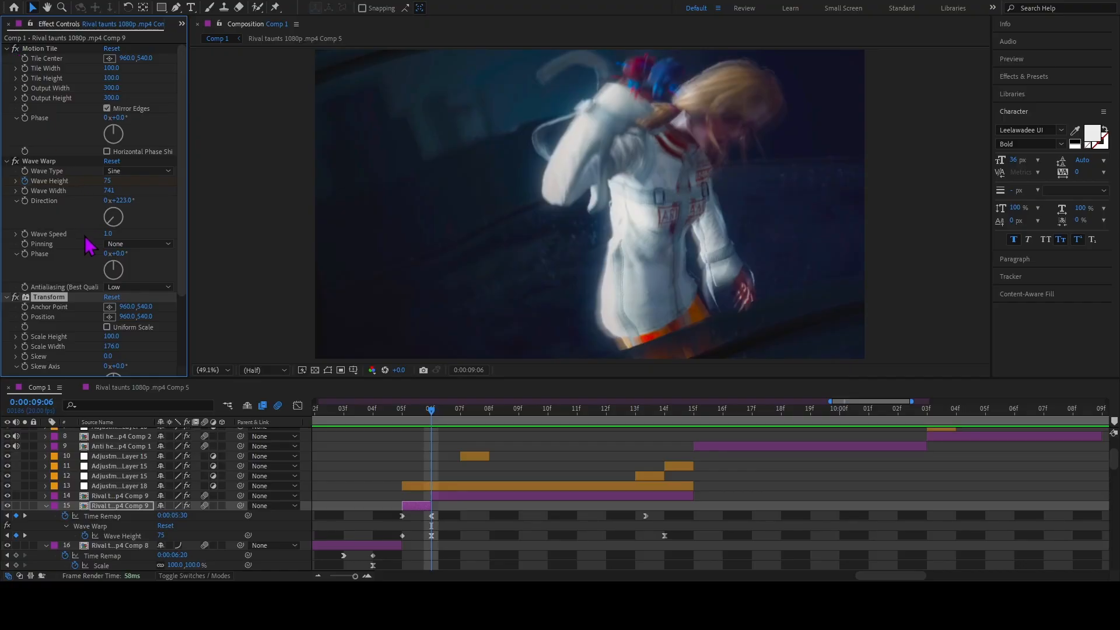
scroll(88, 248, down, 3)
click(431, 495)
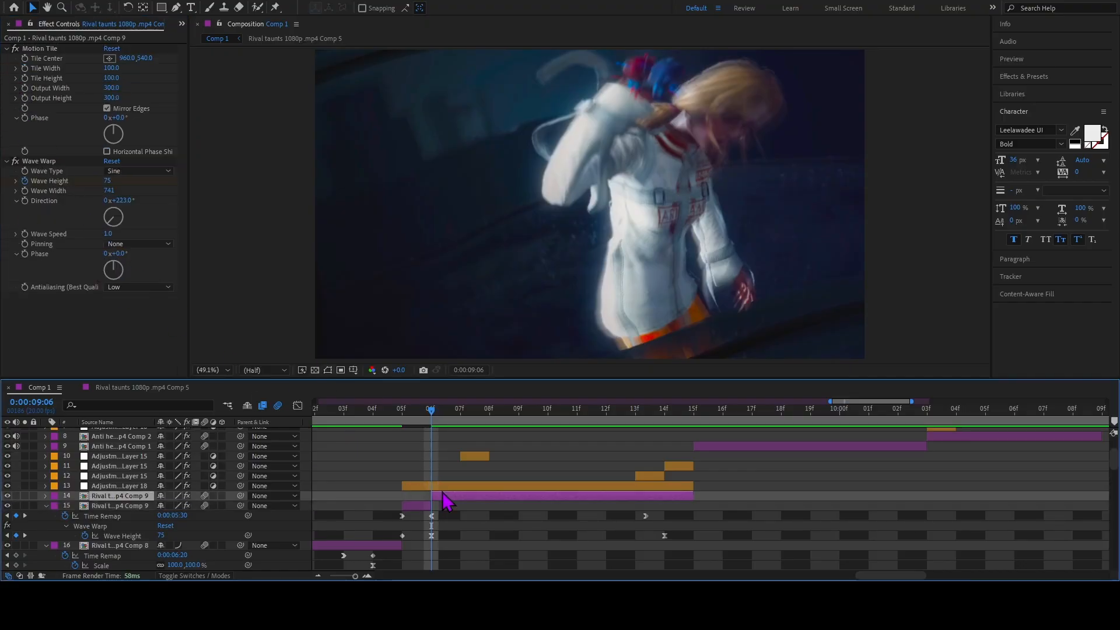
click(16, 161)
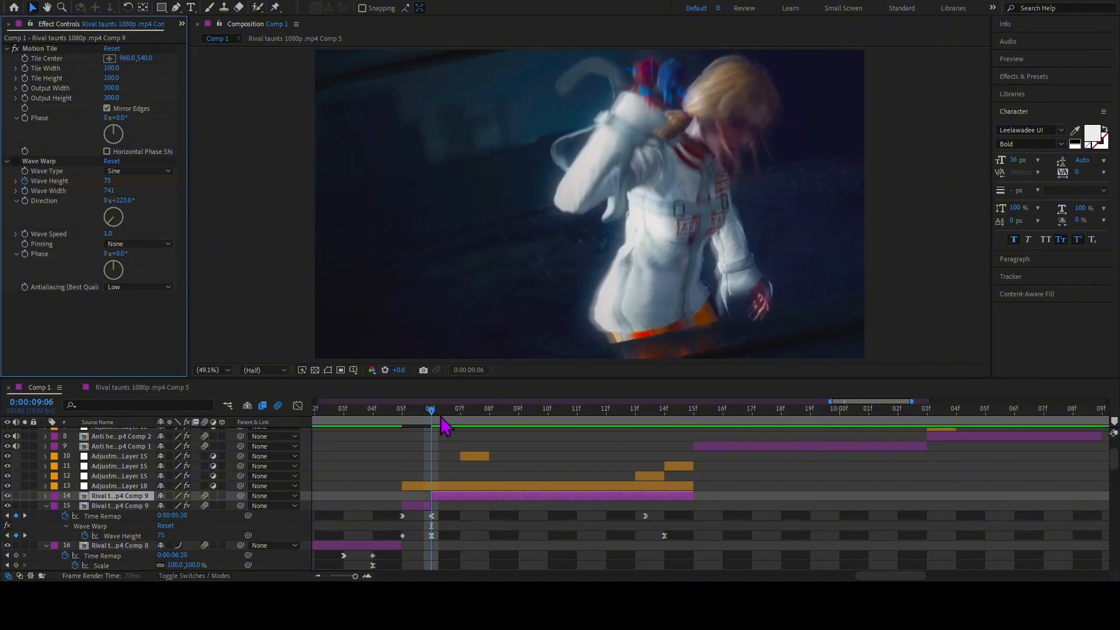
key(space)
key(space)
drag(459, 412, 405, 416)
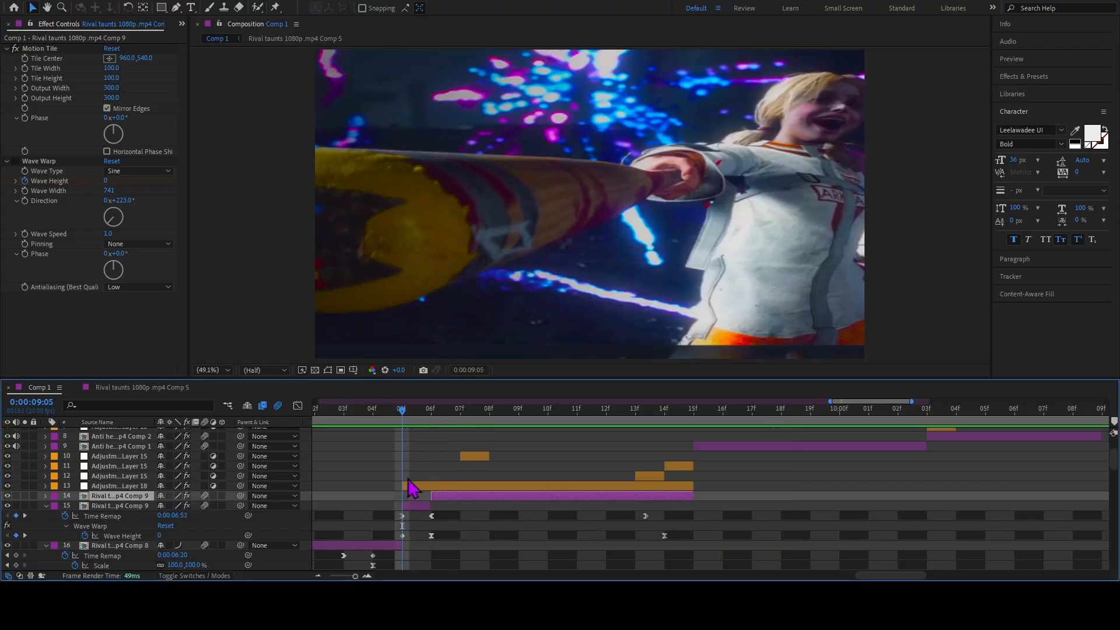
Turn off Wave Warp and Transform on the layer 15 clip and play back the section without them.
click(416, 505)
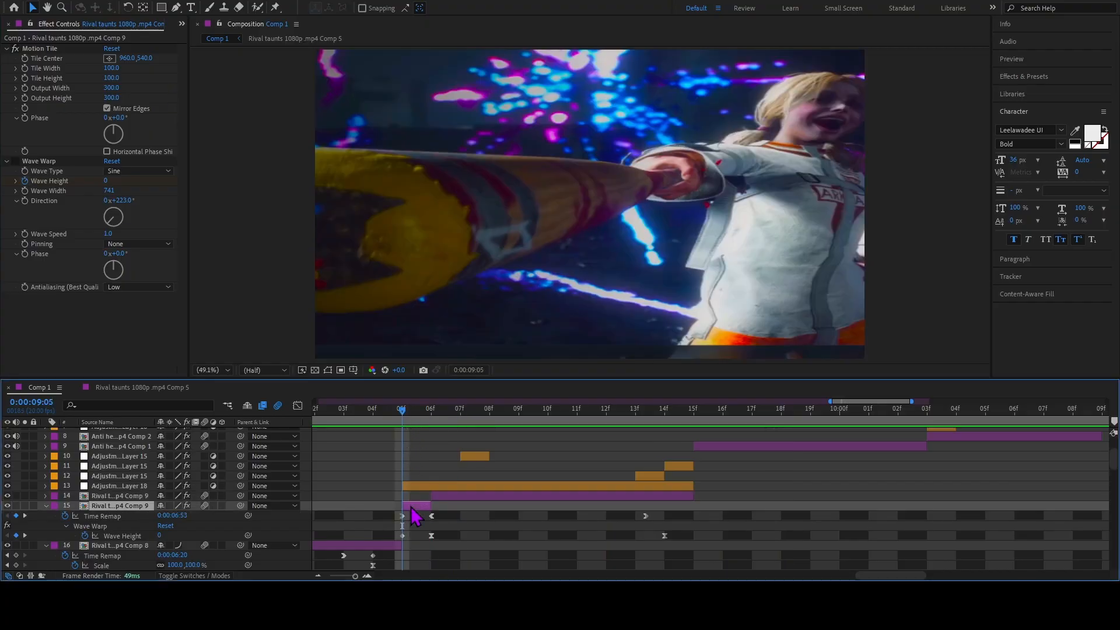
click(15, 162)
click(16, 297)
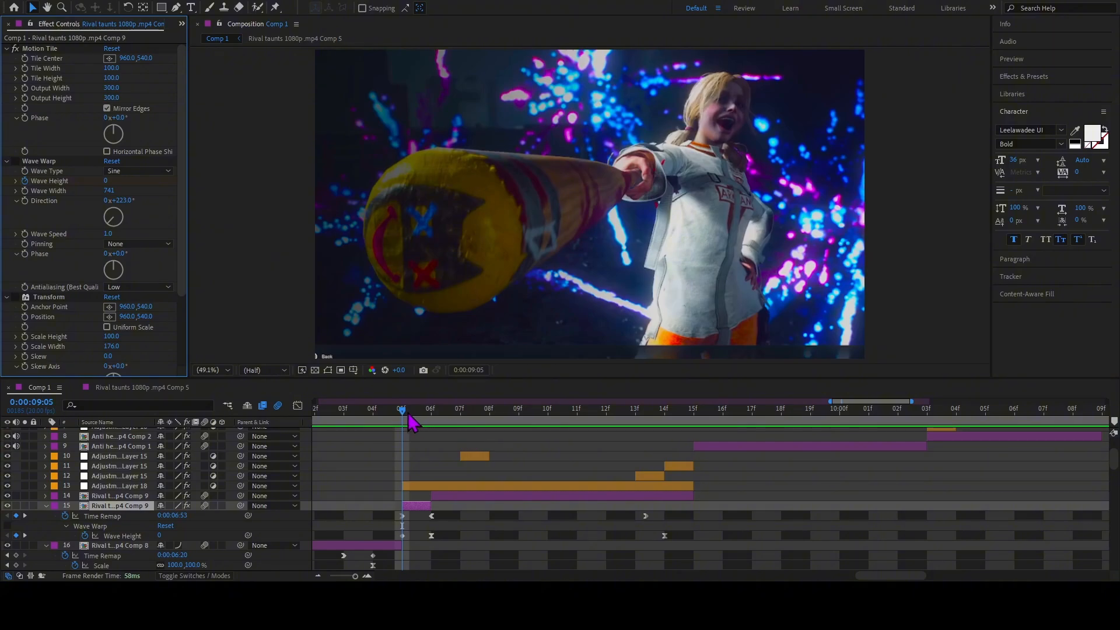
drag(403, 411, 345, 412)
key(space)
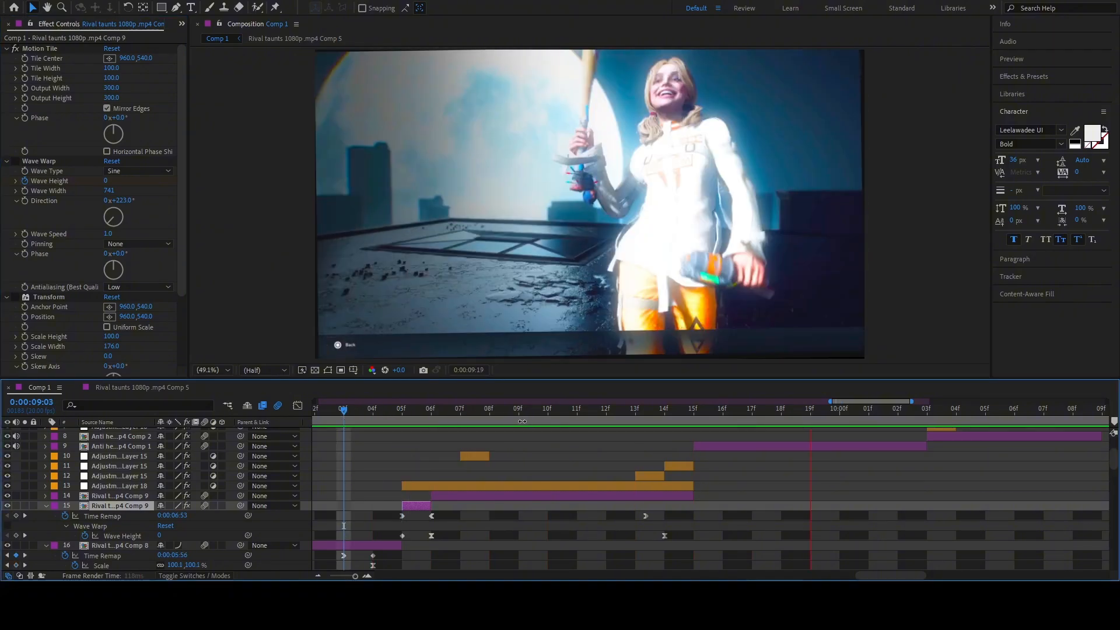
click(400, 412)
key(space)
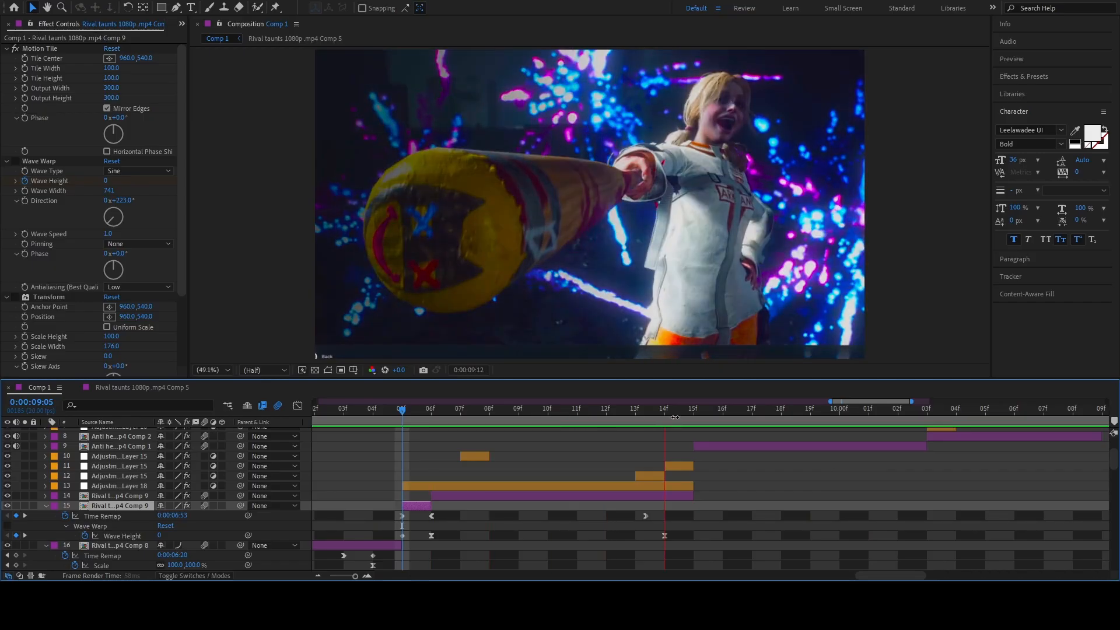
key(space)
Turn Transform and Wave Warp back on for the layer 15 clip, and Wave Warp for the layer 14 clip.
click(16, 298)
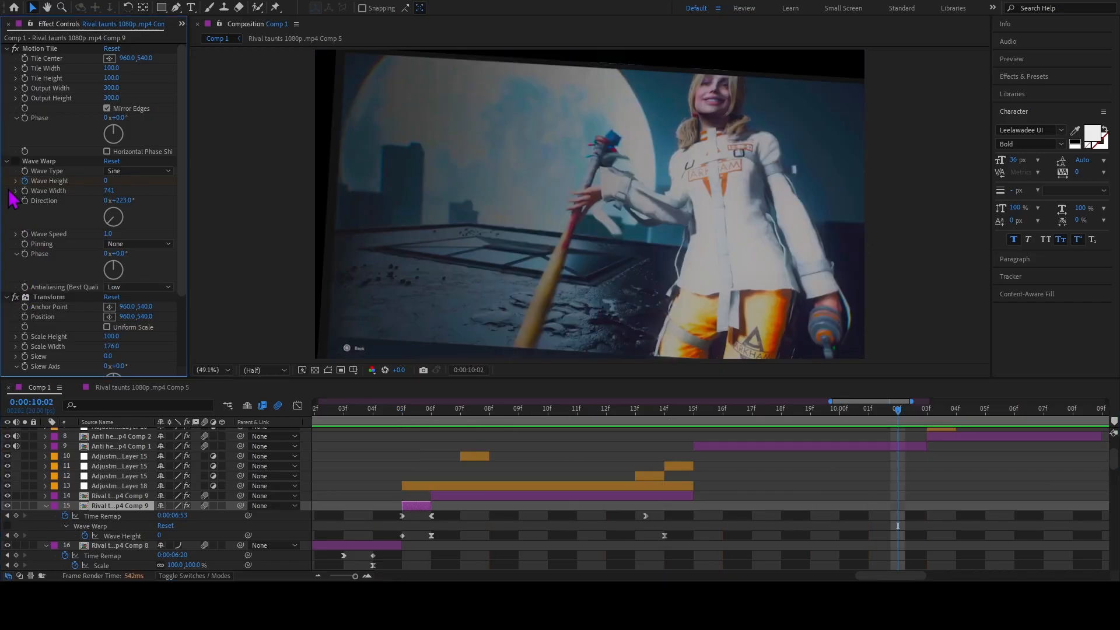
click(15, 162)
scroll(47, 216, down, 4)
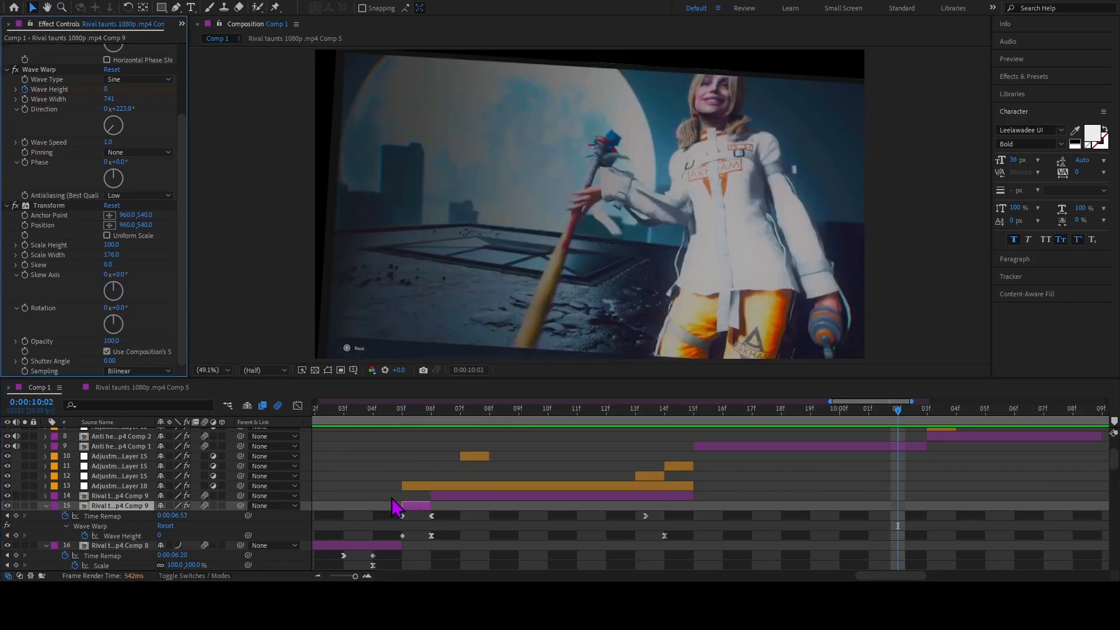
click(448, 496)
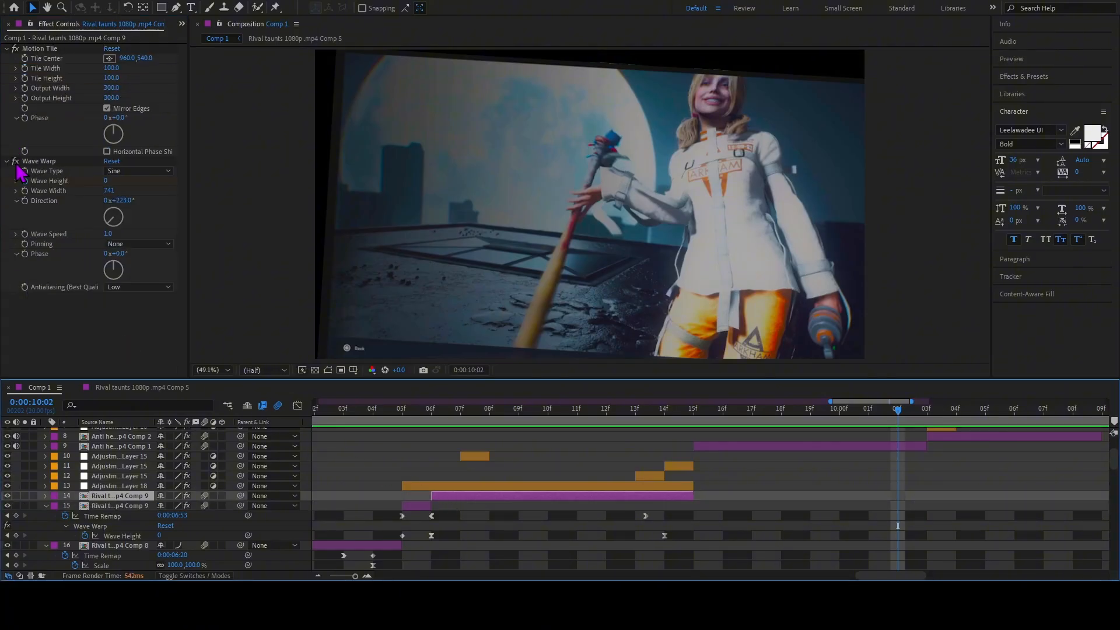
Turn S_DissolveShake back on for Adjustment Layer 18 and Tint for layer 10 at 0:00:09:07.
click(500, 485)
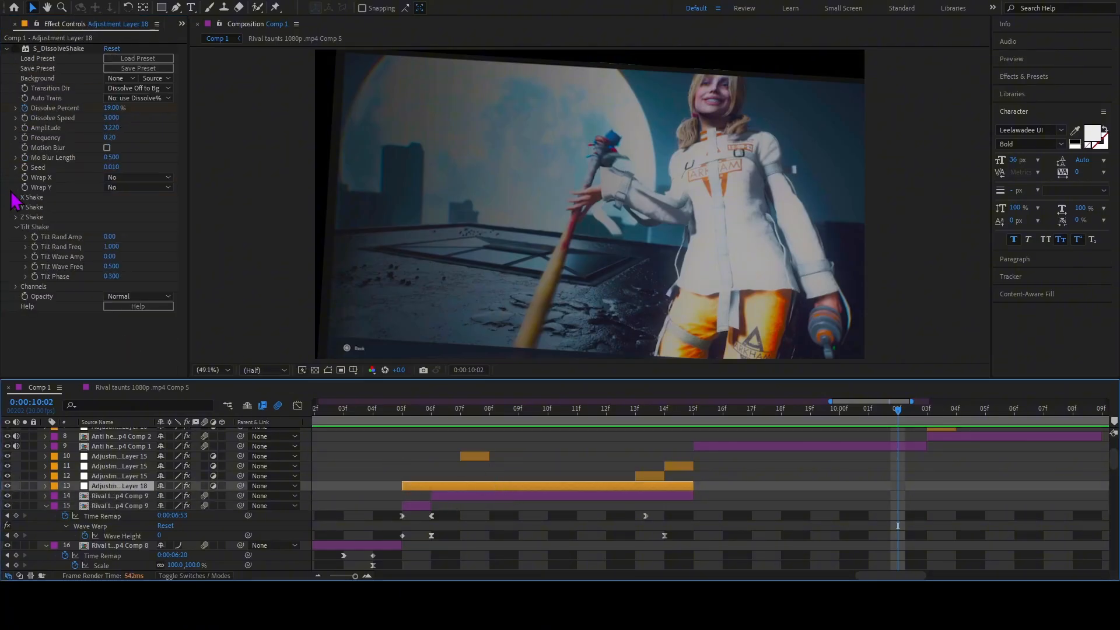
click(16, 48)
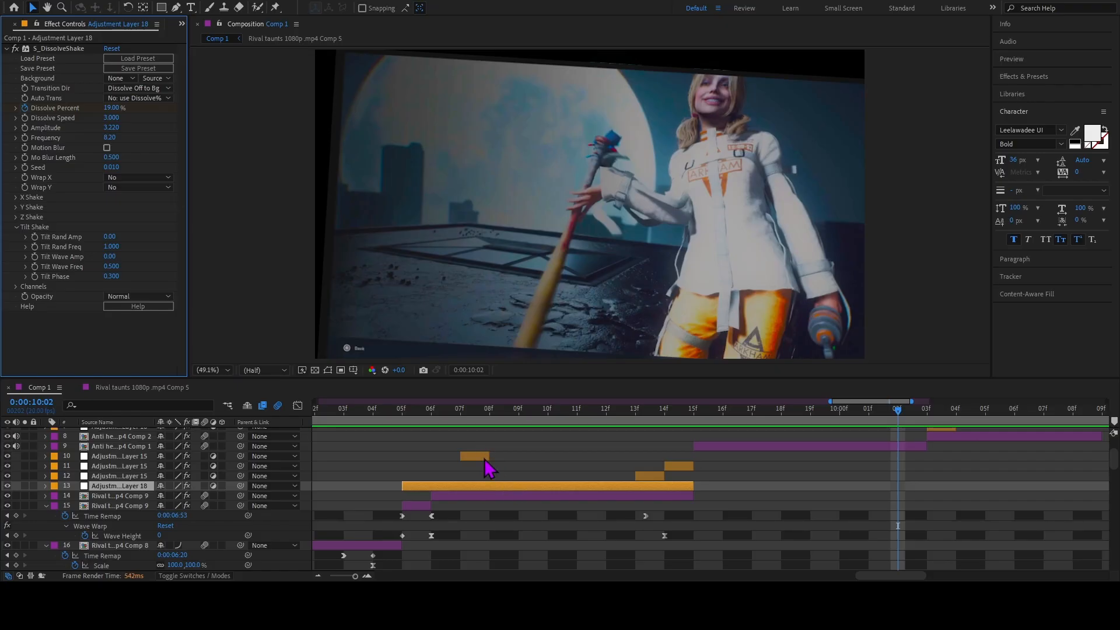
click(475, 456)
key(i)
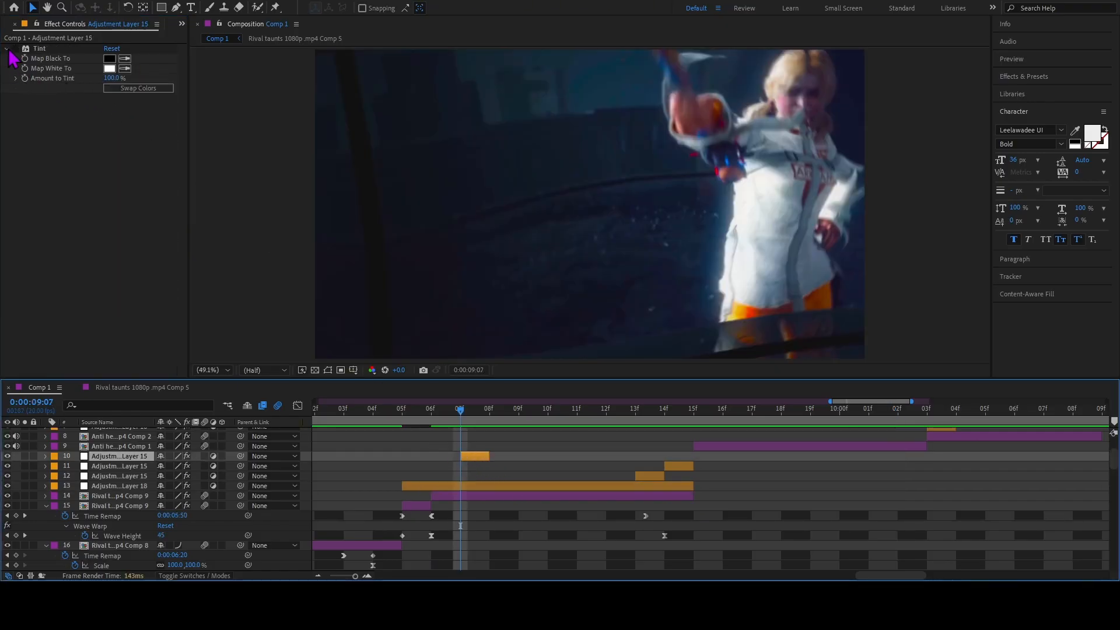
click(15, 49)
Go to the start of layer 12 at 0:00:09:13 and turn its Offset and Minimax effects back on.
click(649, 476)
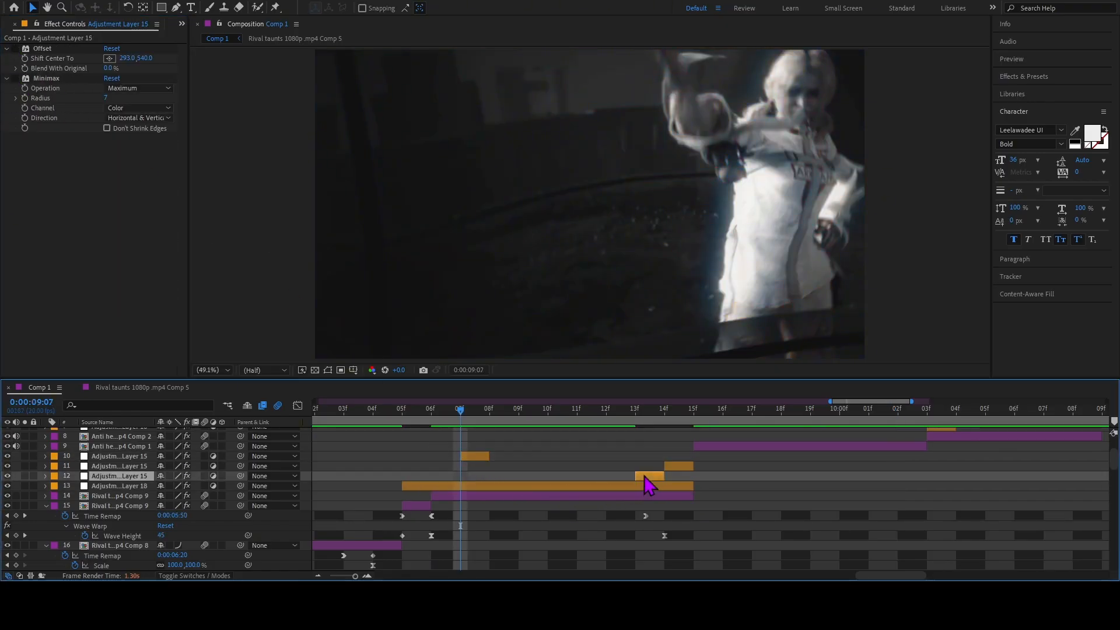
key(i)
click(15, 49)
click(15, 78)
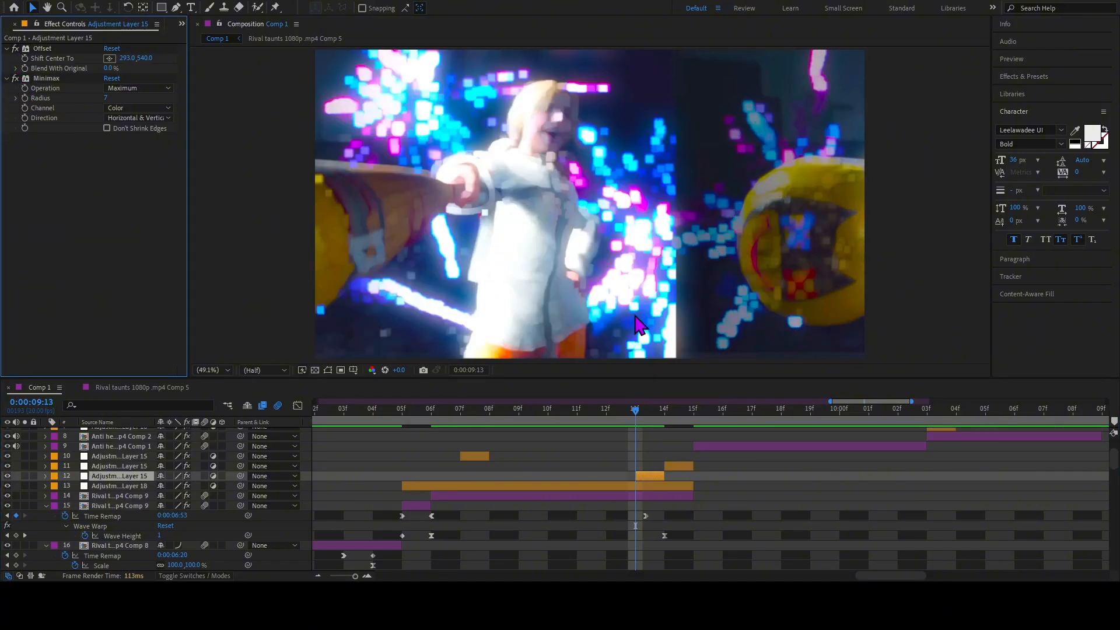
Turn the layer 11 adjustment layer's Tint and Radial Blur back on at 0:00:09:14, and play back from 0:00:09:04.
click(675, 467)
key(i)
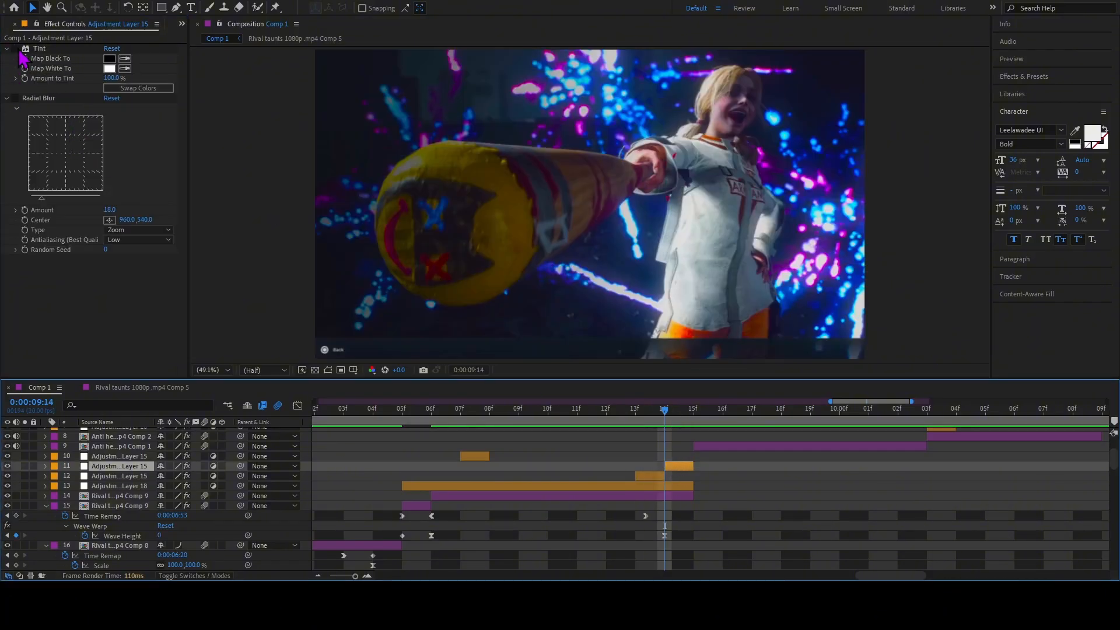
click(16, 49)
click(16, 98)
drag(663, 417, 374, 432)
key(space)
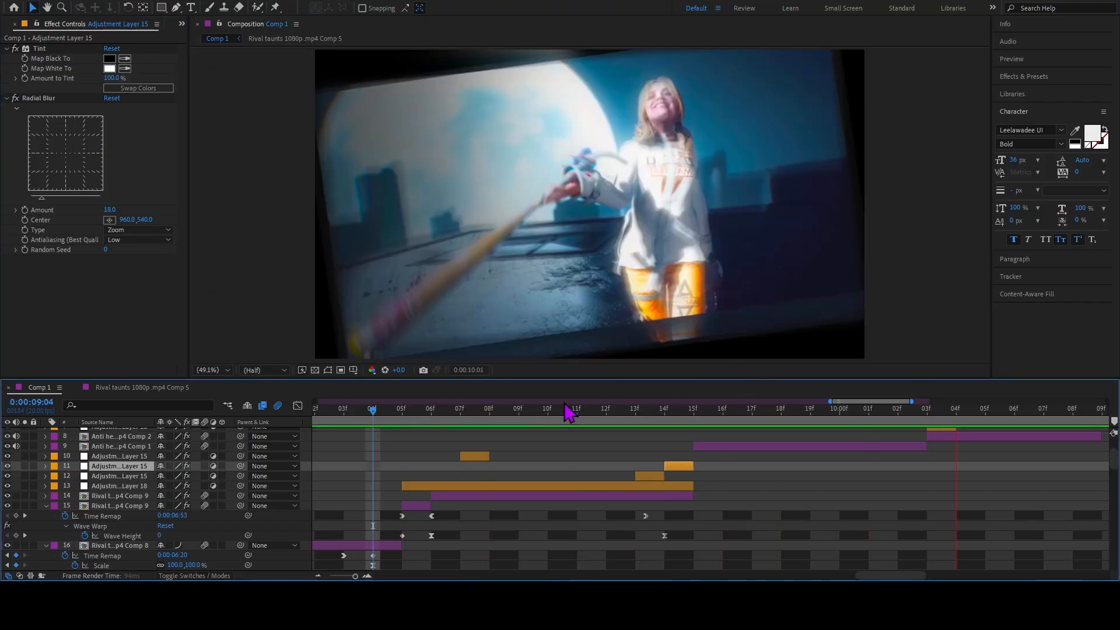
key(space)
Go to the start of the layer 9 clip at 0:00:09:15 and examine its S_DissolveShake settings and keyframes.
click(760, 458)
key(i)
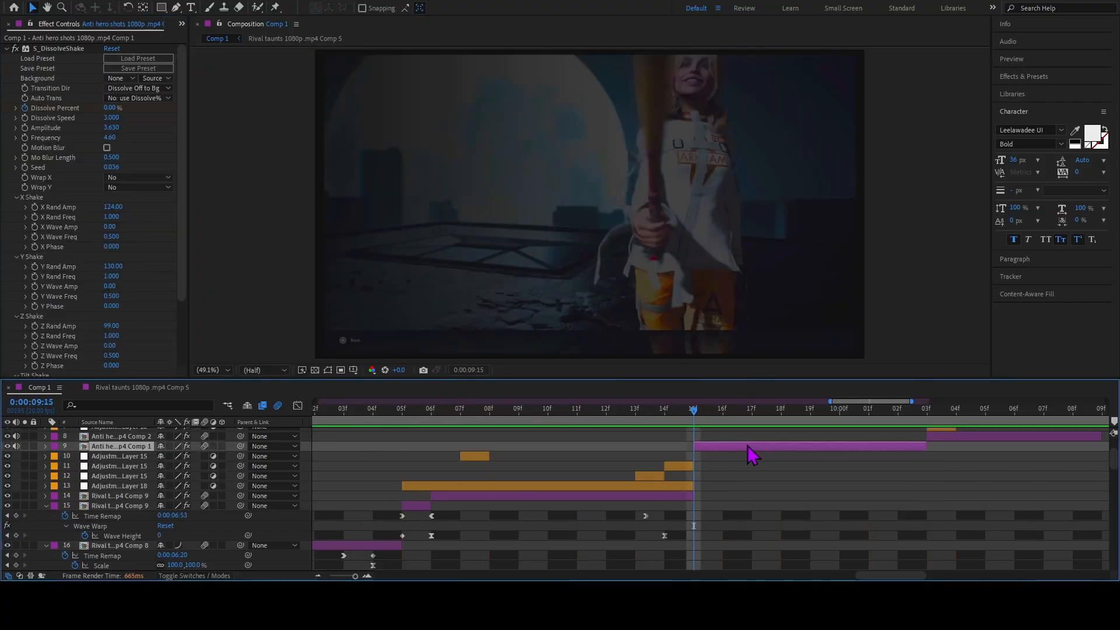
scroll(42, 192, down, 3)
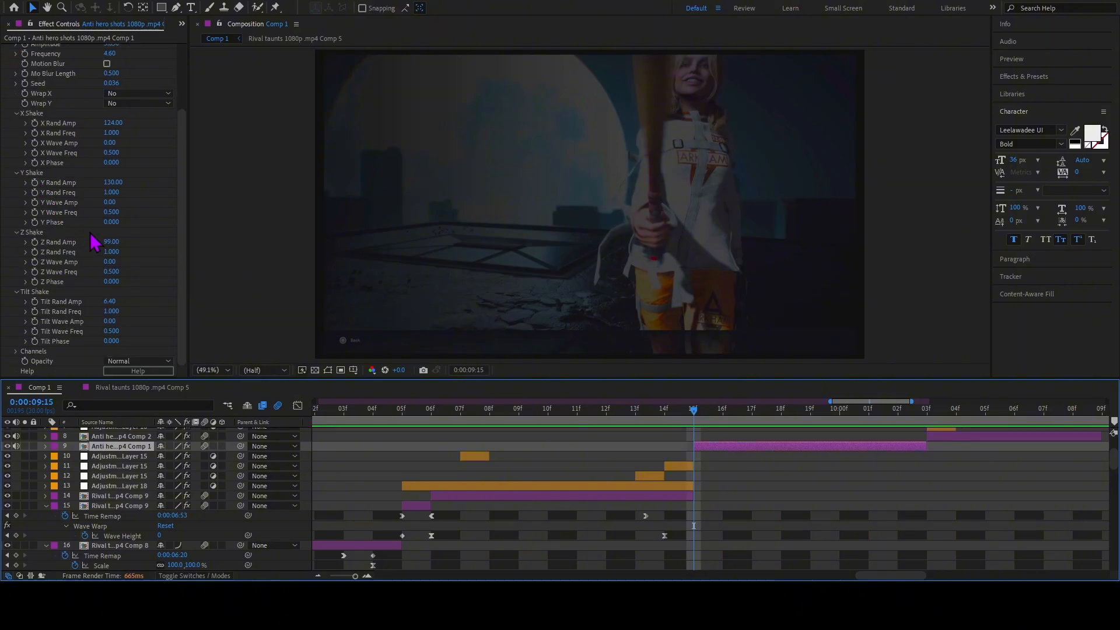
scroll(93, 241, up, 3)
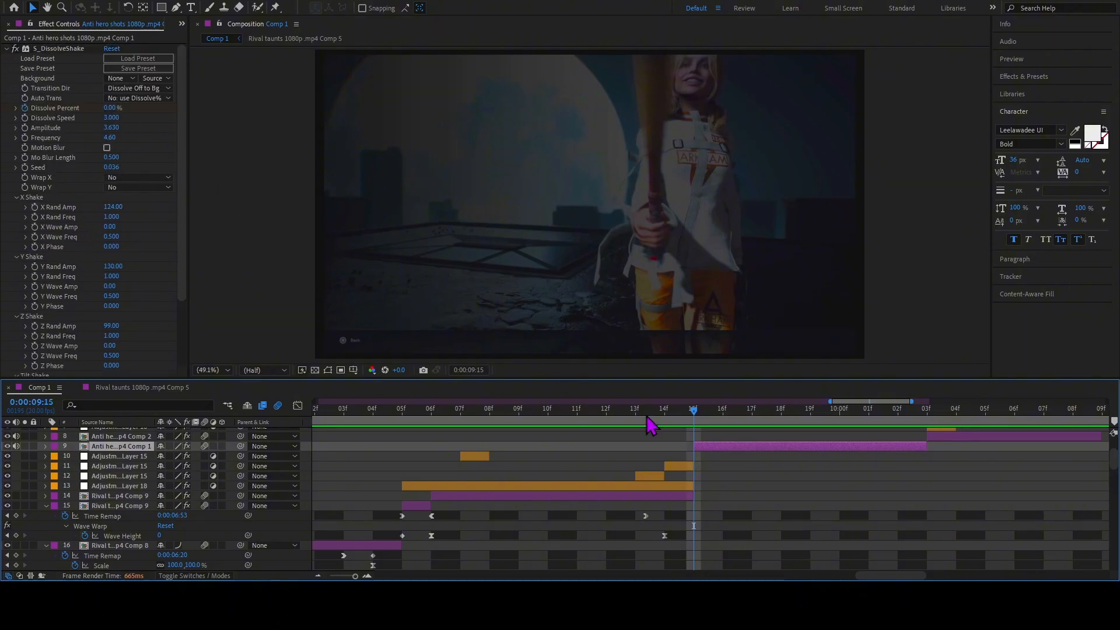
key(u)
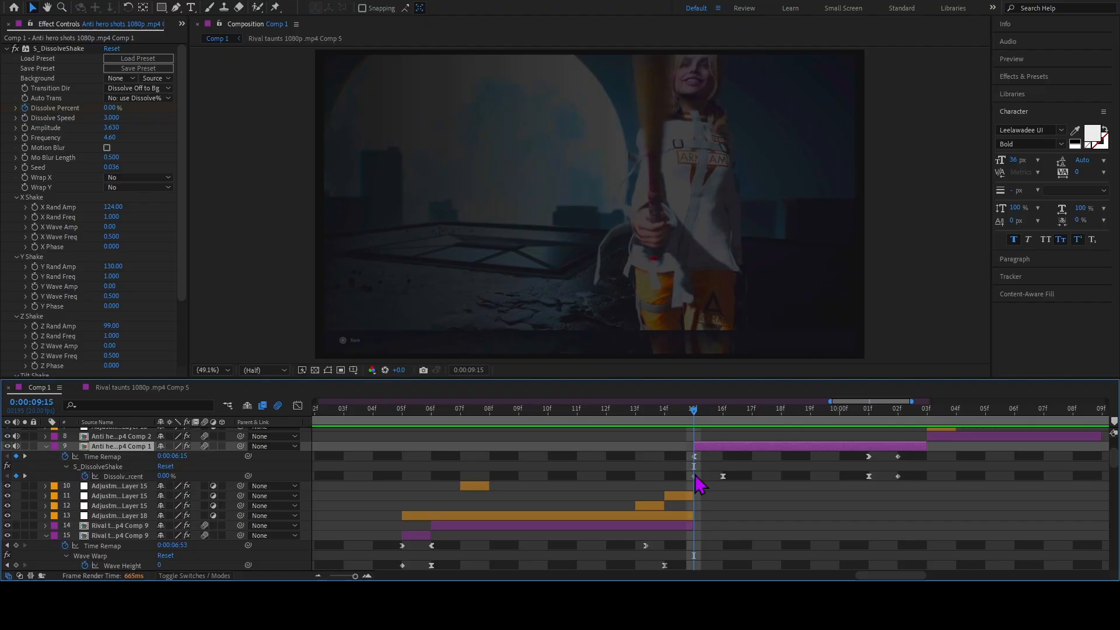
click(694, 476)
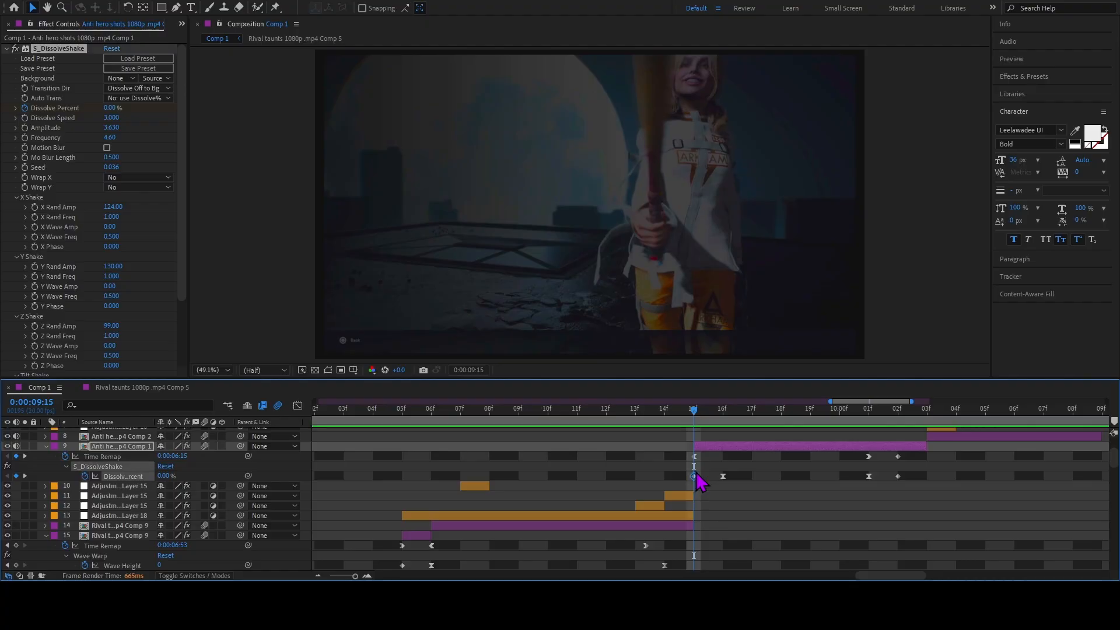
Check the layer 9 clip's Scale property and play back the clip to see the shake.
key(u)
key(s)
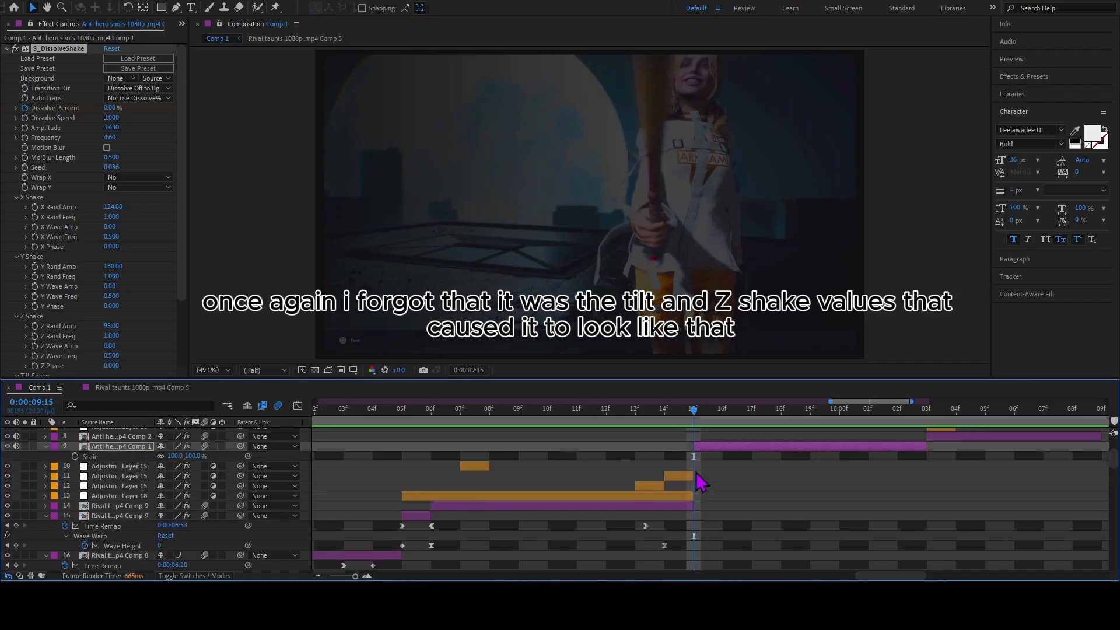
key(s)
key(space)
key(space)
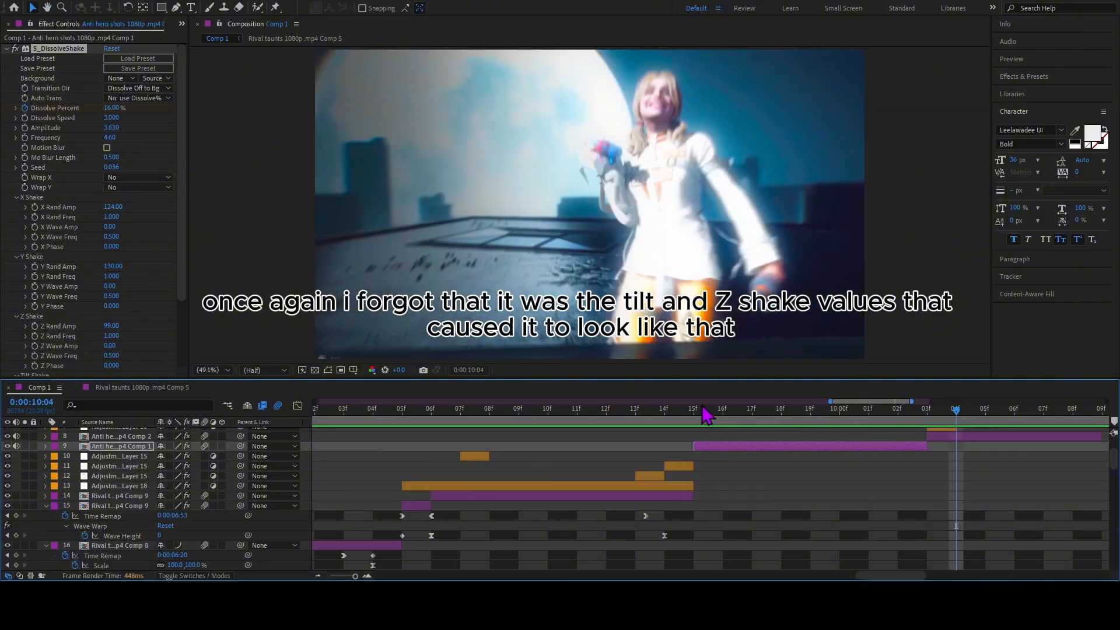
drag(706, 411, 840, 455)
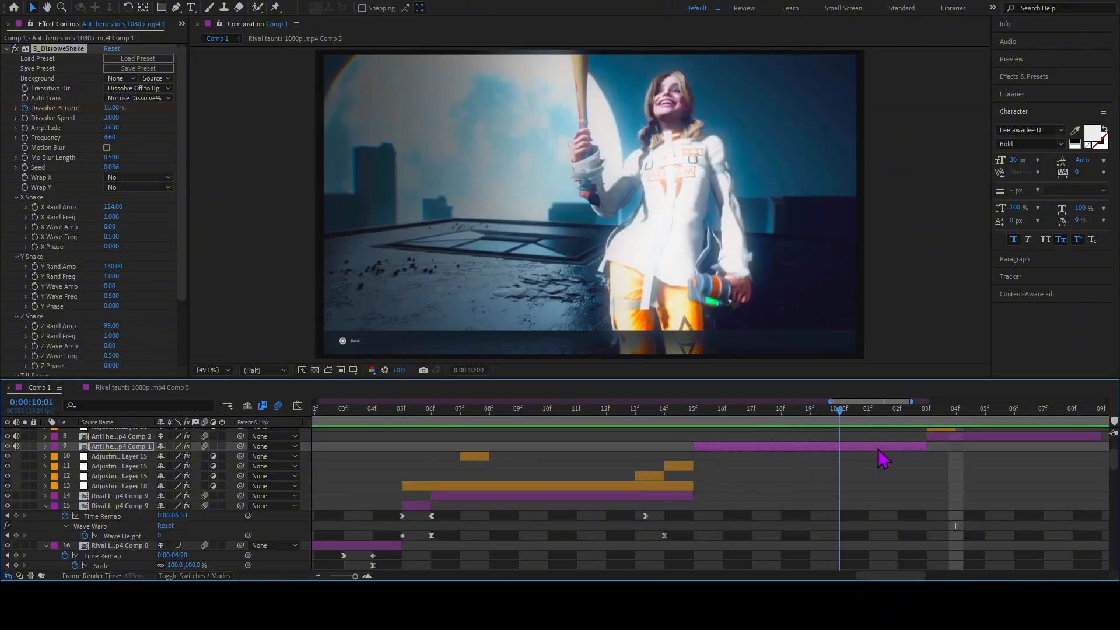
key(space)
key(space)
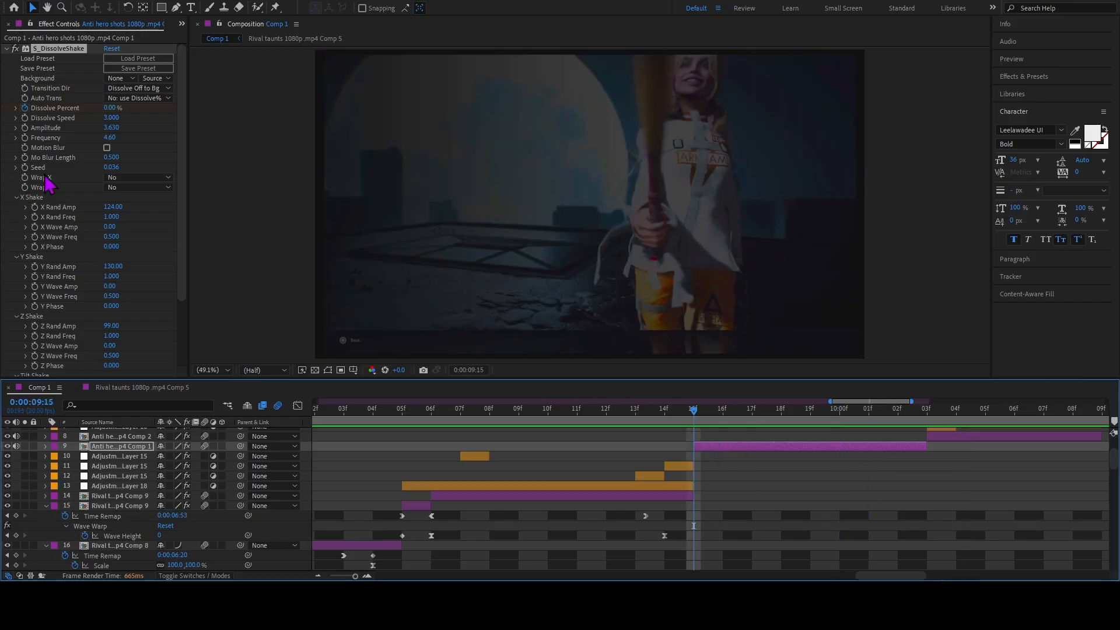
Review the X, Y, Z and Tilt Shake values in the layer 9 clip's S_DissolveShake effect.
scroll(47, 184, down, 2)
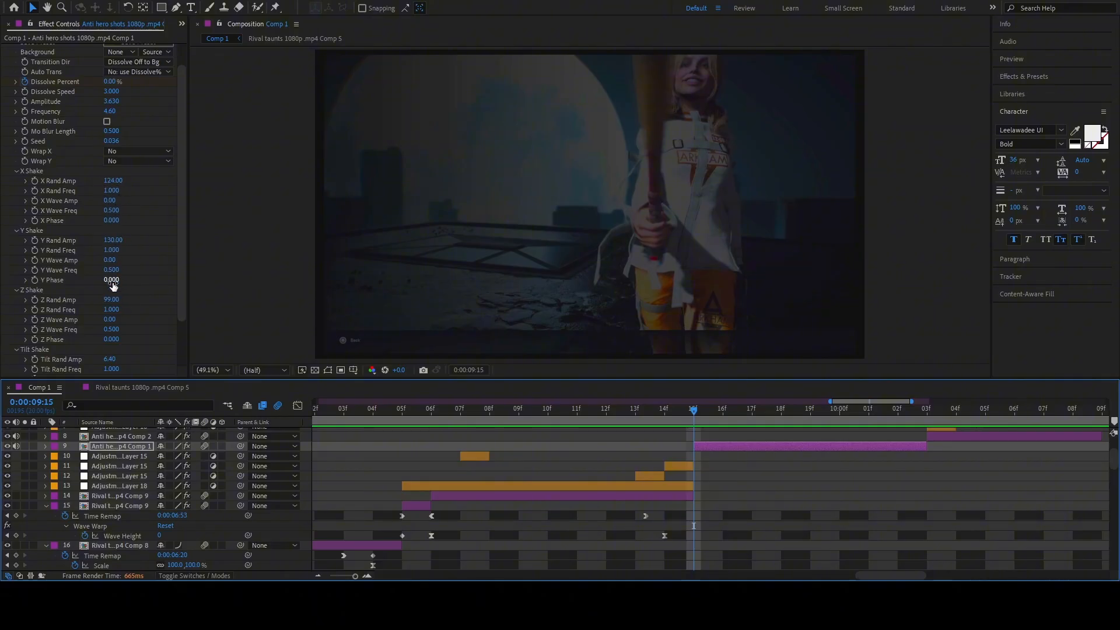
scroll(119, 309, down, 4)
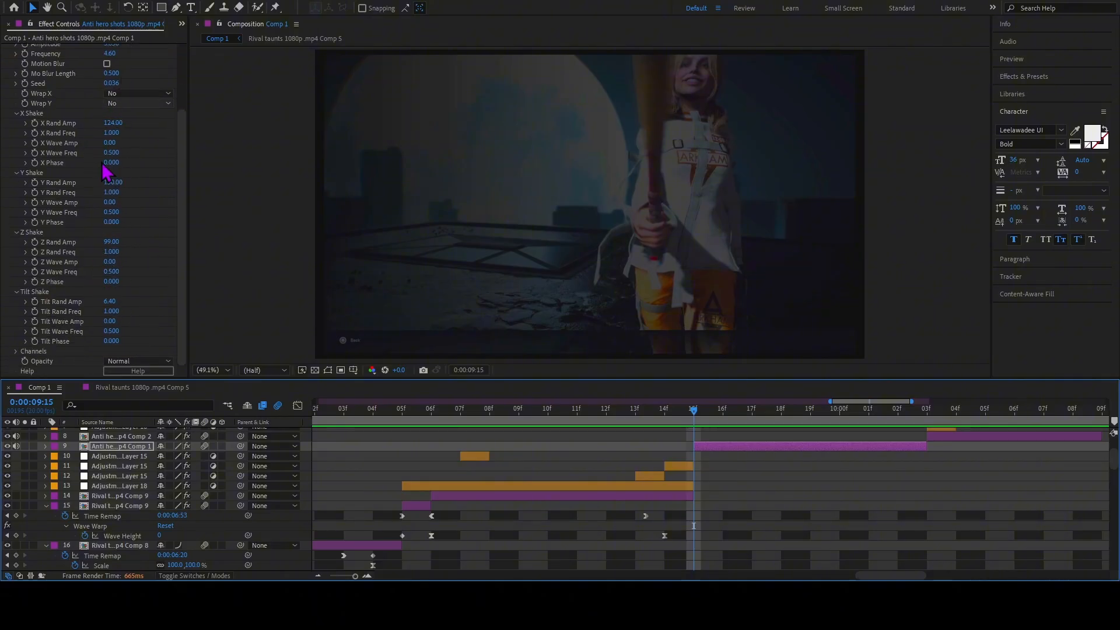
scroll(133, 138, up, 4)
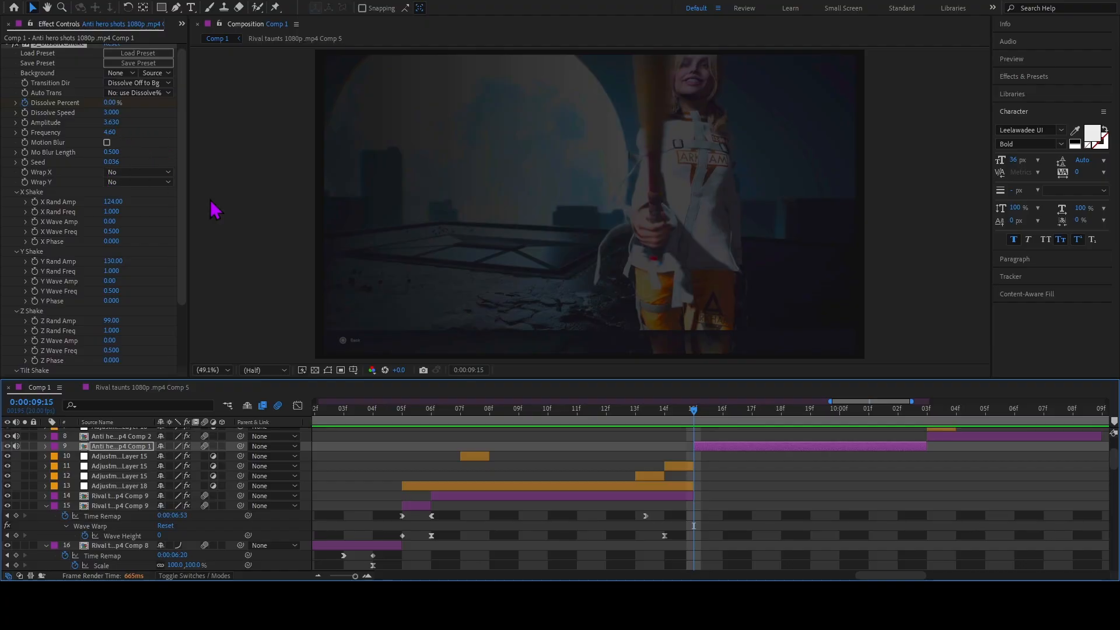
Inspect the layer 9 clip's Dissolve Percent keyframes at 0:00:09:15, 0:00:09:16 and 0:00:10:02.
key(u)
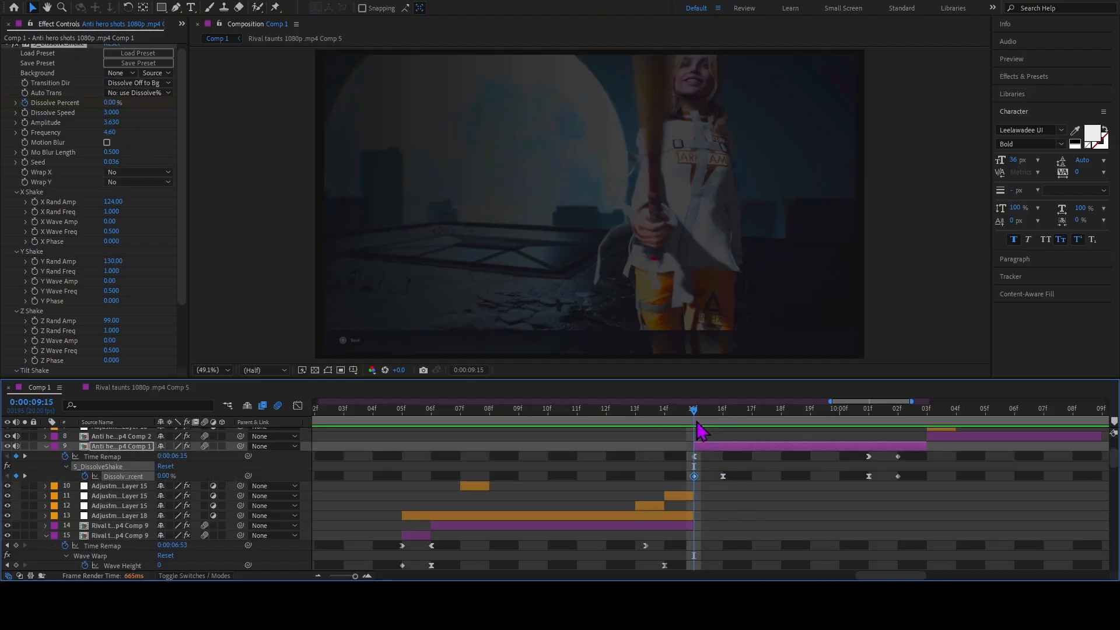
drag(697, 424, 718, 428)
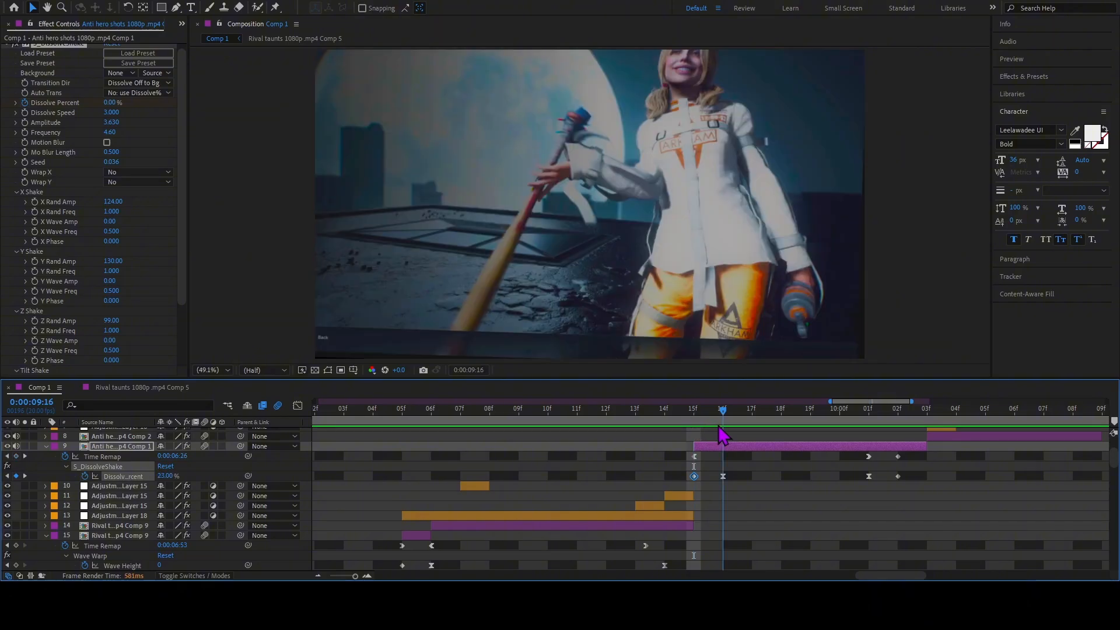
click(723, 476)
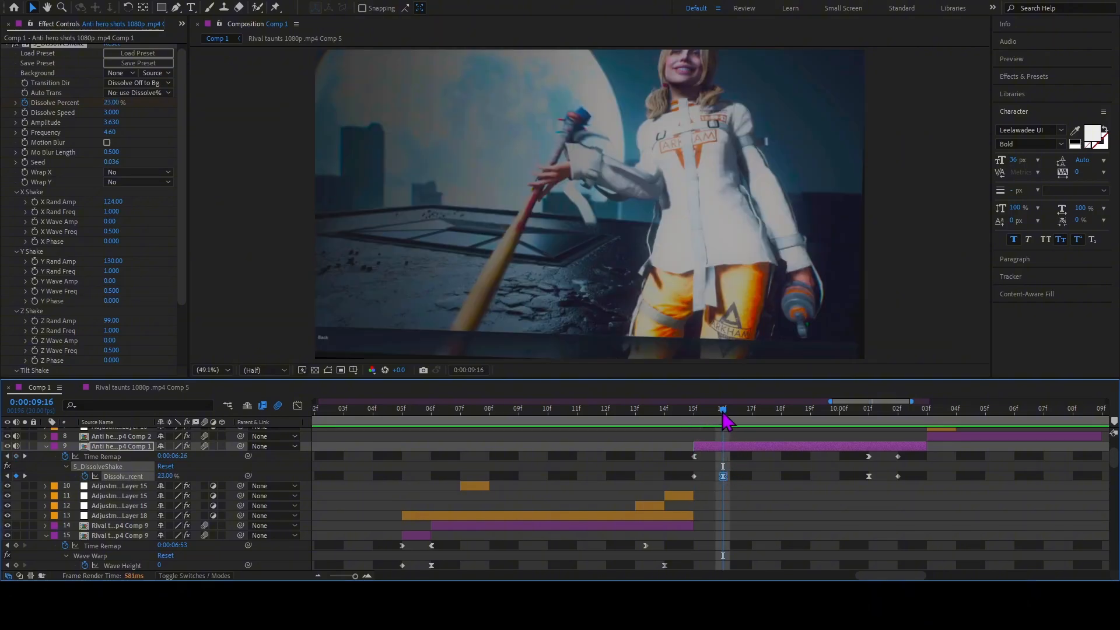
drag(726, 420, 897, 446)
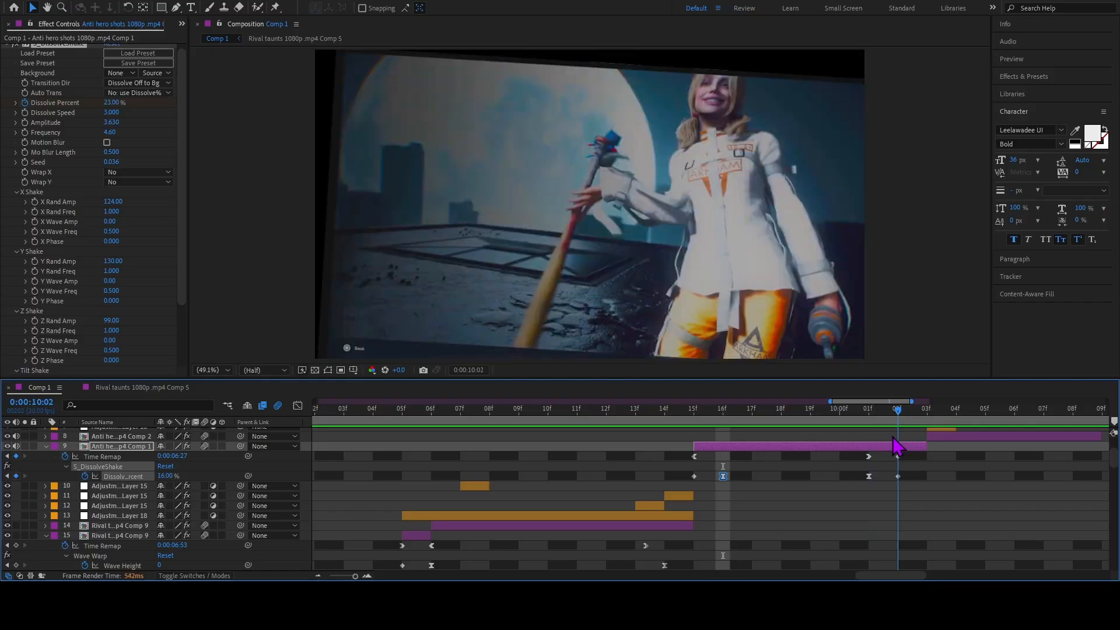
click(898, 476)
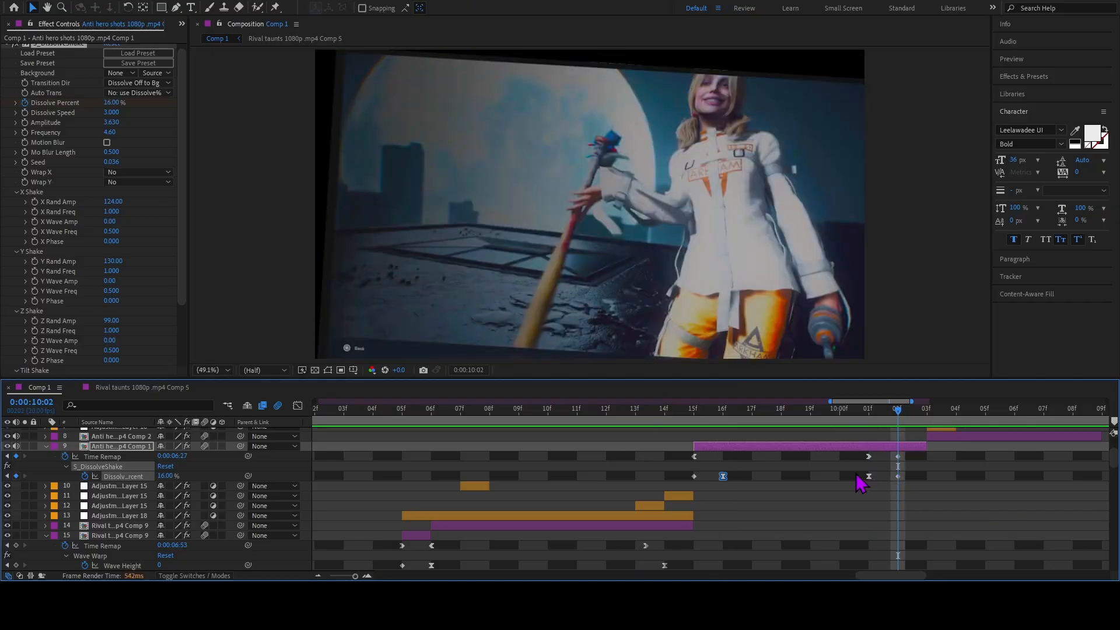
click(852, 475)
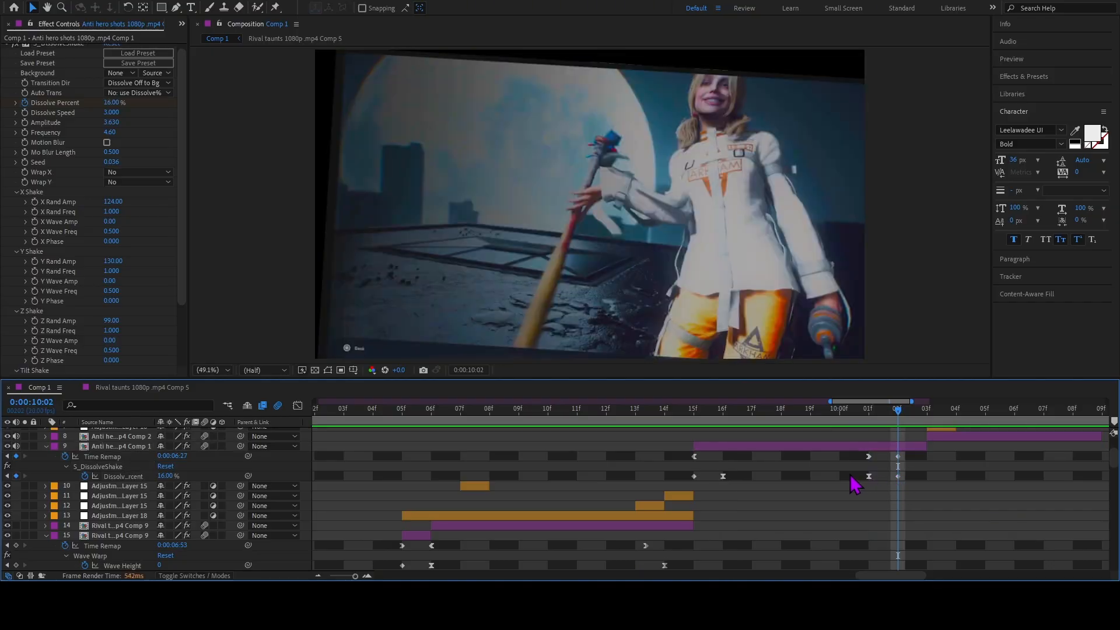
Examine the speed curve between the layer 9 clip's two middle Dissolve Percent keyframes in the Graph Editor and play it back.
drag(873, 471, 719, 482)
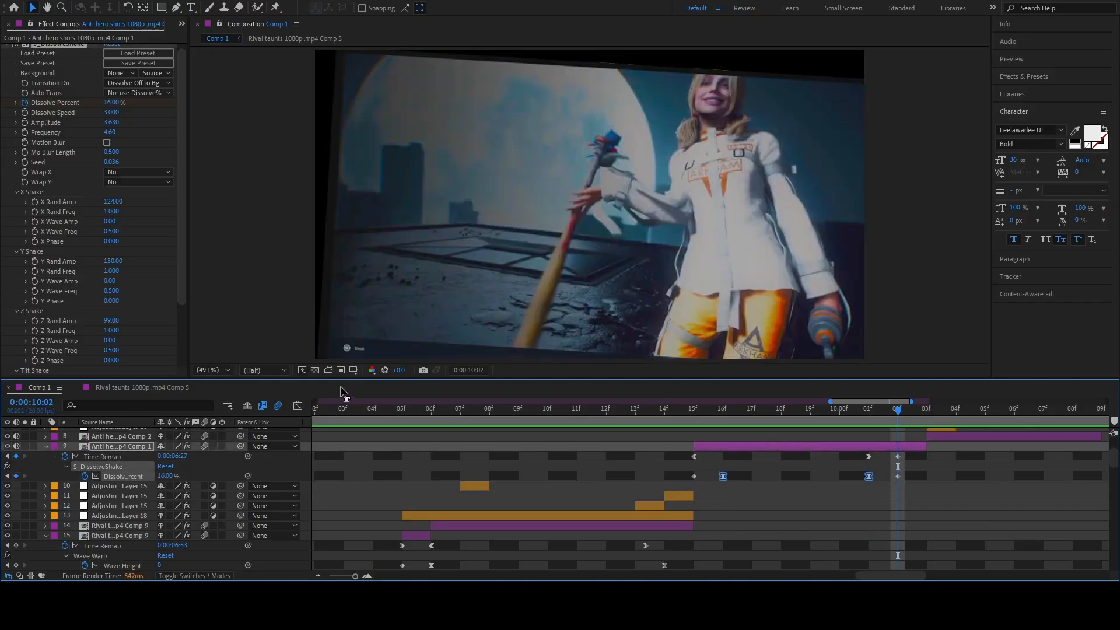
click(298, 405)
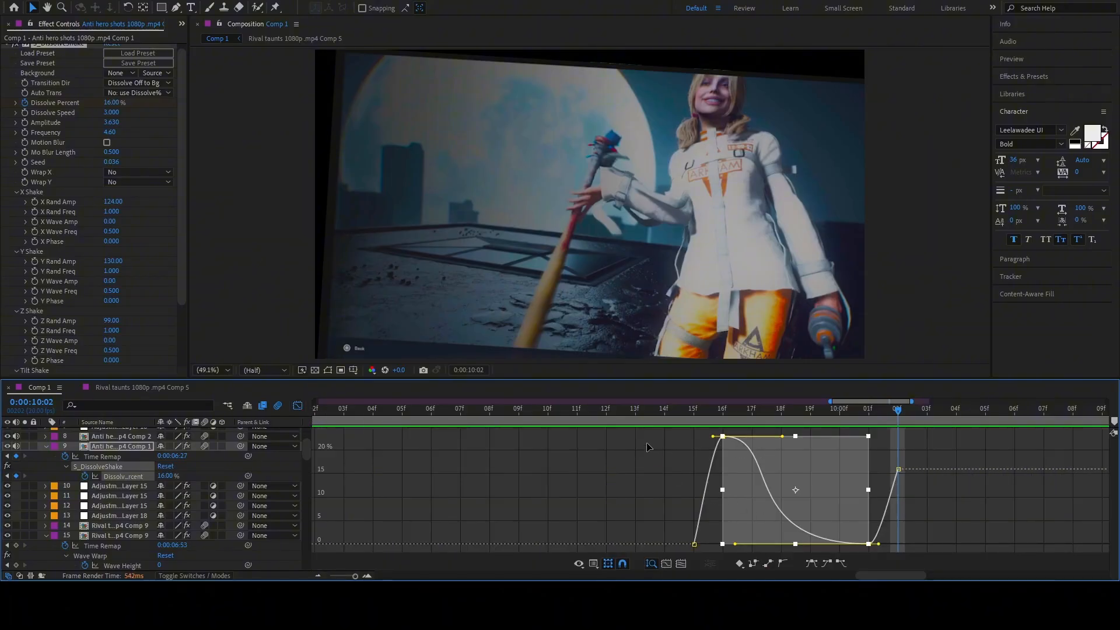
click(723, 436)
click(725, 415)
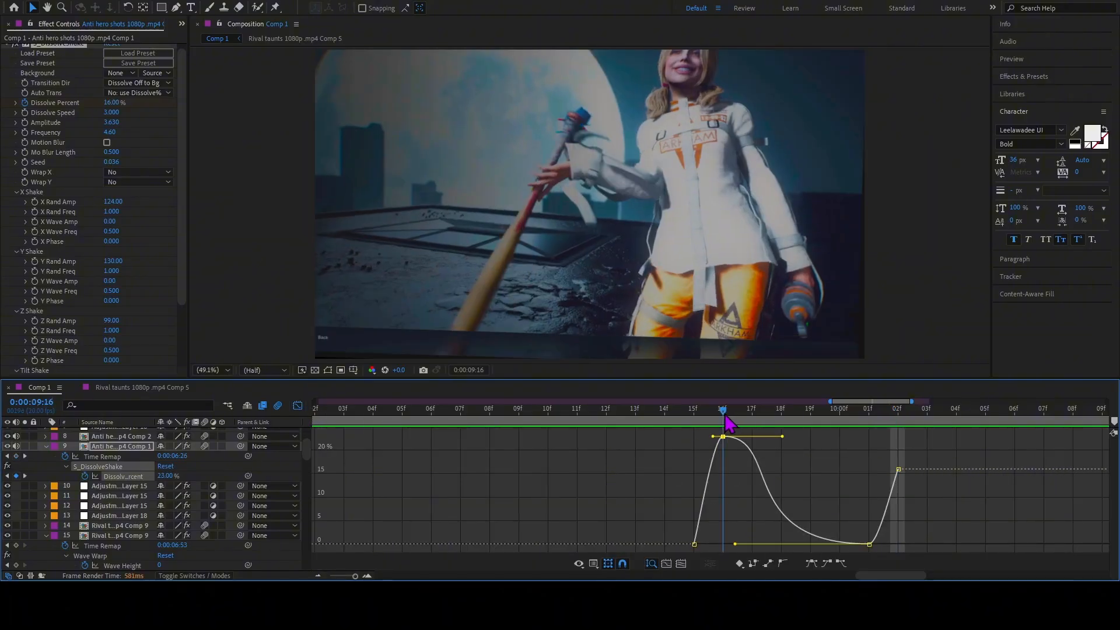
drag(725, 415, 724, 440)
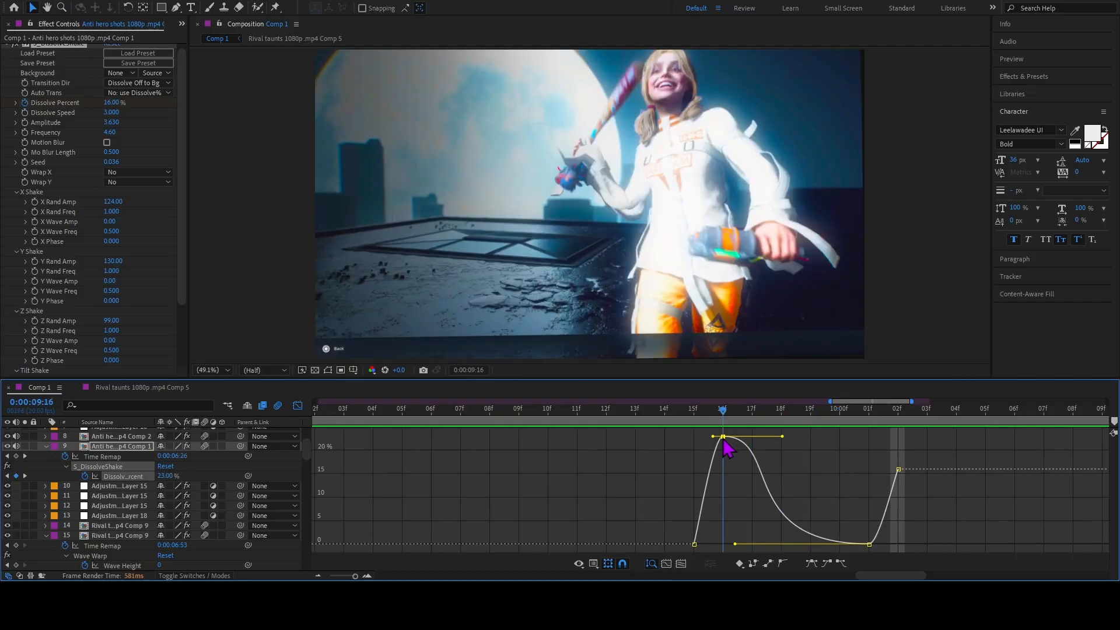
key(space)
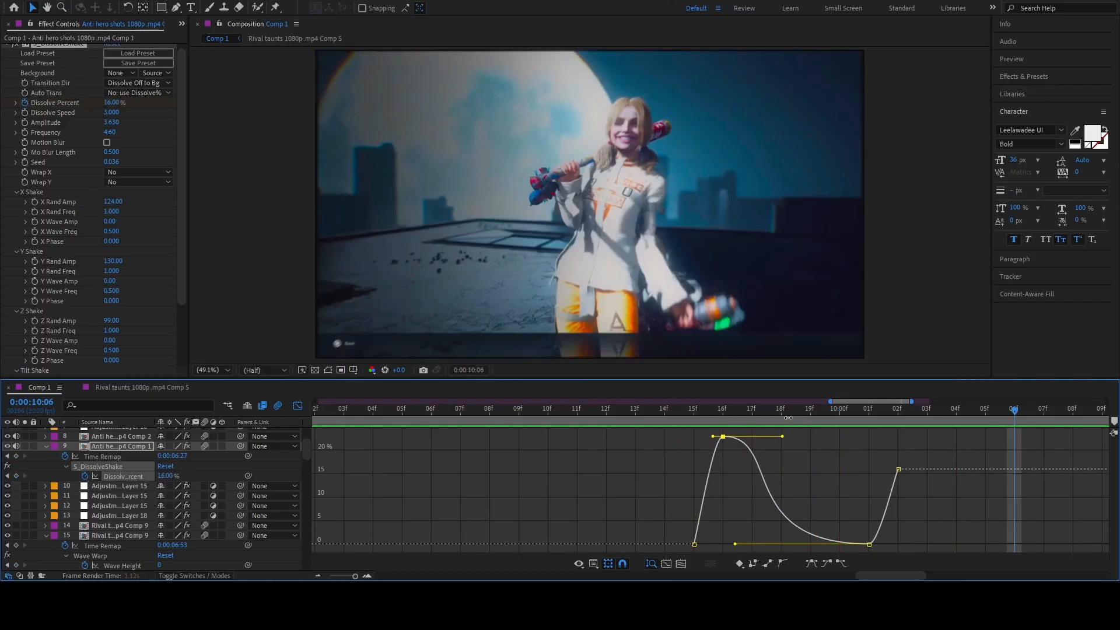
key(shift+F3)
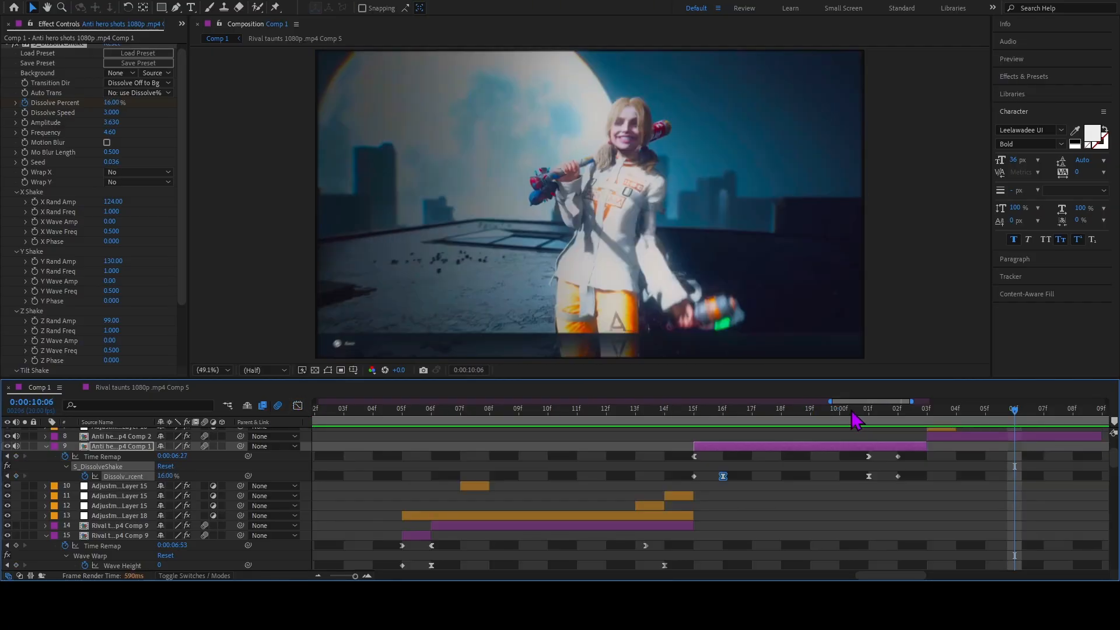
Reveal the layer 8 clip's Time Remap, Scale and Rotation keyframes at 0:00:10:03 and turn off its S_DissolveShake effect.
drag(853, 412, 937, 421)
click(940, 439)
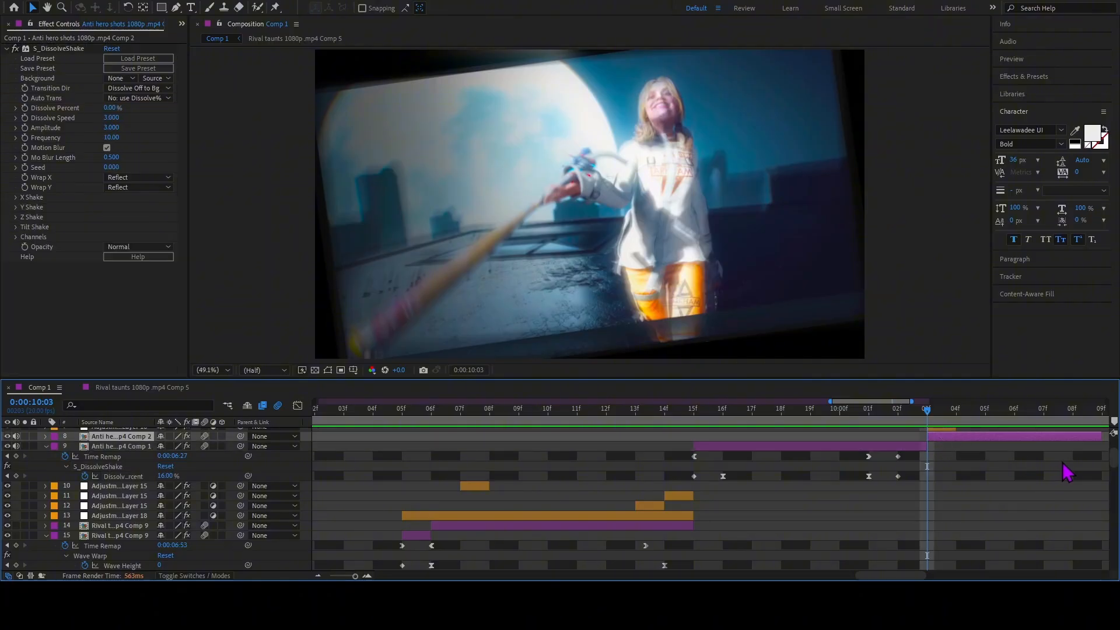
key(u)
click(928, 446)
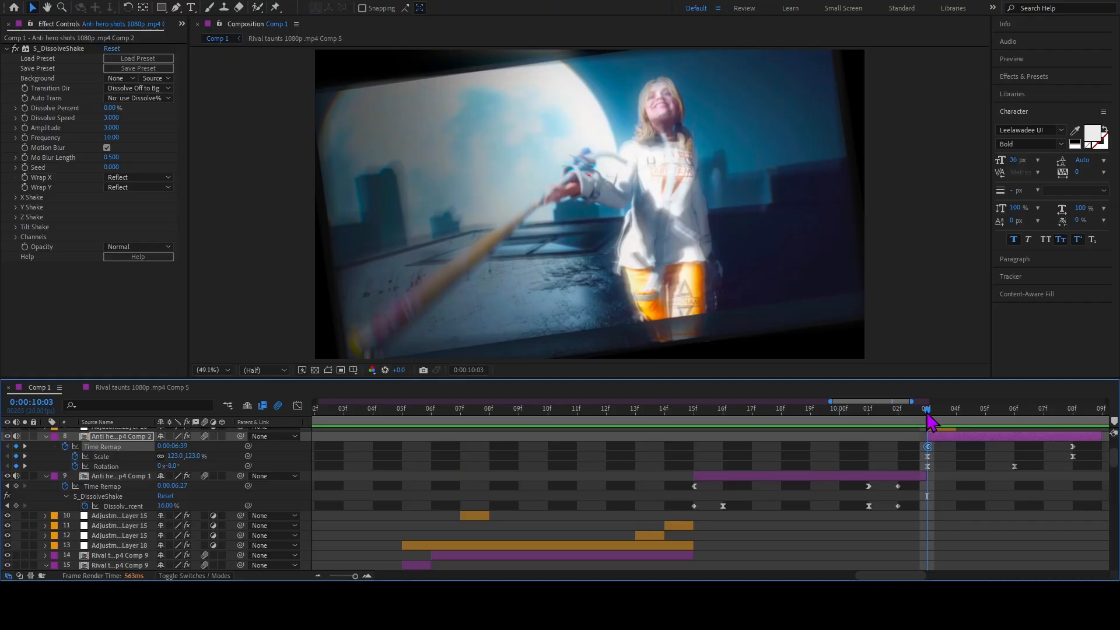
drag(927, 413, 936, 436)
click(15, 49)
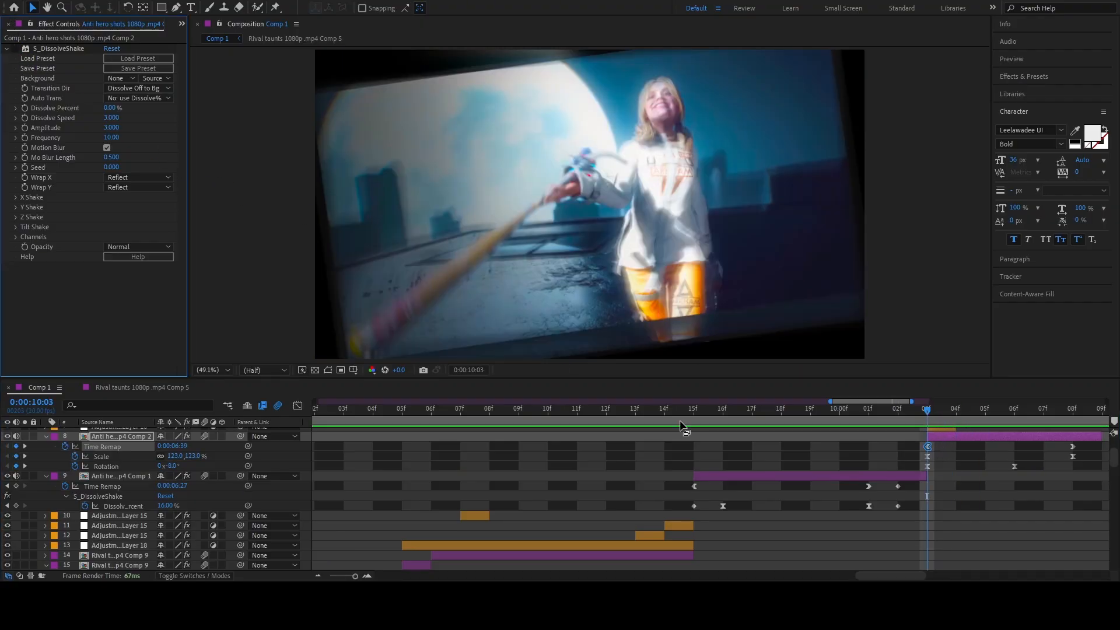
scroll(925, 436, up, 1)
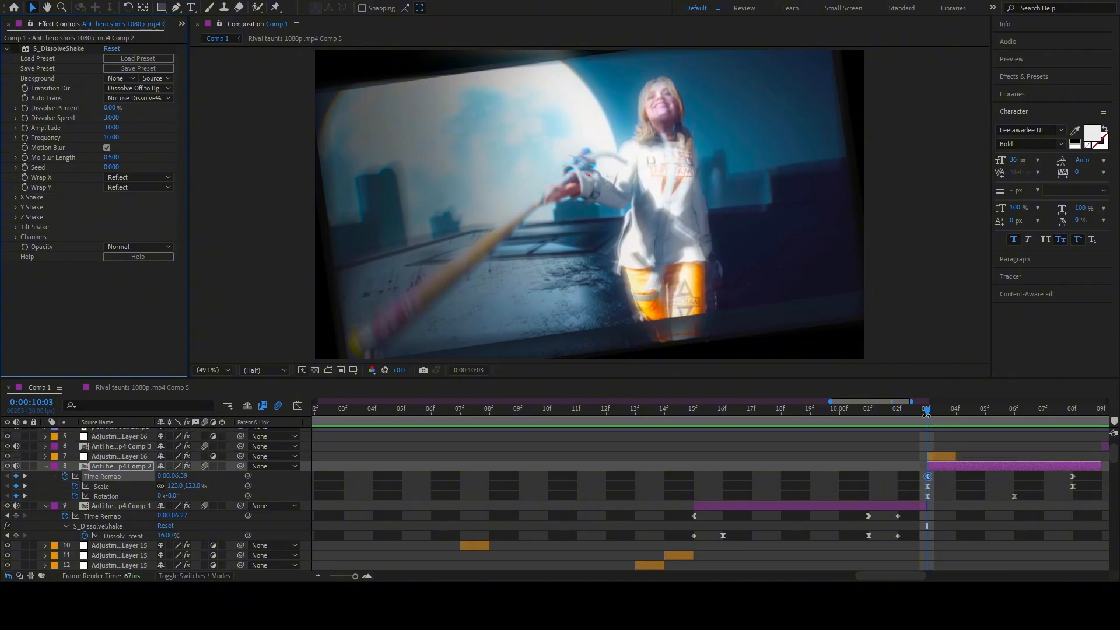
Examine the Transform effect on the layer 7 adjustment layer and play back with the work area ending at 0:00:10:10.
click(940, 456)
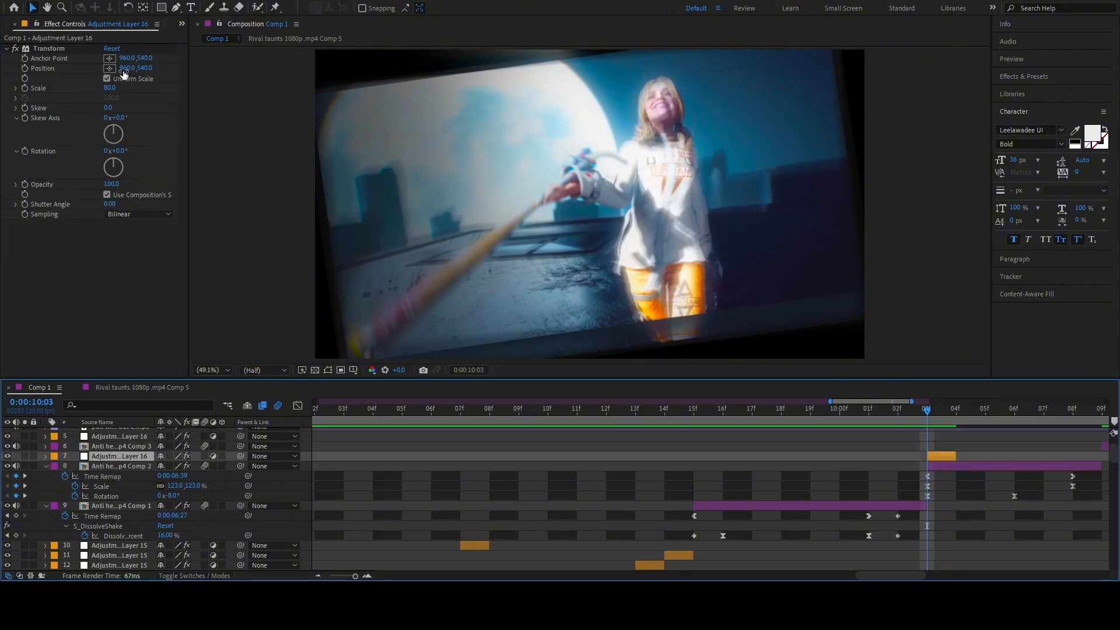
mouse_move(930, 413)
mouse_down()
mouse_move(946, 415)
mouse_move(917, 413)
mouse_up()
drag(928, 419, 419, 416)
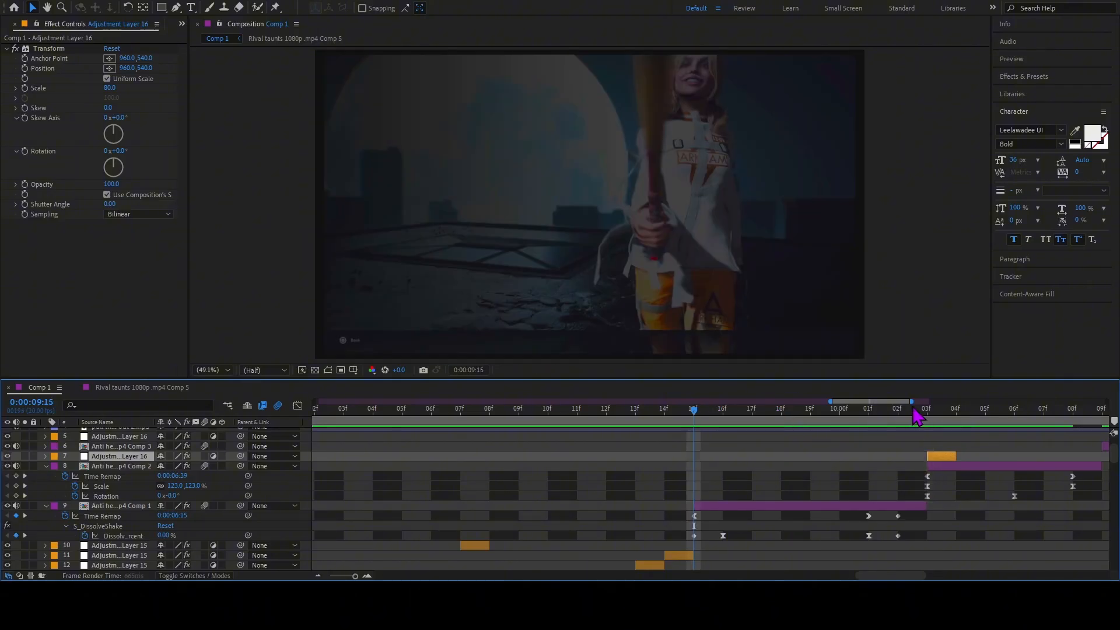
key(space)
key(space)
key(n)
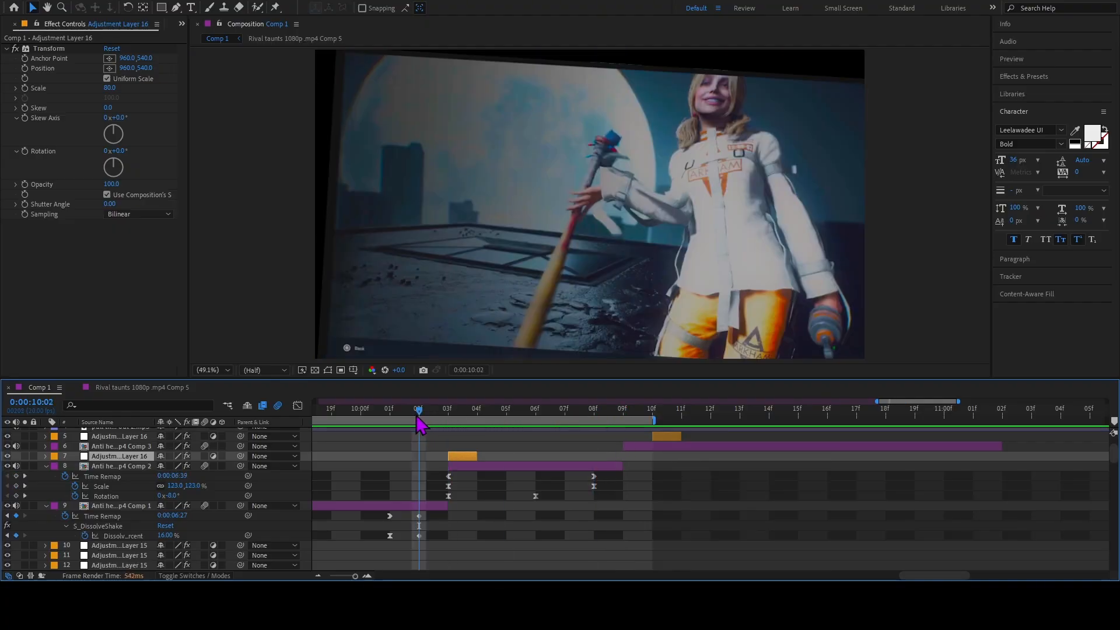
key(space)
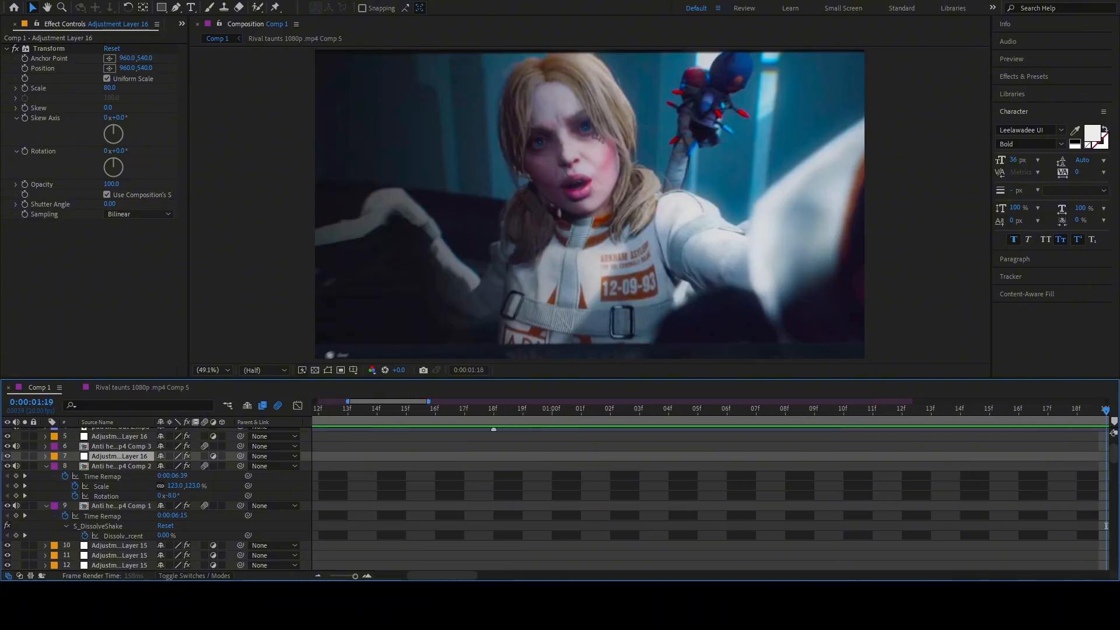
Extend the work area's end to about 0:00:12:00 and go to 0:00:10:07.
drag(355, 577, 349, 577)
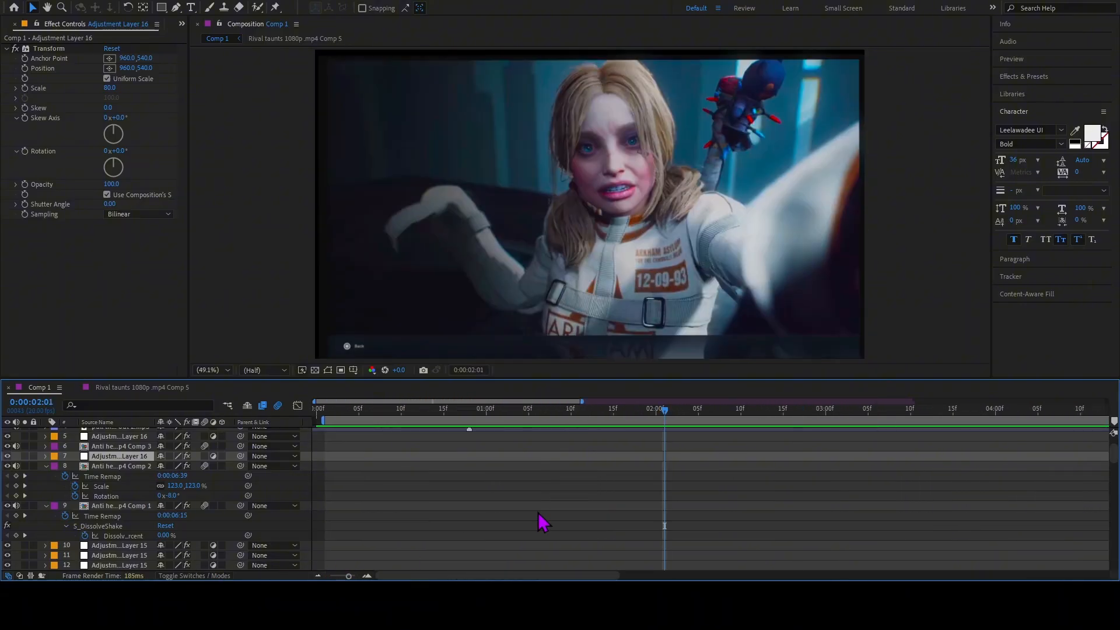
drag(666, 412, 1119, 430)
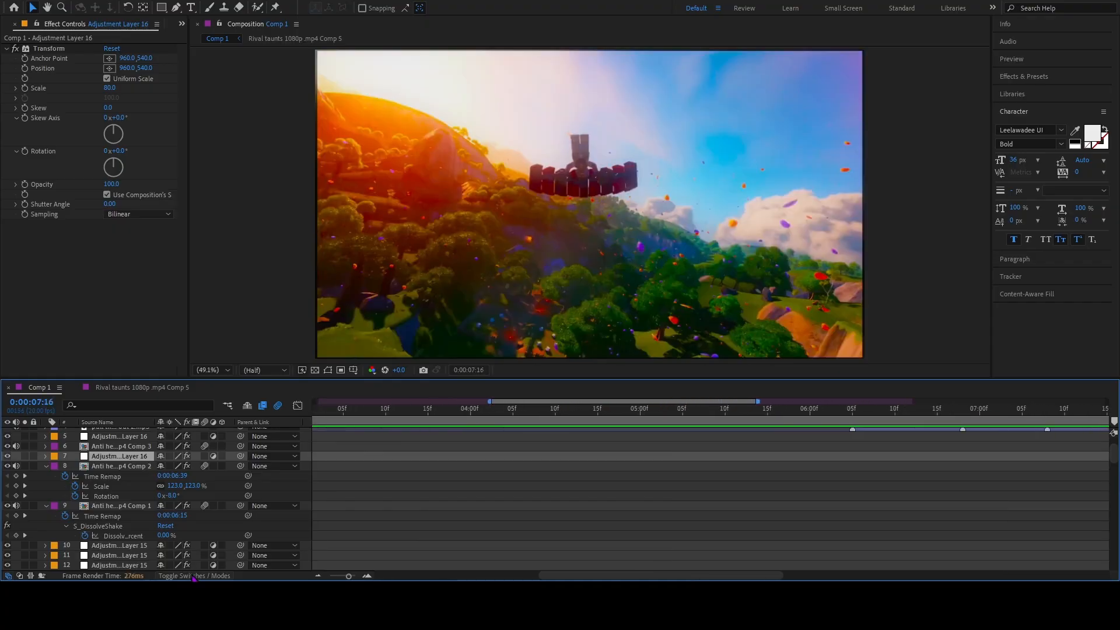
click(318, 576)
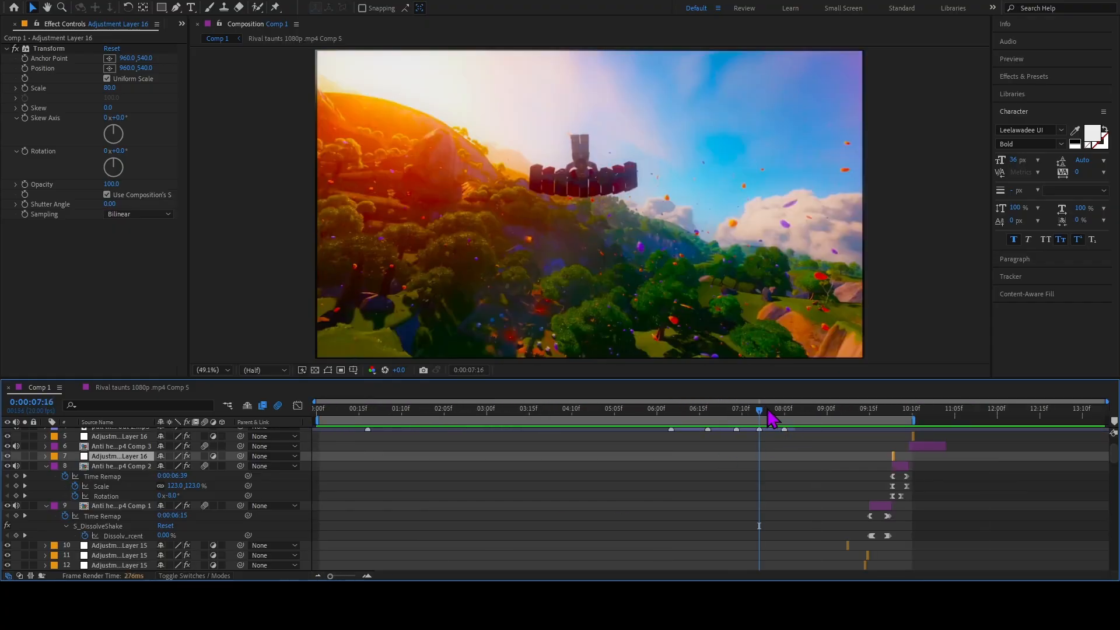
drag(770, 418, 815, 445)
key(space)
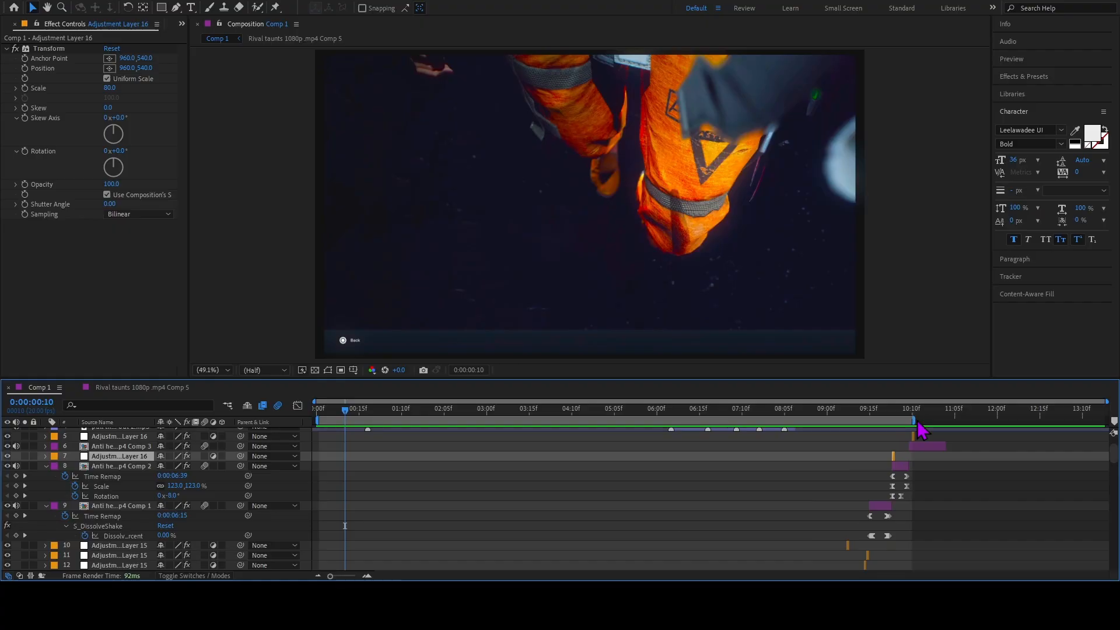
drag(915, 418, 995, 419)
mouse_move(902, 415)
mouse_down()
mouse_move(895, 431)
mouse_move(909, 433)
mouse_up()
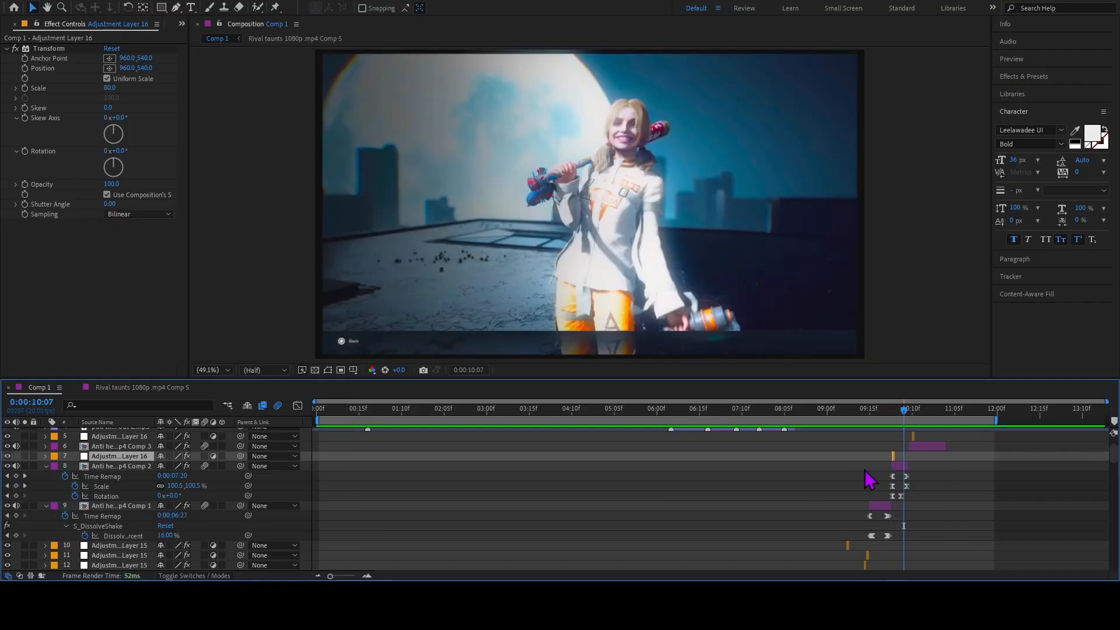
Select the layer 8 clip and turn its S_DissolveShake effect back on.
click(367, 576)
click(367, 576)
click(367, 576)
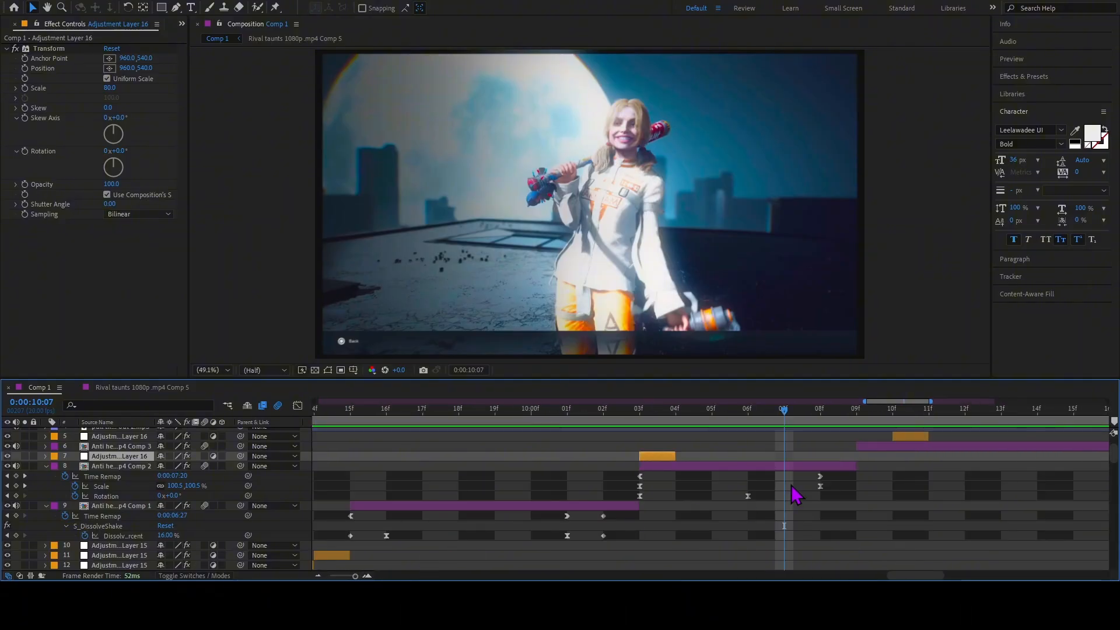
click(787, 472)
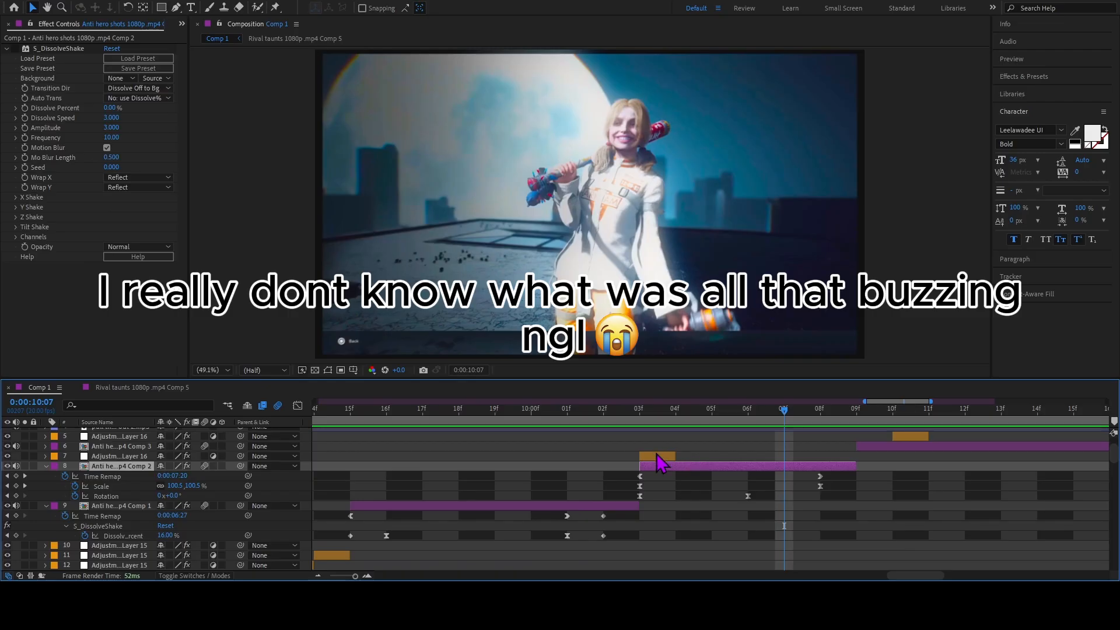
click(16, 49)
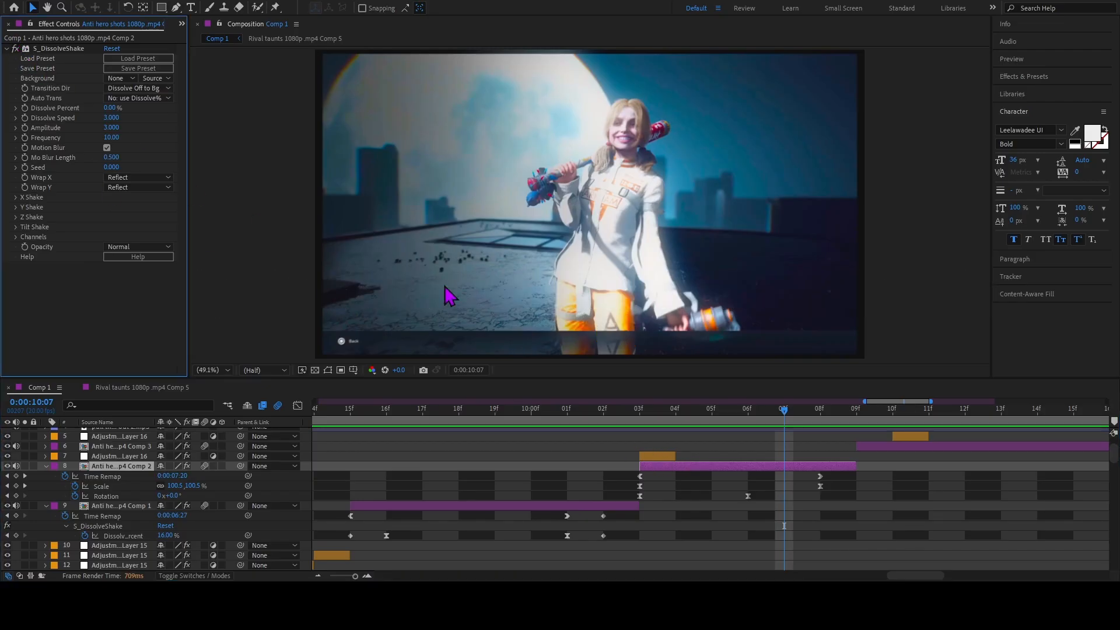
Collapse the layer 8 clip's keyframes, then scrub and play back the cut from the layer 9 clip around 0:00:10:03.
click(640, 486)
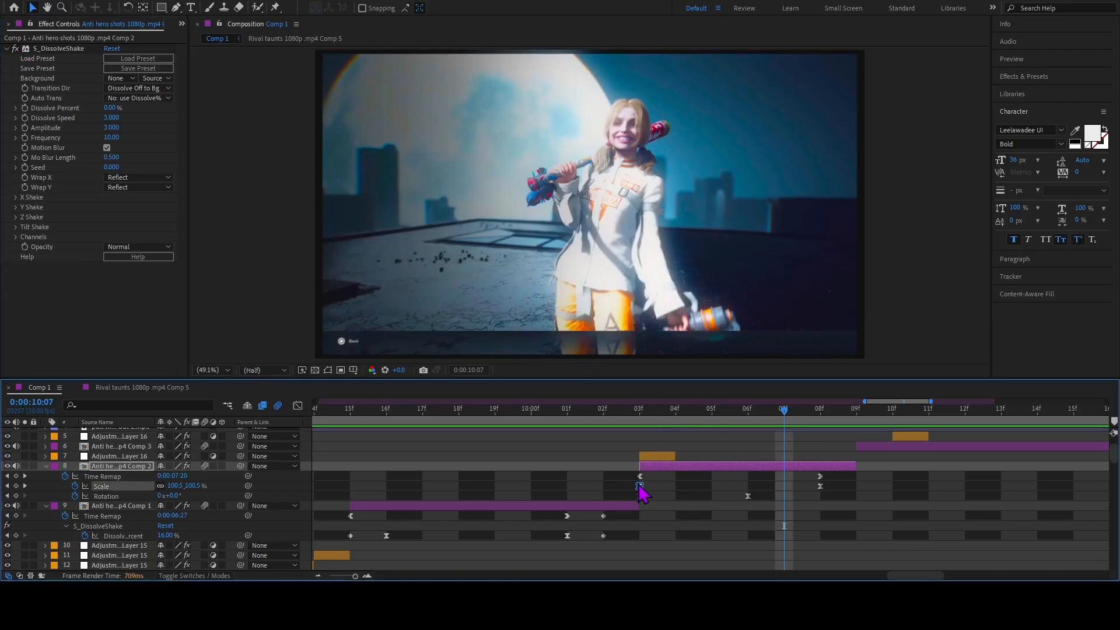
key(u)
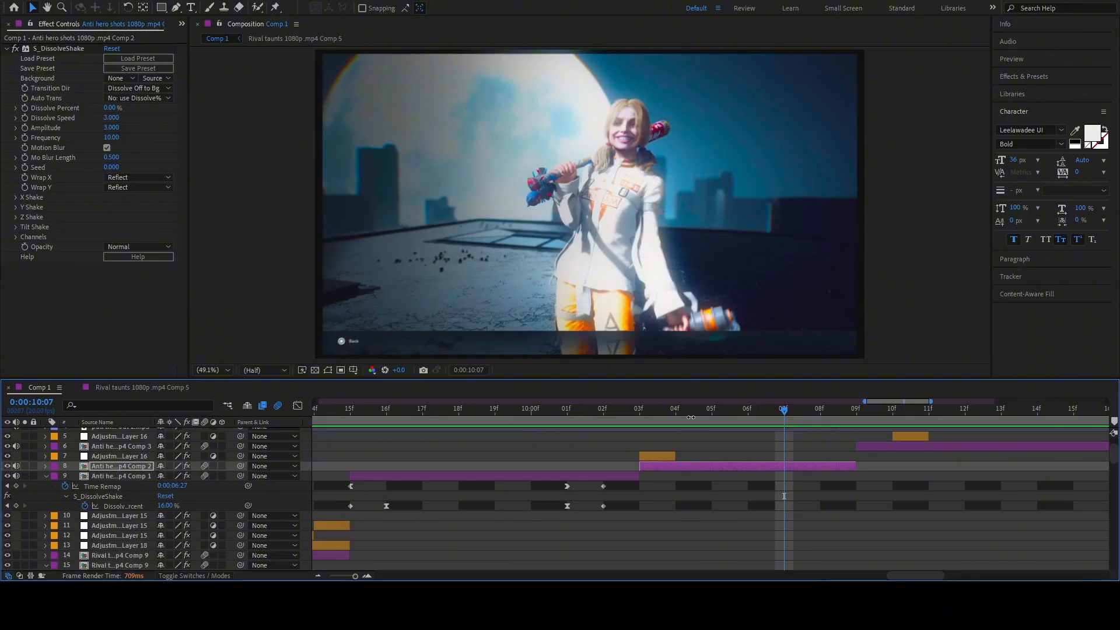
drag(691, 417, 650, 416)
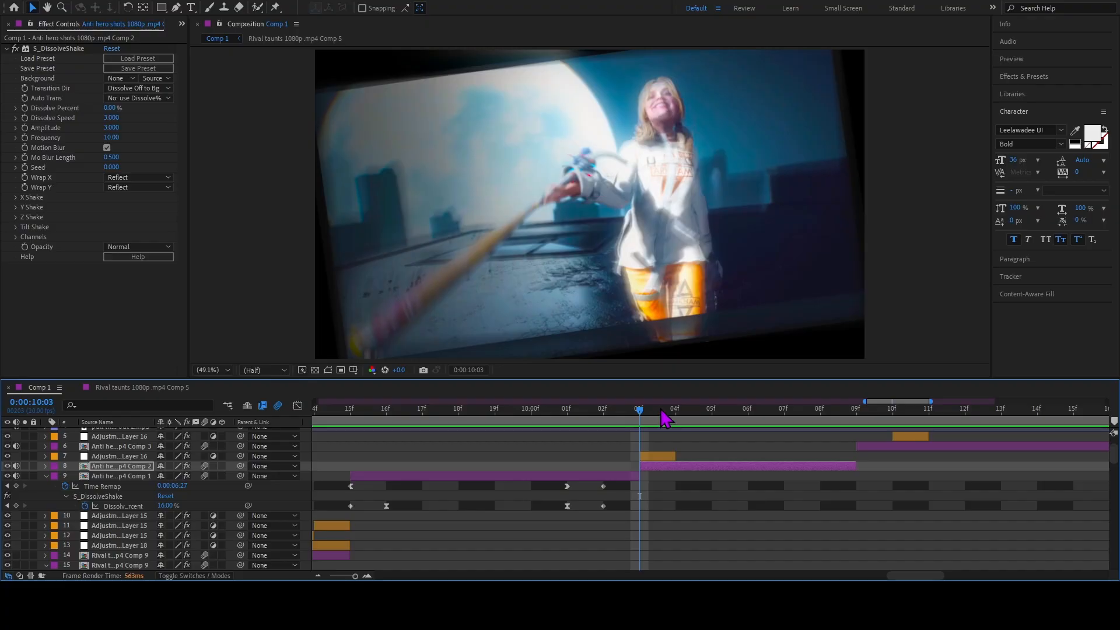
drag(642, 435, 606, 436)
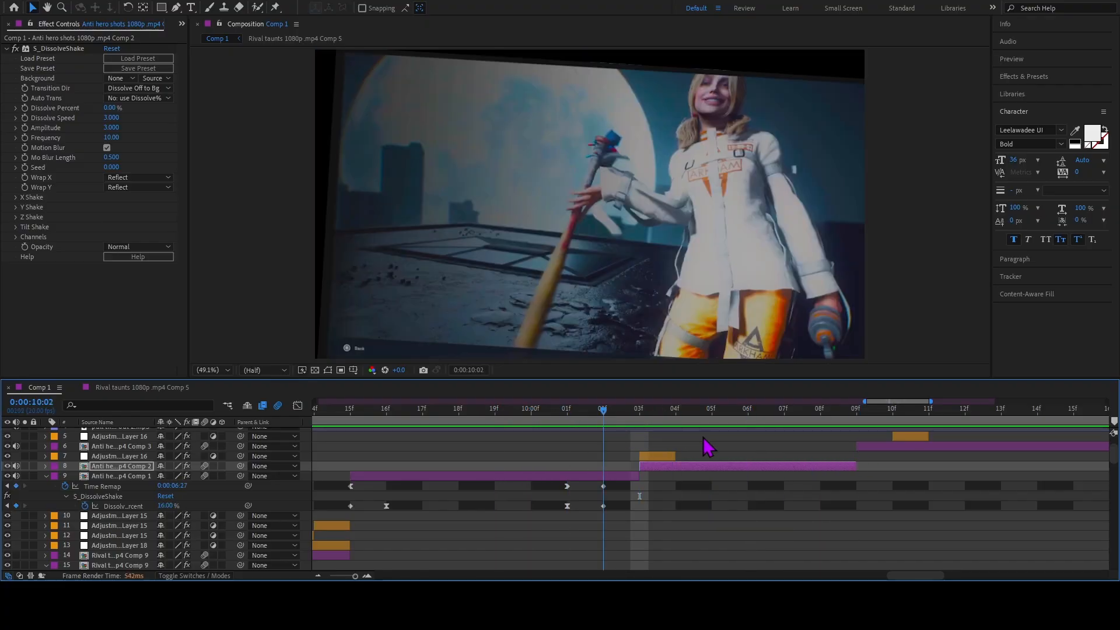
drag(707, 448, 607, 457)
drag(607, 451, 652, 461)
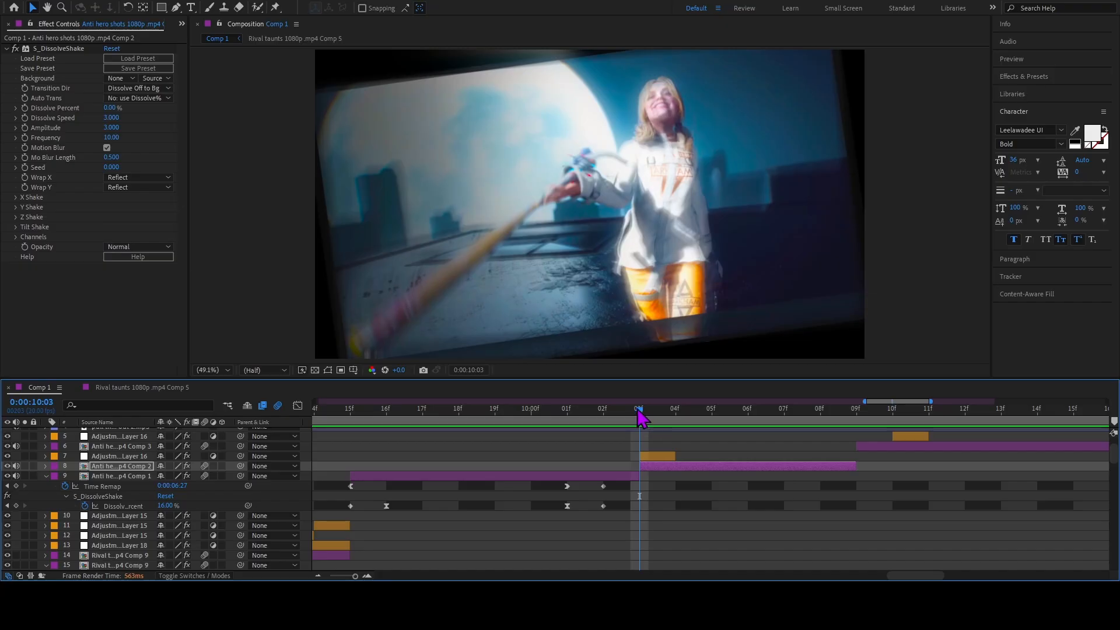
drag(642, 415, 600, 440)
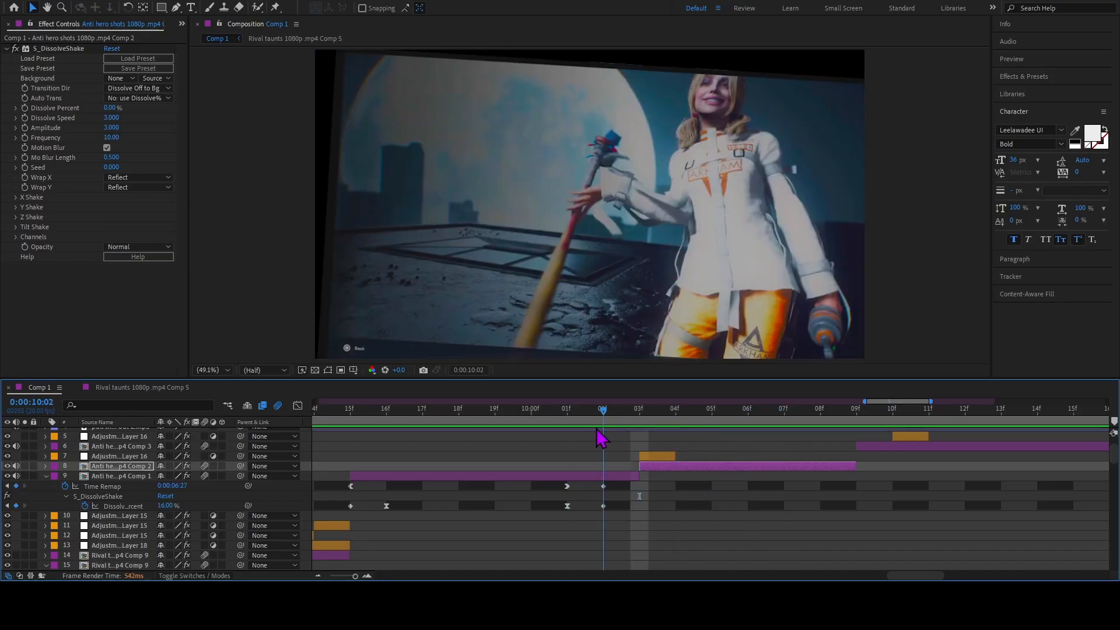
drag(686, 423, 579, 453)
key(space)
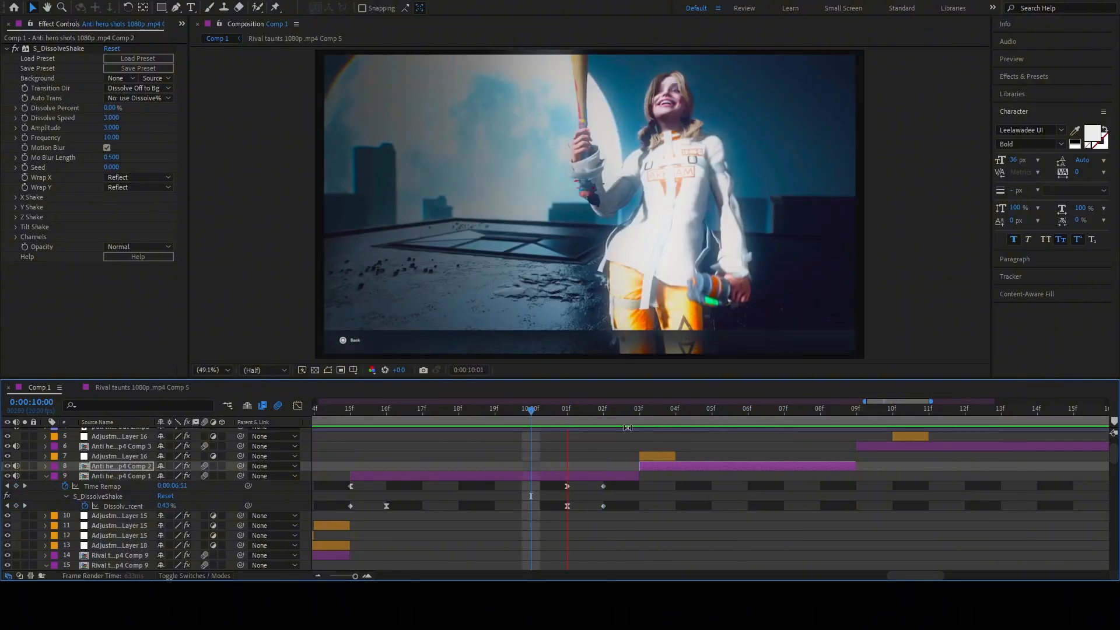
At 0:00:10:03, set the Transform effect's Scale on the layer 7 adjustment layer to 70.
drag(662, 422, 651, 448)
click(656, 456)
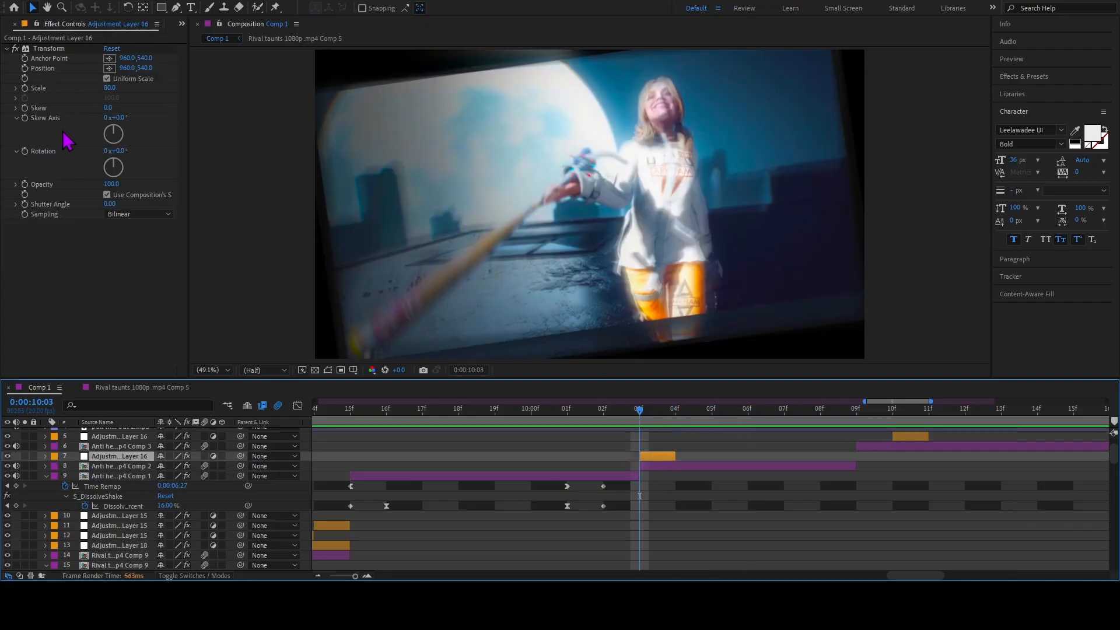
click(105, 88)
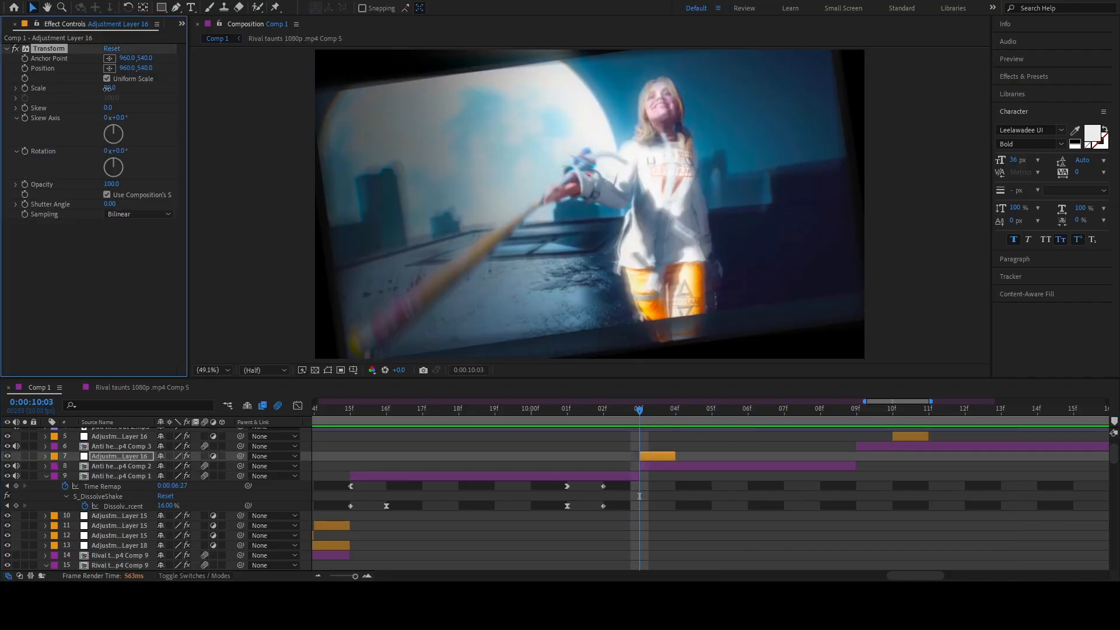
drag(107, 87, 101, 88)
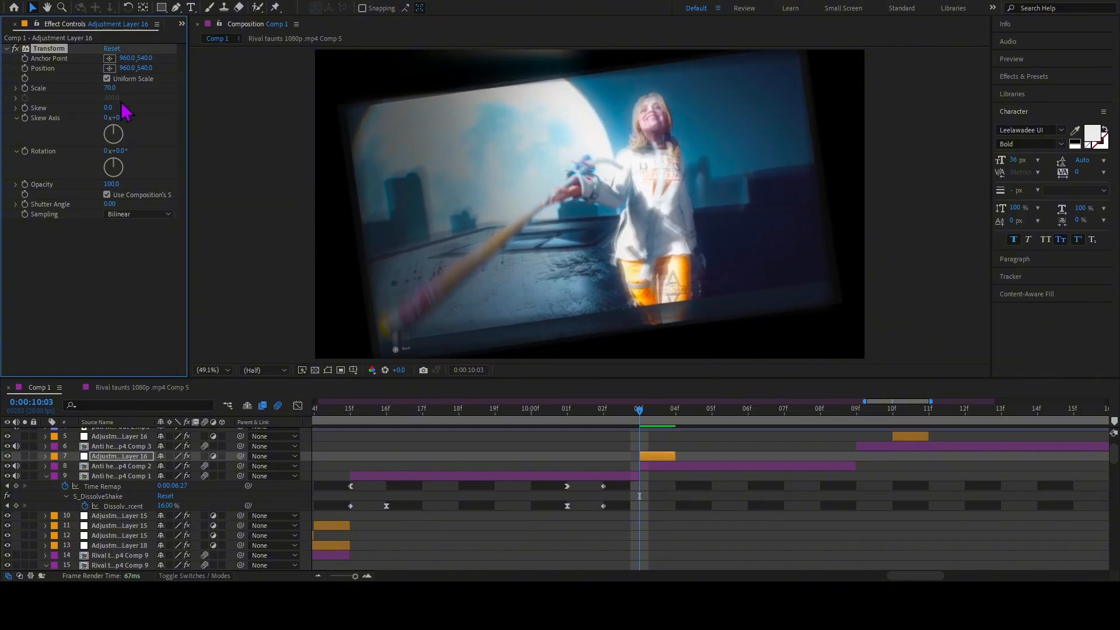
Reveal the layer 8 clip's keyframes and compare its Scale at 0:00:10:03 and 0:00:10:08 and its Rotation up to 0:00:10:06.
mouse_move(659, 424)
mouse_down()
mouse_move(691, 425)
mouse_move(561, 425)
mouse_move(658, 430)
mouse_up()
click(658, 467)
key(u)
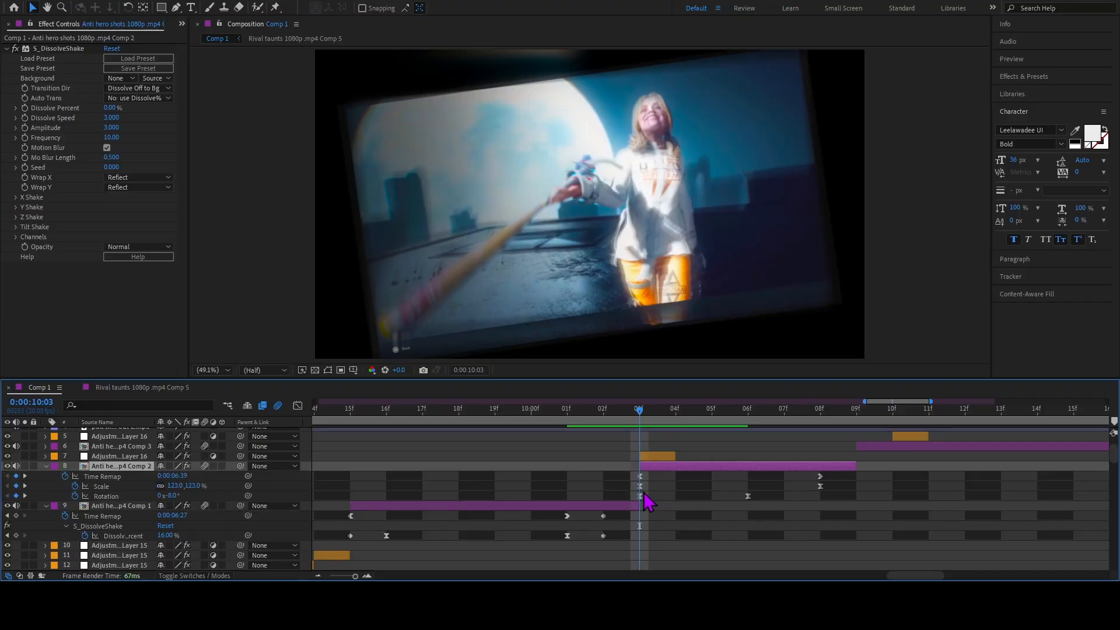
click(640, 486)
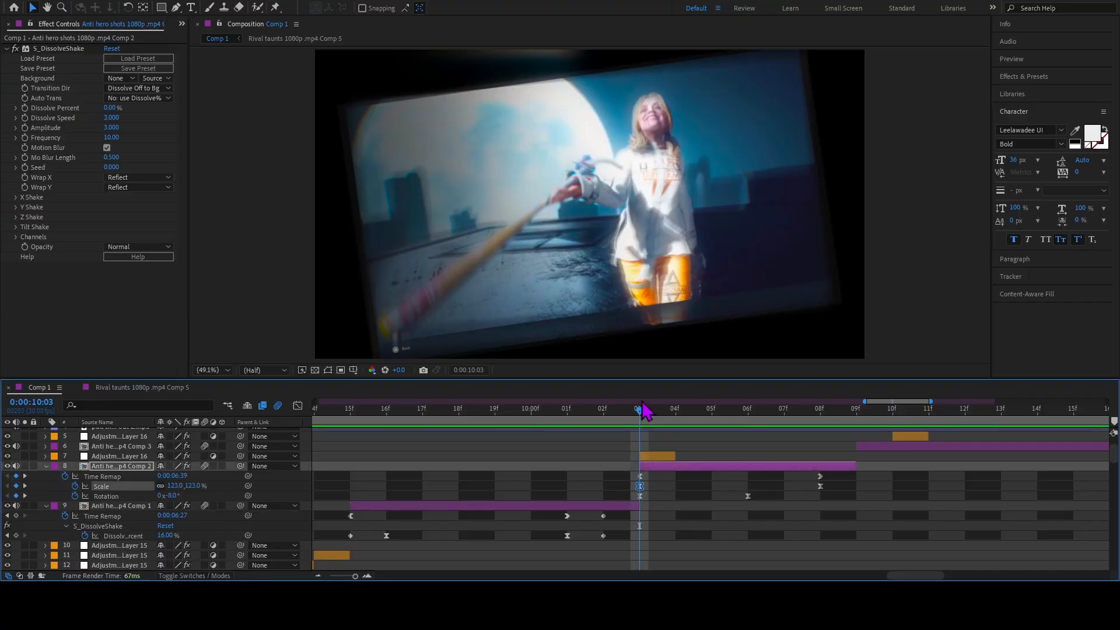
drag(640, 415, 820, 457)
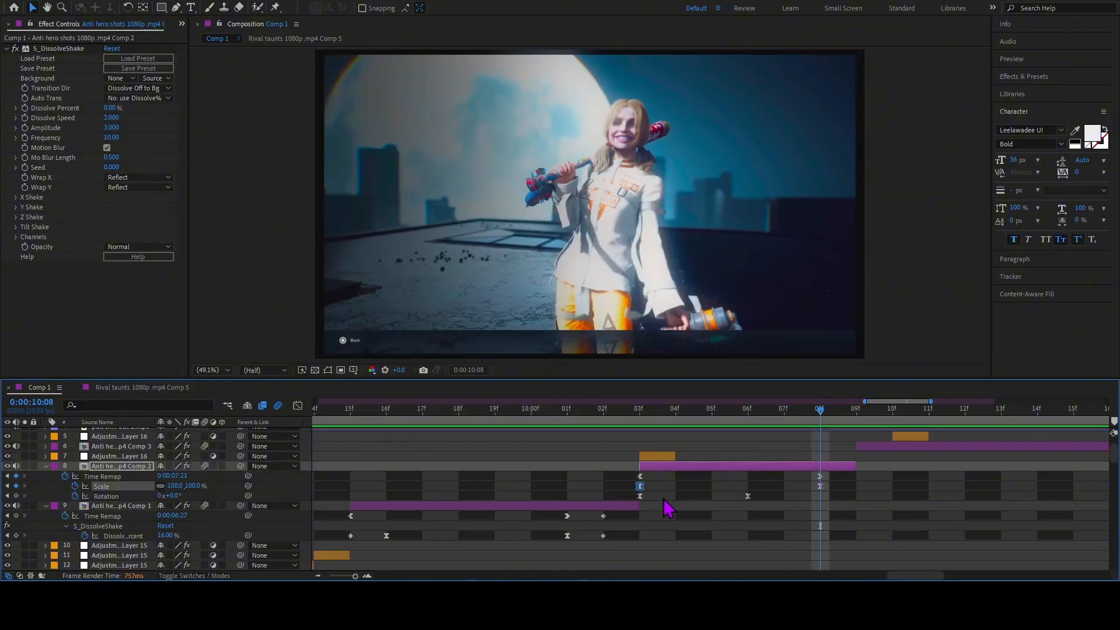
click(640, 496)
drag(675, 417, 712, 437)
key(Page_Down)
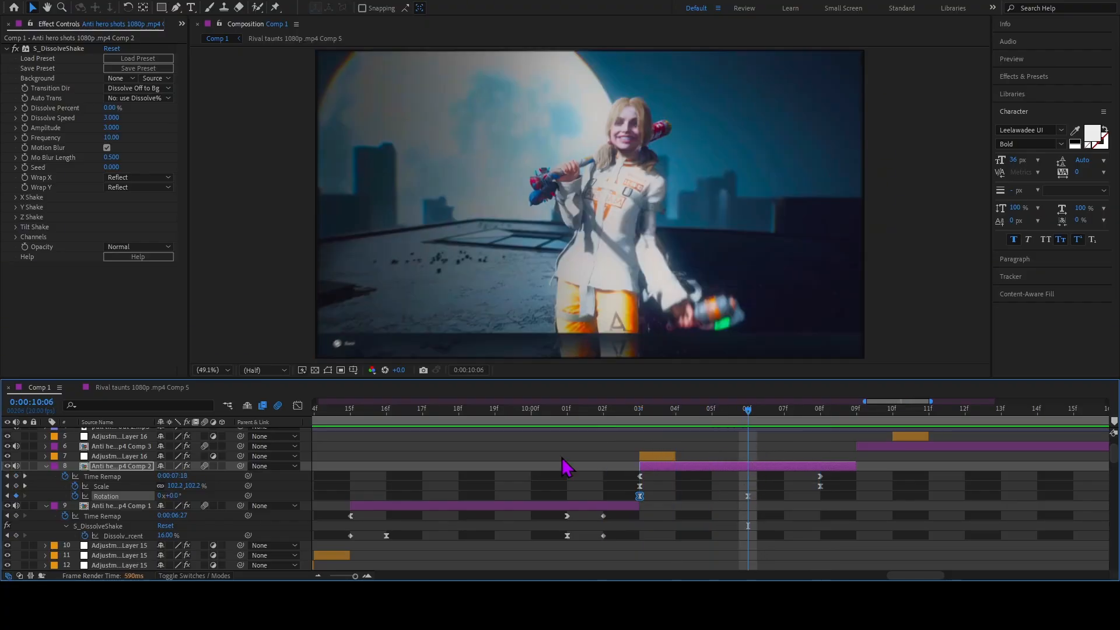
Examine the curve between the layer 8 clip's two Rotation keyframes in the Graph Editor, then return to the layer bars.
click(298, 406)
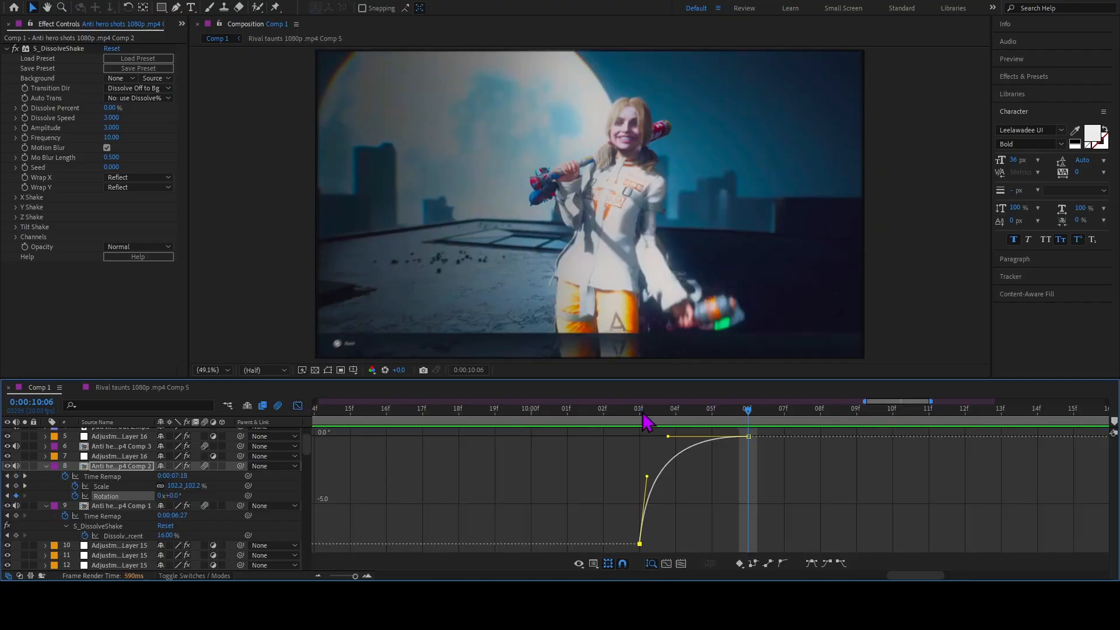
drag(648, 421, 665, 441)
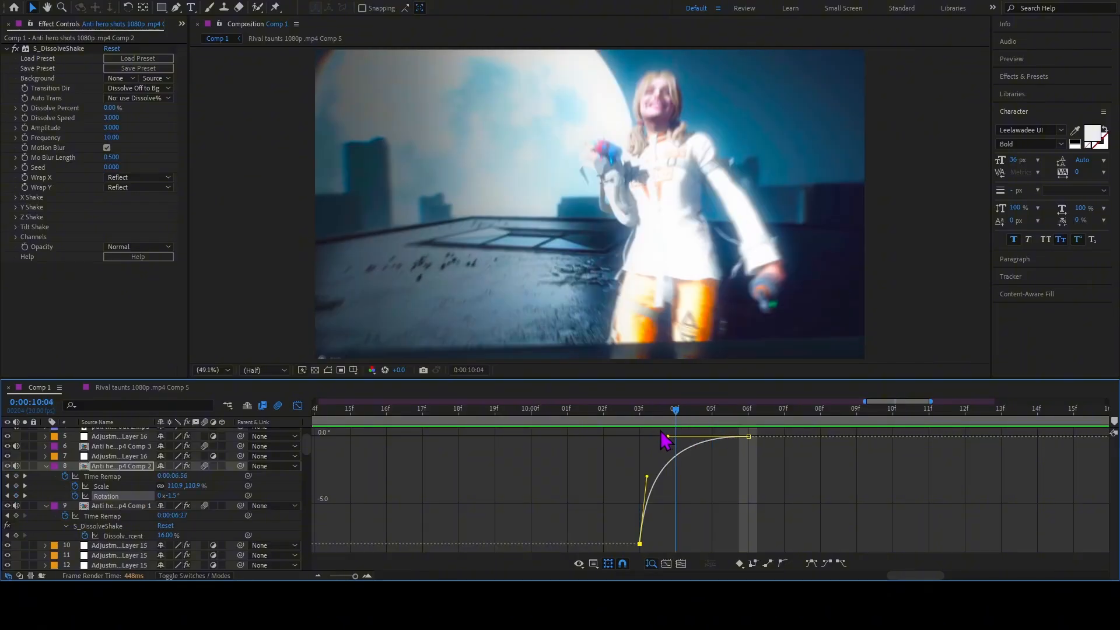
key(Page_Up)
key(shift+F3)
drag(783, 501, 622, 494)
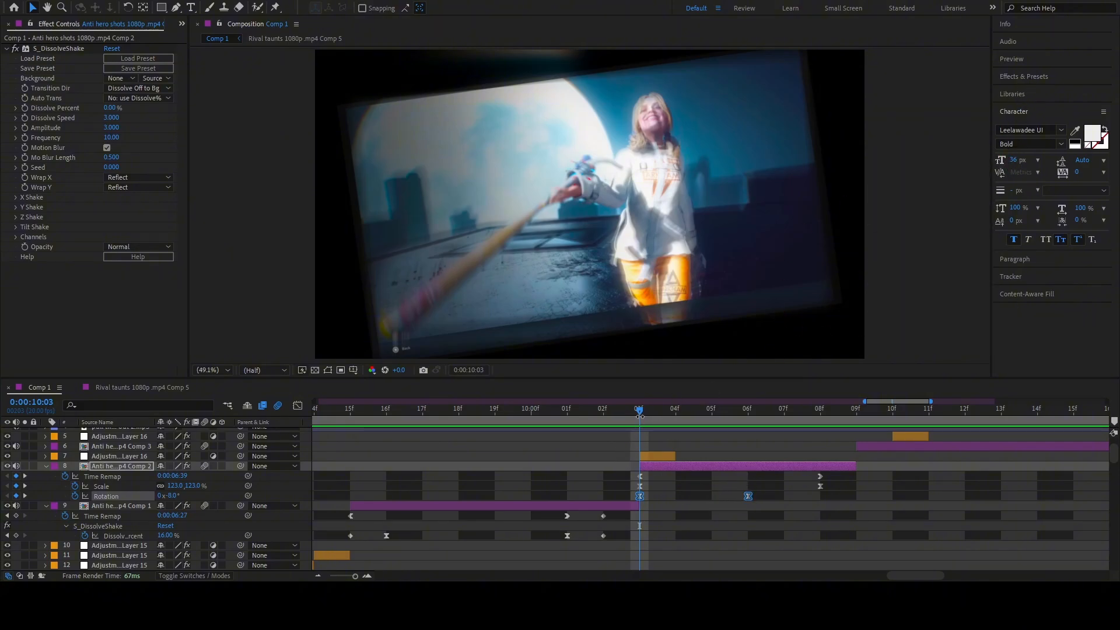
Examine the layer 8 clip's Scale curve in the Graph Editor, then play back from 0:00:10:01 in the layer bar view.
drag(640, 416, 651, 477)
click(640, 486)
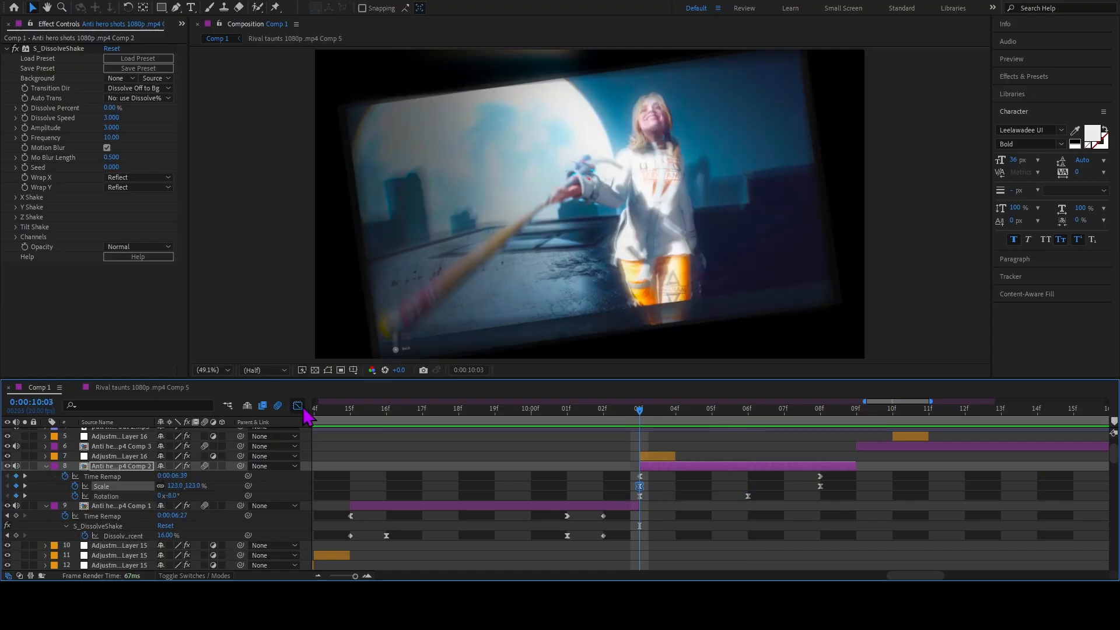
click(299, 407)
drag(641, 417, 537, 447)
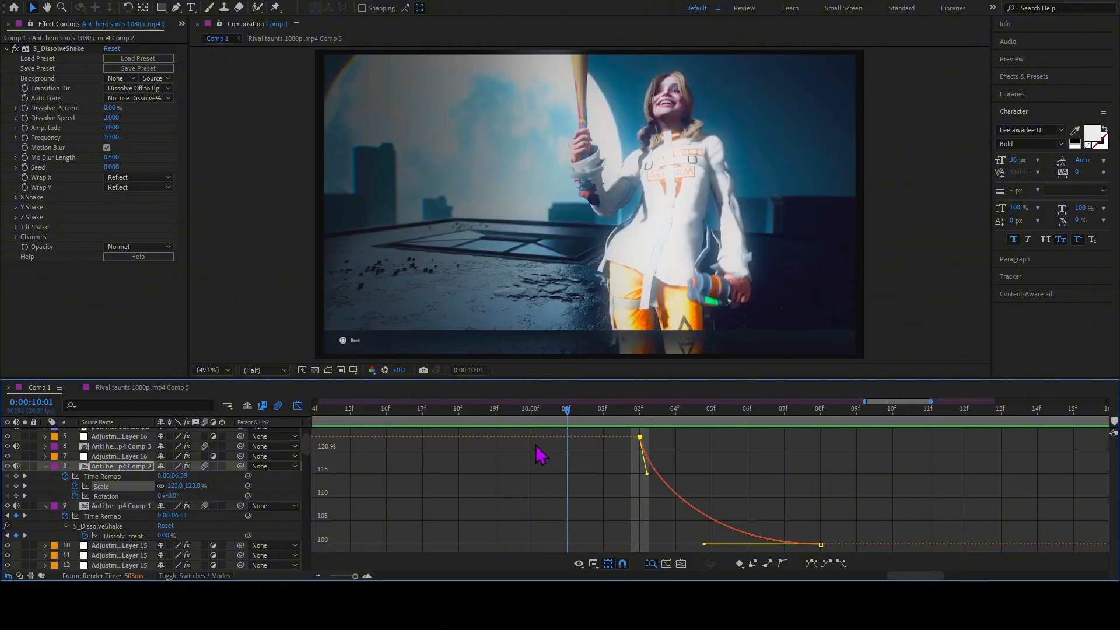
click(298, 407)
key(space)
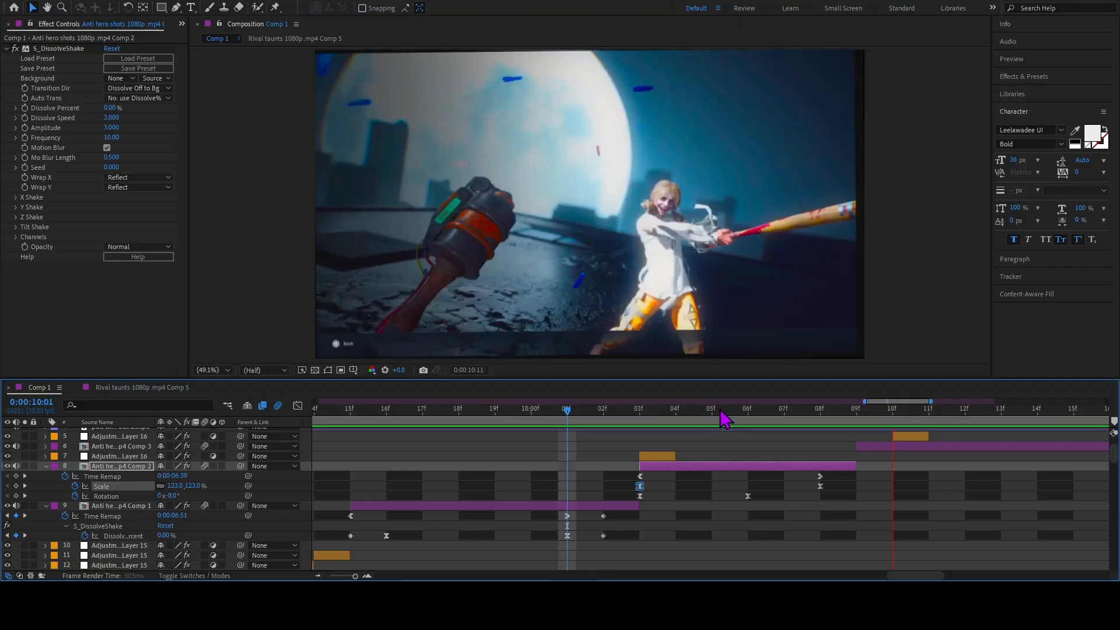
key(space)
Examine the layer 6 clip's S_DissolveShake settings, including X, Y and Tilt Shake, at 0:00:10:09.
click(886, 448)
click(860, 413)
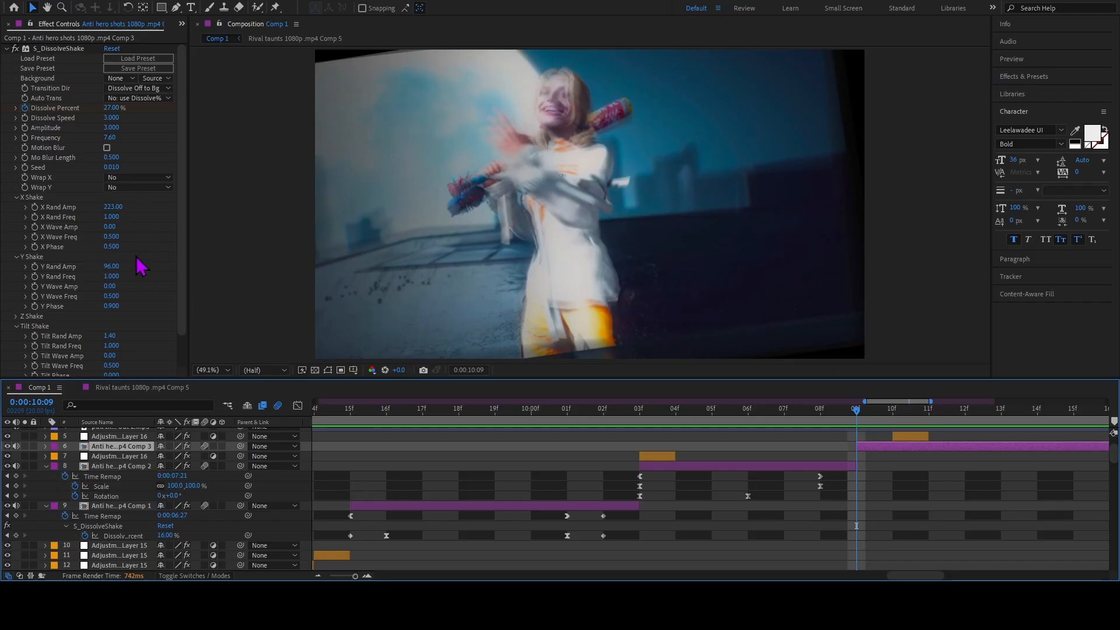
scroll(143, 283, down, 2)
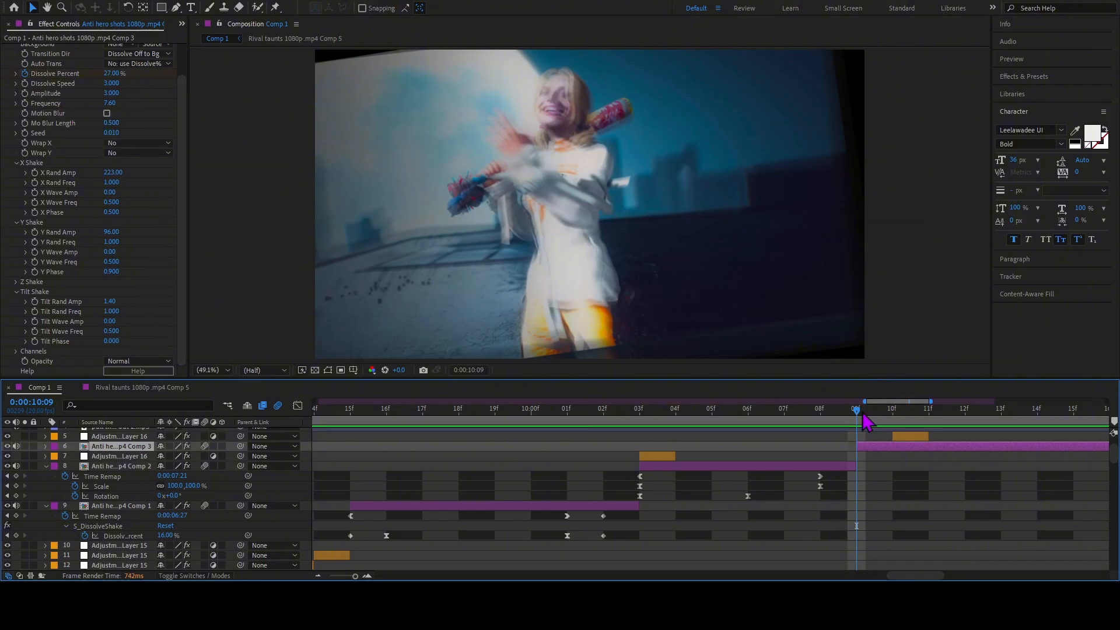
Examine the layer 5 adjustment layer's Transform effect at 0:00:10:10 and step through its neighbouring frames.
drag(864, 416, 893, 415)
click(910, 436)
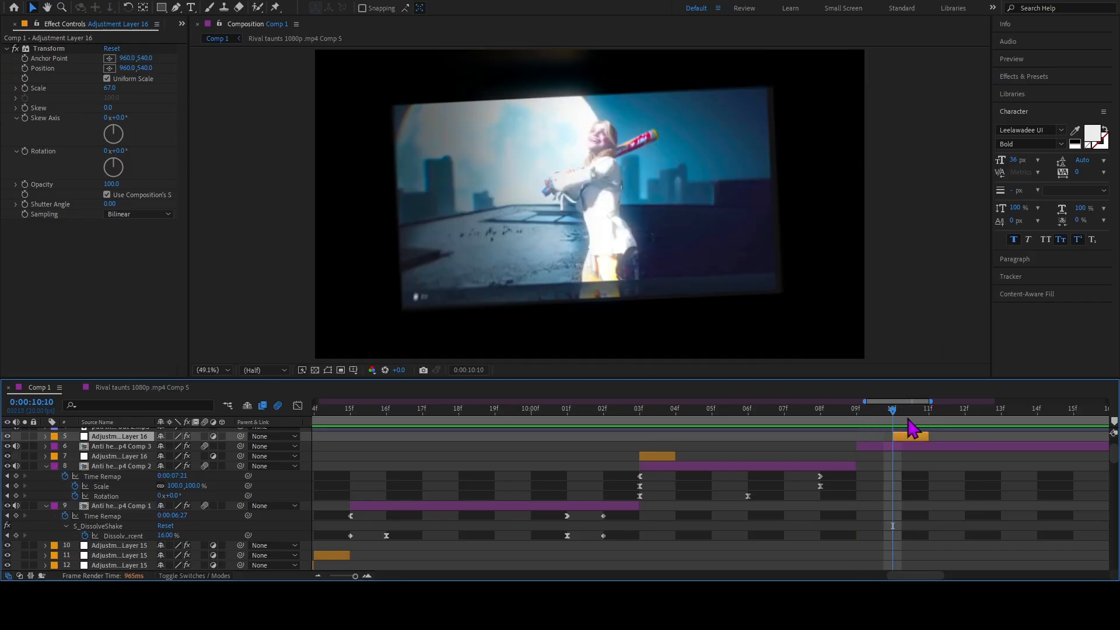
key(Page_Down)
key(Page_Up)
key(Page_Up)
key(minus)
key(minus)
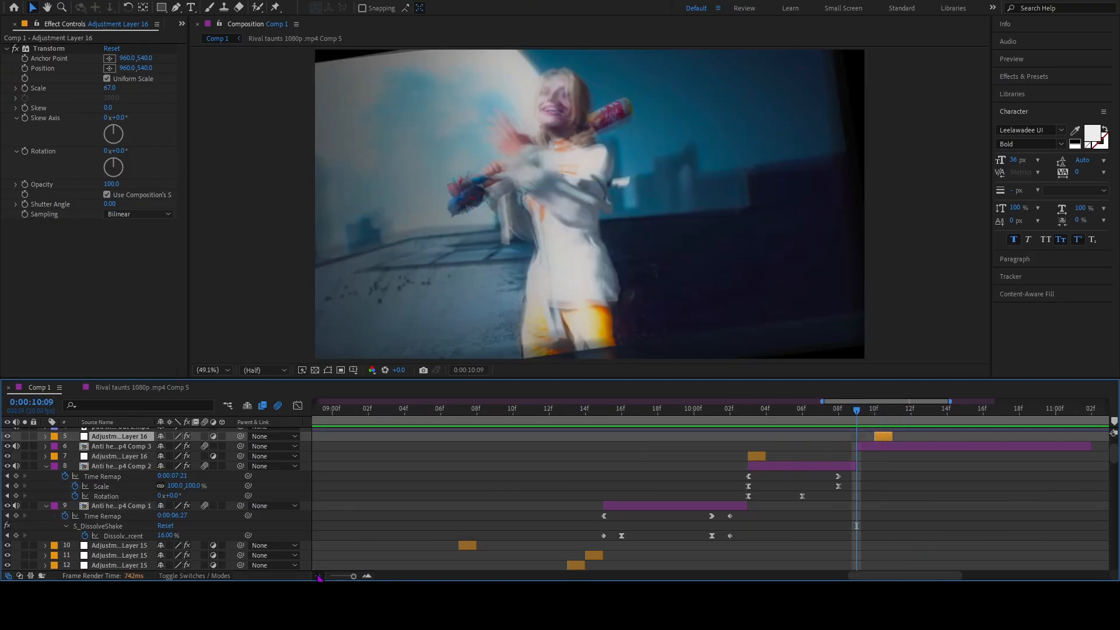
Play back the final section of the edit from 0:00:09:14.
scroll(869, 417, up, 2)
drag(860, 415, 722, 460)
key(space)
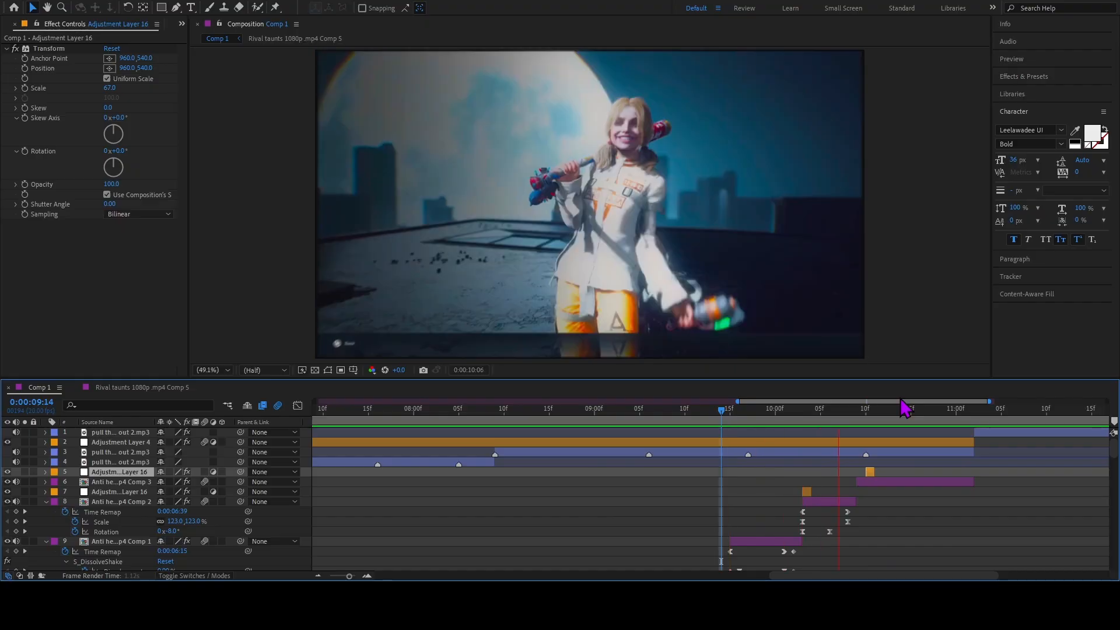
key(space)
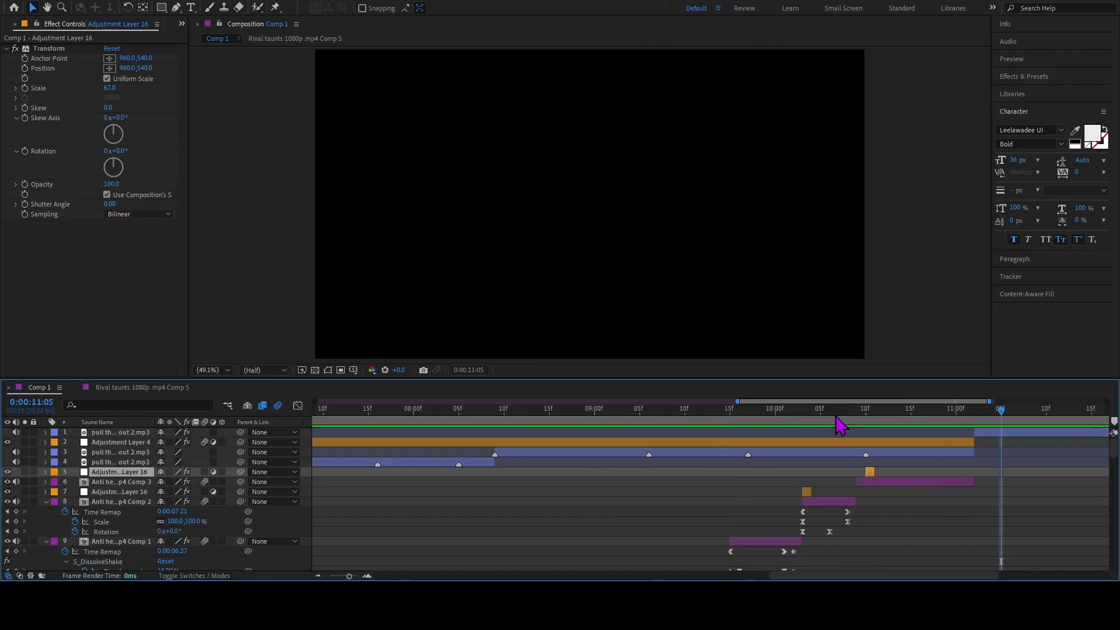
key(space)
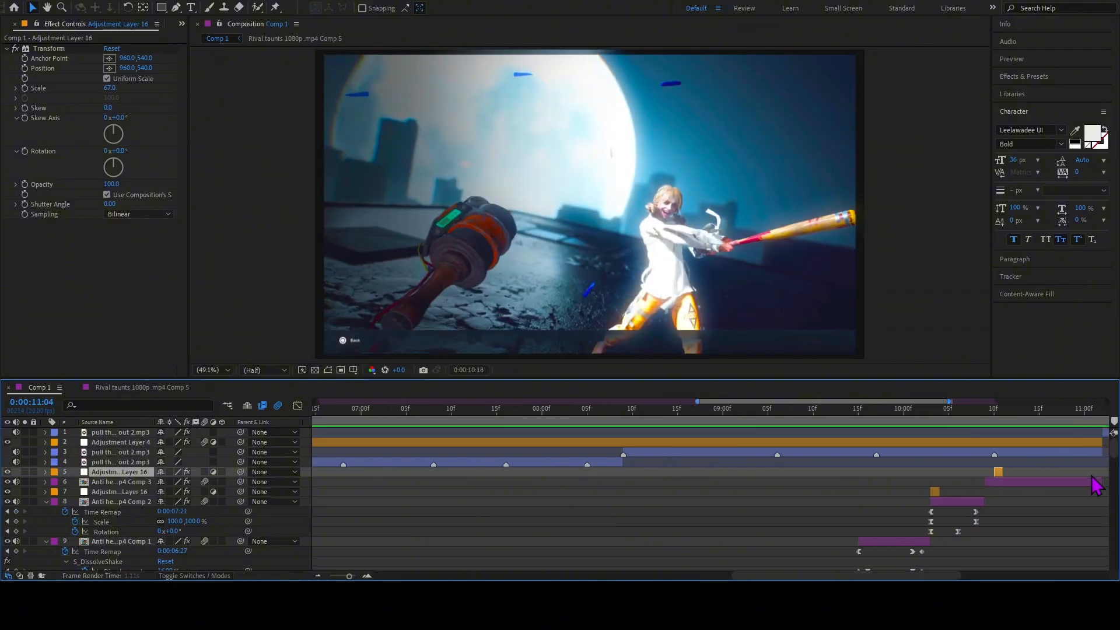
Return to the beginning of the timeline and extend the work area's end to the end of the composition.
click(317, 576)
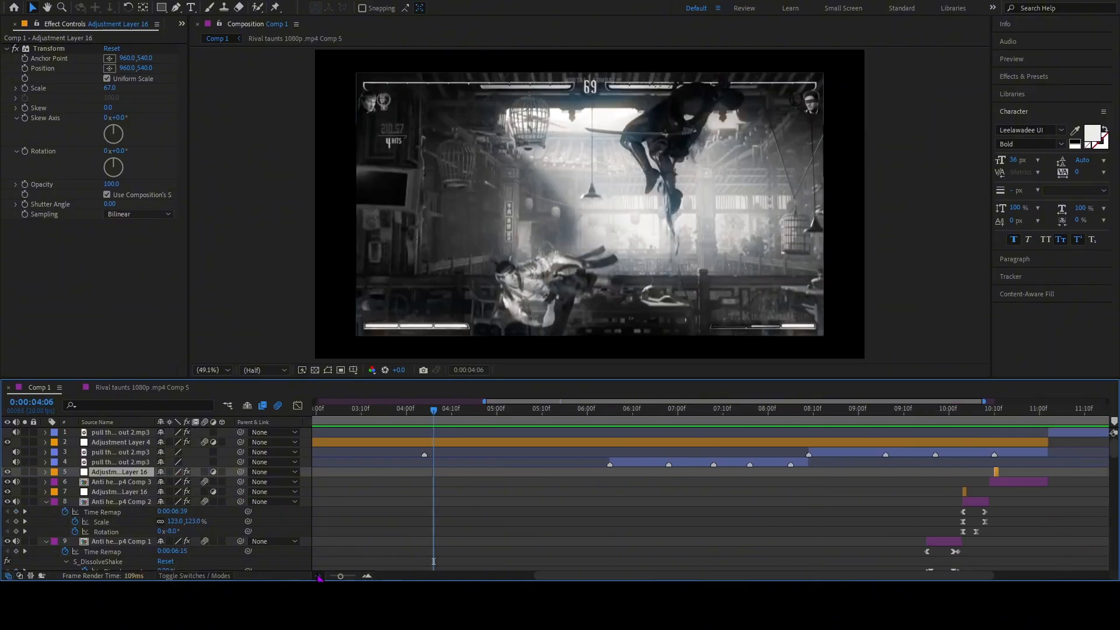
click(318, 576)
drag(484, 426, 465, 429)
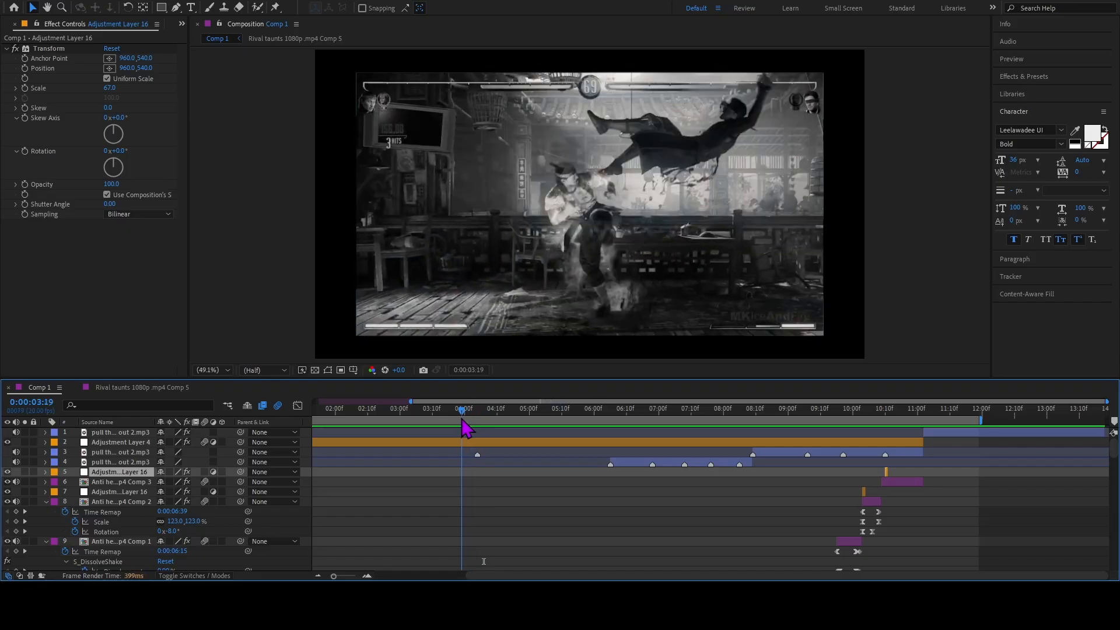
key(Home)
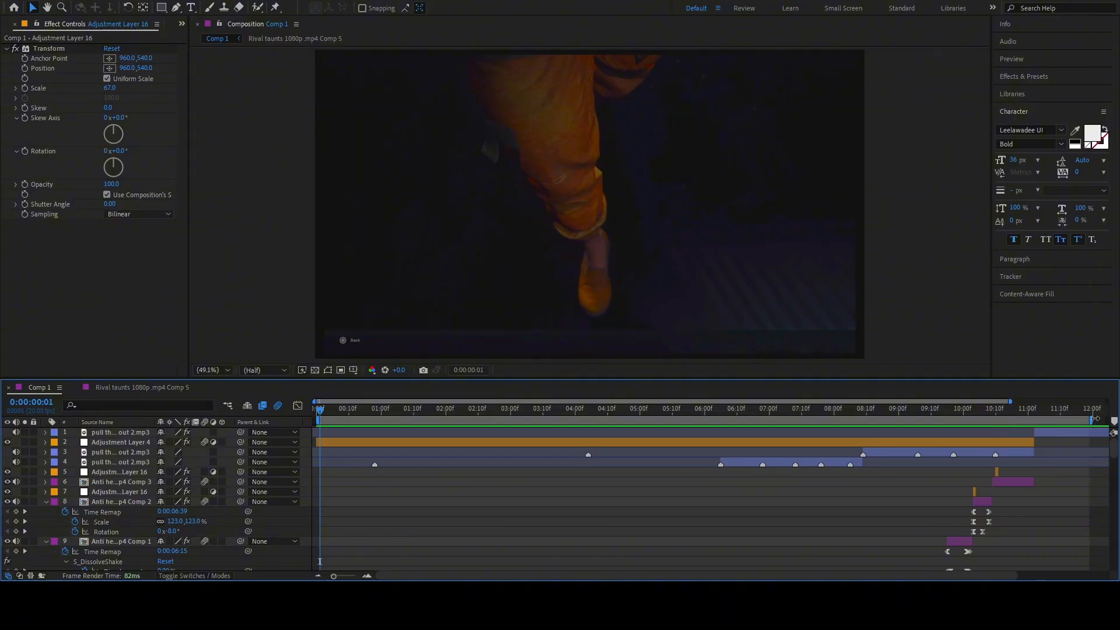
drag(1093, 418, 1110, 421)
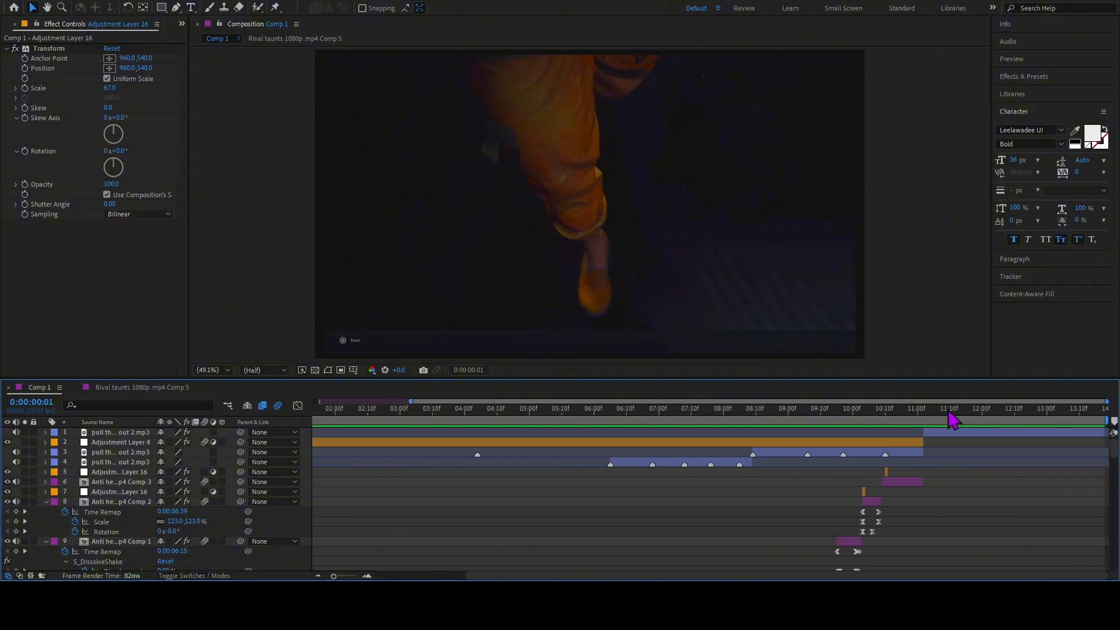
Select the layer 1 audio clip and move to its start at 0:00:11:02.
click(933, 410)
click(939, 433)
key(i)
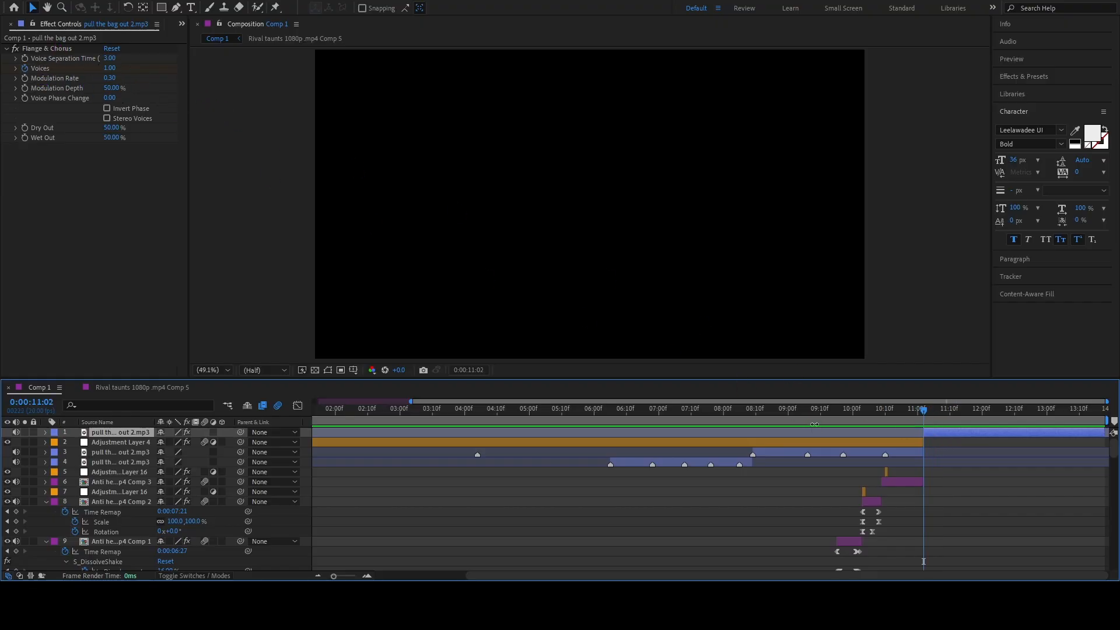
Reveal the layer 1 audio's Flange & Chorus Voices keyframes and examine them at 0:00:11:02 and 0:00:11:03.
key(u)
click(367, 576)
click(367, 576)
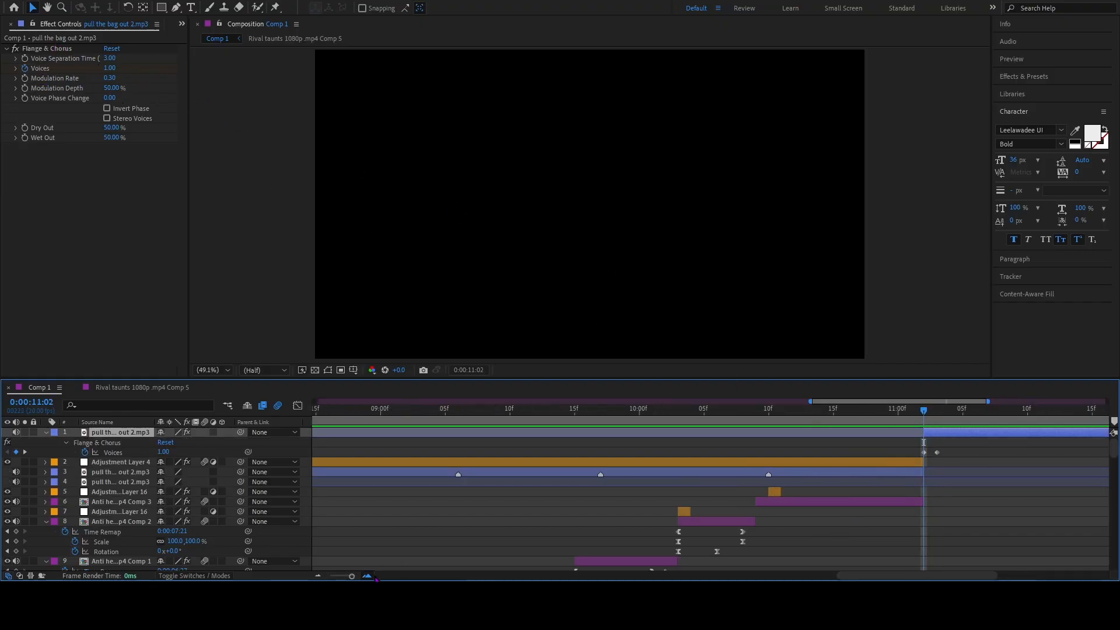
click(367, 576)
click(367, 576)
click(817, 452)
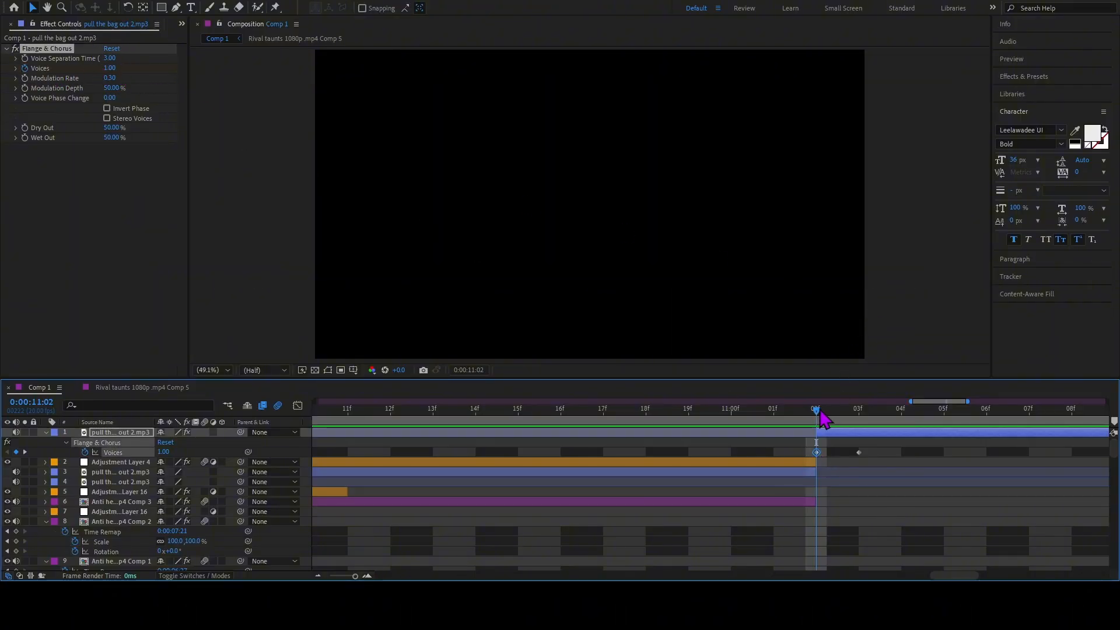
click(846, 412)
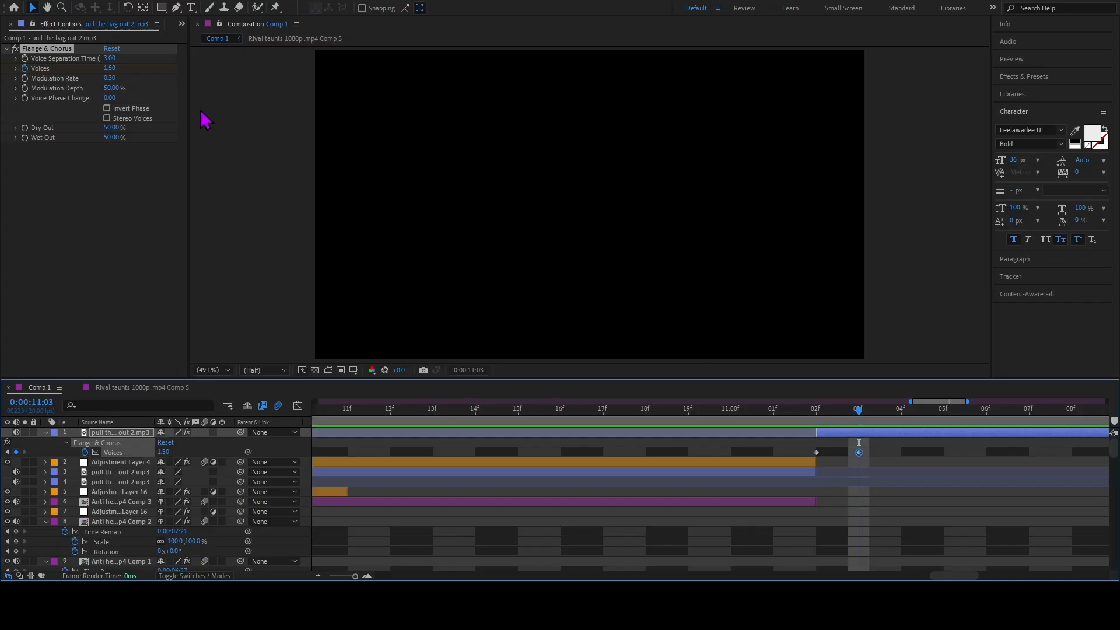
drag(860, 419, 773, 412)
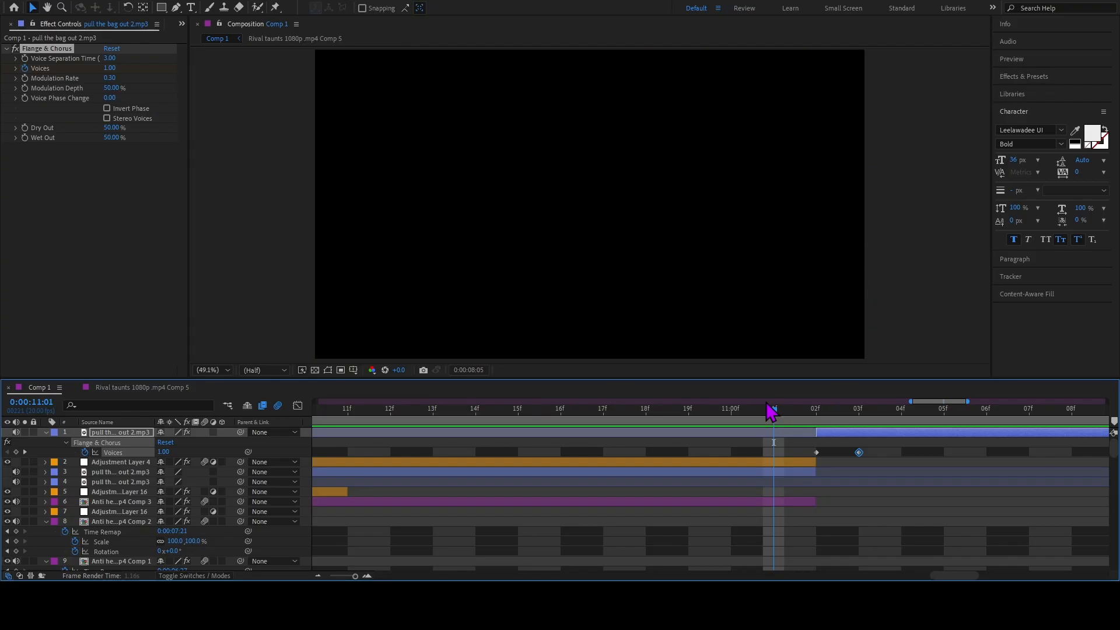
key(space)
Locate the layer 41 adjustment layer under the fire clip and move to its start at 0:00:06:01.
drag(595, 408, 547, 470)
click(317, 577)
click(317, 576)
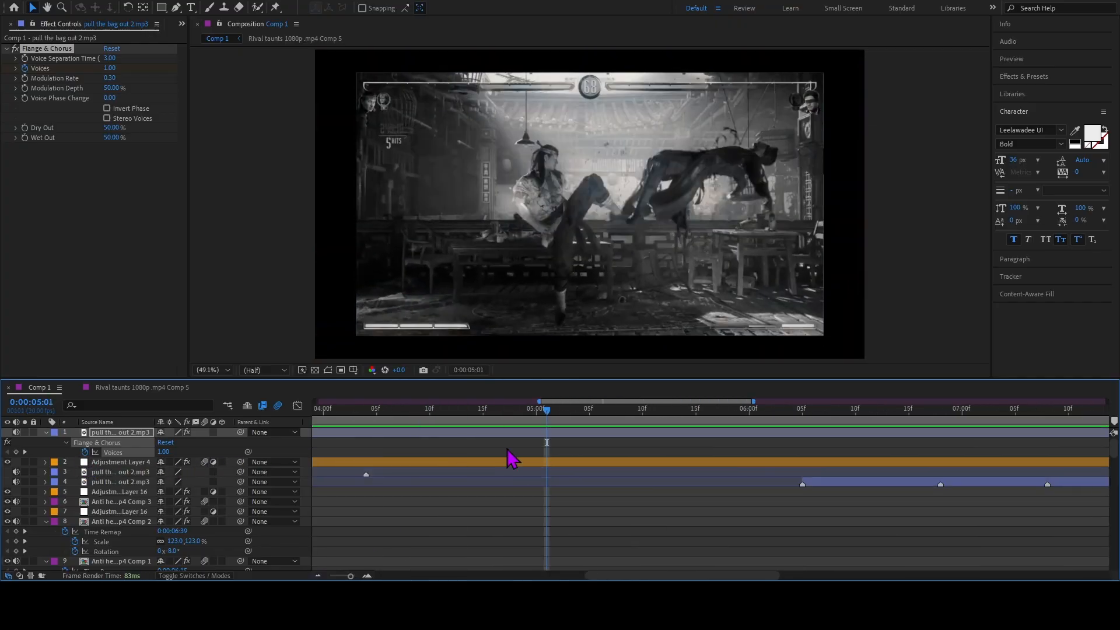
drag(551, 426, 787, 451)
scroll(787, 455, down, 10)
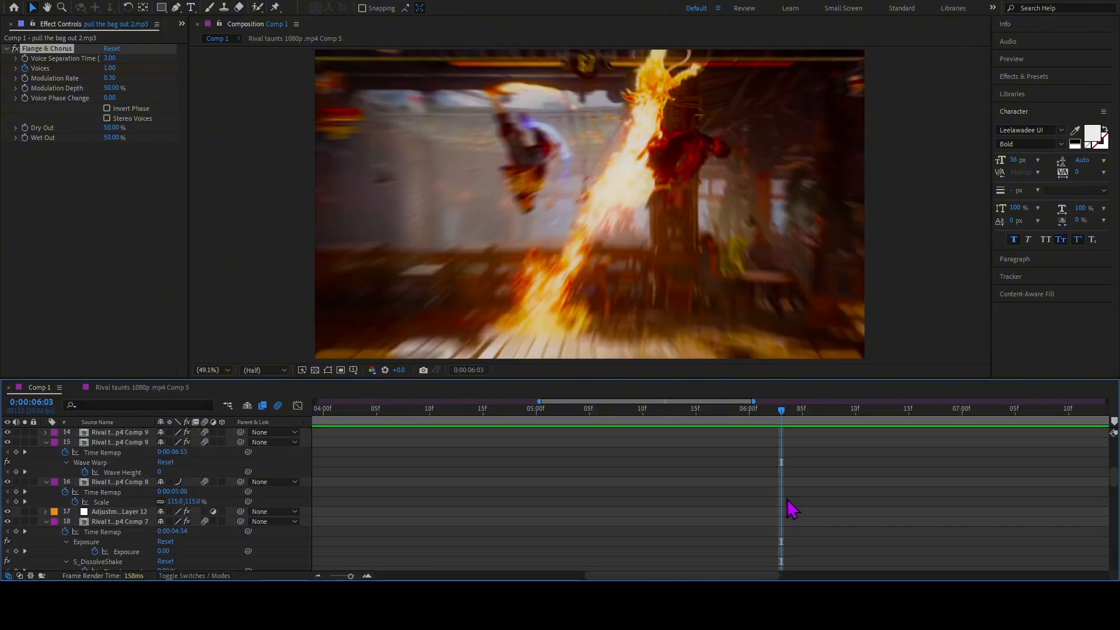
scroll(783, 484, down, 6)
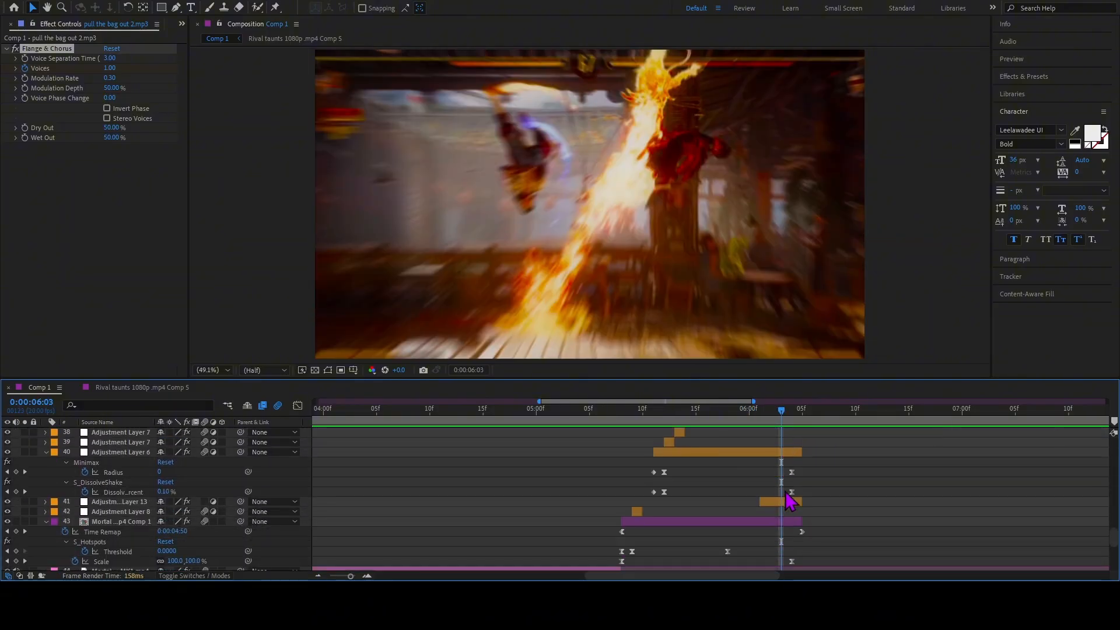
click(784, 502)
key(i)
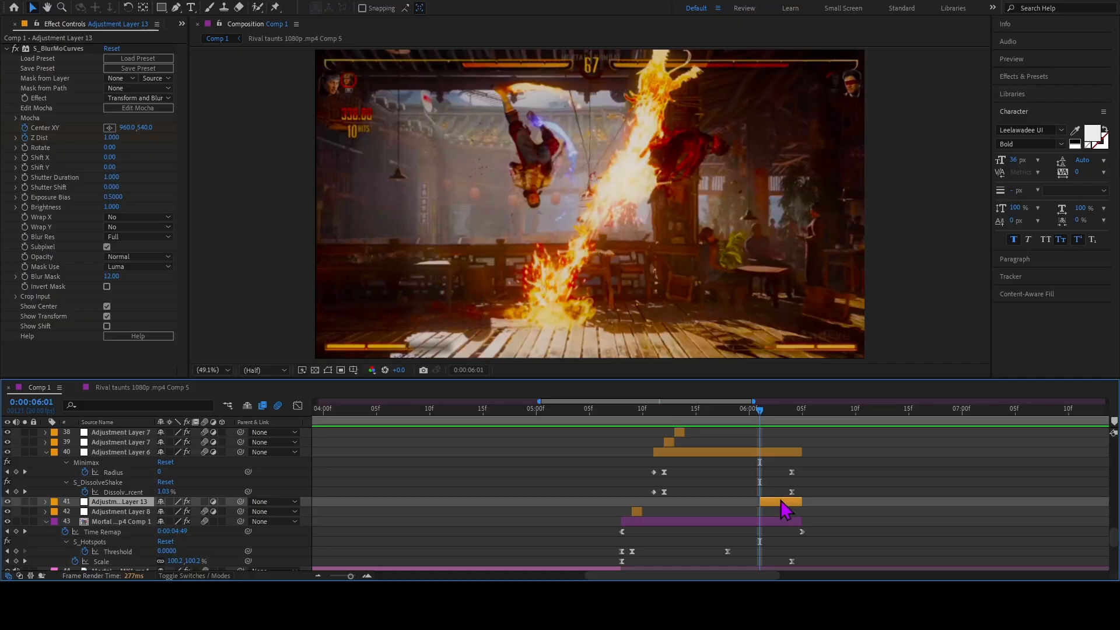
Reveal layer 41's S_BlurMoCurves keyframes and examine Center XY and Z Dist between 0:00:06:01 and 0:00:06:04.
key(u)
click(761, 530)
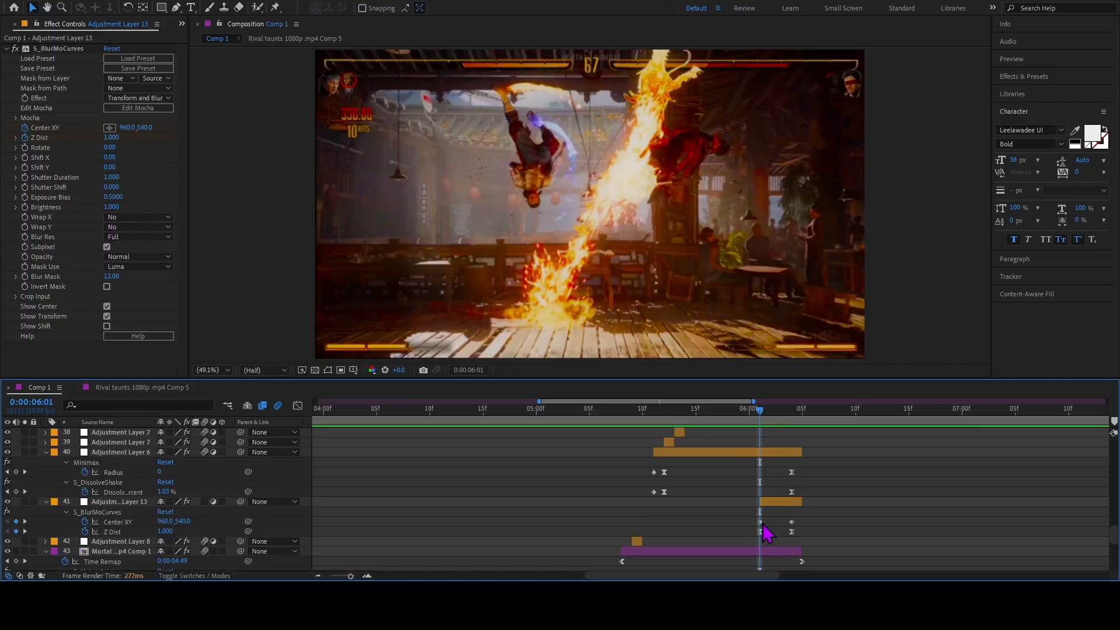
click(760, 522)
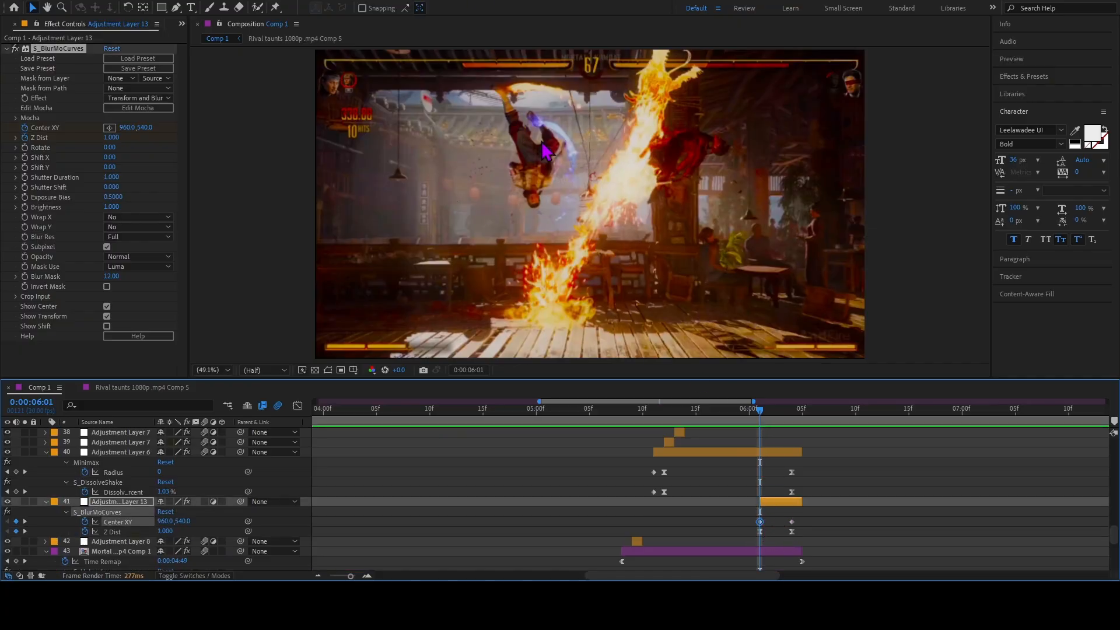
drag(769, 416, 792, 419)
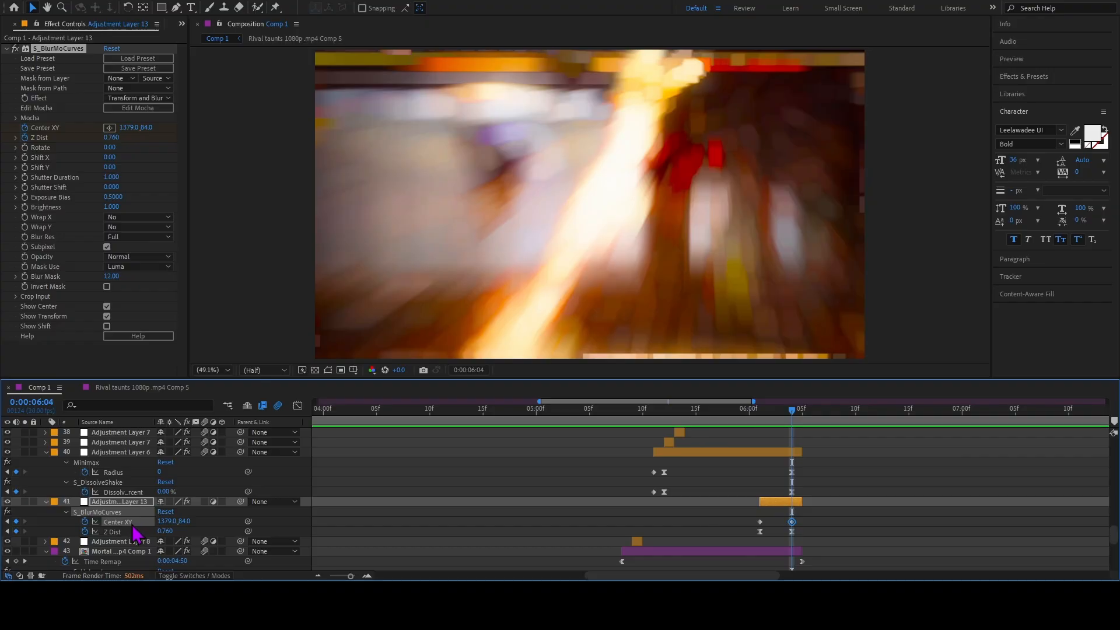
mouse_move(794, 423)
mouse_down()
mouse_move(771, 429)
mouse_move(804, 430)
mouse_move(776, 435)
mouse_move(789, 429)
mouse_up()
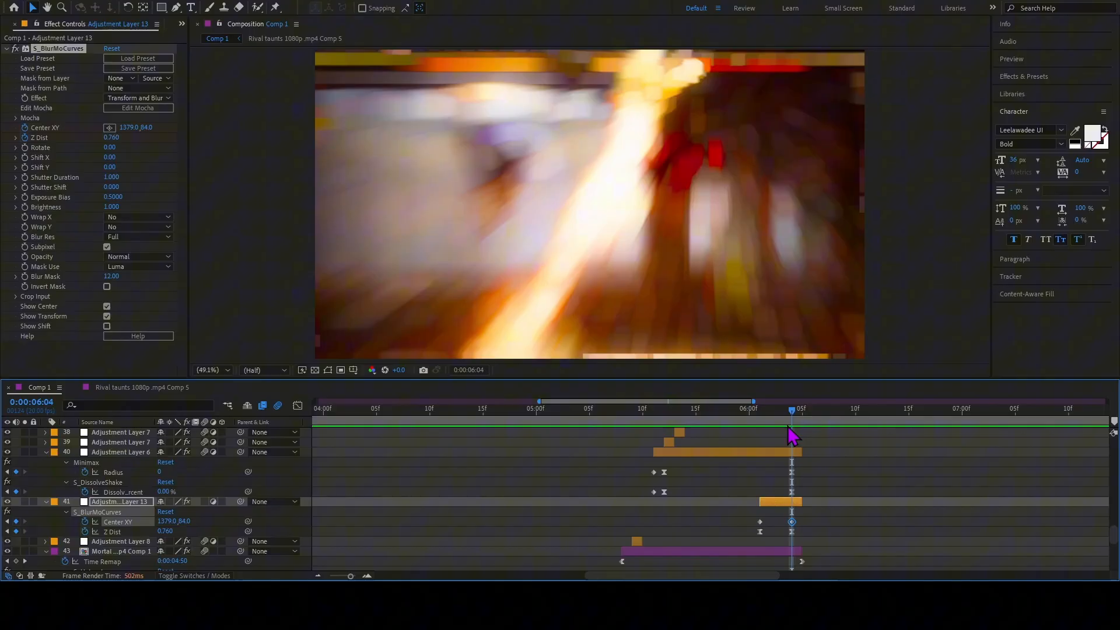
click(760, 532)
key(j)
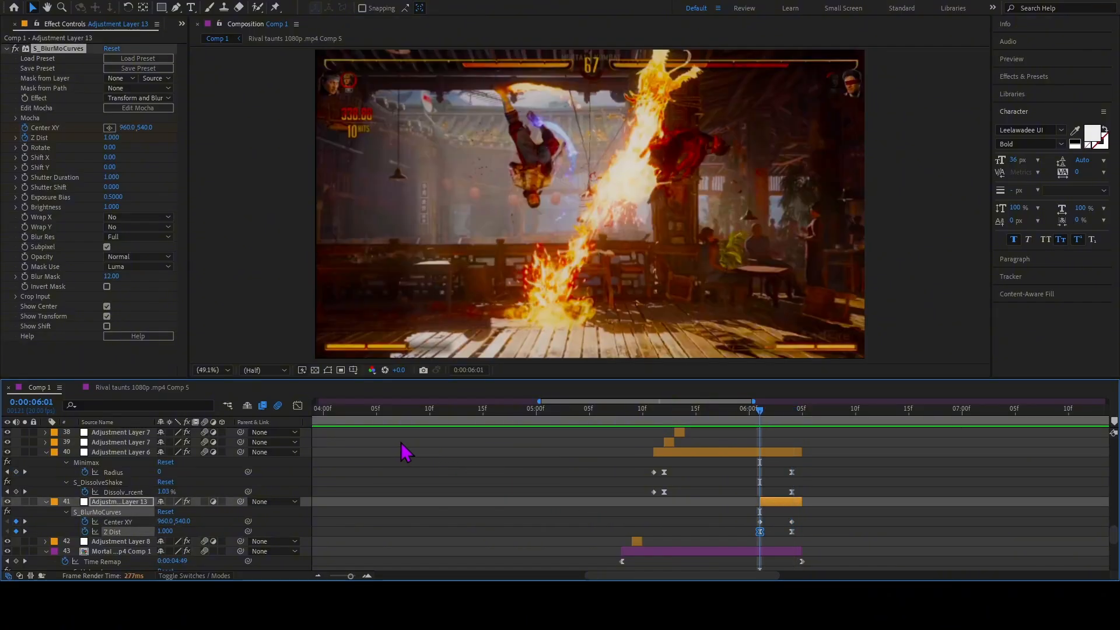
Show the Z Dist graph fitted around its keyframes and step back from 0:00:06:04 to 0:00:06:02.
click(298, 406)
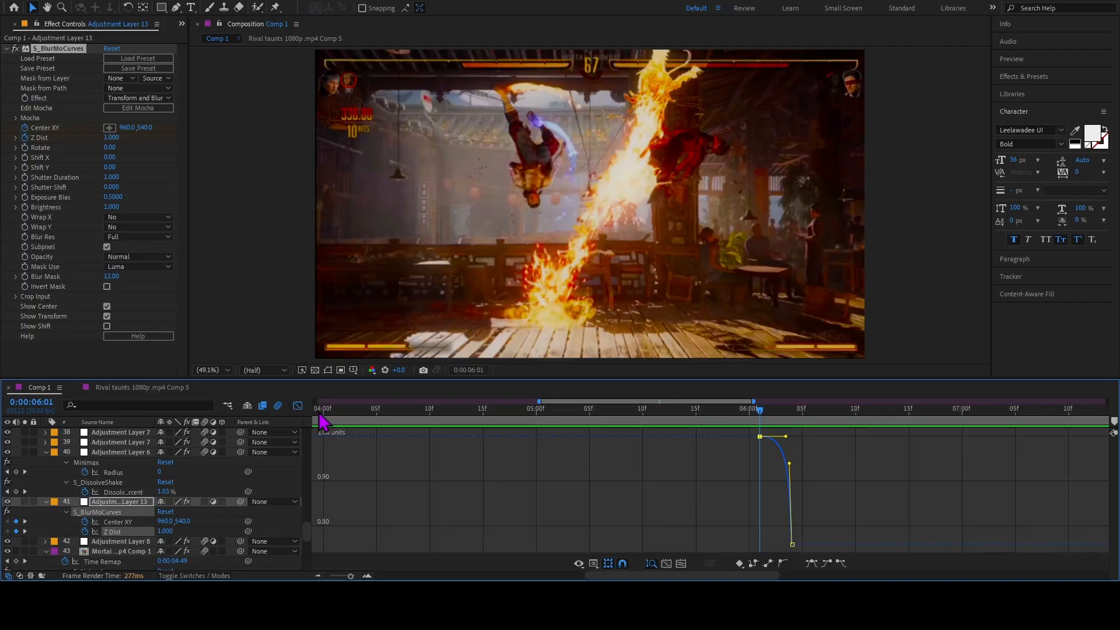
click(681, 564)
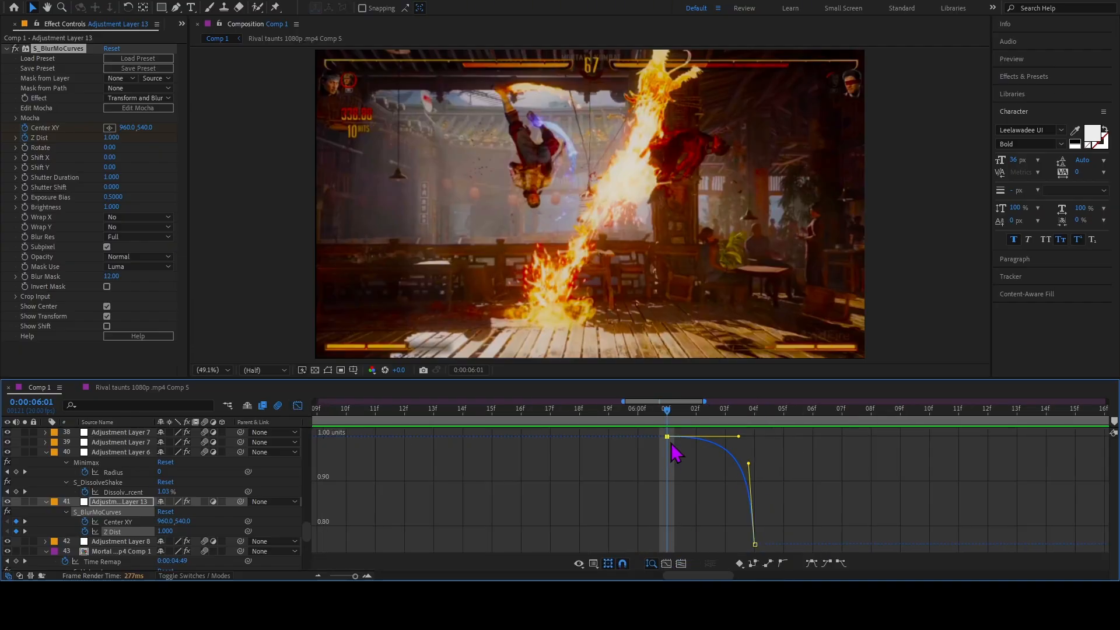
drag(671, 413, 754, 423)
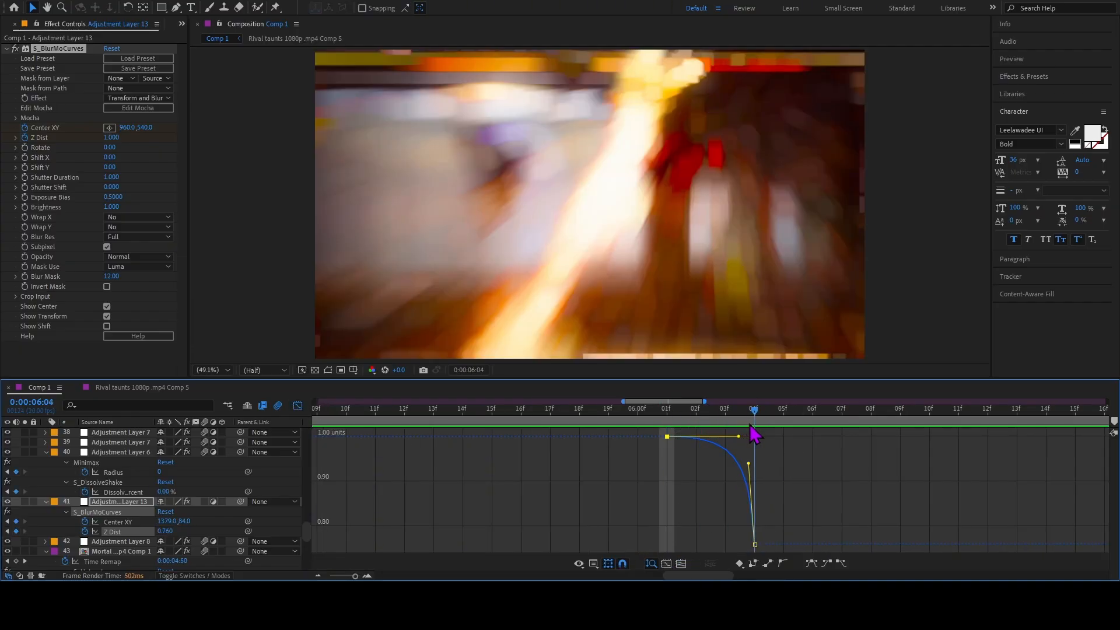
key(Page_Up)
key(Page_Up)
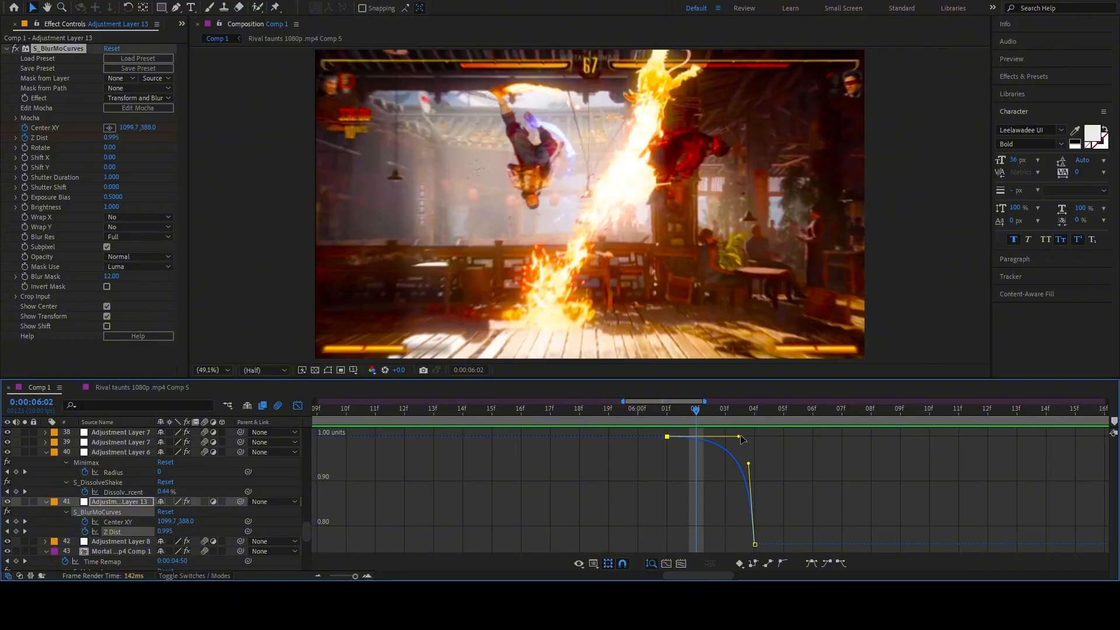
Try reshaping the Z Dist curve into a steep start with a gentle finish, and undo both handle changes.
drag(738, 437, 672, 492)
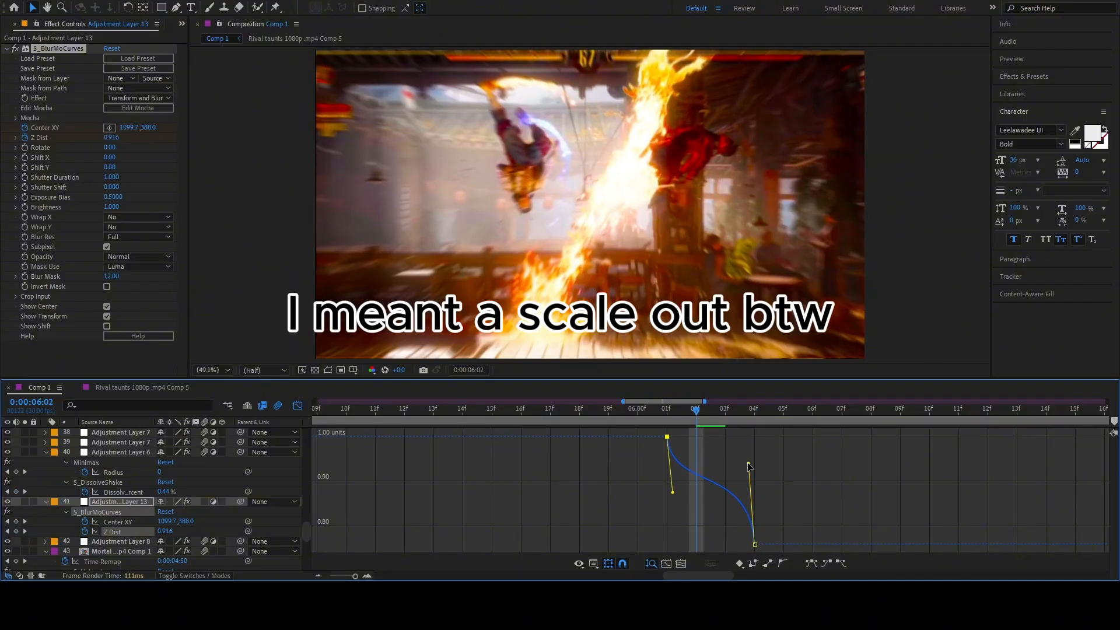
drag(749, 464, 670, 544)
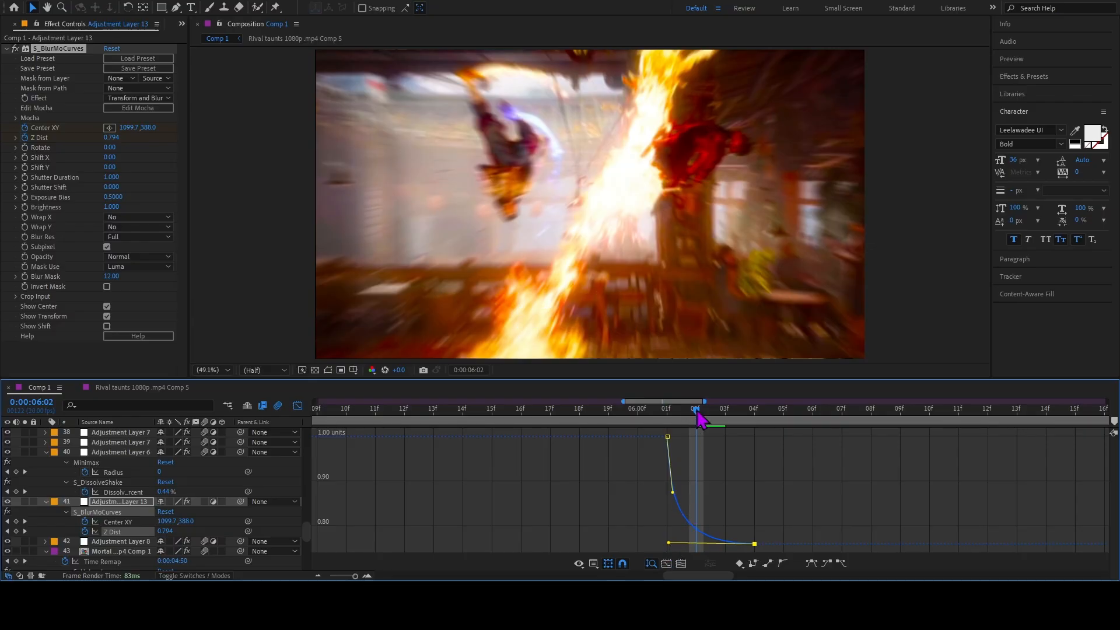
key(ctrl+z)
key(ctrl+z)
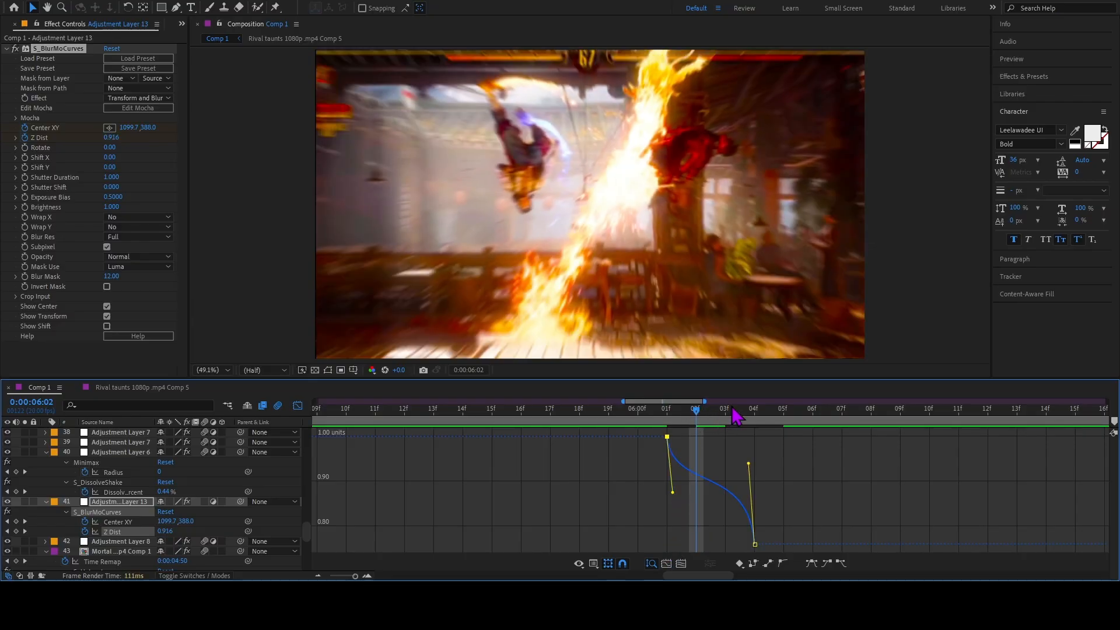
key(ctrl+z)
Review the layer 41 transition through to 0:00:06:08, and return to the opening clip at 0:00:01:06 with the graph closed.
drag(696, 418, 667, 436)
drag(724, 408, 871, 409)
click(298, 407)
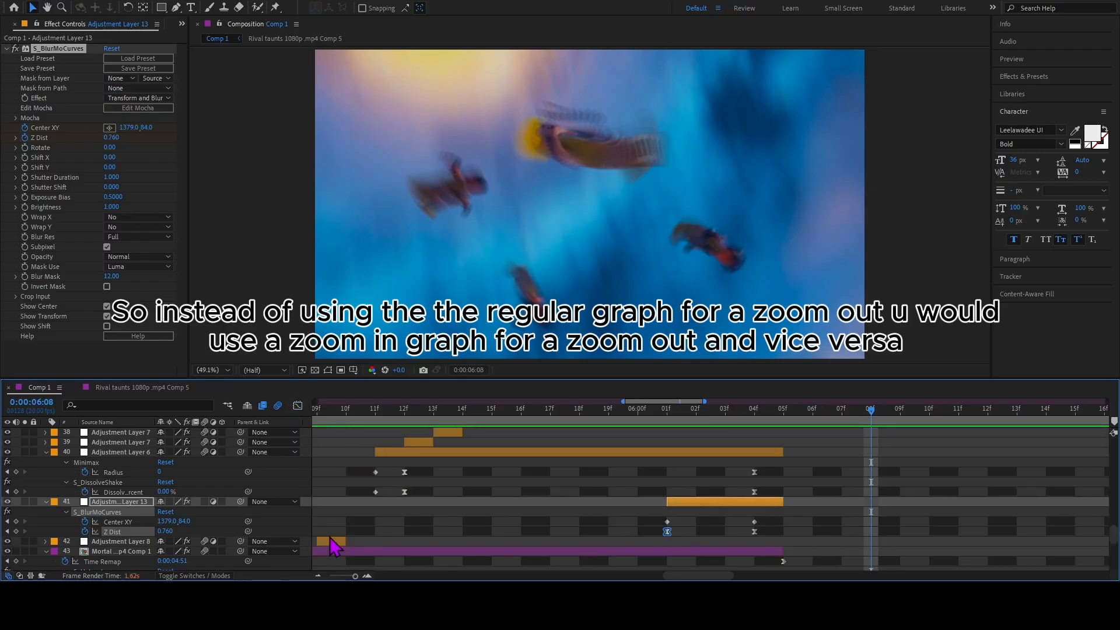
click(318, 577)
click(318, 577)
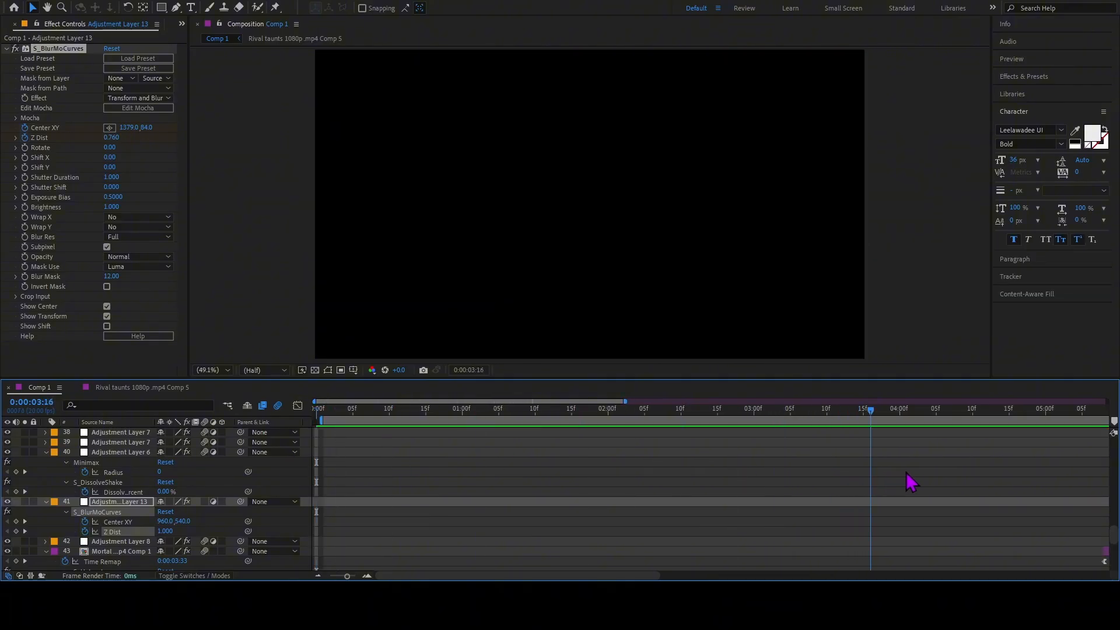
drag(707, 477, 506, 484)
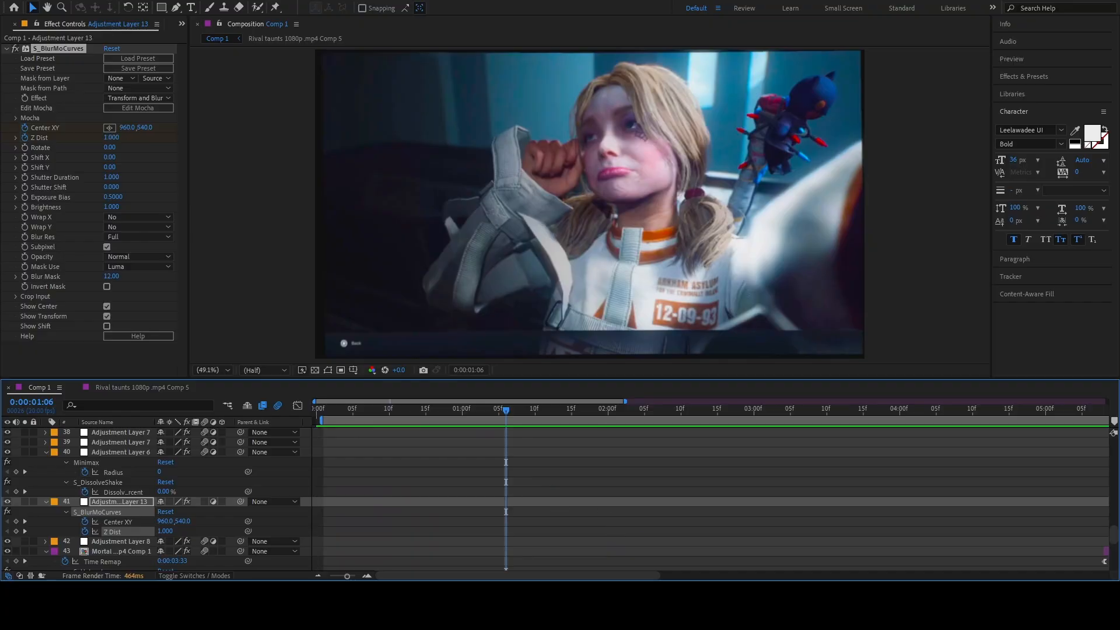